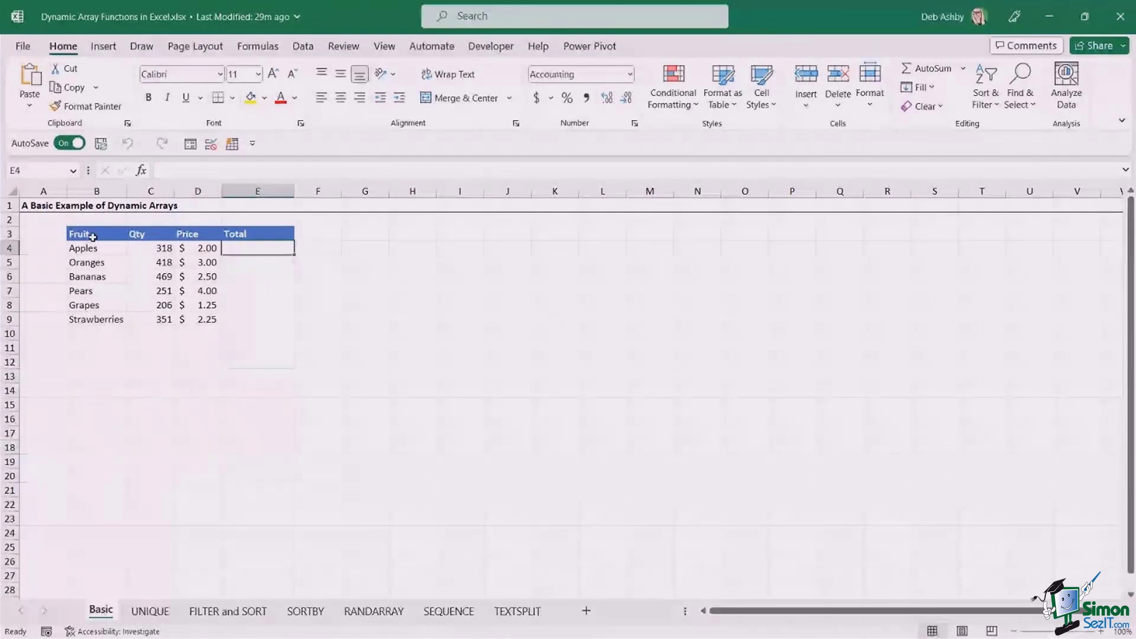
{"action": "left_click_drag", "start_coordinate": [93, 237], "coordinate": [257, 320]}
{"action": "left_click", "coordinate": [344, 308]}
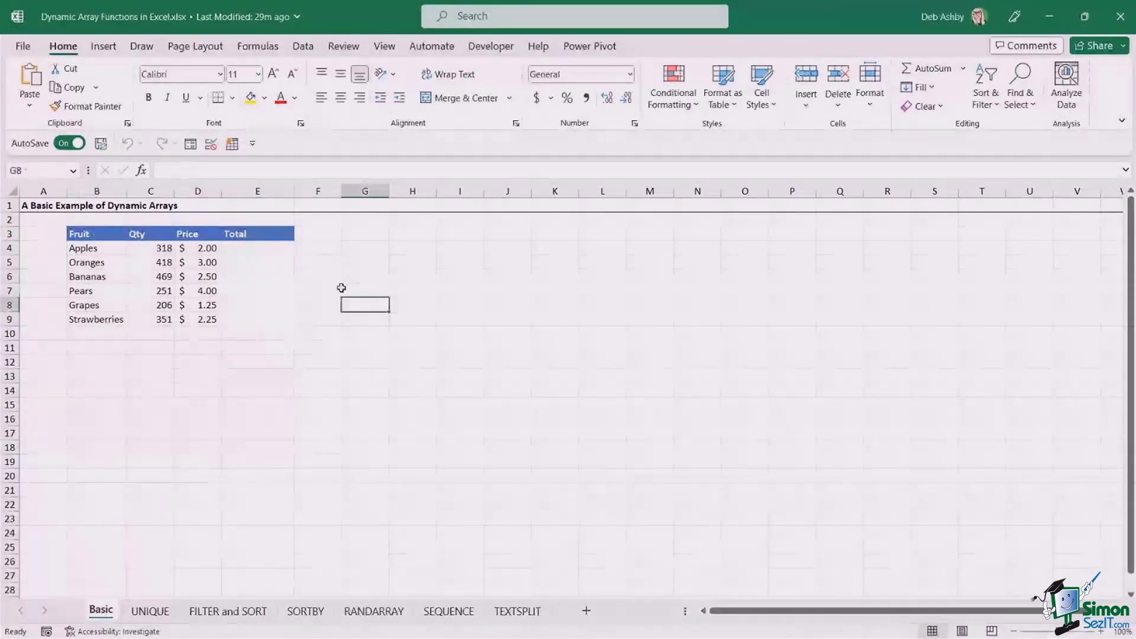
Calculate the Apples total in E4 with the single-cell formula =C4*D4.
{"action": "left_click", "coordinate": [262, 249]}
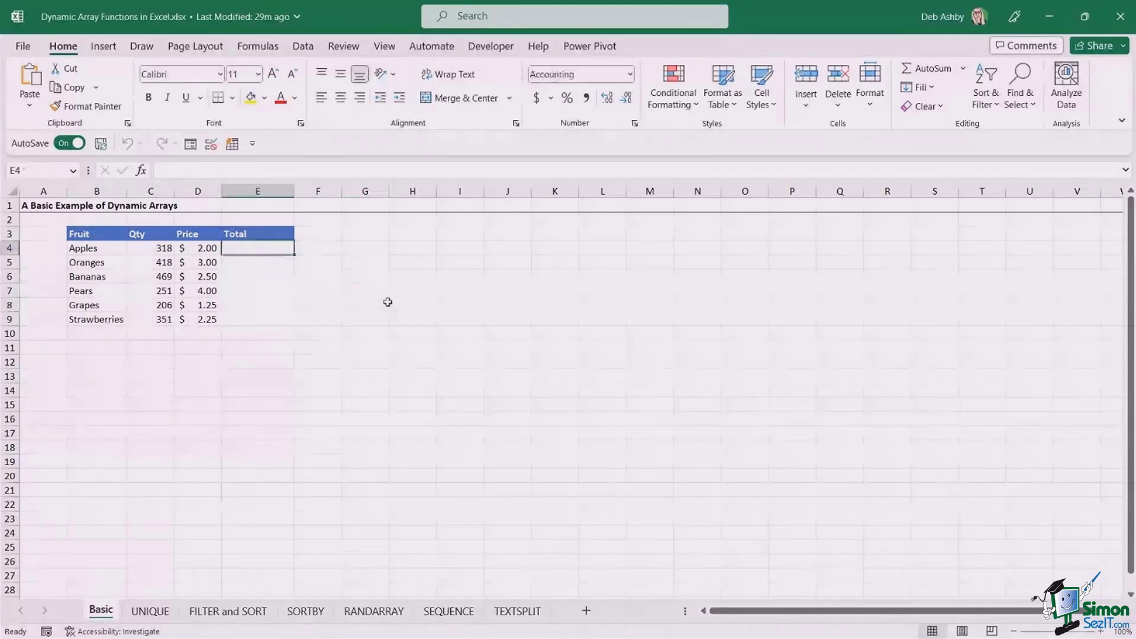
{"action": "type", "text": "="}
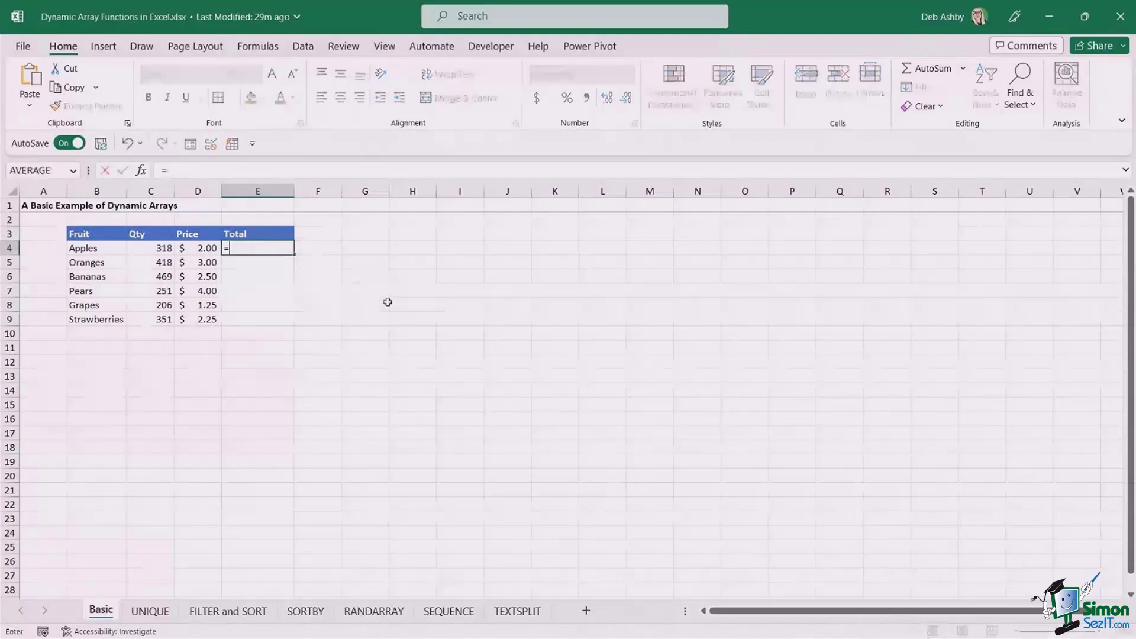
{"action": "left_click", "coordinate": [159, 248]}
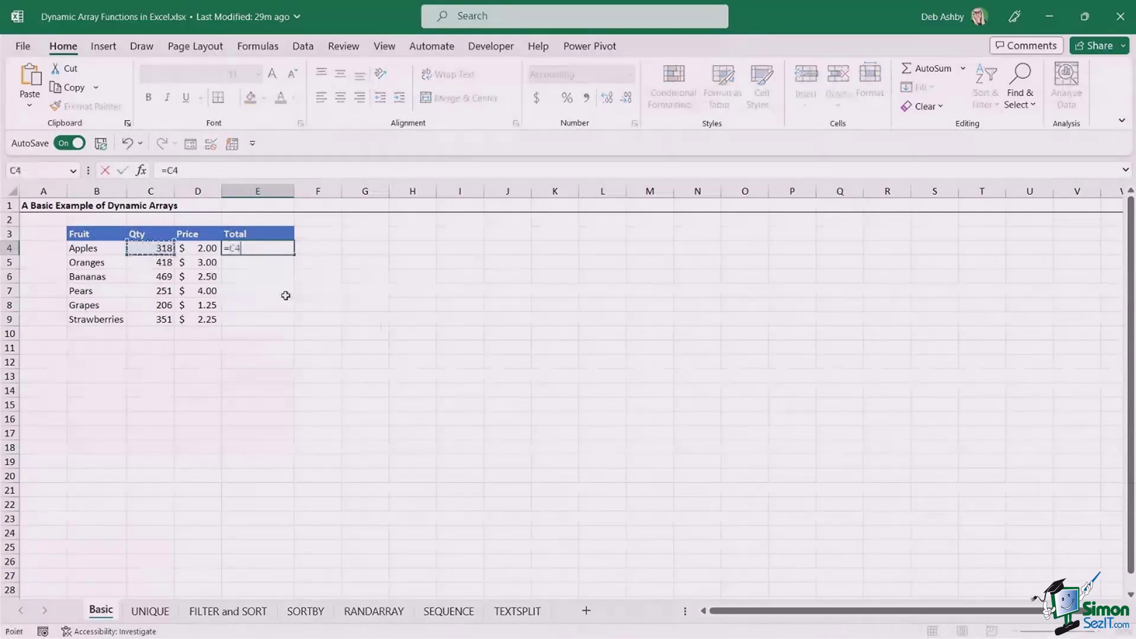
{"action": "type", "text": "*"}
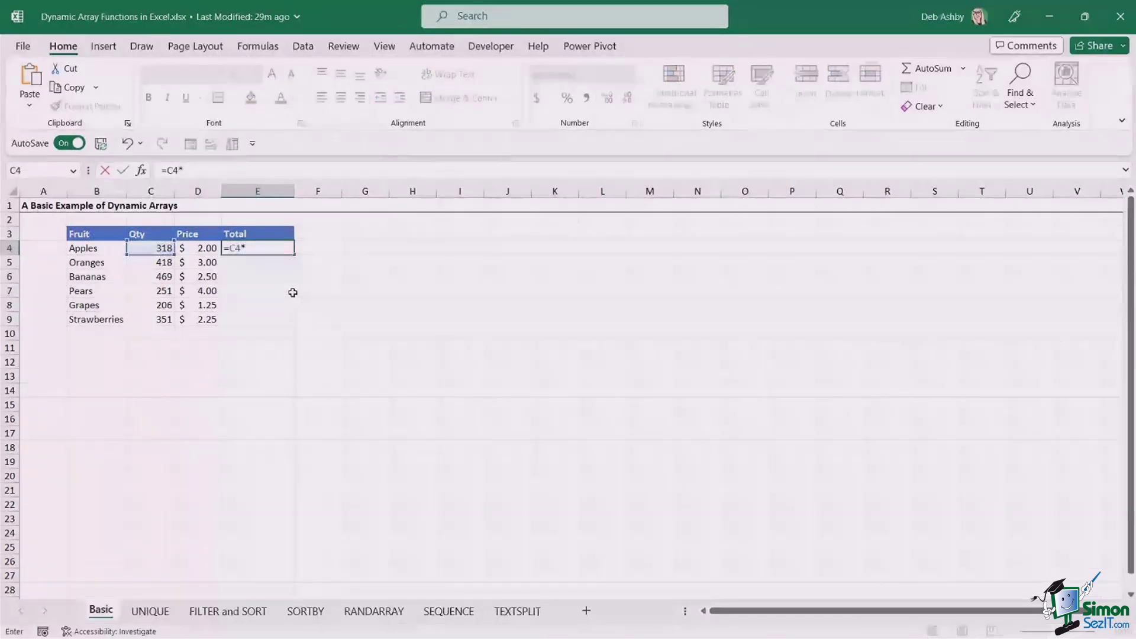
{"action": "key", "text": "Left"}
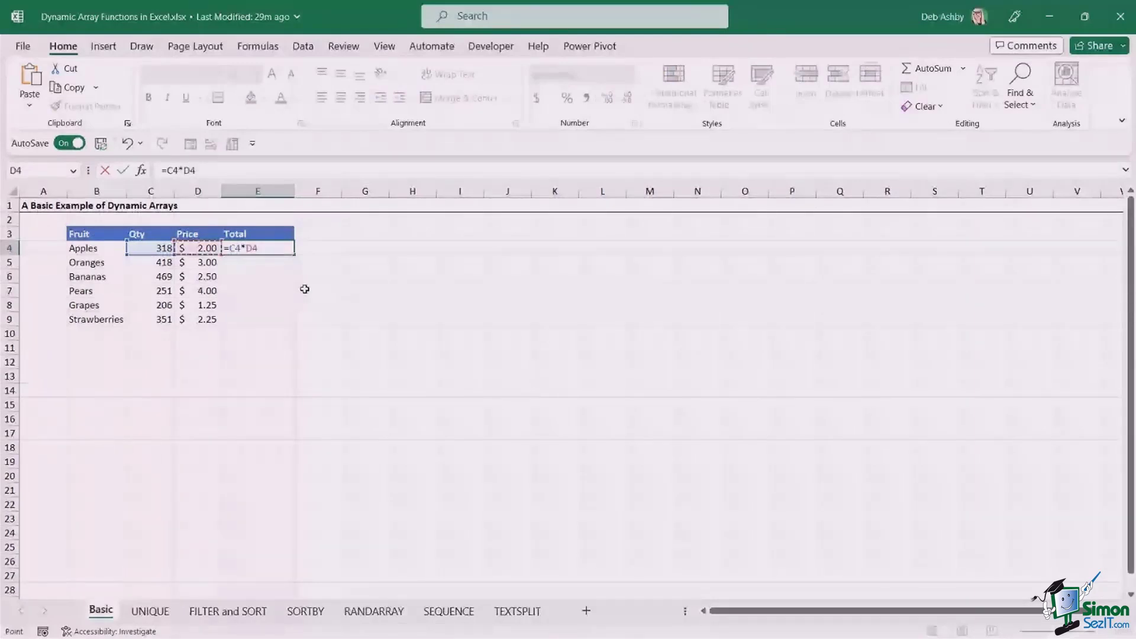
{"action": "key", "text": "Return"}
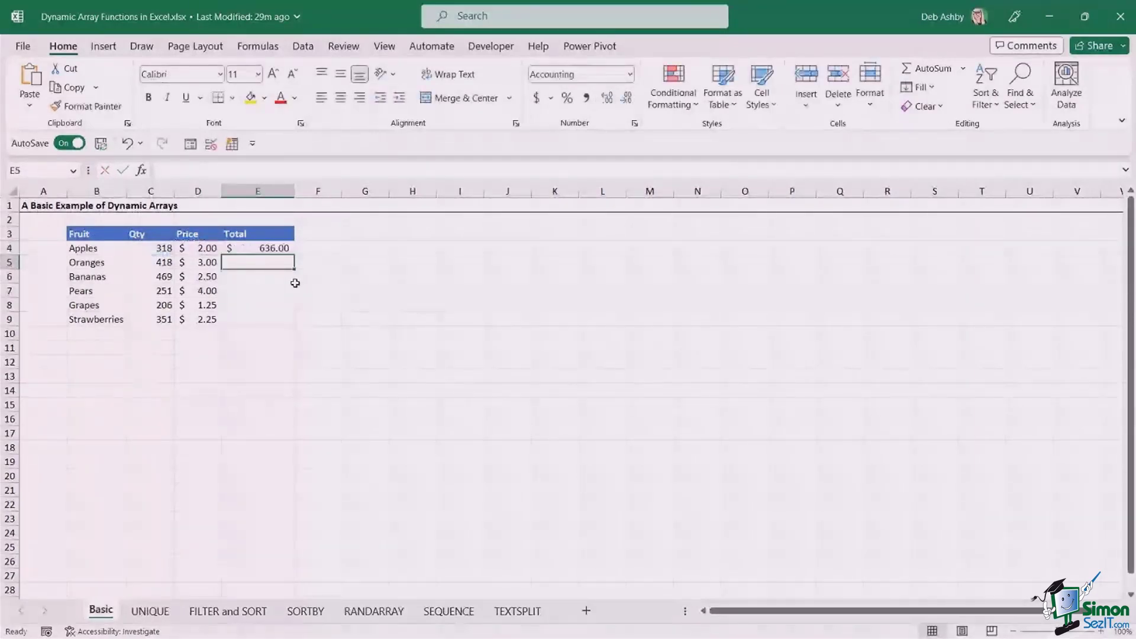
Fill the Apples total formula down through E9 for the remaining fruits.
{"action": "left_click", "coordinate": [278, 248]}
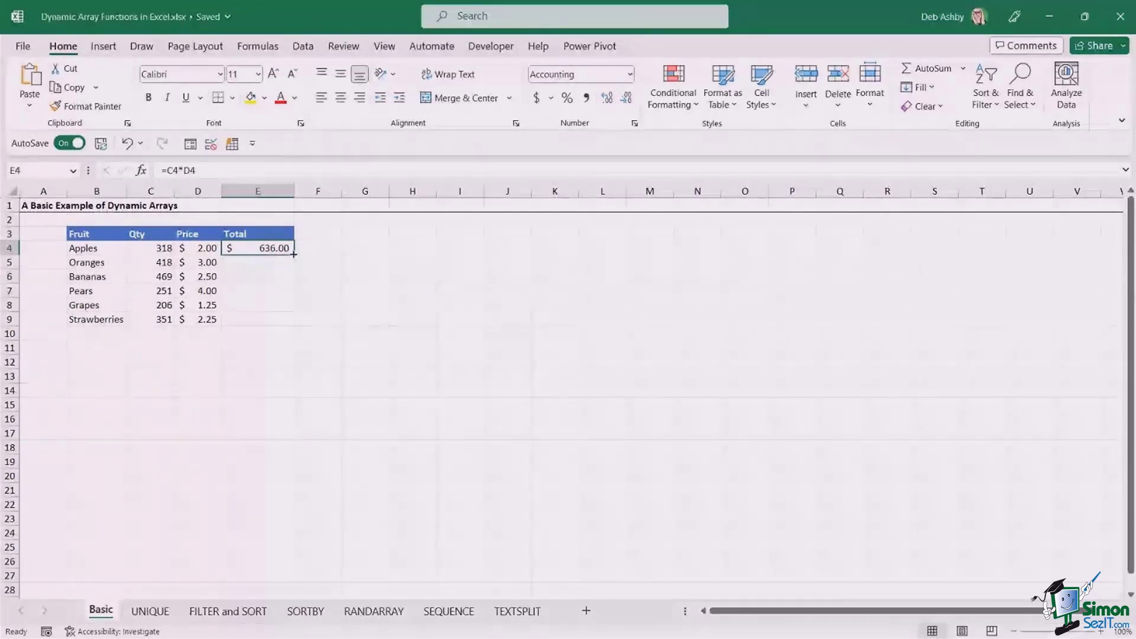
{"action": "left_click_drag", "start_coordinate": [294, 254], "coordinate": [298, 327]}
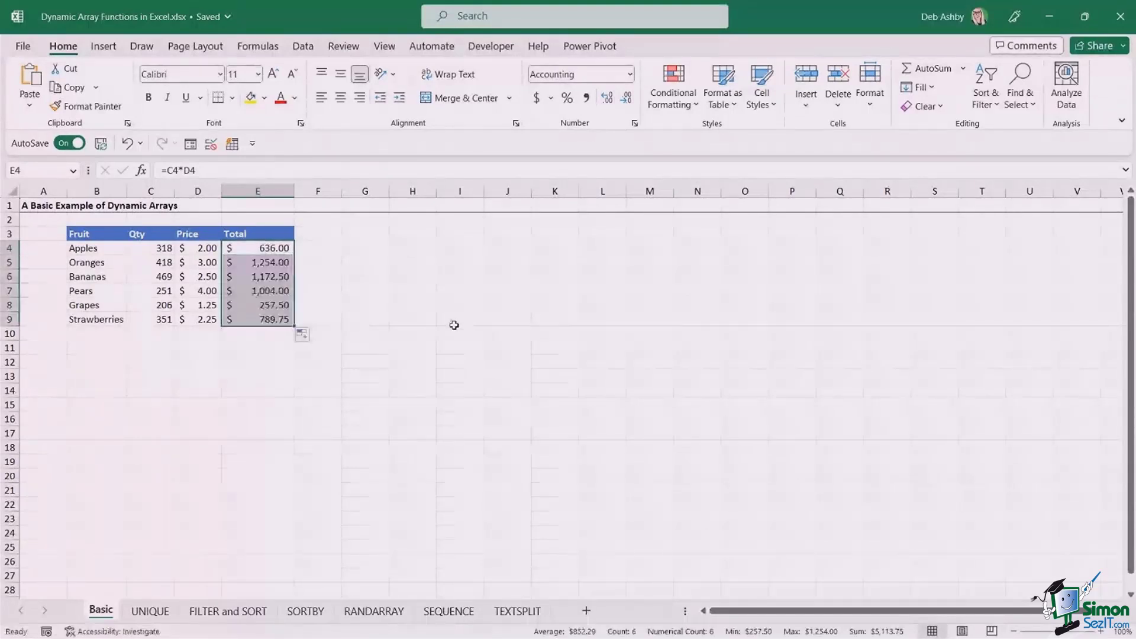
{"action": "left_click", "coordinate": [411, 305]}
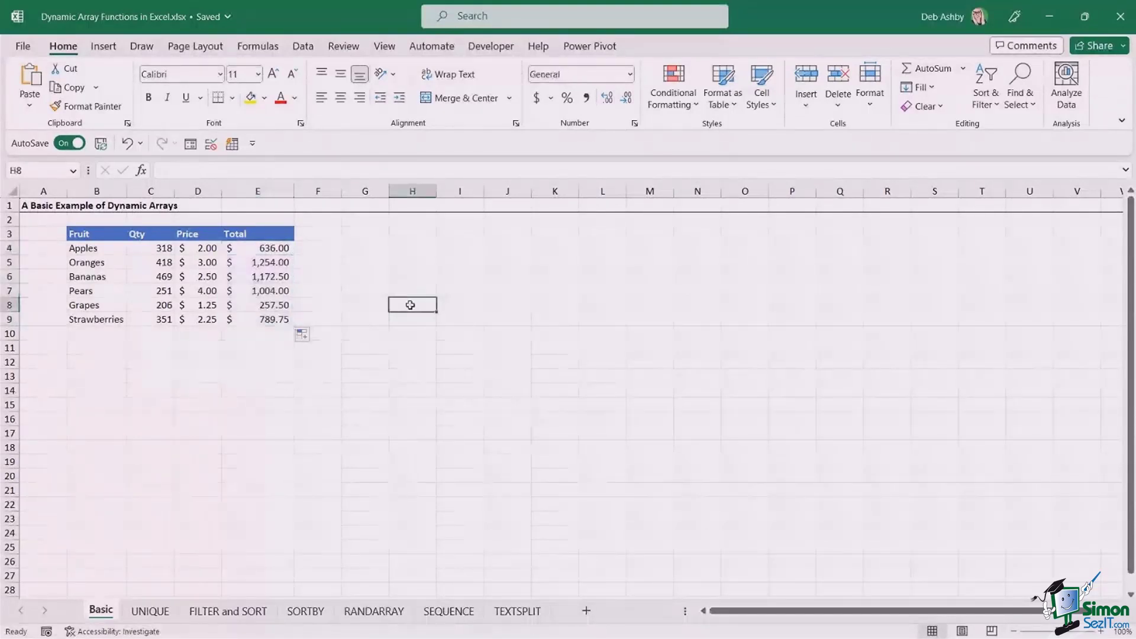
Clear all the totals in E4:E9.
{"action": "left_click", "coordinate": [256, 249]}
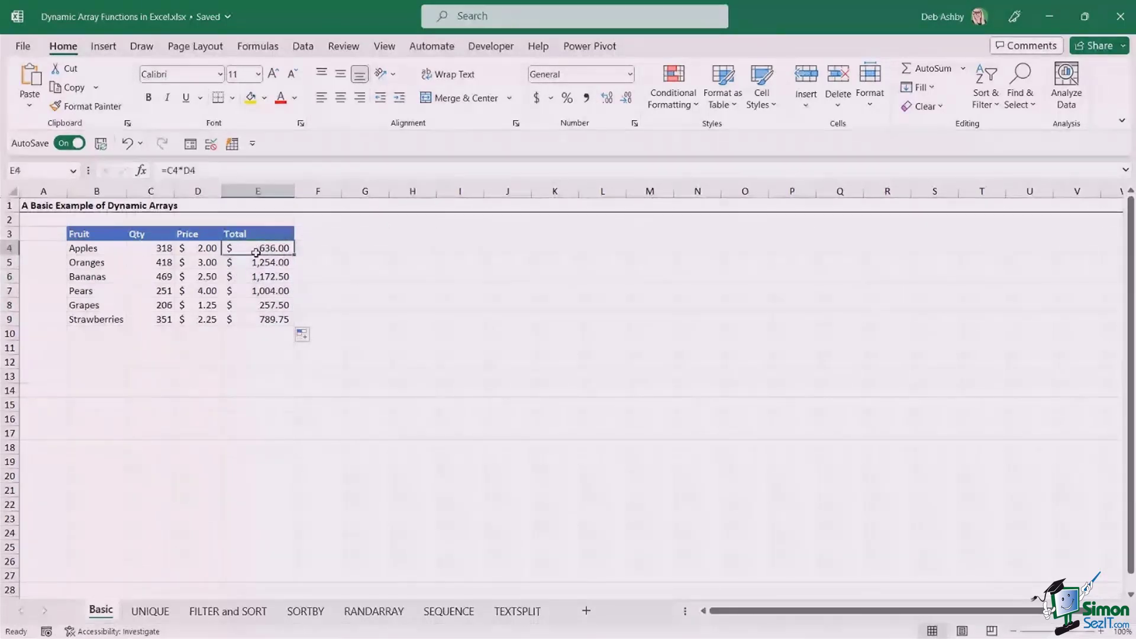
{"action": "left_click_drag", "start_coordinate": [255, 252], "coordinate": [263, 318]}
{"action": "key", "text": "Delete"}
{"action": "left_click", "coordinate": [567, 274]}
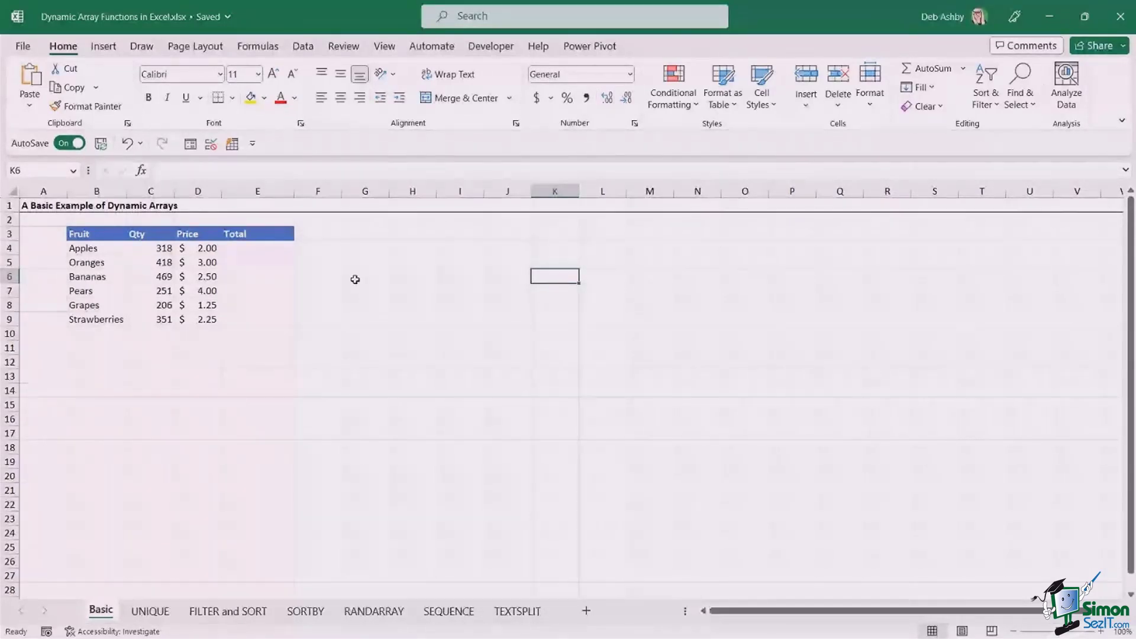
Calculate all the fruit totals with one dynamic array formula in E4, =C4:C9*D4:D9.
{"action": "left_click", "coordinate": [250, 248]}
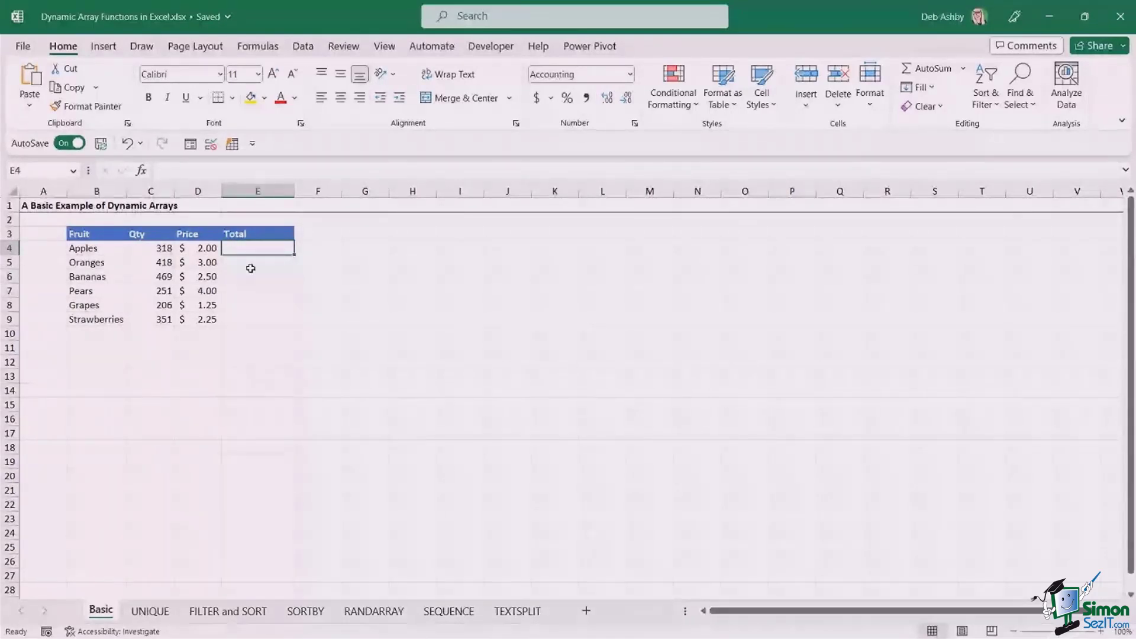
{"action": "type", "text": "="}
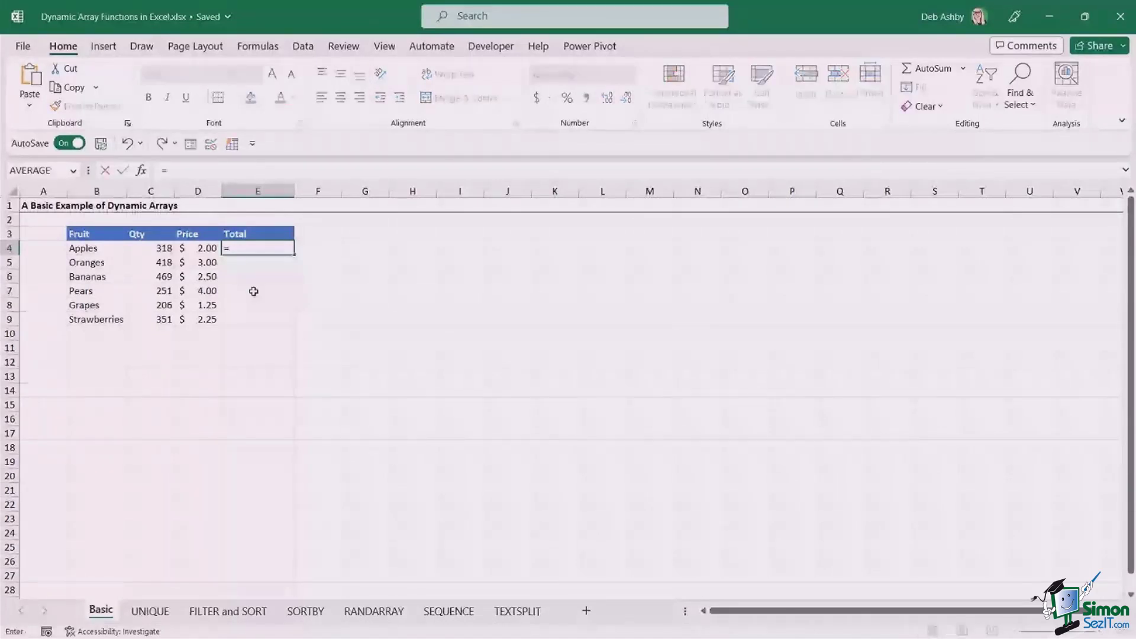
{"action": "left_click_drag", "start_coordinate": [157, 246], "coordinate": [161, 319]}
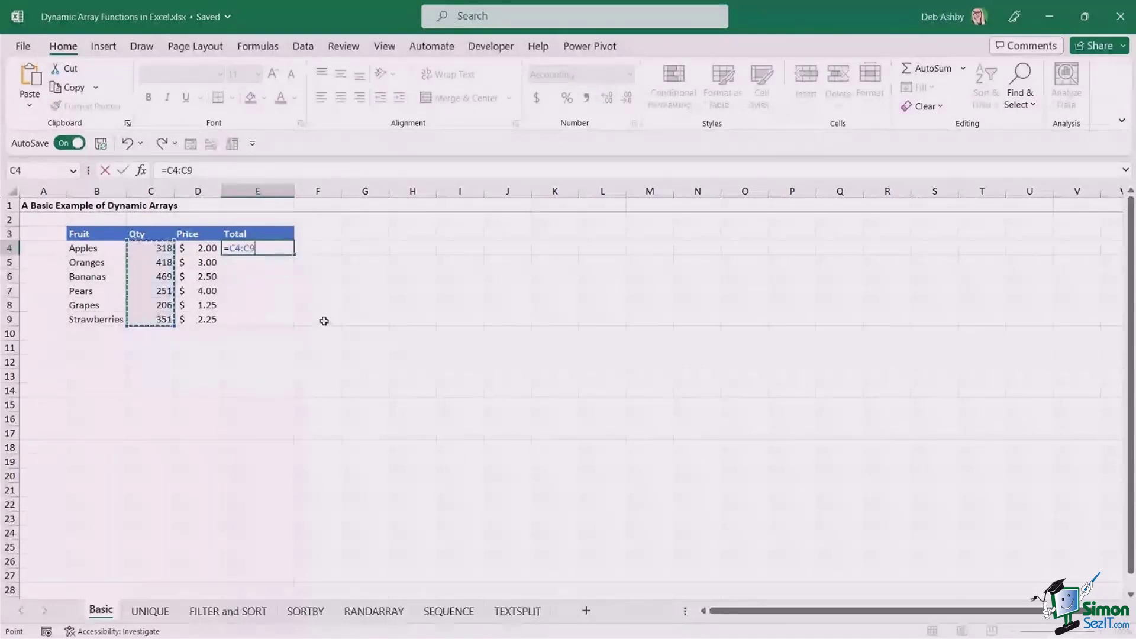
{"action": "type", "text": "*"}
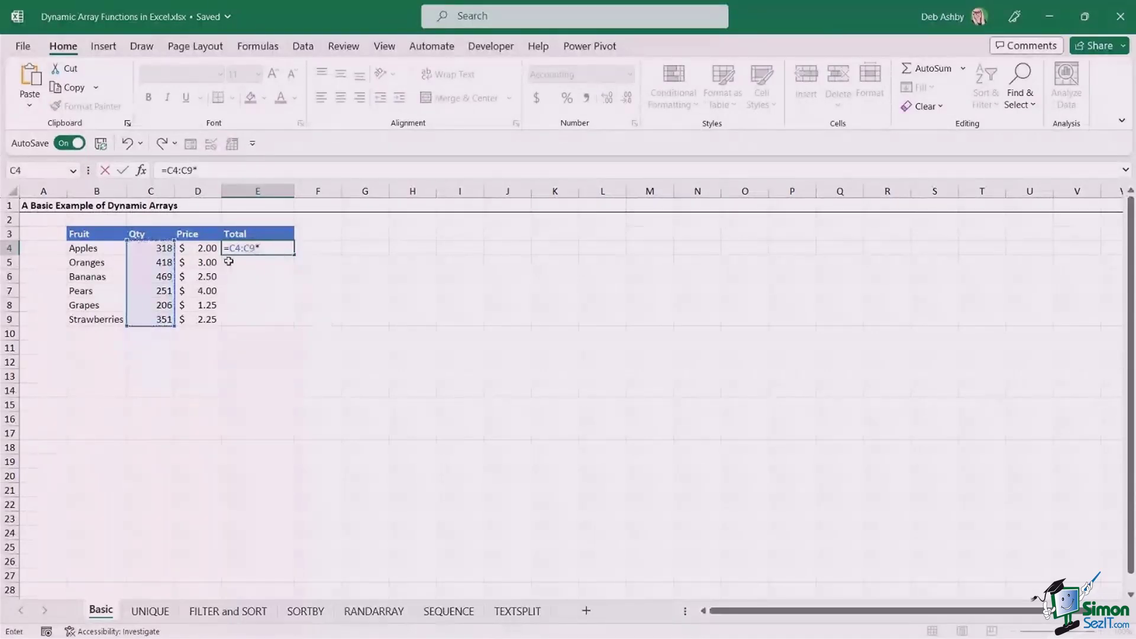
{"action": "left_click_drag", "start_coordinate": [198, 249], "coordinate": [208, 319]}
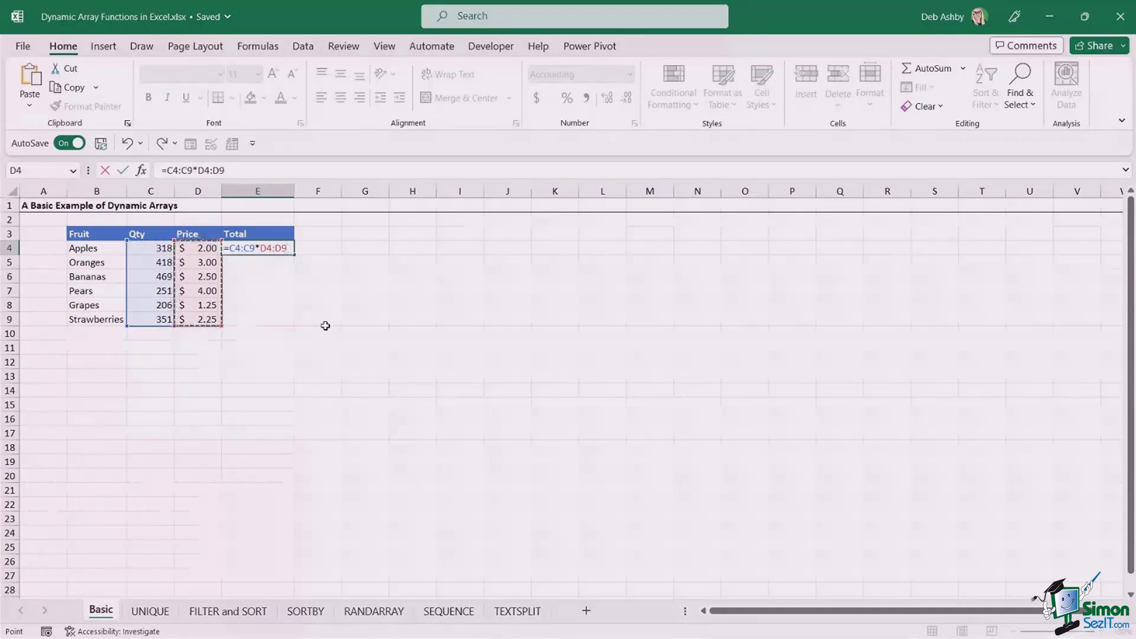
{"action": "key", "text": "Return"}
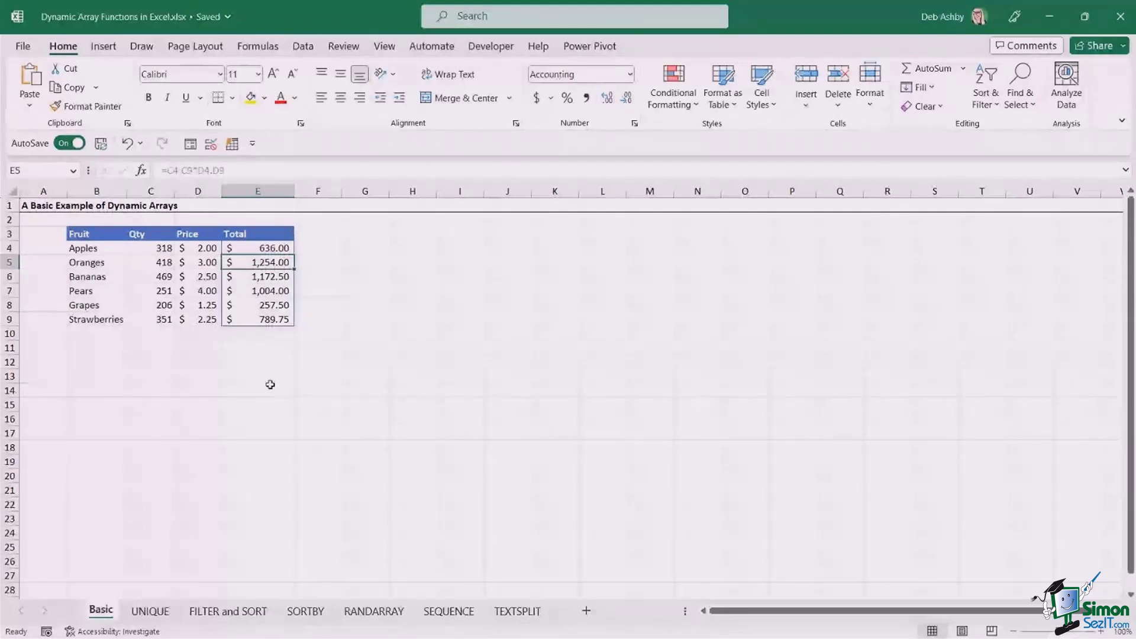
Compare the array formula in E4 with the formula shown for the spilled cell E5.
{"action": "left_click", "coordinate": [262, 251]}
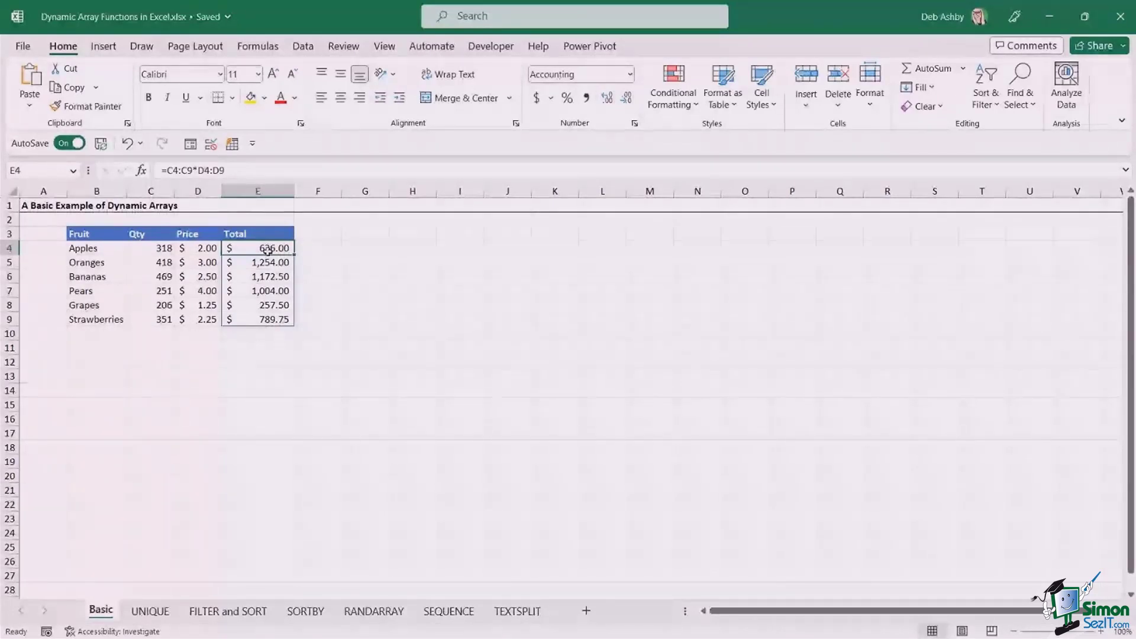
{"action": "left_click", "coordinate": [175, 169]}
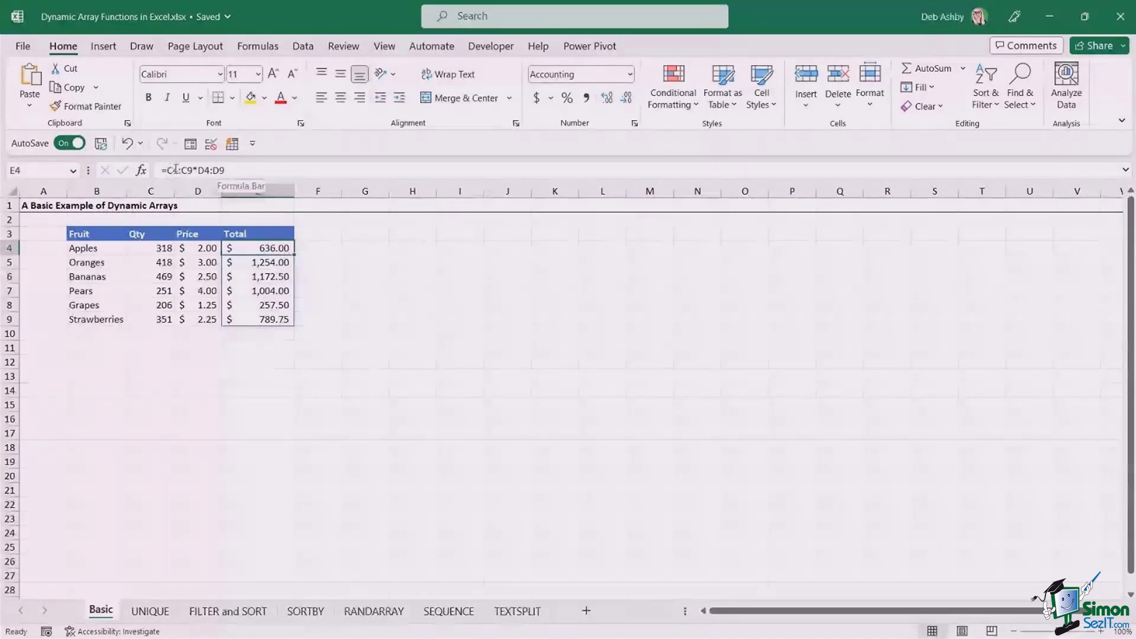
{"action": "left_click", "coordinate": [257, 262]}
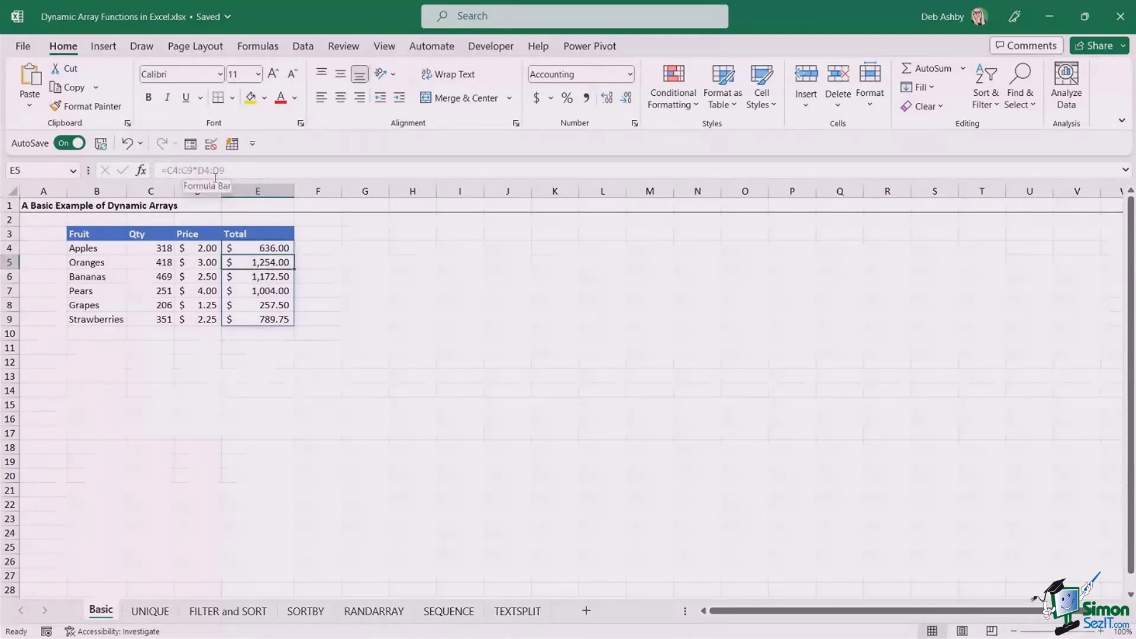
{"action": "left_click", "coordinate": [265, 248]}
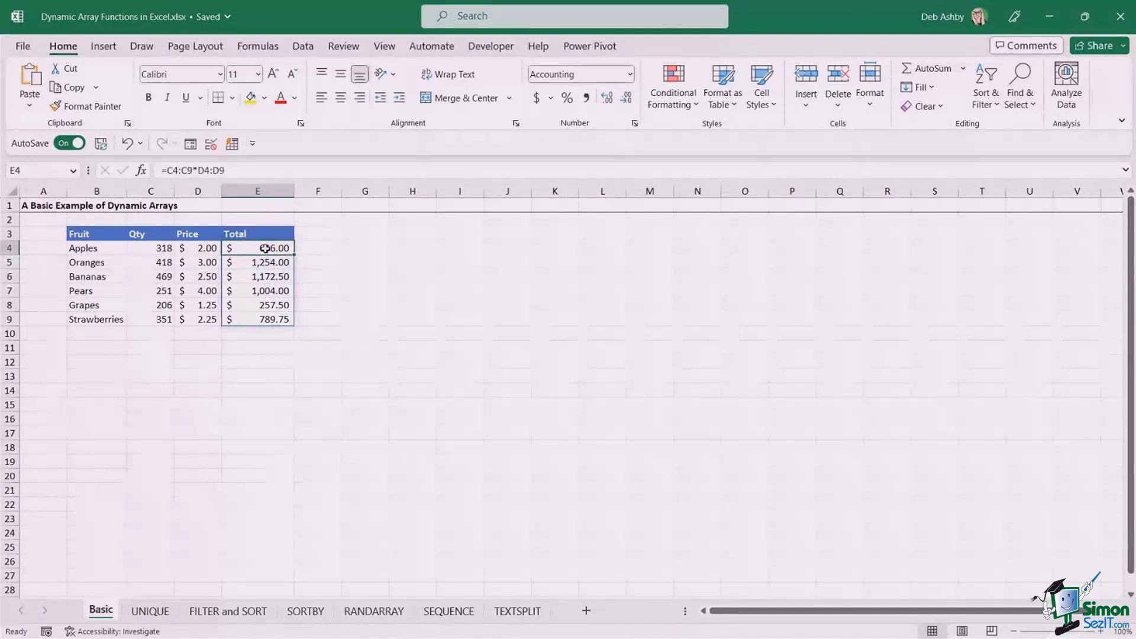
{"action": "left_click", "coordinate": [266, 257]}
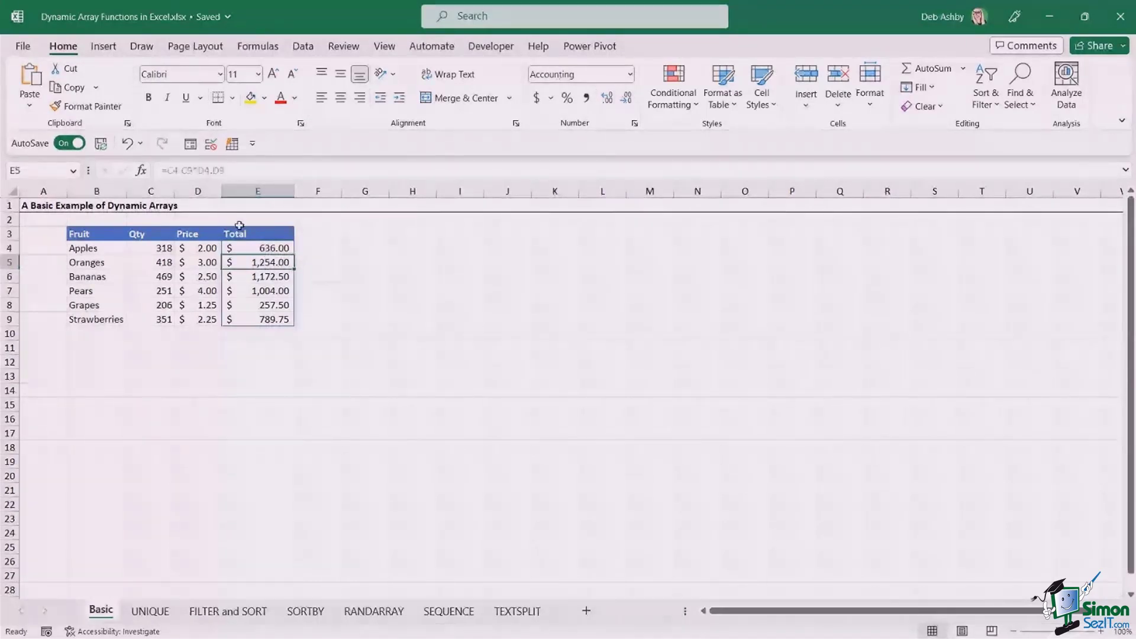
{"action": "left_click", "coordinate": [253, 249]}
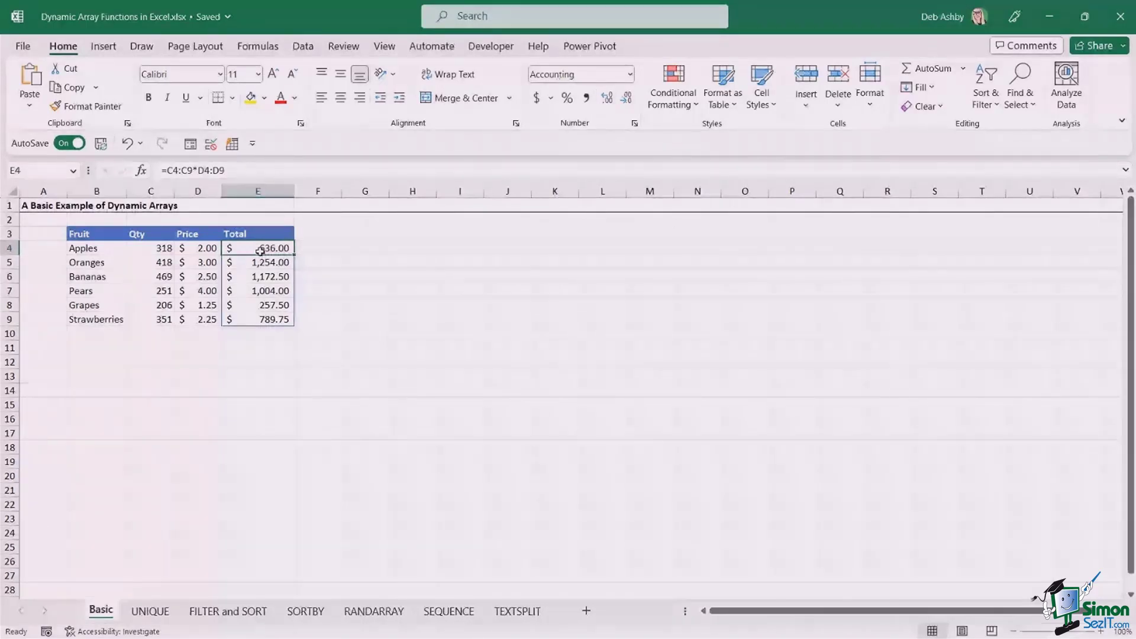
{"action": "left_click", "coordinate": [354, 273]}
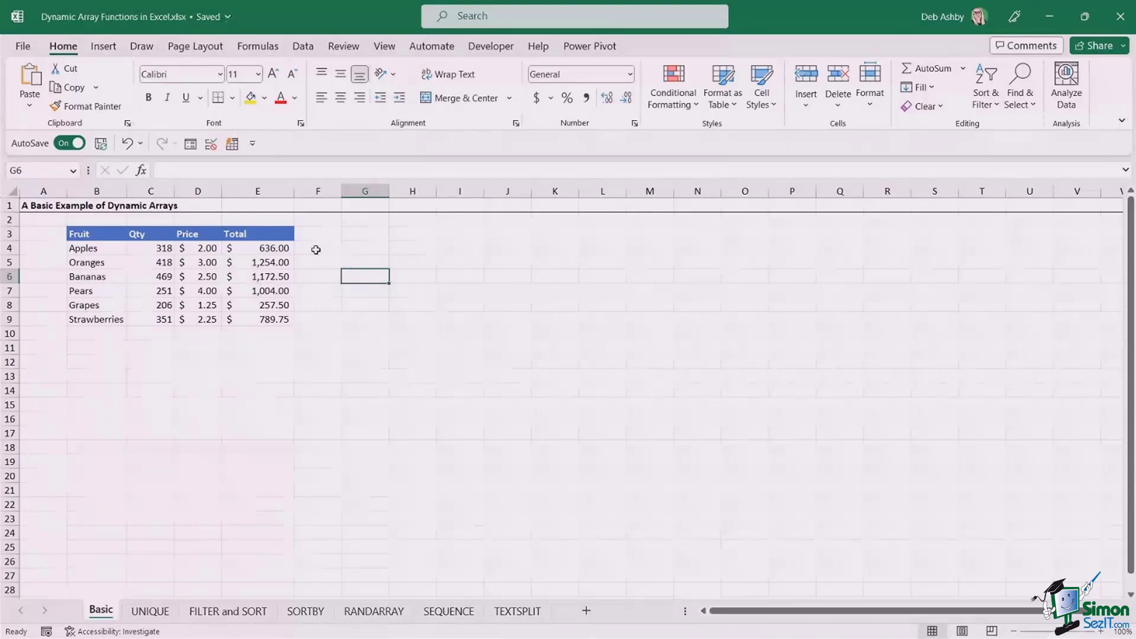
Switch to the UNIQUE worksheet and review the invoice table in B4:F24.
{"action": "left_click", "coordinate": [151, 612]}
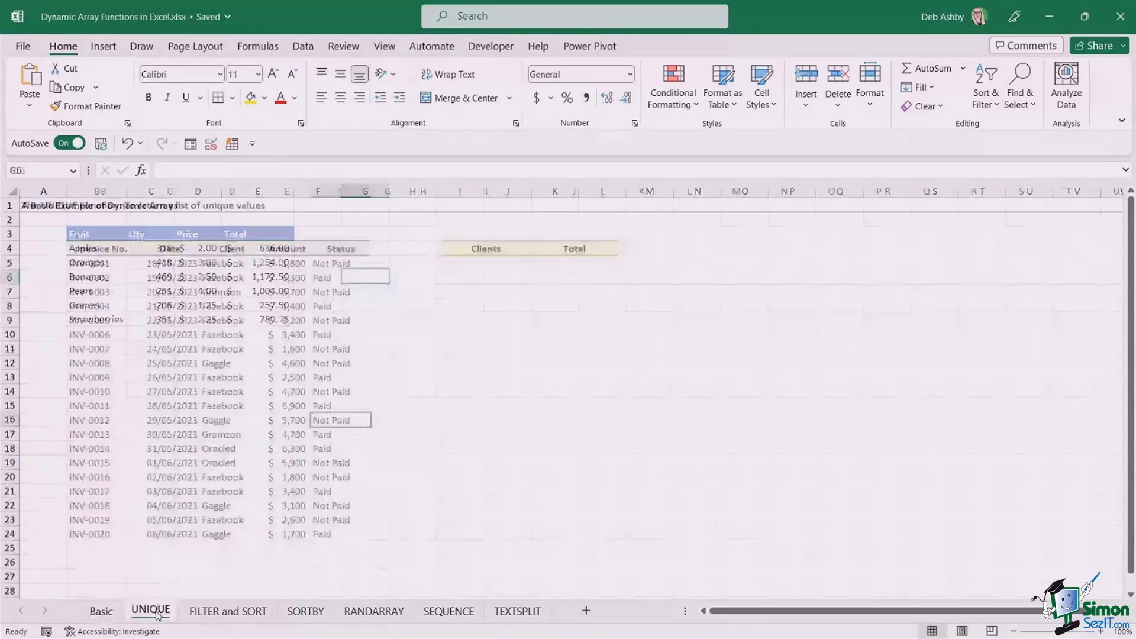
{"action": "left_click", "coordinate": [650, 404]}
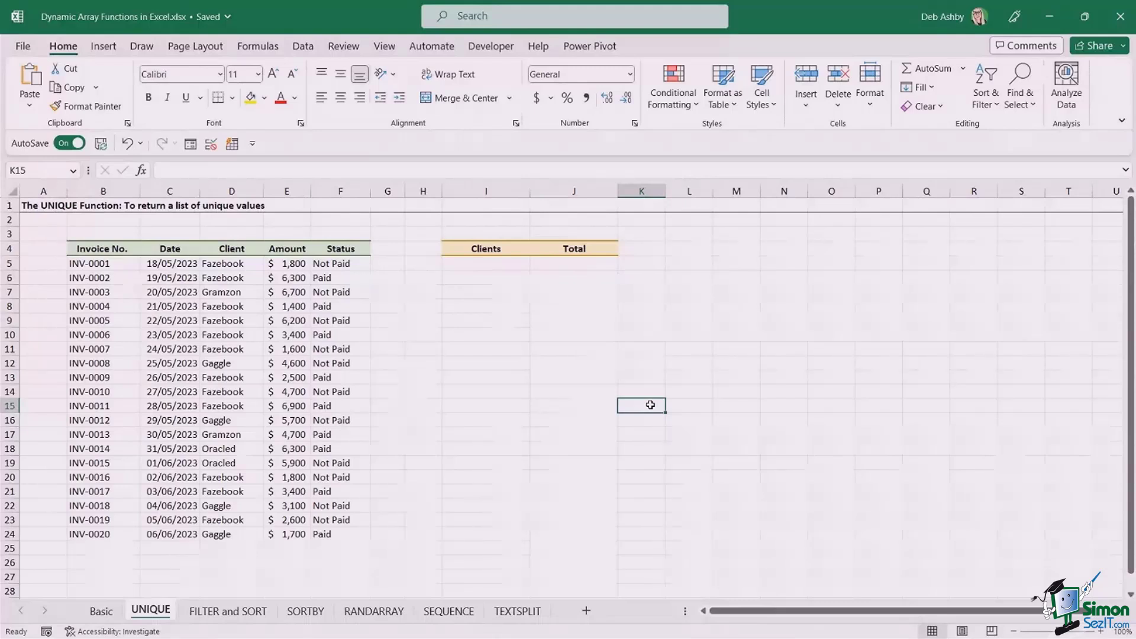
{"action": "left_click", "coordinate": [205, 364]}
{"action": "left_click_drag", "start_coordinate": [83, 244], "coordinate": [323, 534]}
{"action": "left_click", "coordinate": [195, 354]}
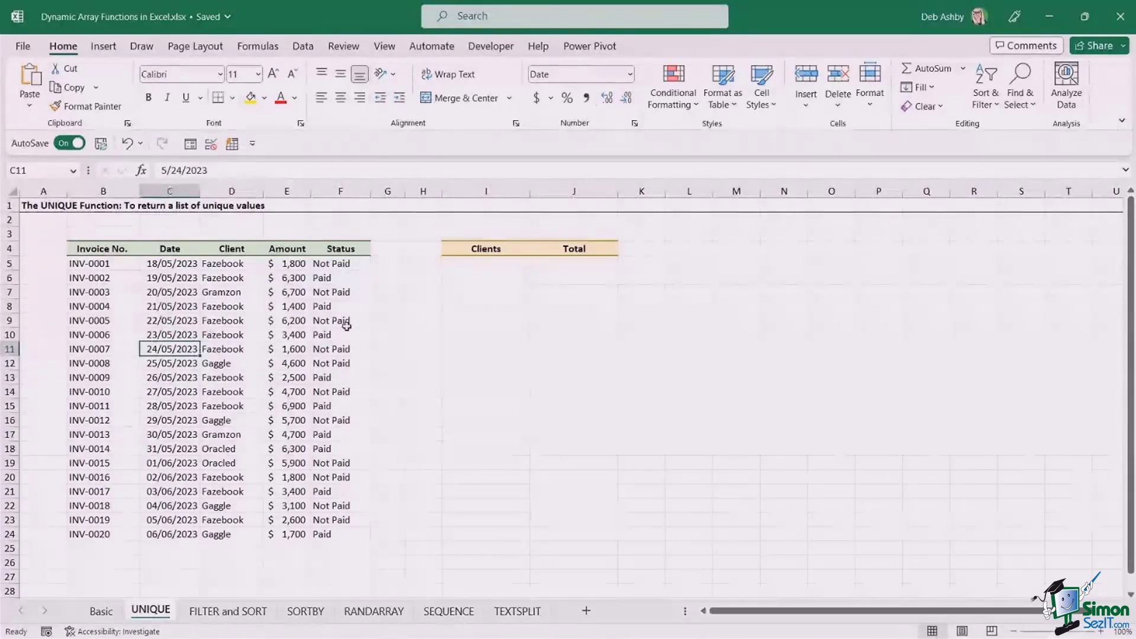
Examine the empty Clients and Total columns in I and J beside the invoice table.
{"action": "left_click", "coordinate": [465, 267]}
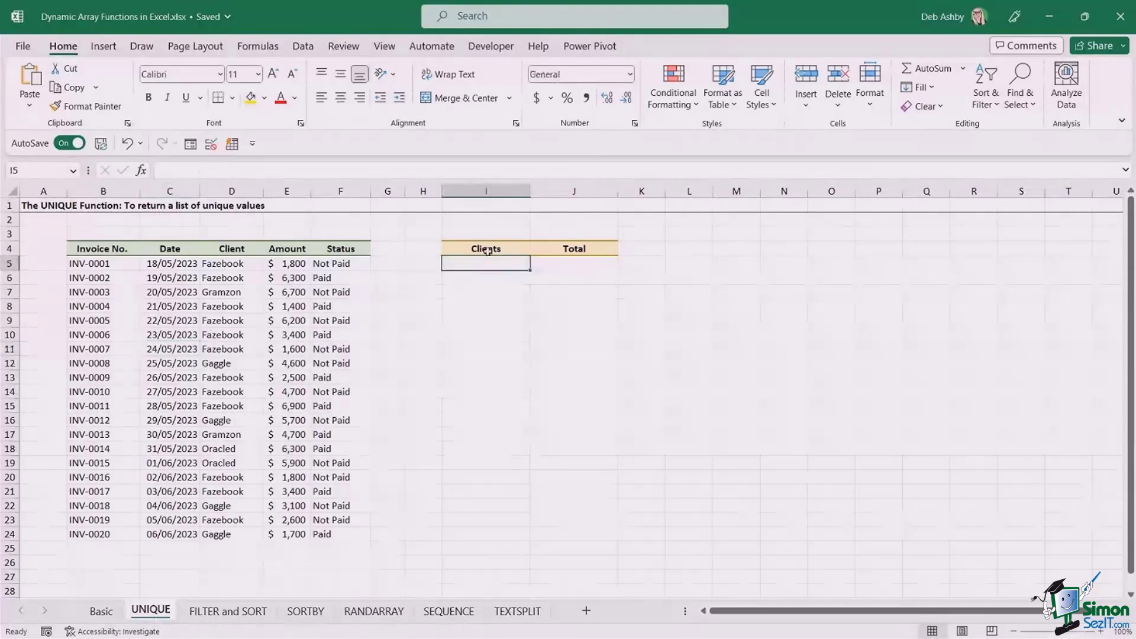
{"action": "left_click_drag", "start_coordinate": [473, 194], "coordinate": [574, 194]}
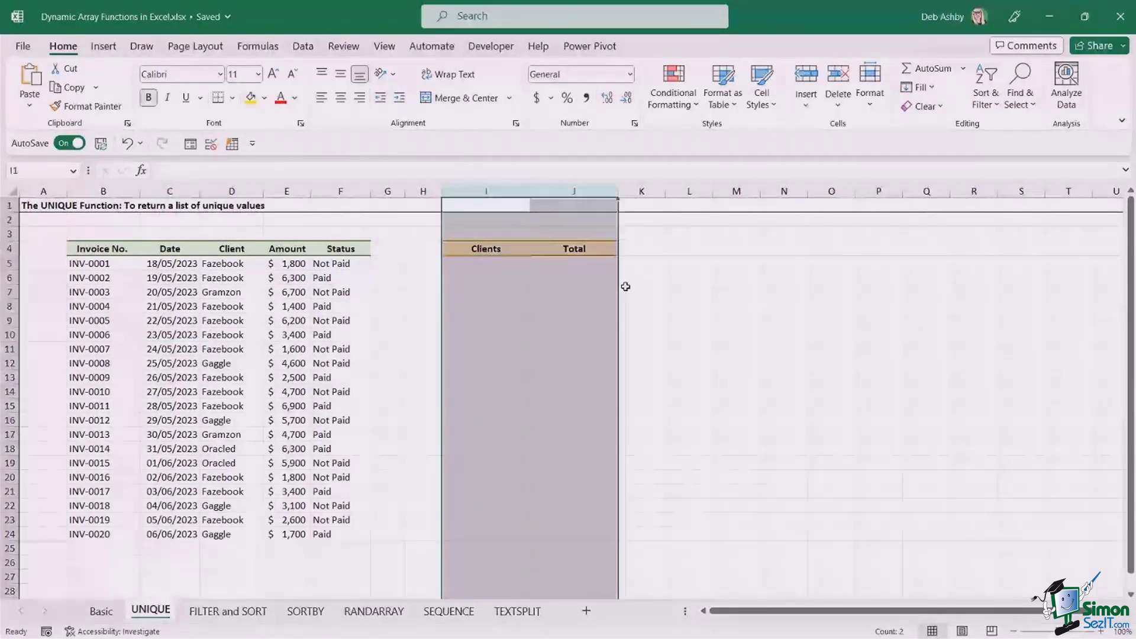
{"action": "left_click", "coordinate": [640, 320]}
{"action": "left_click_drag", "start_coordinate": [496, 263], "coordinate": [488, 344]}
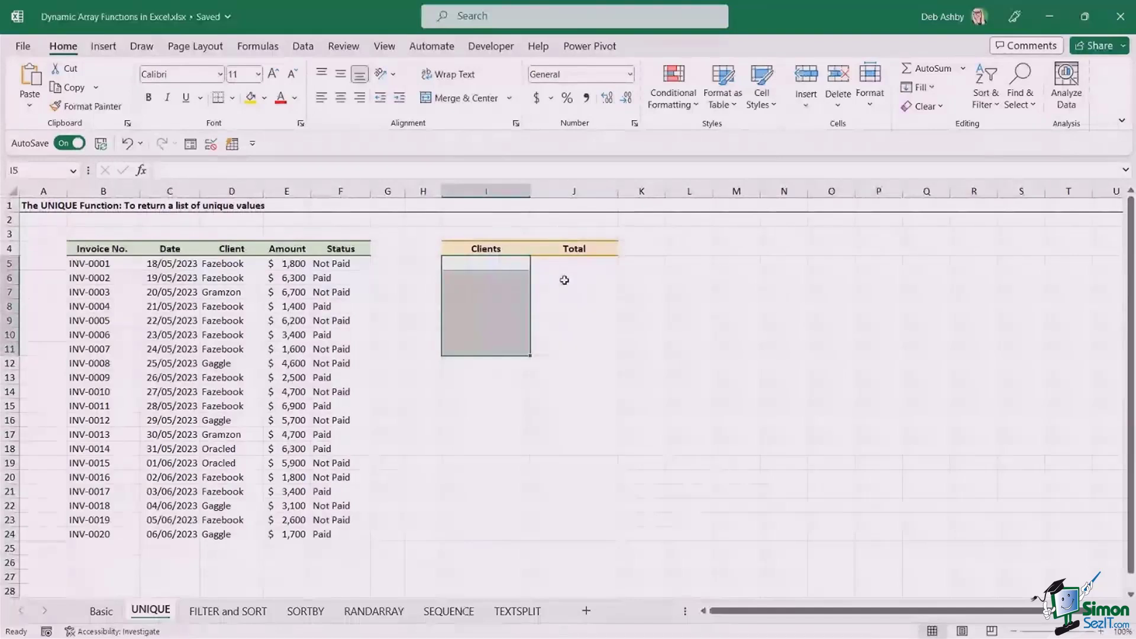
{"action": "left_click_drag", "start_coordinate": [568, 264], "coordinate": [578, 343]}
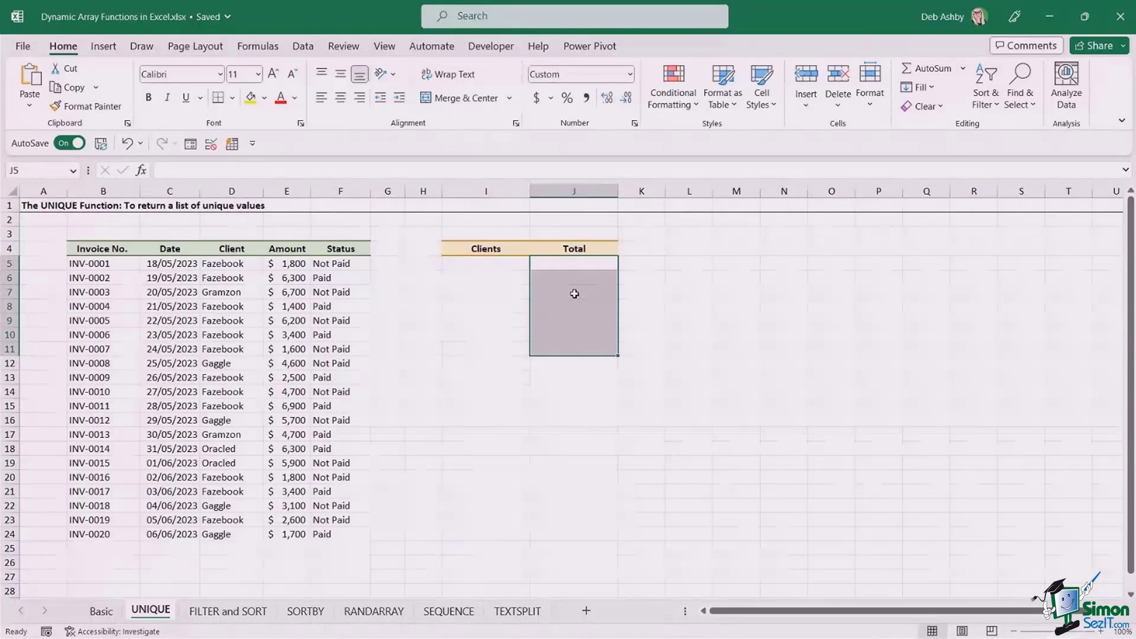
{"action": "left_click", "coordinate": [503, 265]}
Examine the Client column D5:D24 for repeated names and select the first cell under Clients, I5.
{"action": "left_click_drag", "start_coordinate": [228, 264], "coordinate": [229, 534]}
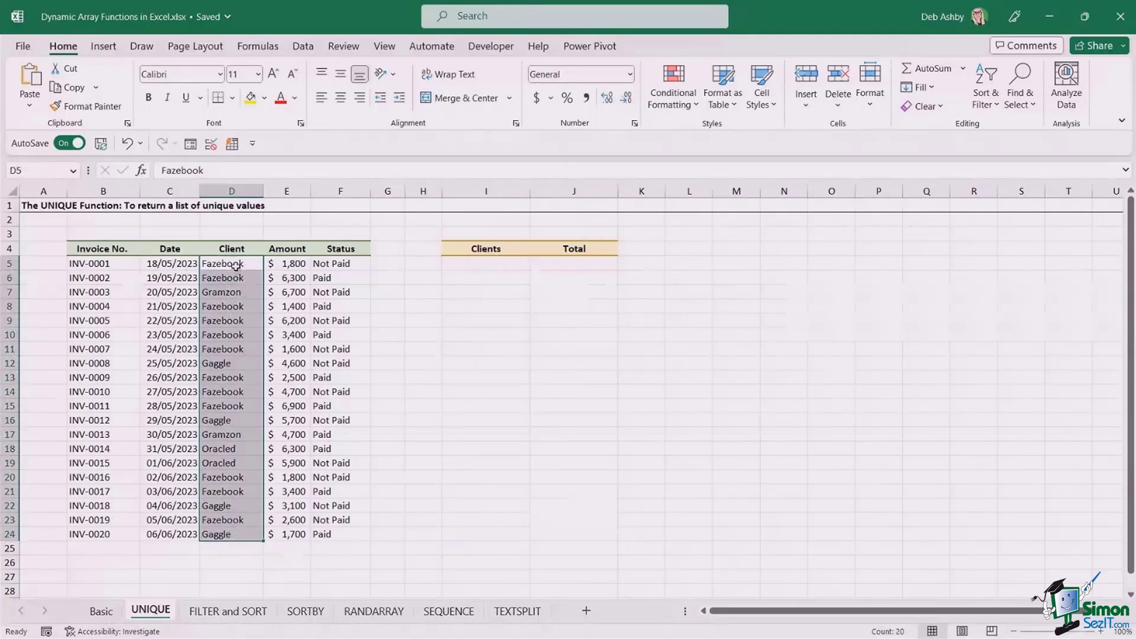
{"action": "left_click", "coordinate": [222, 277]}
{"action": "left_click", "coordinate": [219, 321]}
{"action": "left_click", "coordinate": [214, 334]}
{"action": "left_click", "coordinate": [214, 348]}
{"action": "left_click", "coordinate": [235, 296]}
{"action": "left_click", "coordinate": [224, 365]}
{"action": "left_click", "coordinate": [216, 462]}
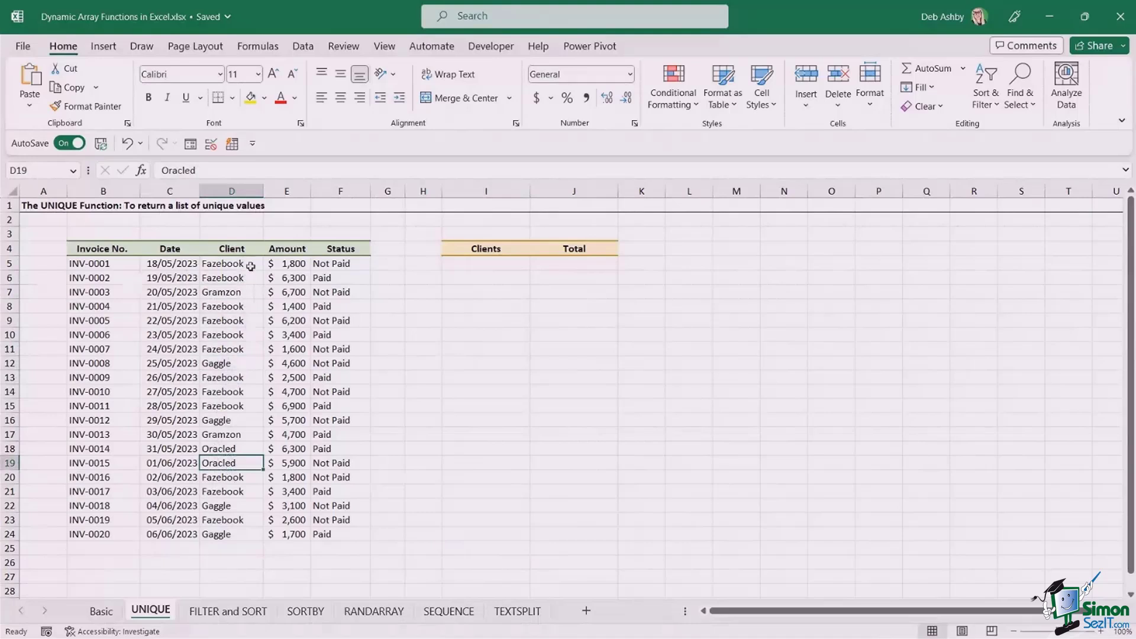
{"action": "left_click", "coordinate": [472, 267]}
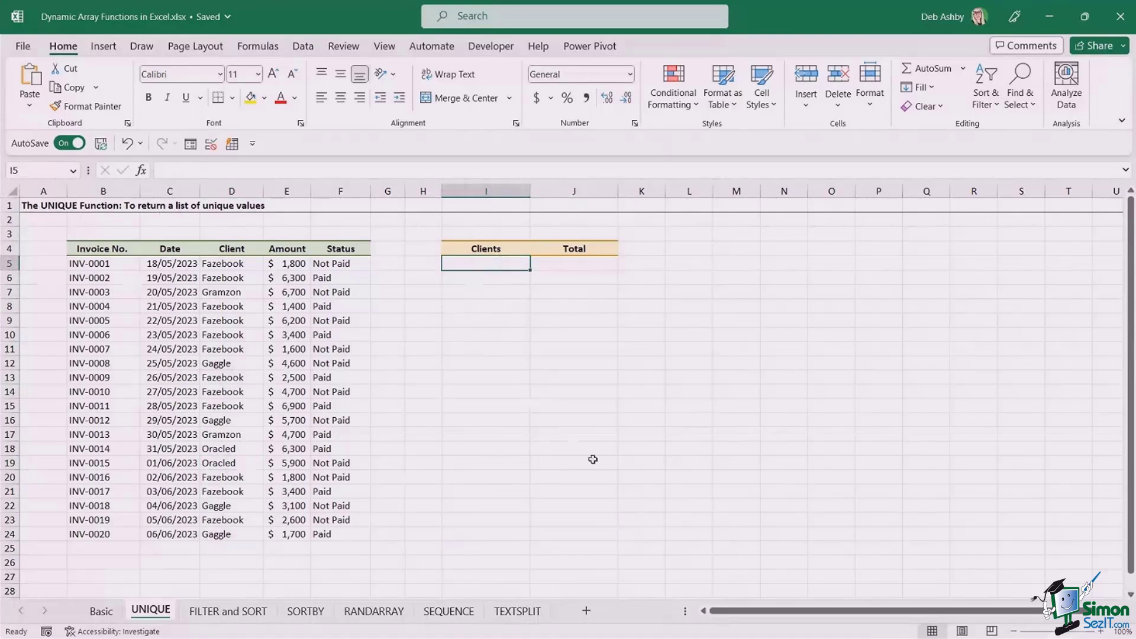
Enter =UNIQUE(D5:D24) in I5 to spill the distinct client names from the Client column.
{"action": "type", "text": "=UNIQUE("}
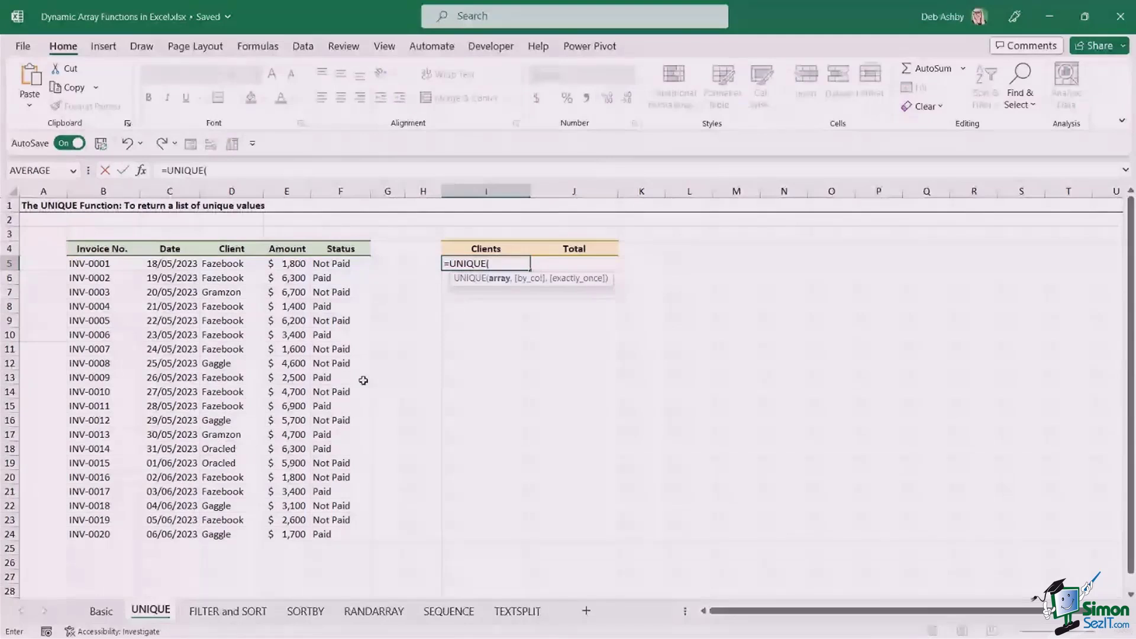
{"action": "left_click_drag", "start_coordinate": [228, 264], "coordinate": [227, 532]}
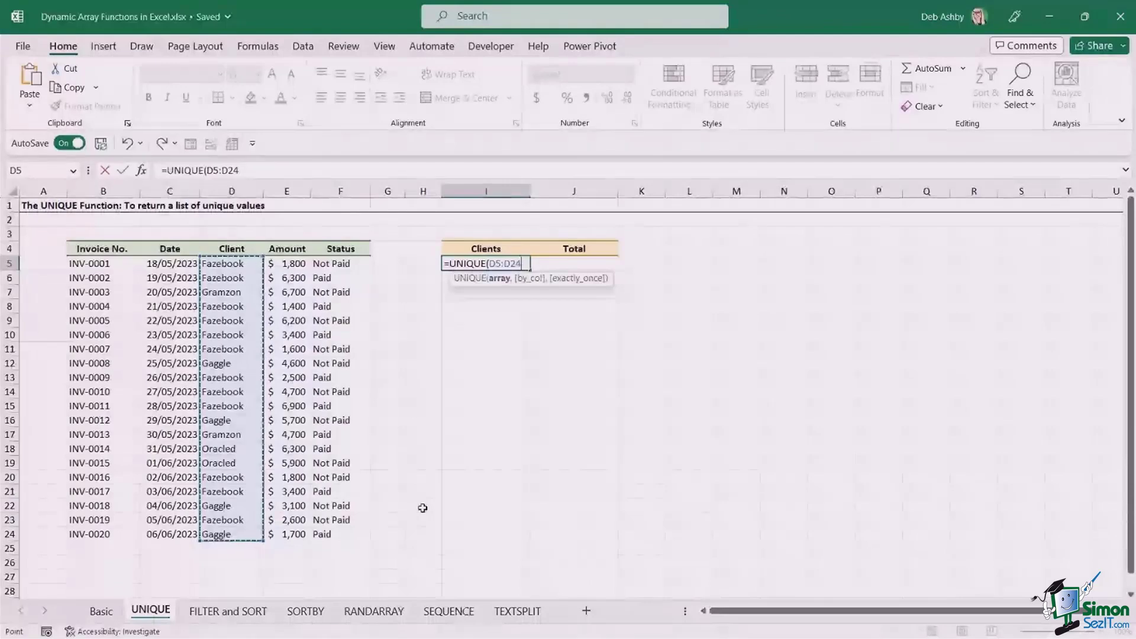
{"action": "type", "text": ")"}
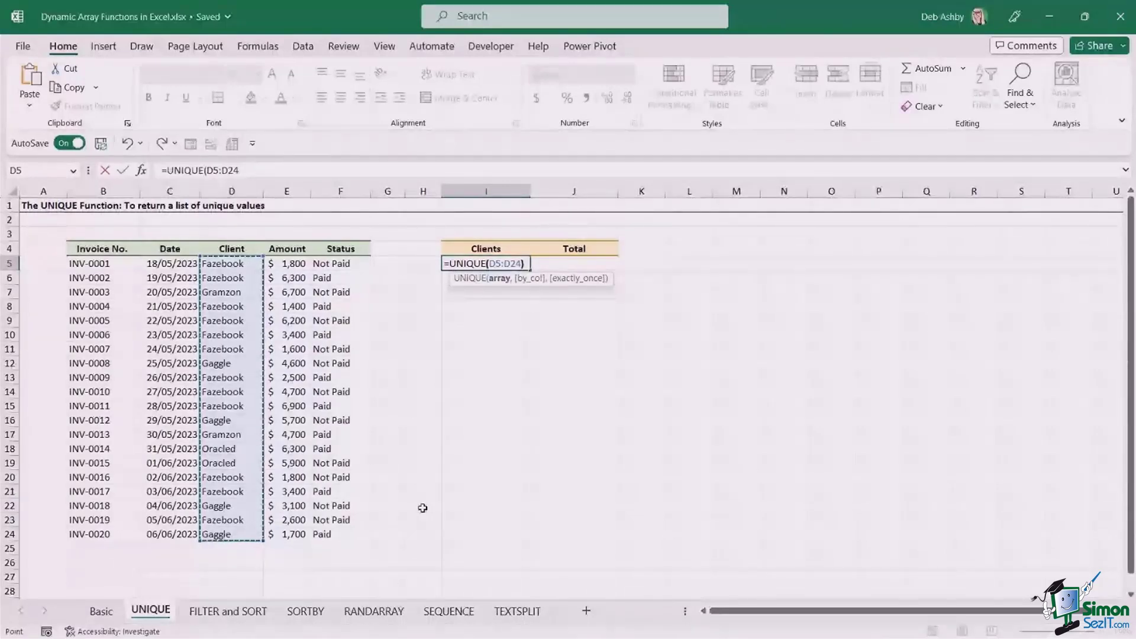
{"action": "key", "text": "Return"}
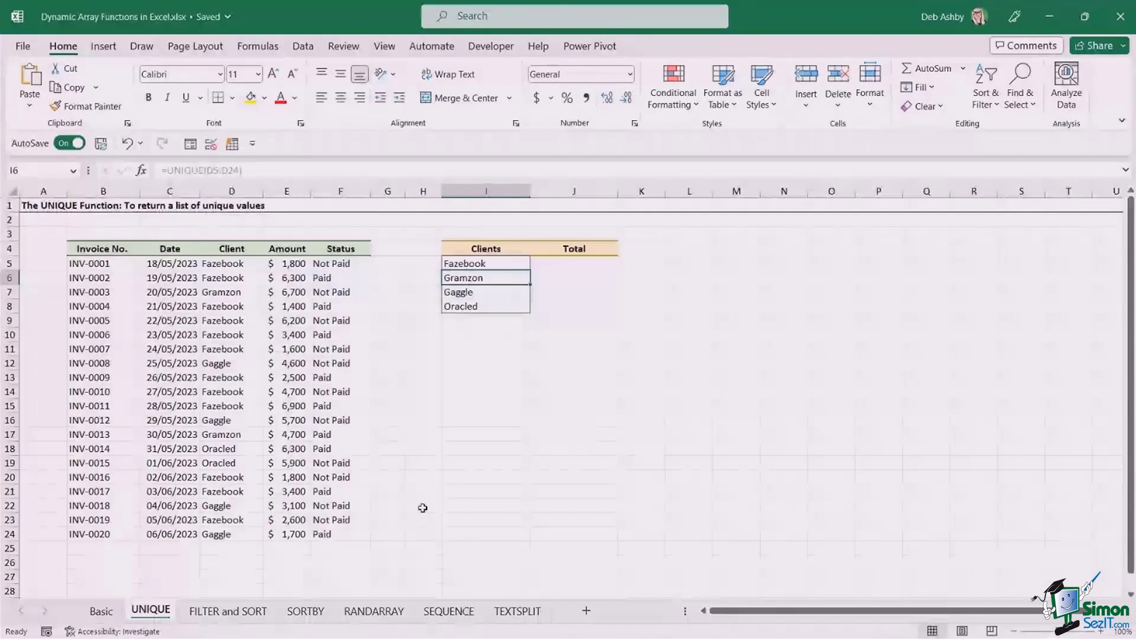
Begin a SUMIFS formula in J5 with the Amount column locked as the sum range, $E$5:$E$24.
{"action": "left_click", "coordinate": [579, 265]}
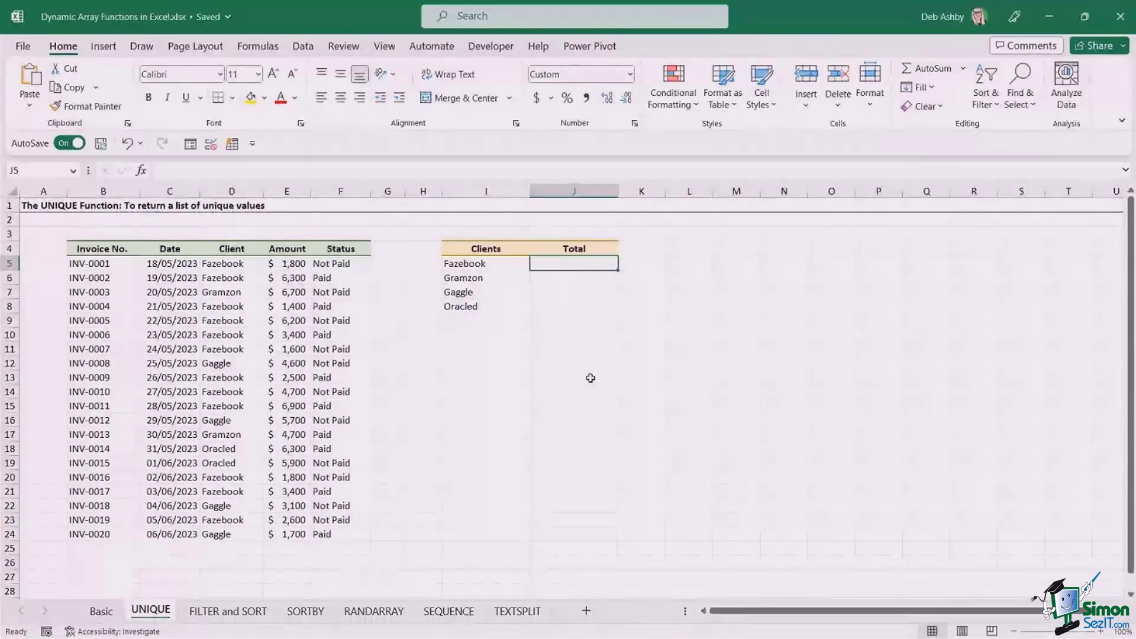
{"action": "type", "text": "=SUM"}
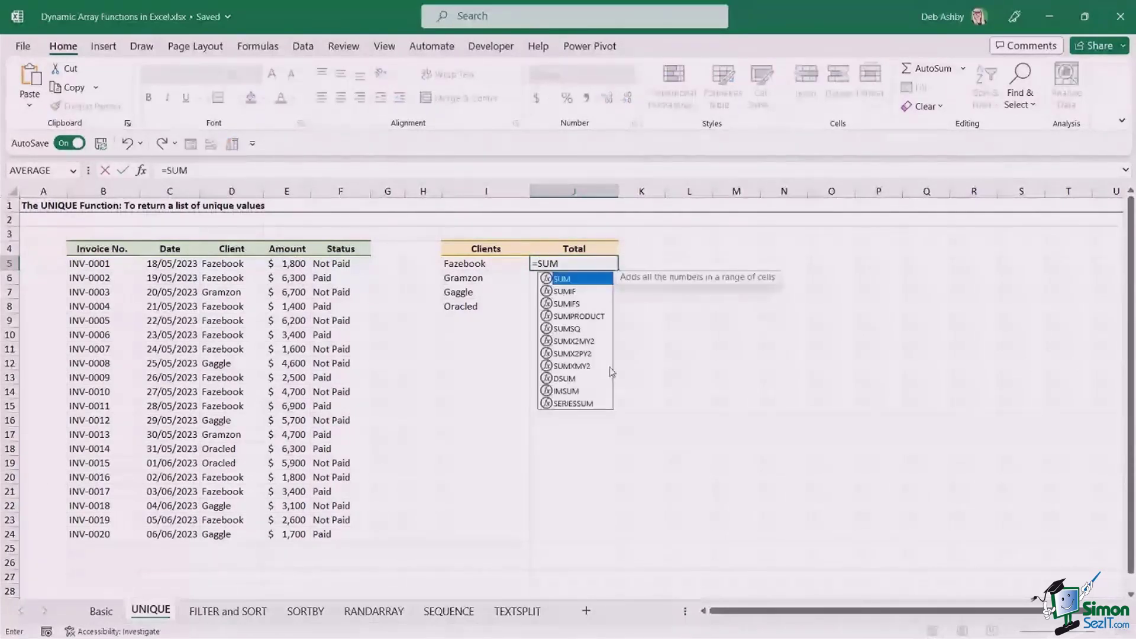
{"action": "type", "text": "IFS"}
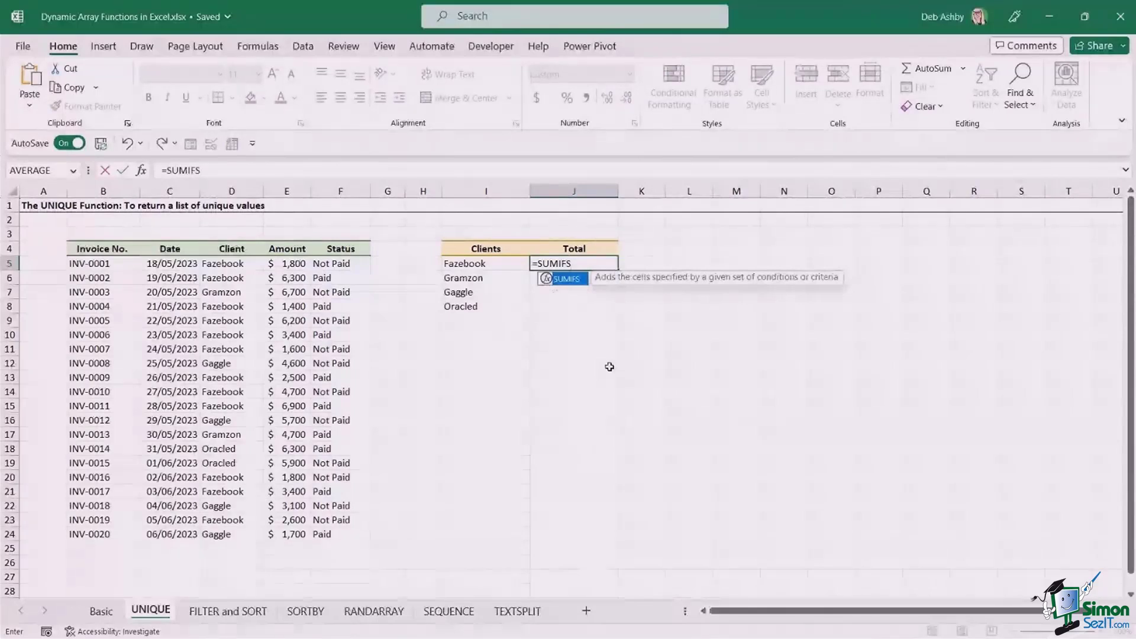
{"action": "type", "text": "("}
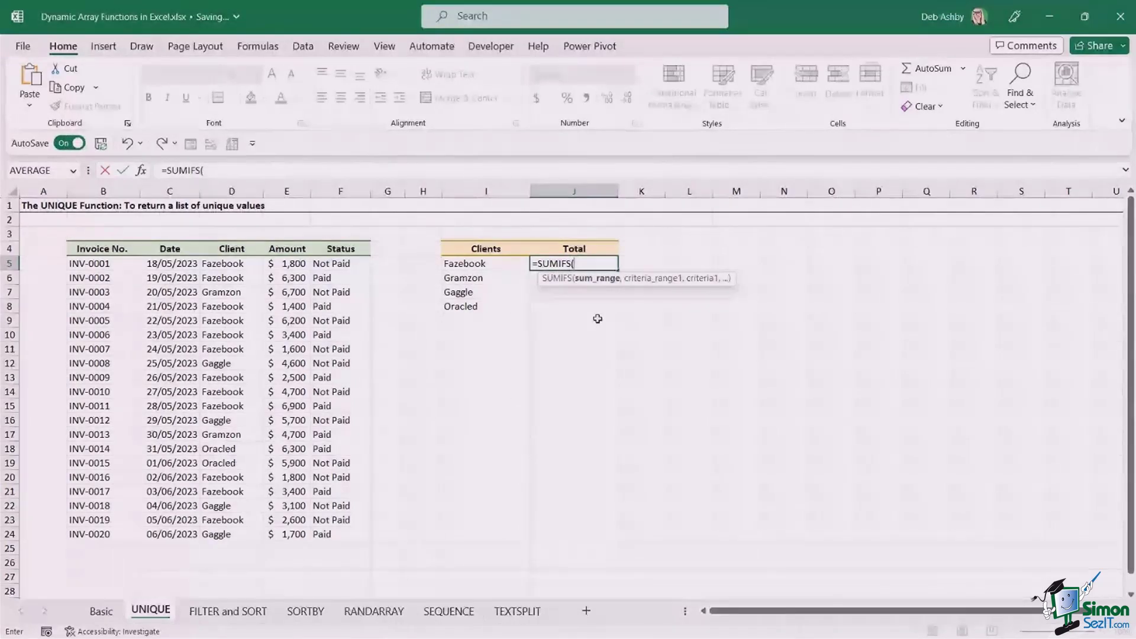
{"action": "left_click_drag", "start_coordinate": [294, 264], "coordinate": [304, 536]}
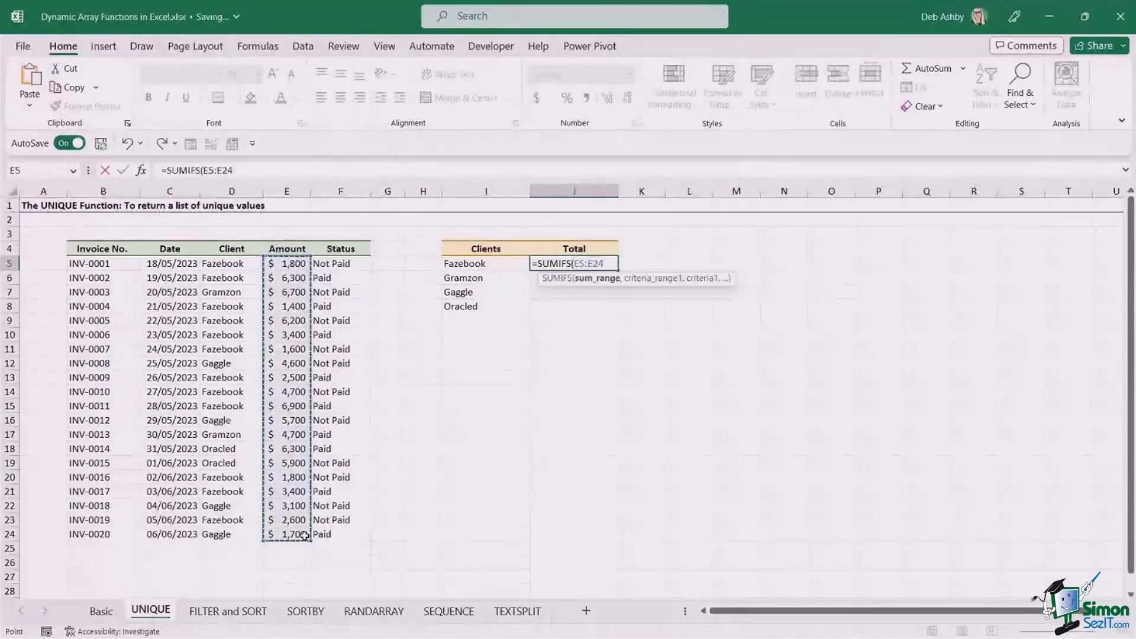
{"action": "key", "text": "F4"}
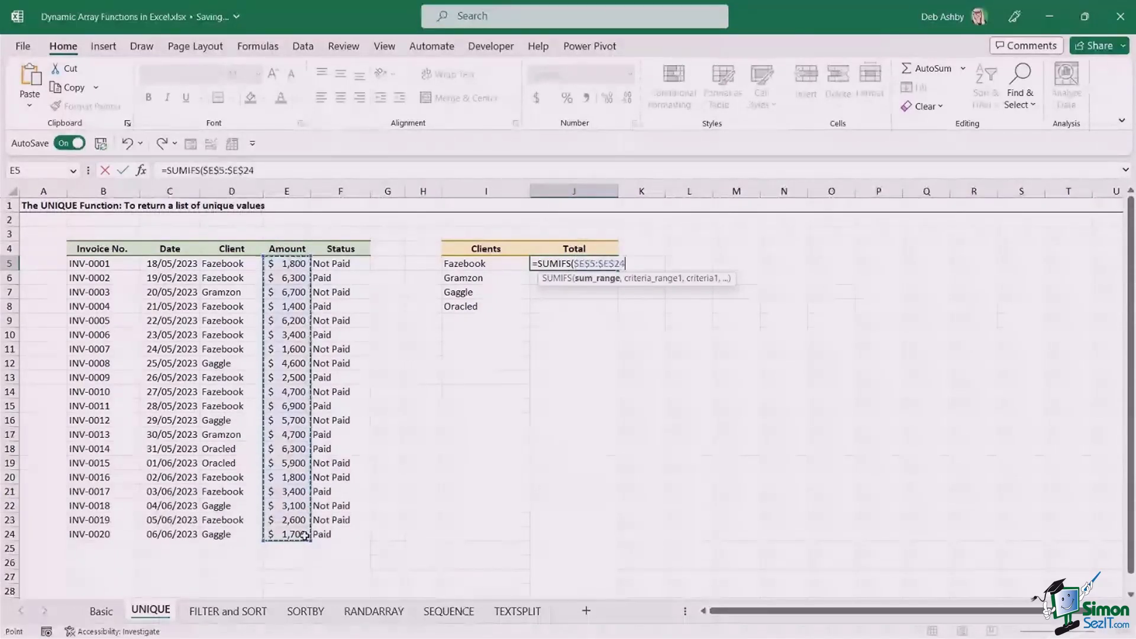
{"action": "type", "text": ","}
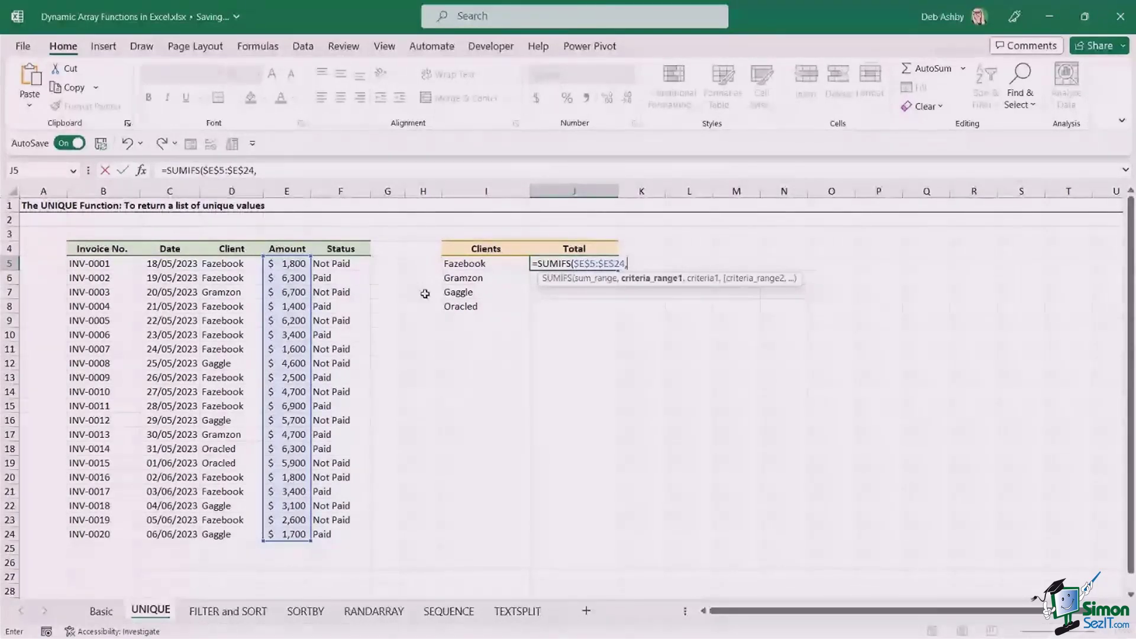
Complete the SUMIFS formula in J5 with criteria range $D$5:$D$24 and I5 as the criterion.
{"action": "left_click_drag", "start_coordinate": [209, 263], "coordinate": [214, 535]}
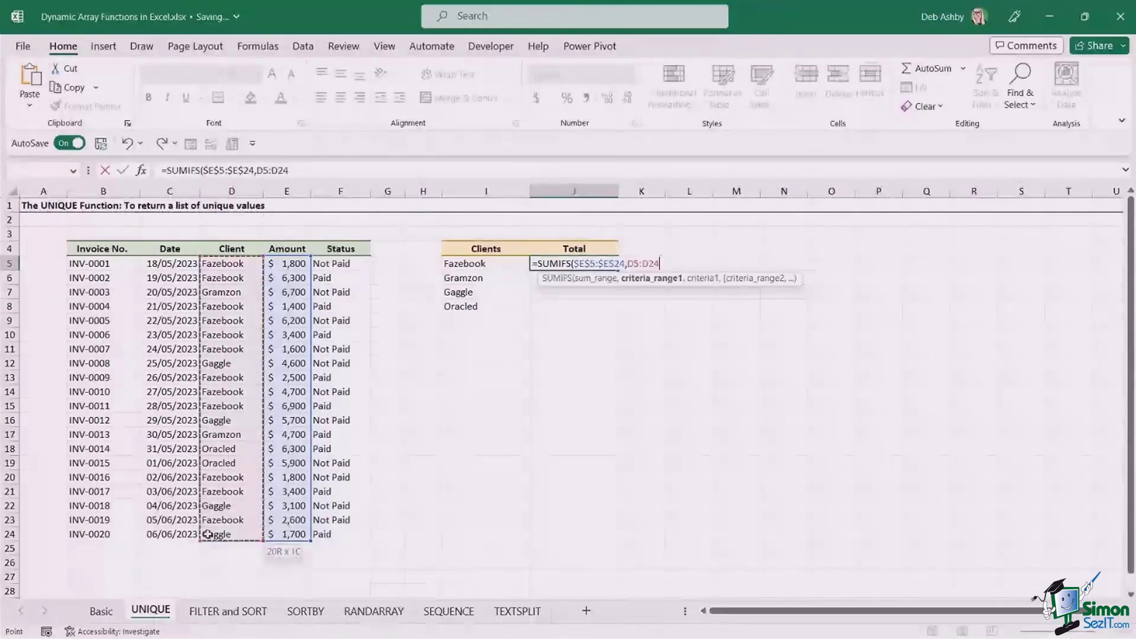
{"action": "type", "text": ","}
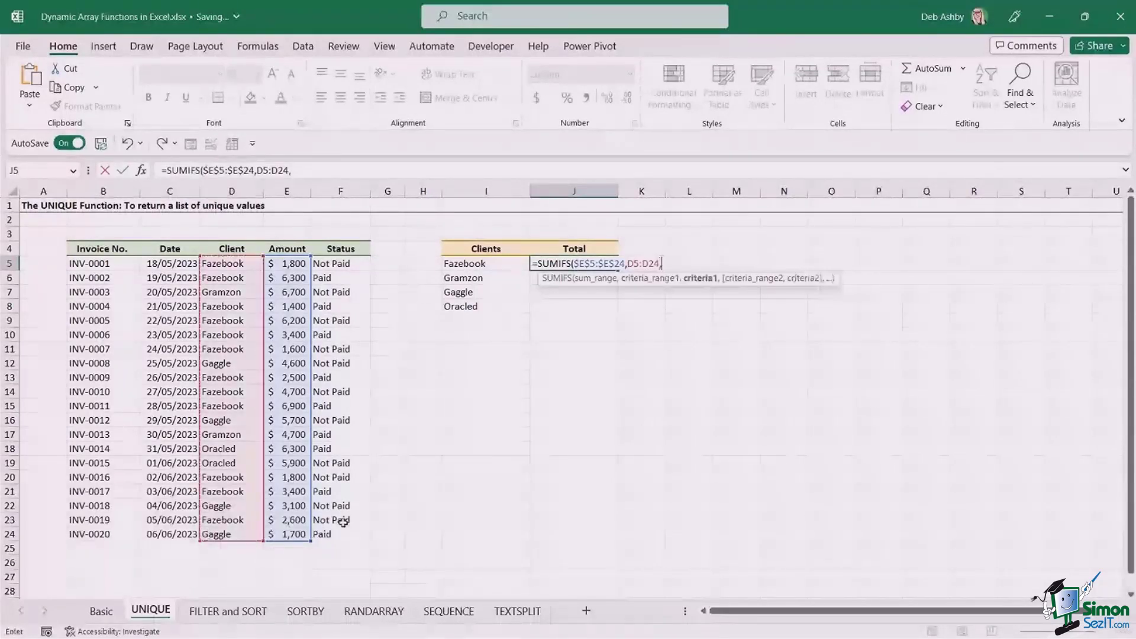
{"action": "left_click", "coordinate": [487, 265]}
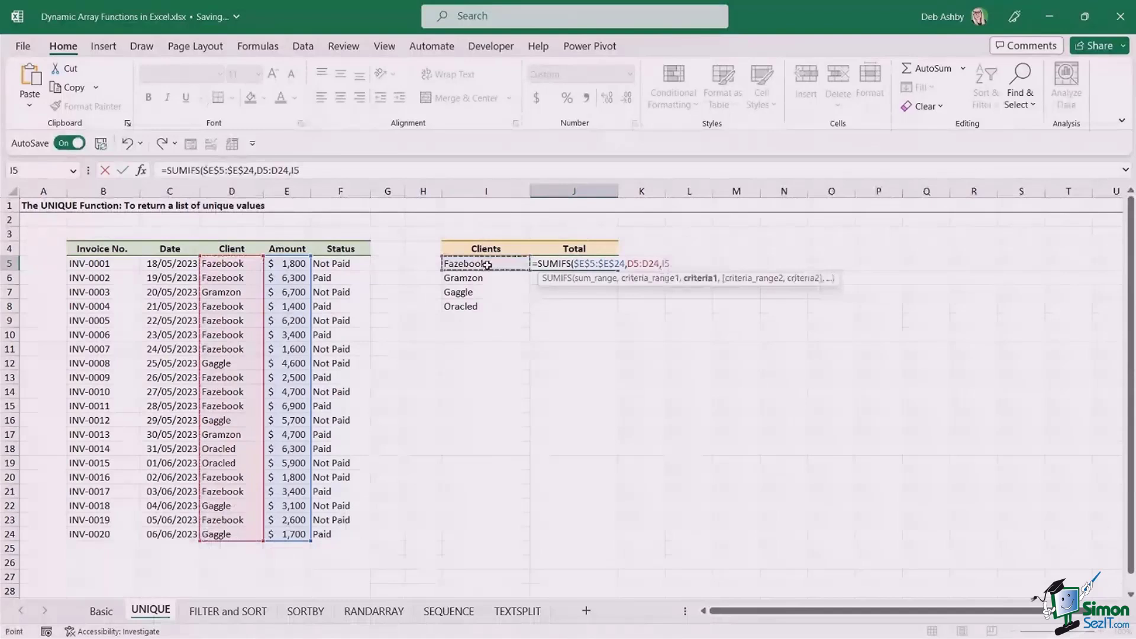
{"action": "left_click_drag", "start_coordinate": [627, 265], "coordinate": [661, 265]}
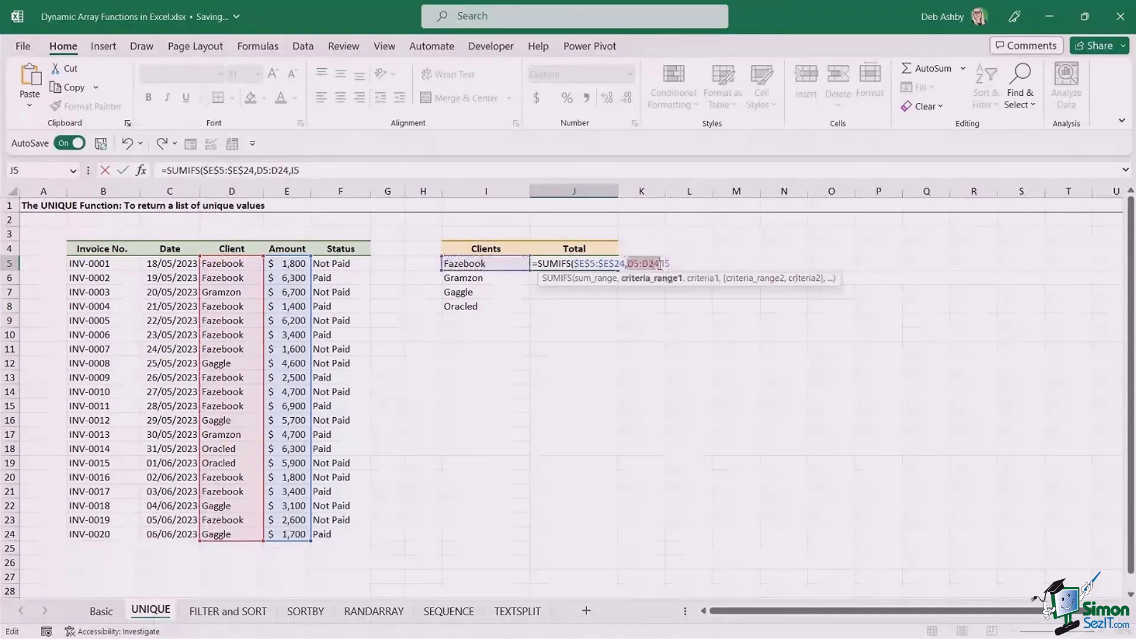
{"action": "key", "text": "F4"}
{"action": "type", "text": ")"}
{"action": "key", "text": "Return"}
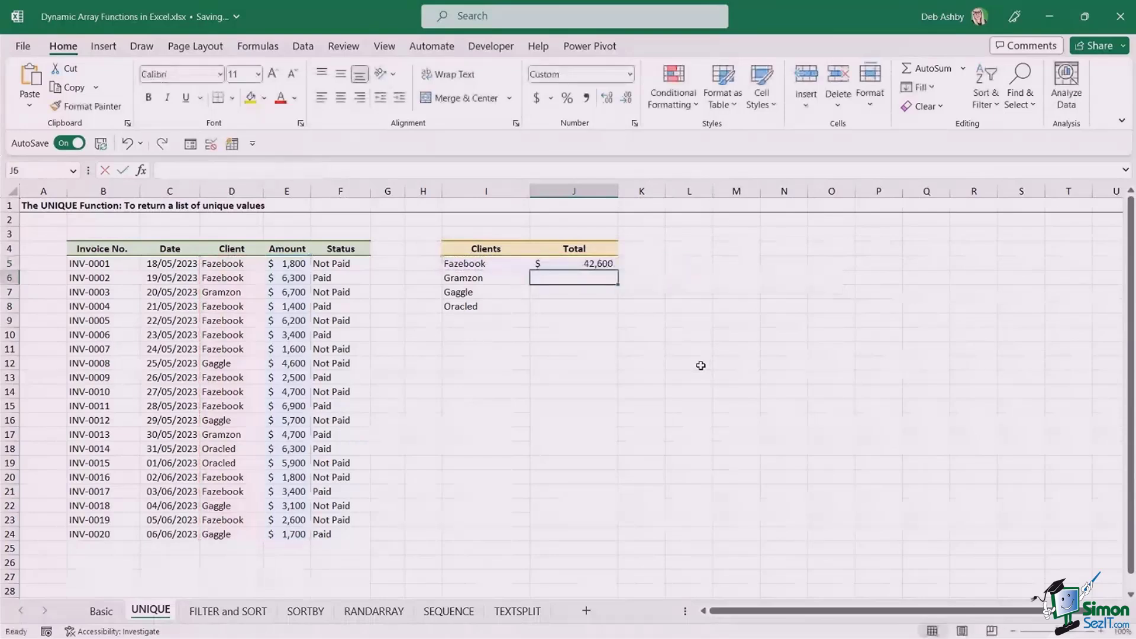
Fill the SUMIFS formula from J5 down to J8 so every listed client gets a total.
{"action": "left_click", "coordinate": [617, 264]}
{"action": "left_click_drag", "start_coordinate": [618, 271], "coordinate": [618, 311]}
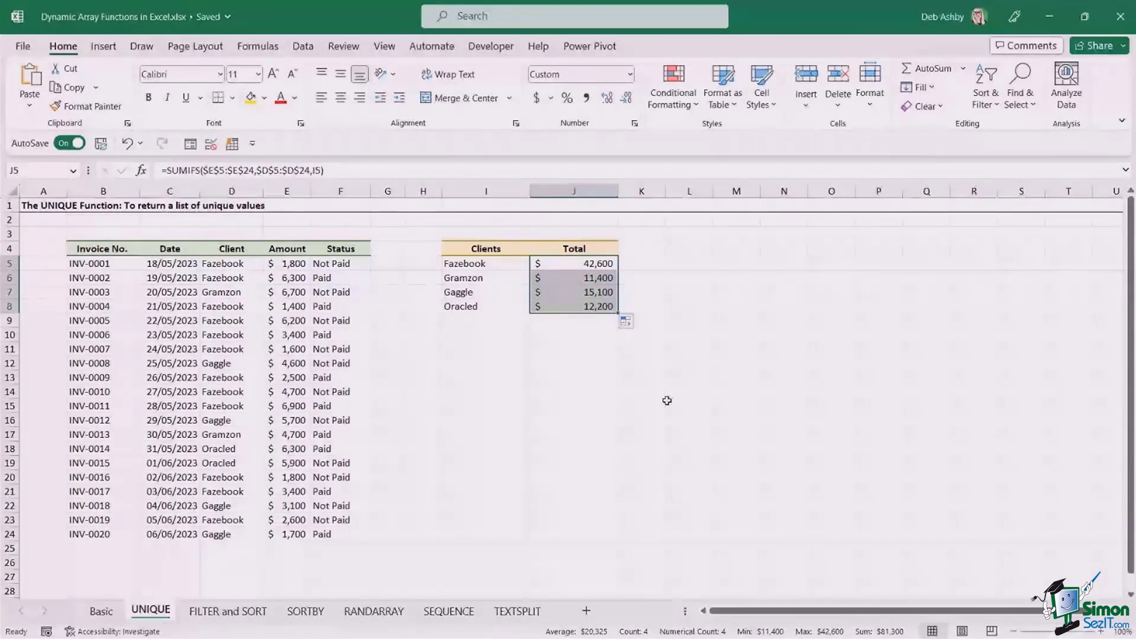
{"action": "left_click", "coordinate": [508, 404]}
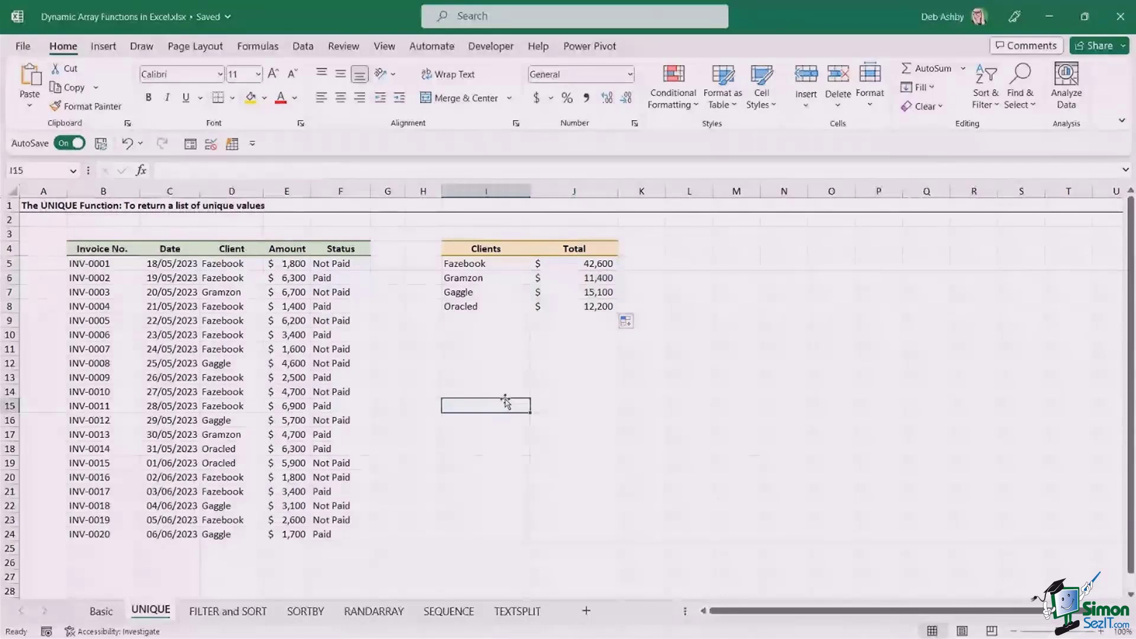
Check the UNIQUE formula in I5 and copy the last invoice row, B24:F24, into row 25 below it.
{"action": "left_click", "coordinate": [496, 268]}
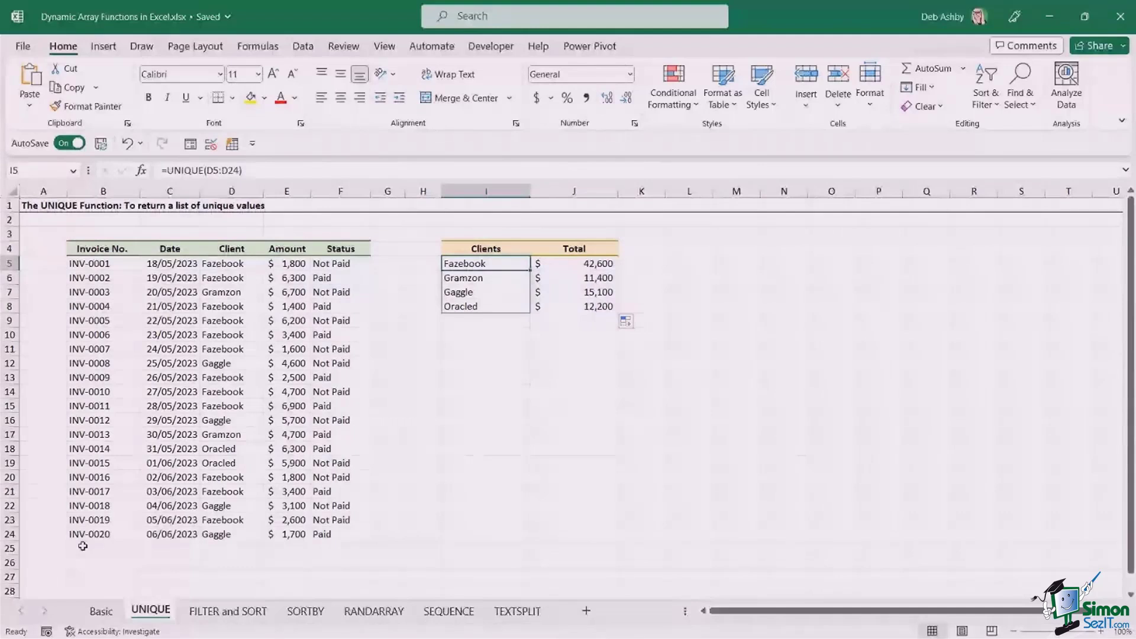
{"action": "left_click_drag", "start_coordinate": [83, 546], "coordinate": [341, 549]}
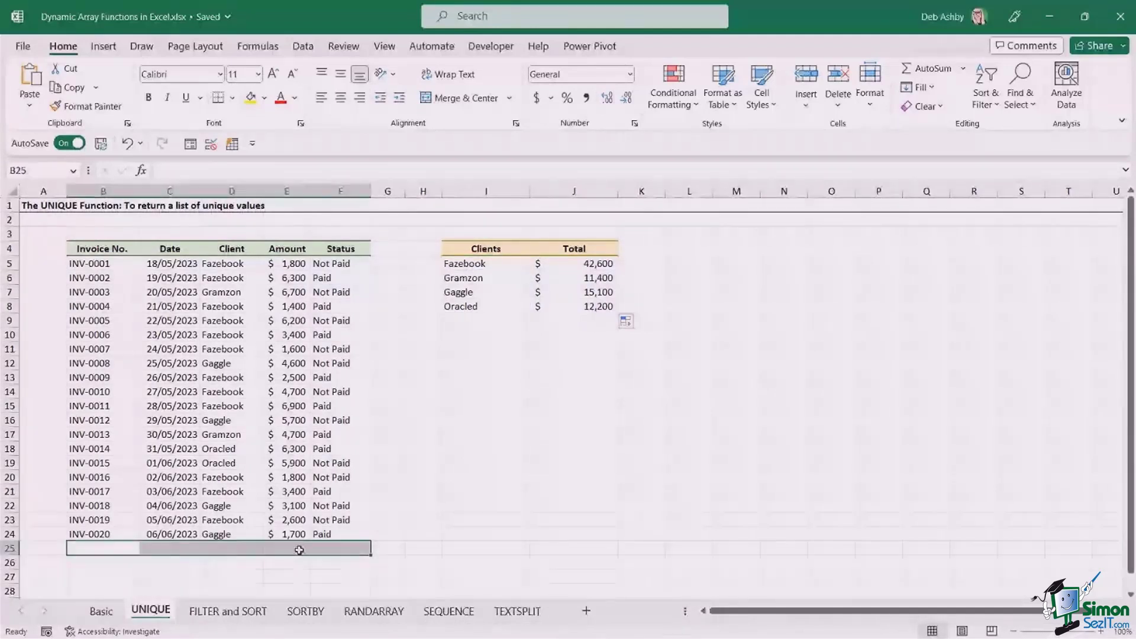
{"action": "left_click_drag", "start_coordinate": [101, 535], "coordinate": [315, 536]}
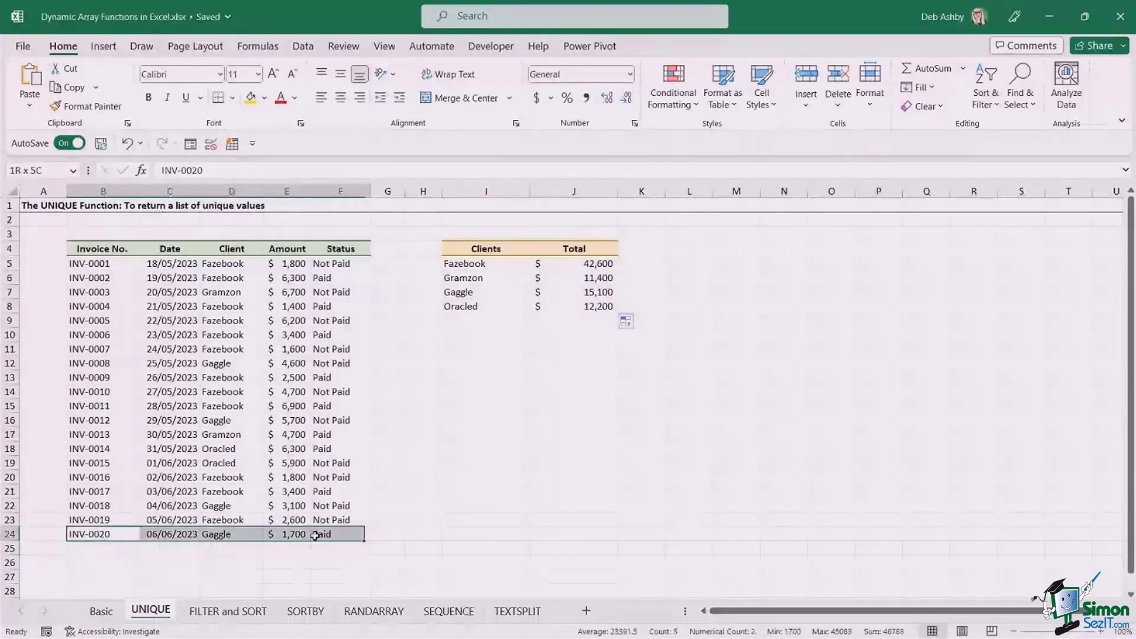
{"action": "key", "text": "ctrl+c"}
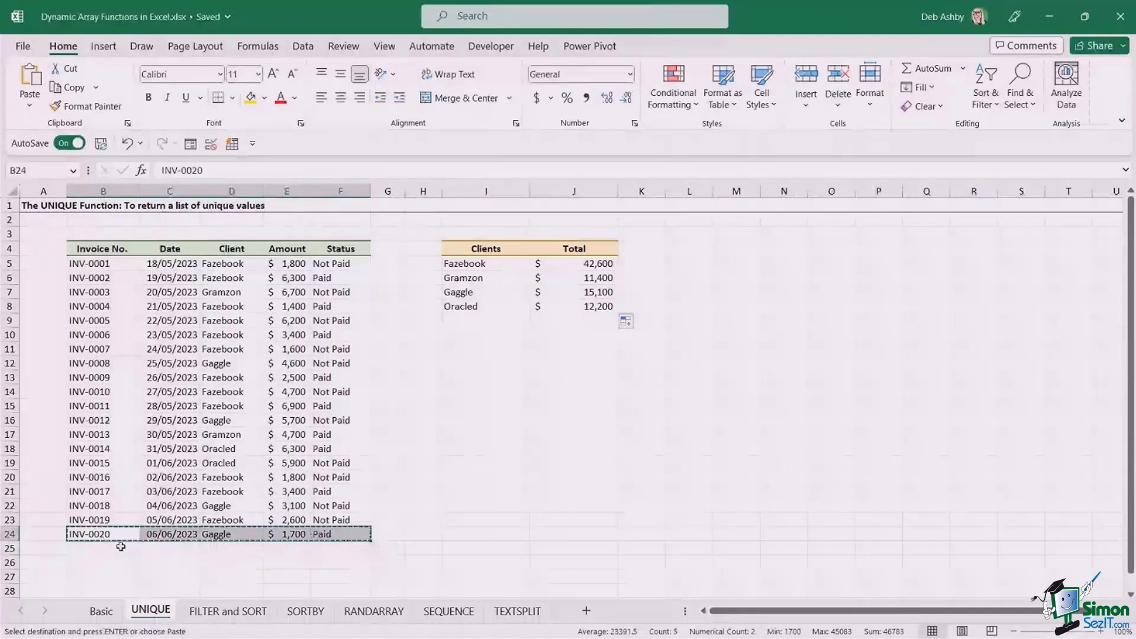
{"action": "left_click", "coordinate": [120, 547]}
{"action": "key", "text": "ctrl+v"}
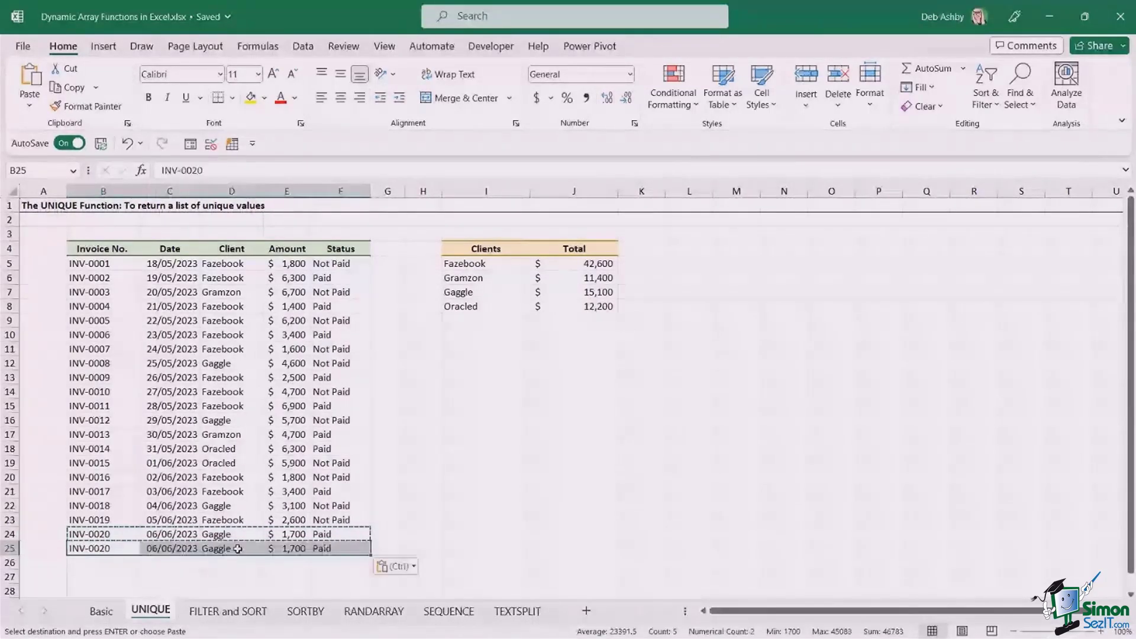
Change the client in D25 of the copied invoice row to Snapple.
{"action": "double_click", "coordinate": [238, 549]}
{"action": "double_click", "coordinate": [235, 550]}
{"action": "type", "text": "Snapple"}
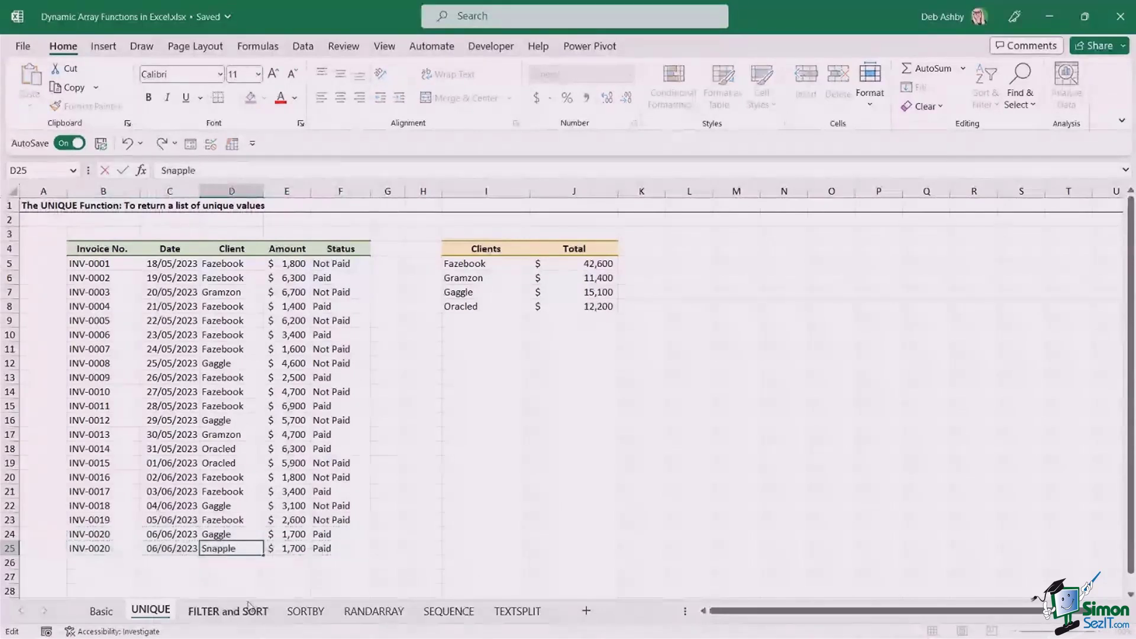
{"action": "key", "text": "Return"}
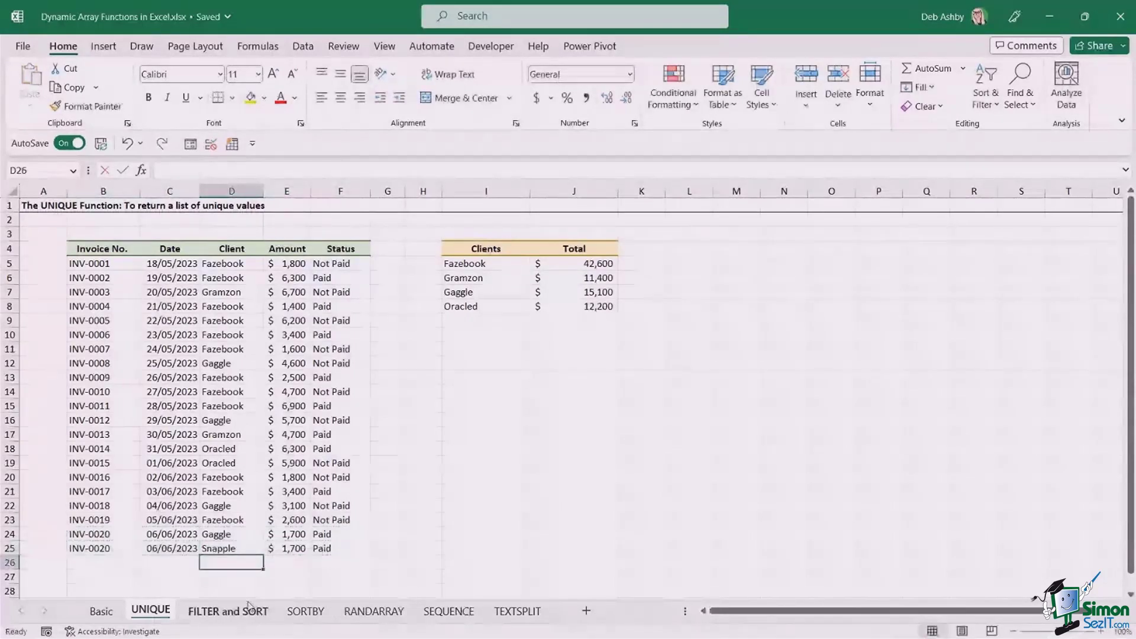
Compare the spilled Clients list in I5:I8 with the added client entry in D25.
{"action": "left_click", "coordinate": [482, 265]}
{"action": "left_click_drag", "start_coordinate": [482, 266], "coordinate": [480, 307]}
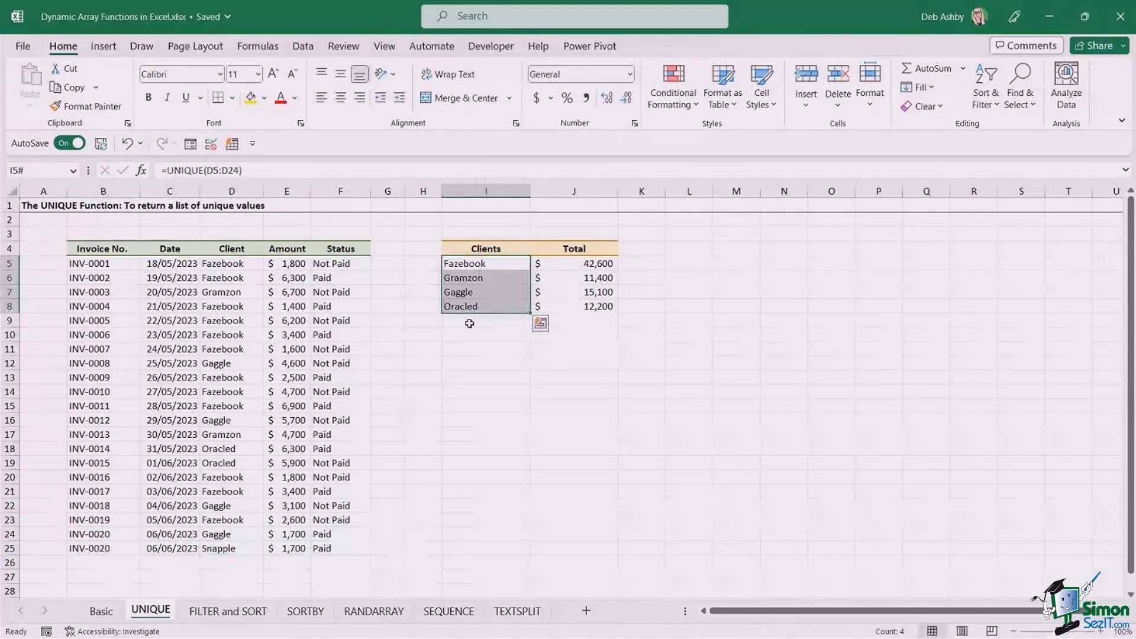
{"action": "left_click", "coordinate": [204, 551]}
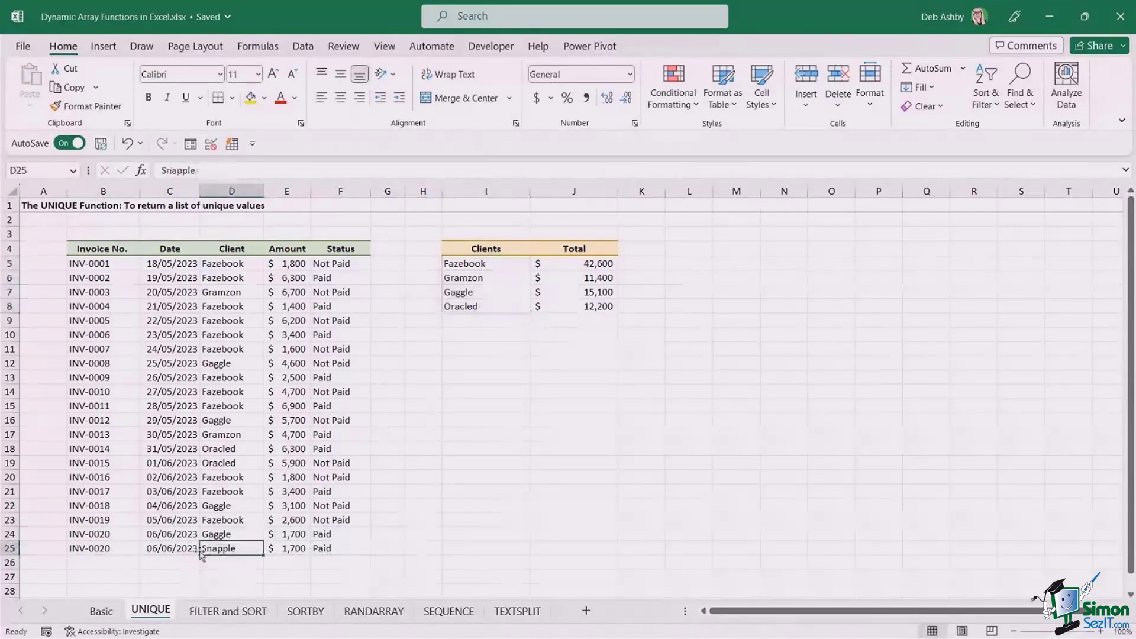
Clear the added invoice row, B25:F25.
{"action": "left_click", "coordinate": [82, 549]}
{"action": "left_click_drag", "start_coordinate": [81, 550], "coordinate": [347, 548]}
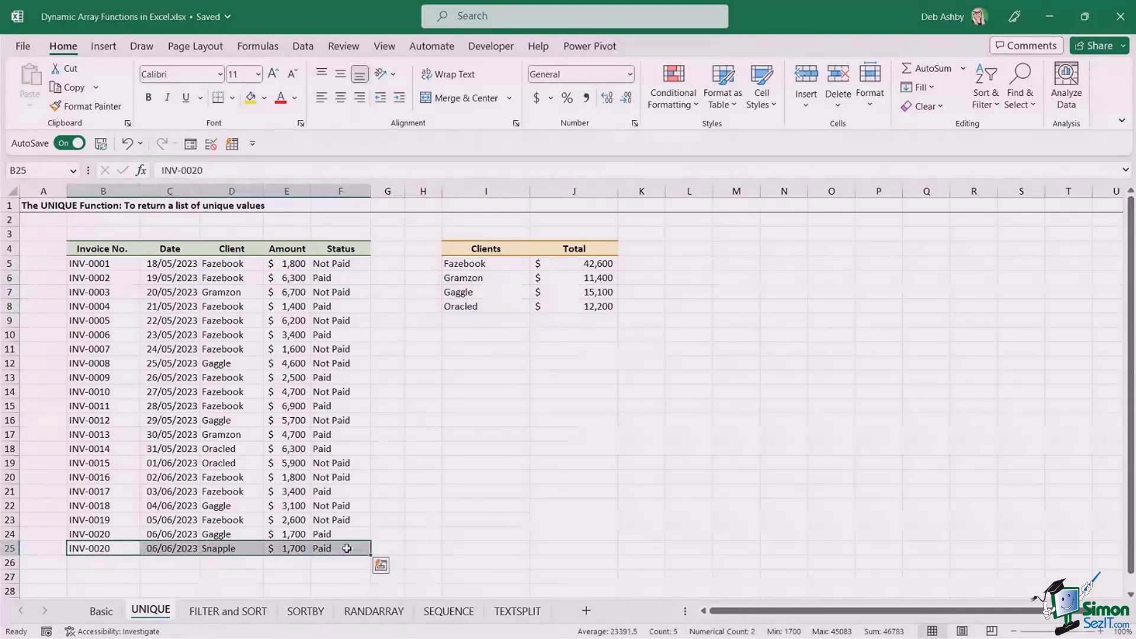
{"action": "key", "text": "Delete"}
{"action": "left_click", "coordinate": [562, 423]}
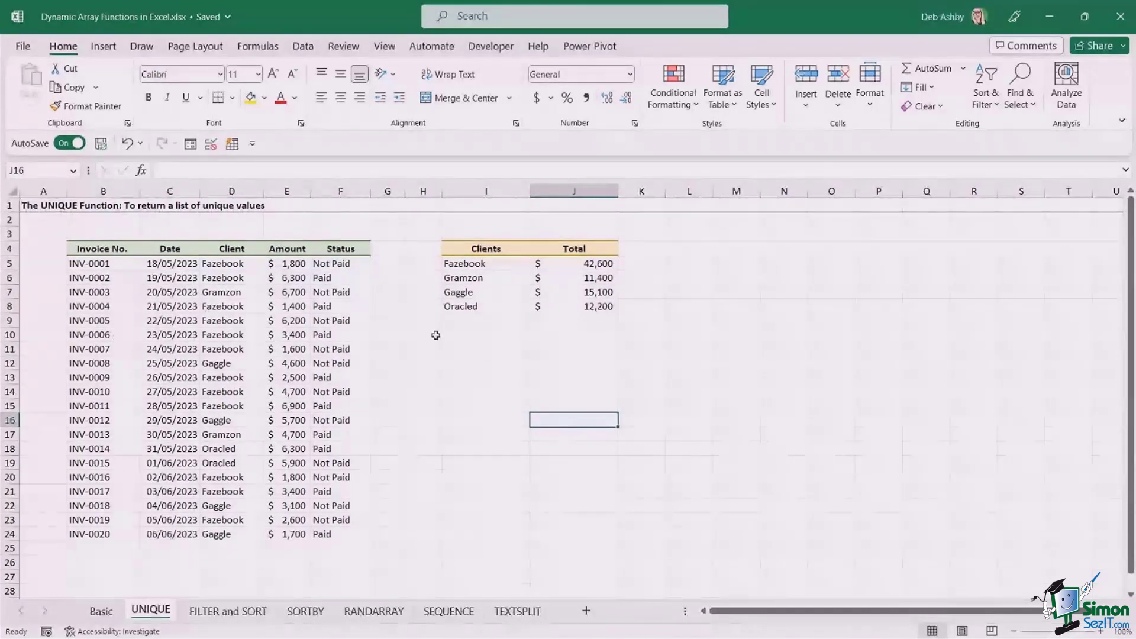
Clear the UNIQUE formula in I5 and the SUMIFS totals in J5:J8.
{"action": "left_click", "coordinate": [458, 263]}
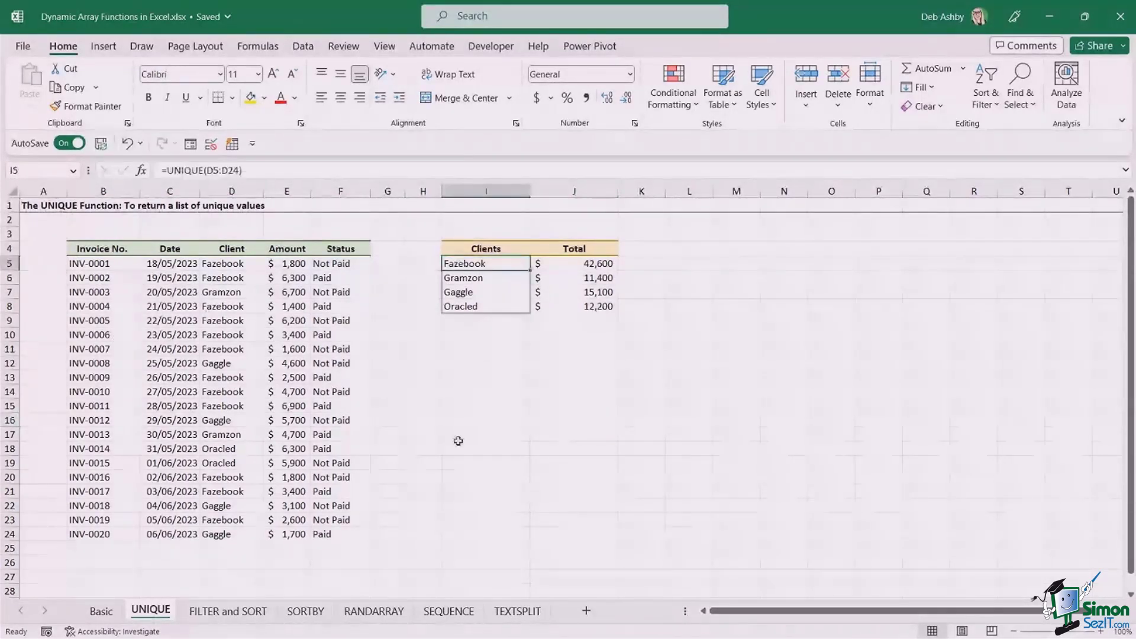
{"action": "key", "text": "Delete"}
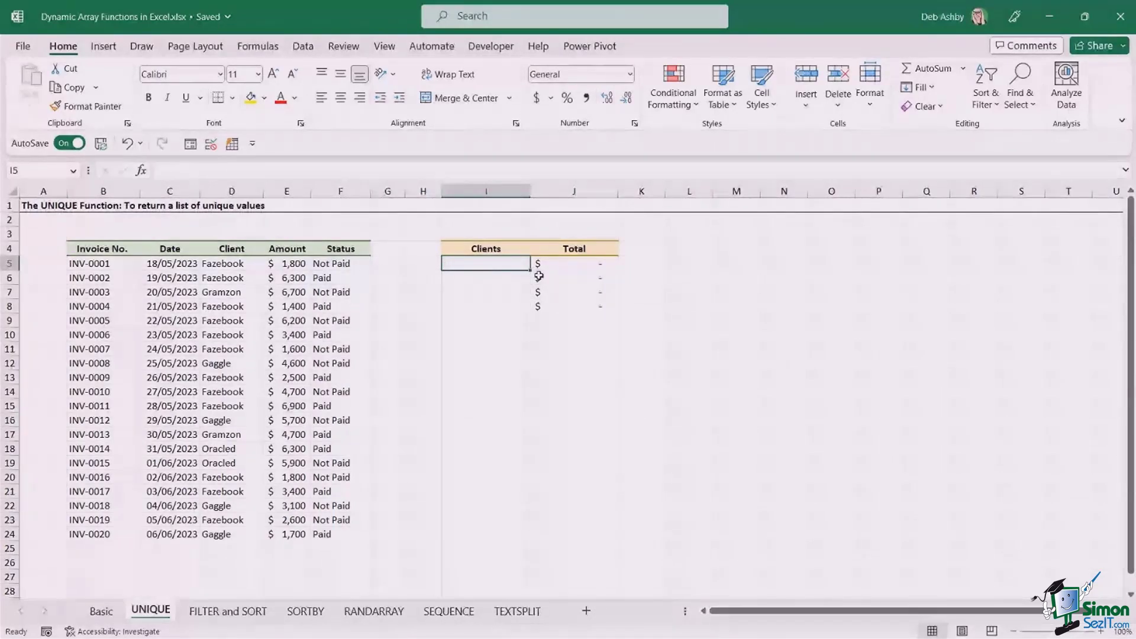
{"action": "left_click_drag", "start_coordinate": [539, 264], "coordinate": [559, 307]}
{"action": "key", "text": "Delete"}
{"action": "left_click", "coordinate": [511, 419]}
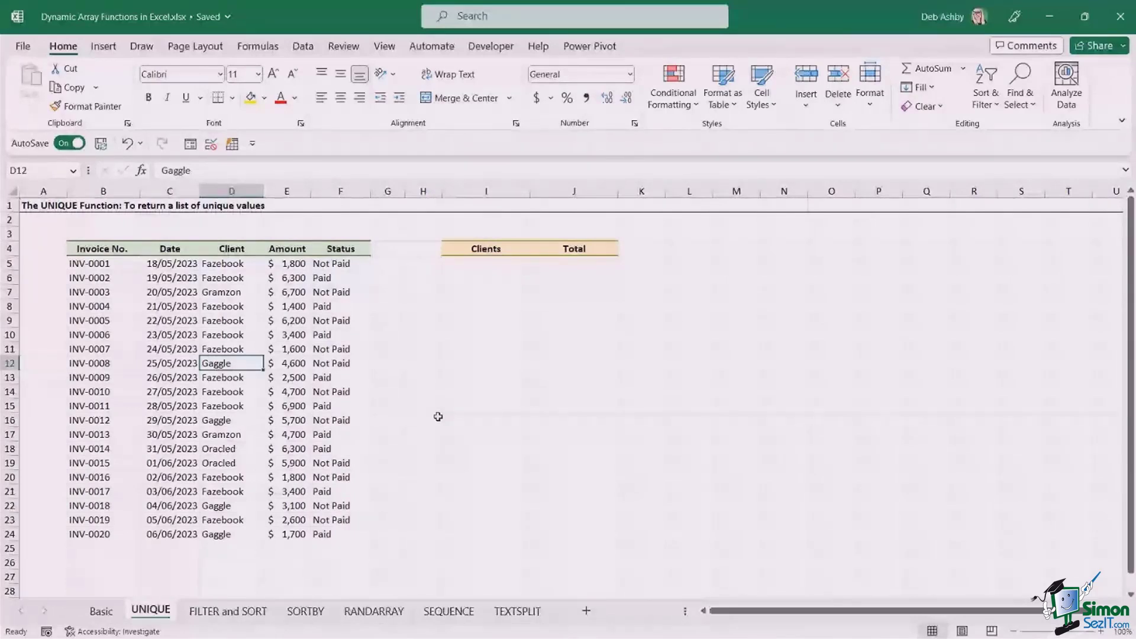
Convert the invoice range B4:F24 into a table with headers and apply the first, uncoloured Light table style.
{"action": "key", "text": "ctrl+t"}
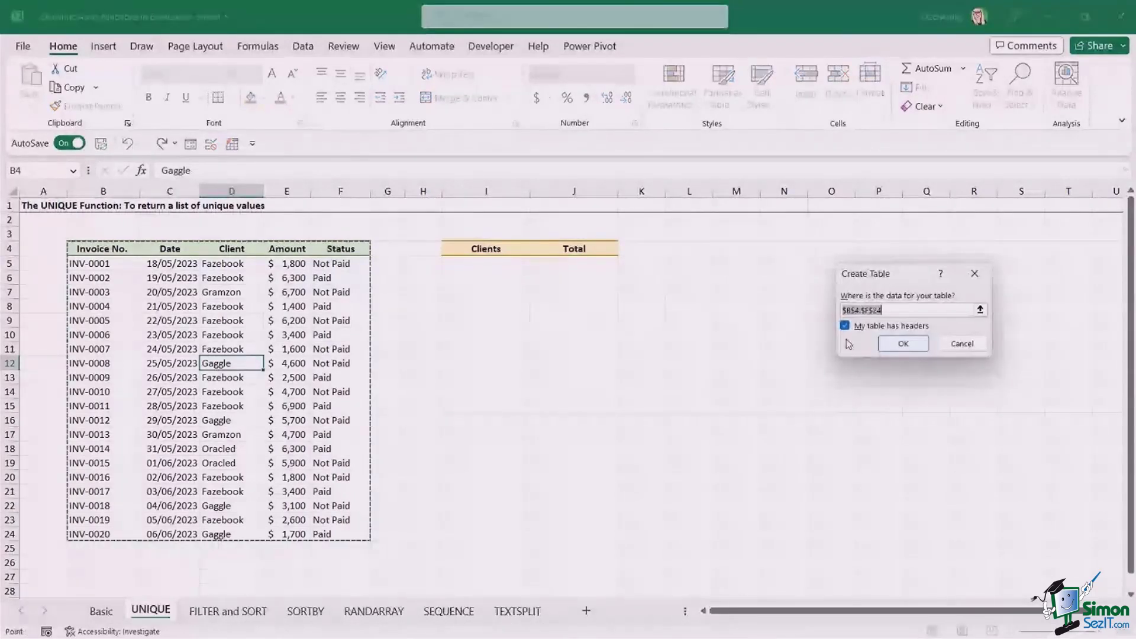
{"action": "left_click", "coordinate": [909, 350]}
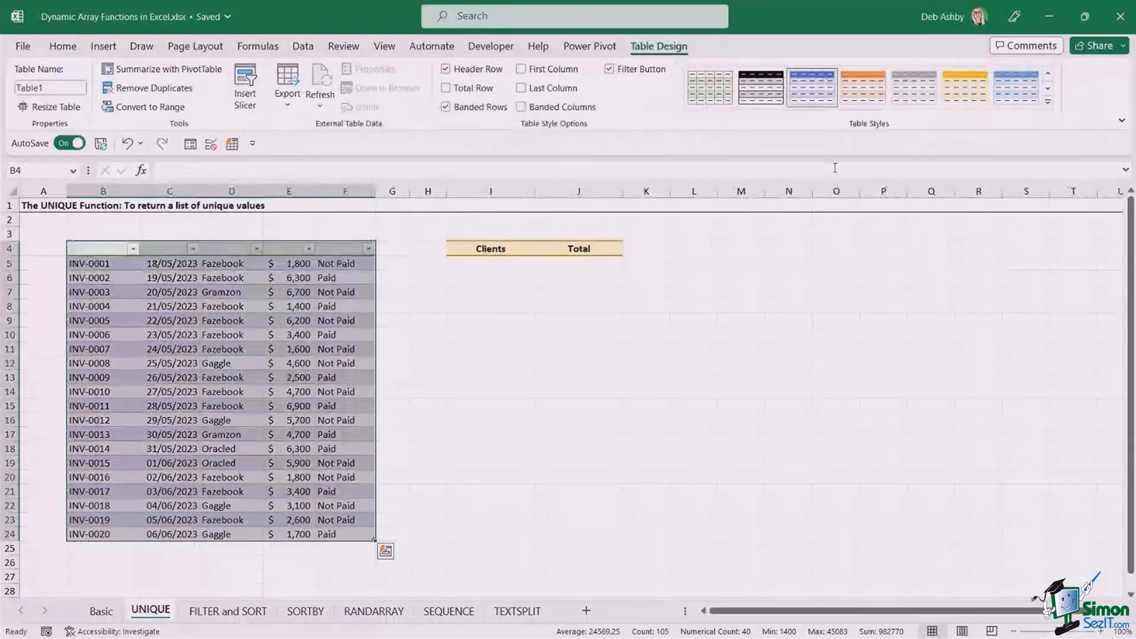
{"action": "left_click", "coordinate": [1048, 102]}
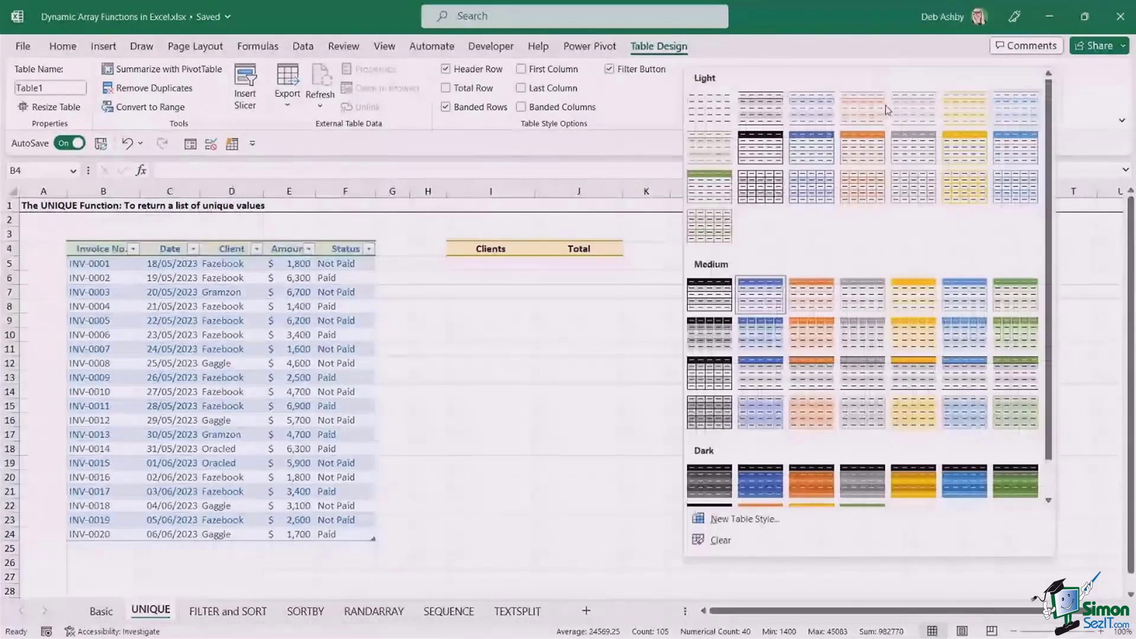
{"action": "left_click", "coordinate": [700, 109]}
{"action": "left_click", "coordinate": [231, 349]}
{"action": "left_click", "coordinate": [228, 377]}
{"action": "left_click", "coordinate": [222, 323]}
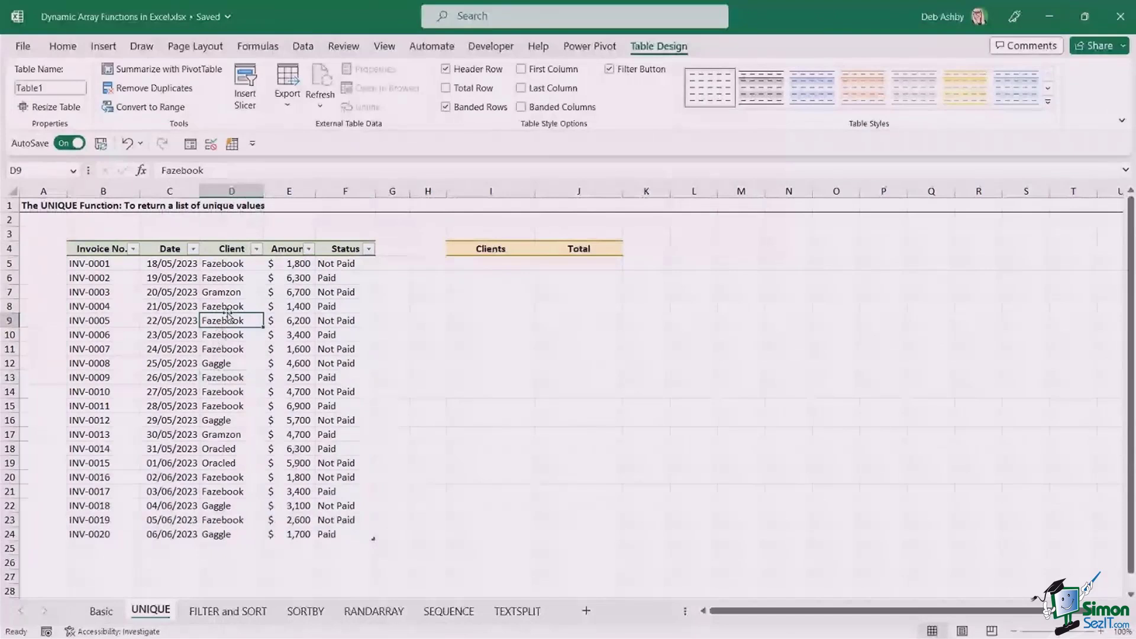
{"action": "left_click", "coordinate": [228, 308]}
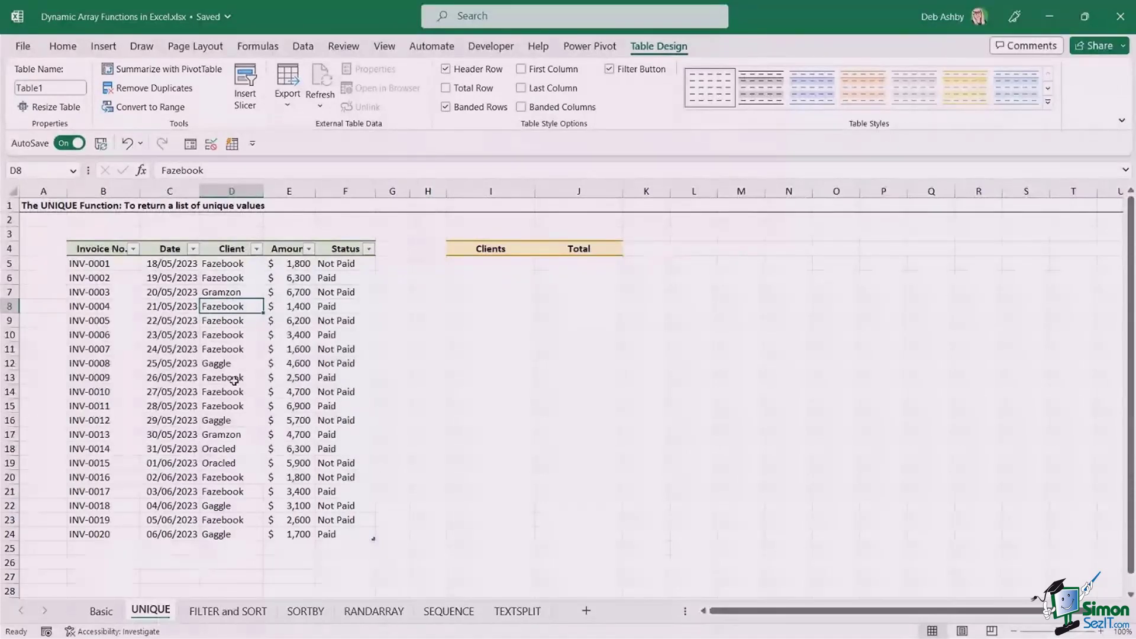
{"action": "left_click", "coordinate": [235, 336]}
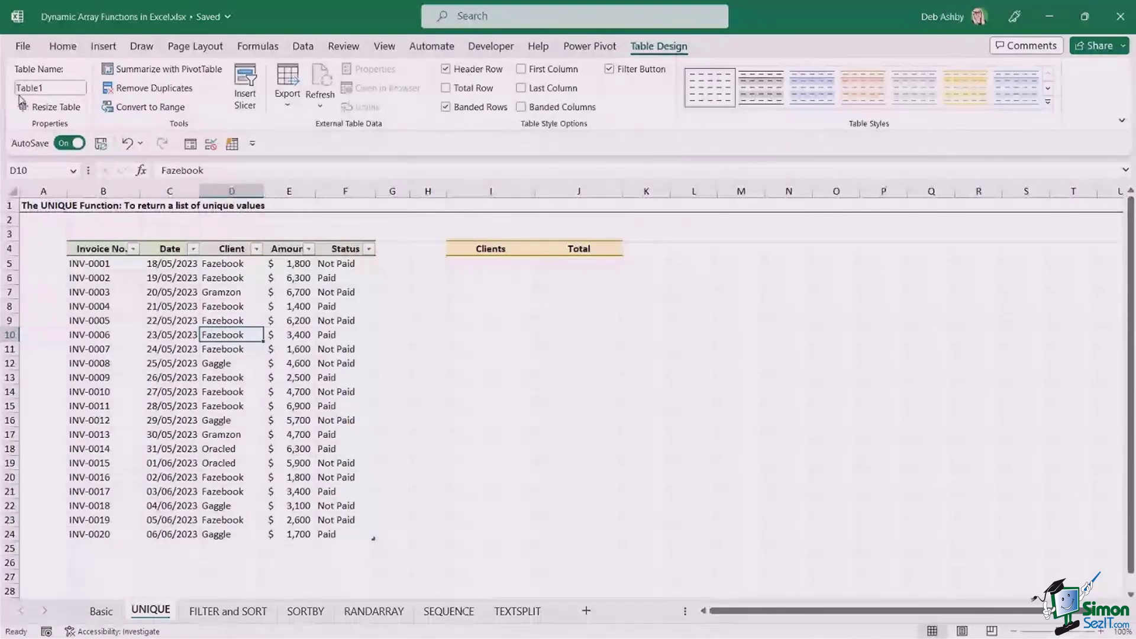
Name the invoice table Invoices.
{"action": "left_click", "coordinate": [49, 89]}
{"action": "type", "text": "Invoices"}
{"action": "key", "text": "Return"}
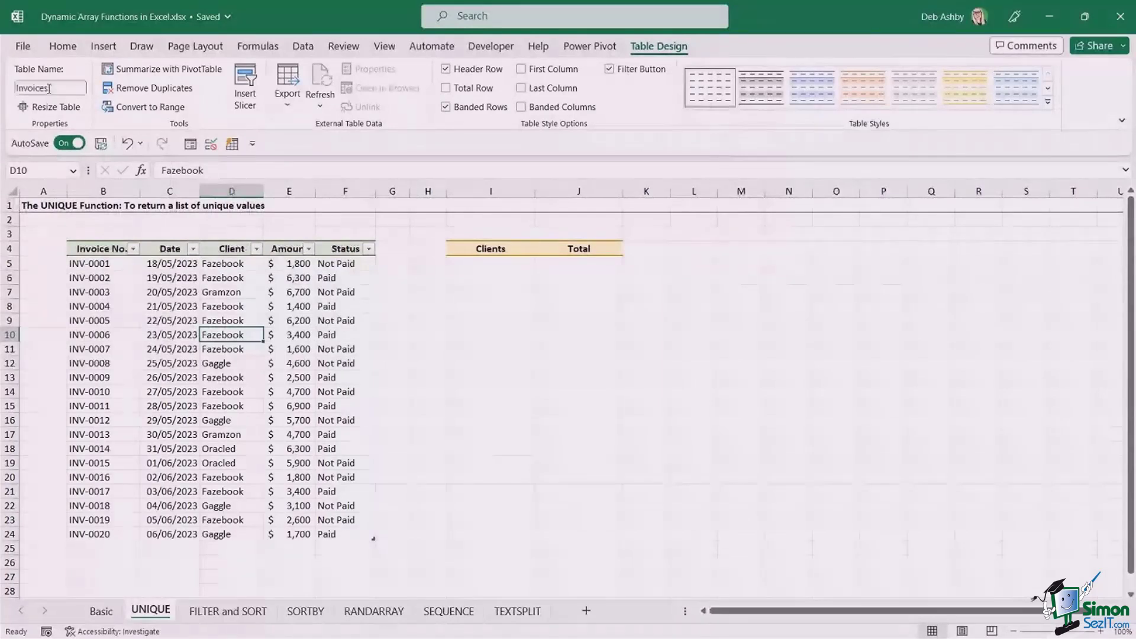
{"action": "left_click", "coordinate": [232, 306]}
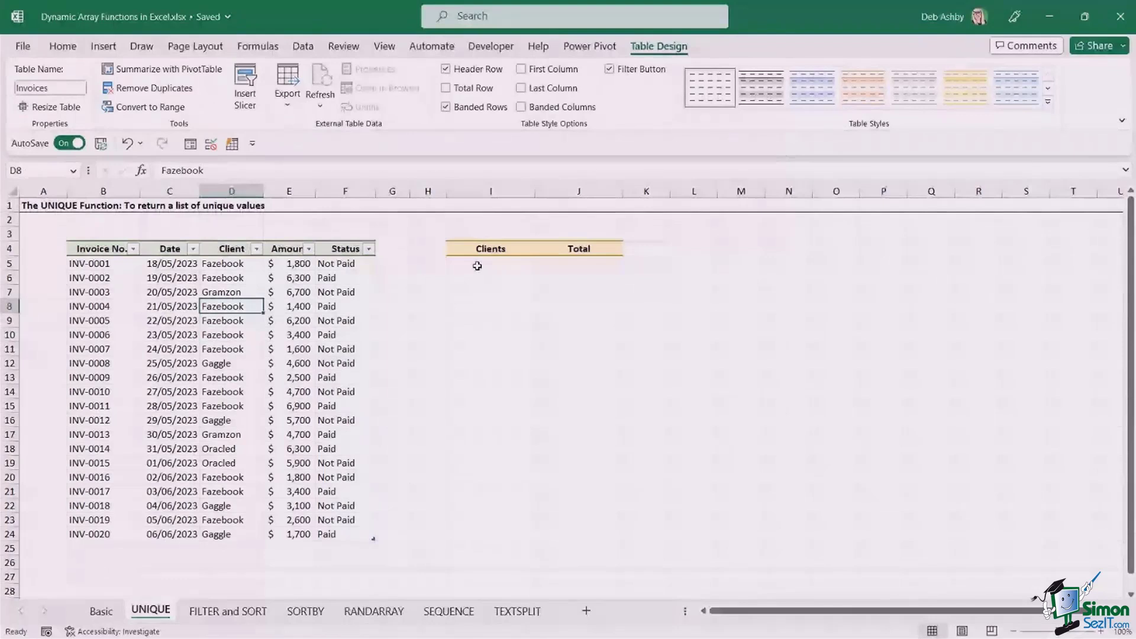
Enter =UNIQUE(Invoices[Client]) in I5 to list the clients from the table's Client column.
{"action": "left_click", "coordinate": [478, 265]}
{"action": "type", "text": "=UNIQUE"}
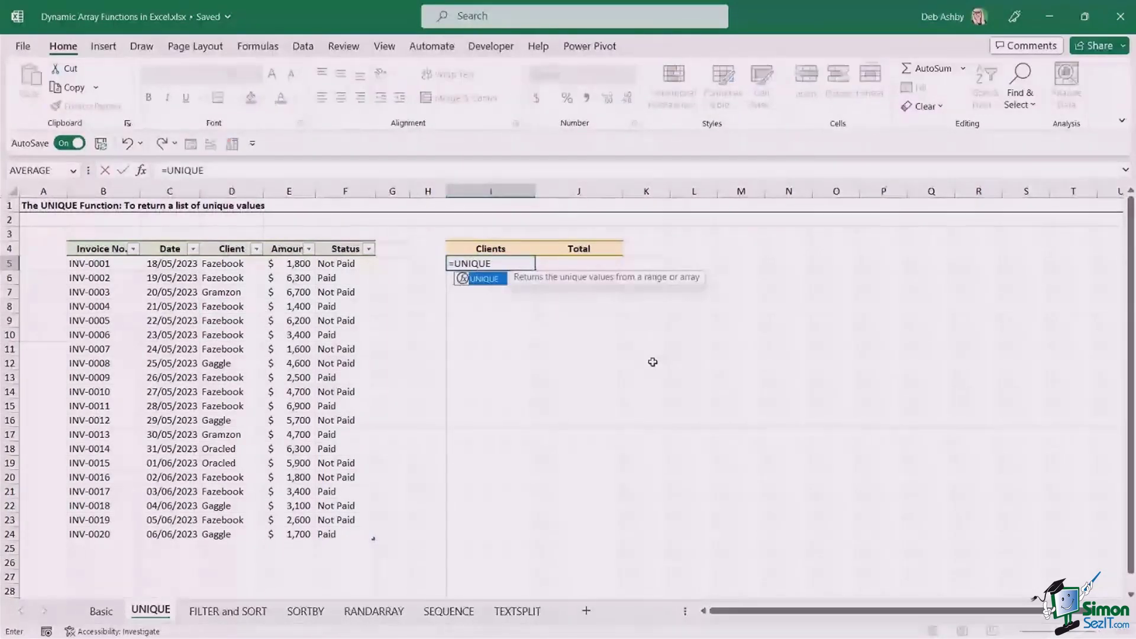
{"action": "key", "text": "Tab"}
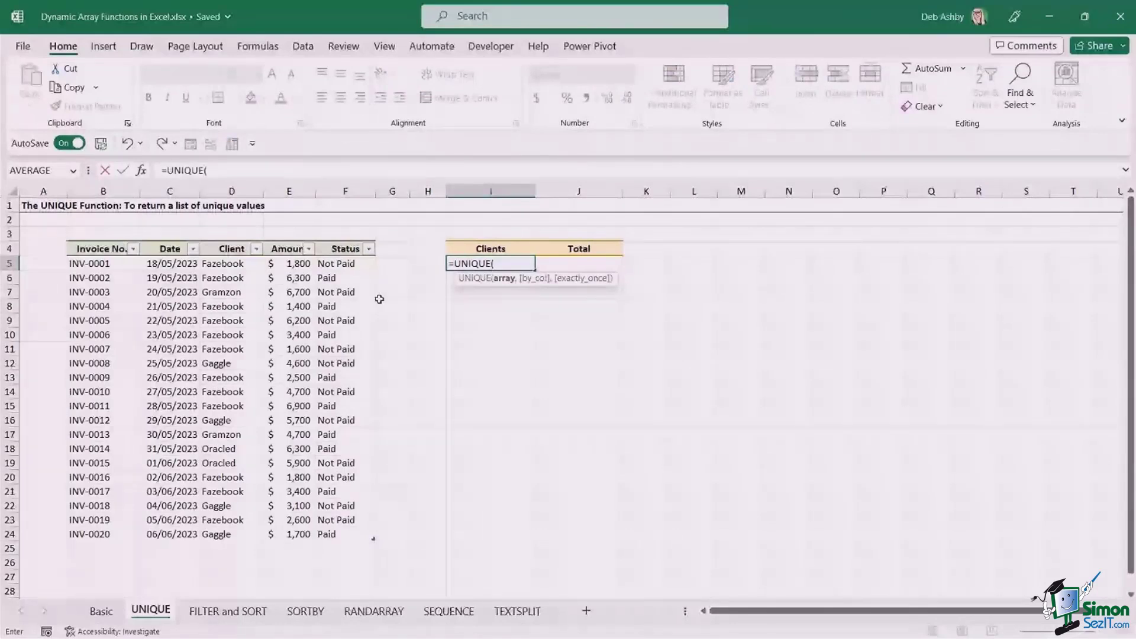
{"action": "left_click", "coordinate": [234, 239]}
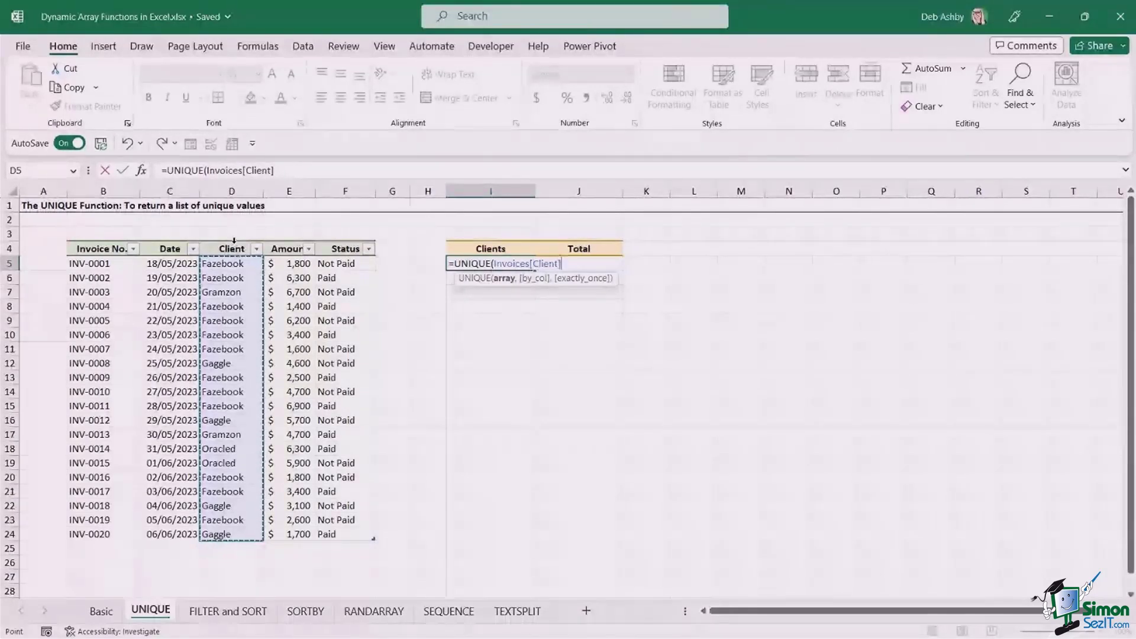
{"action": "type", "text": ")"}
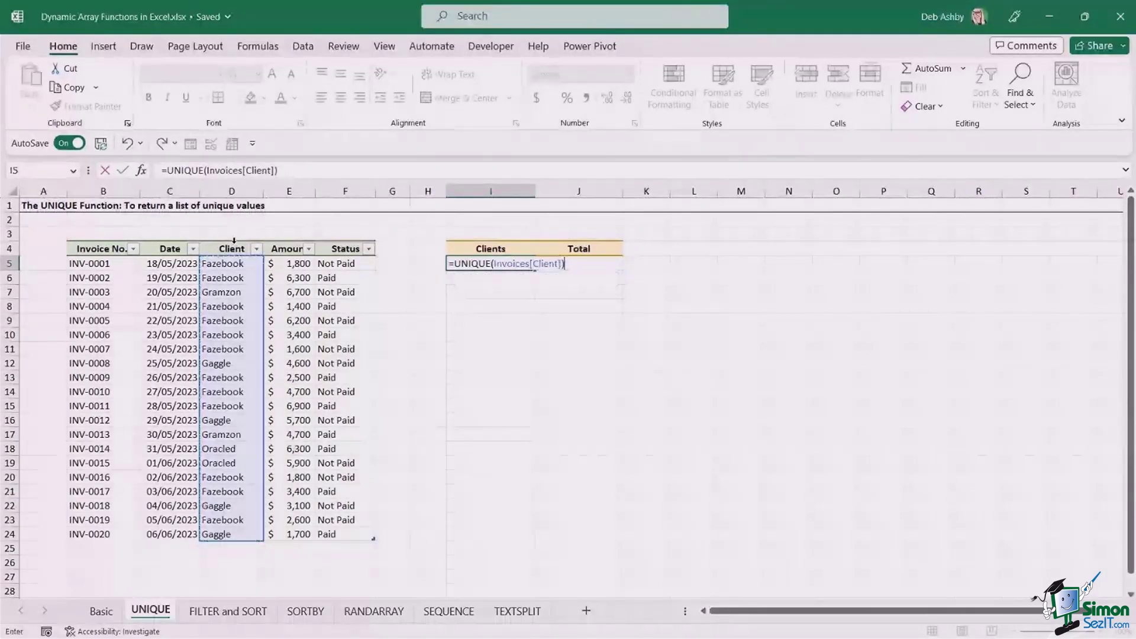
{"action": "key", "text": "Return"}
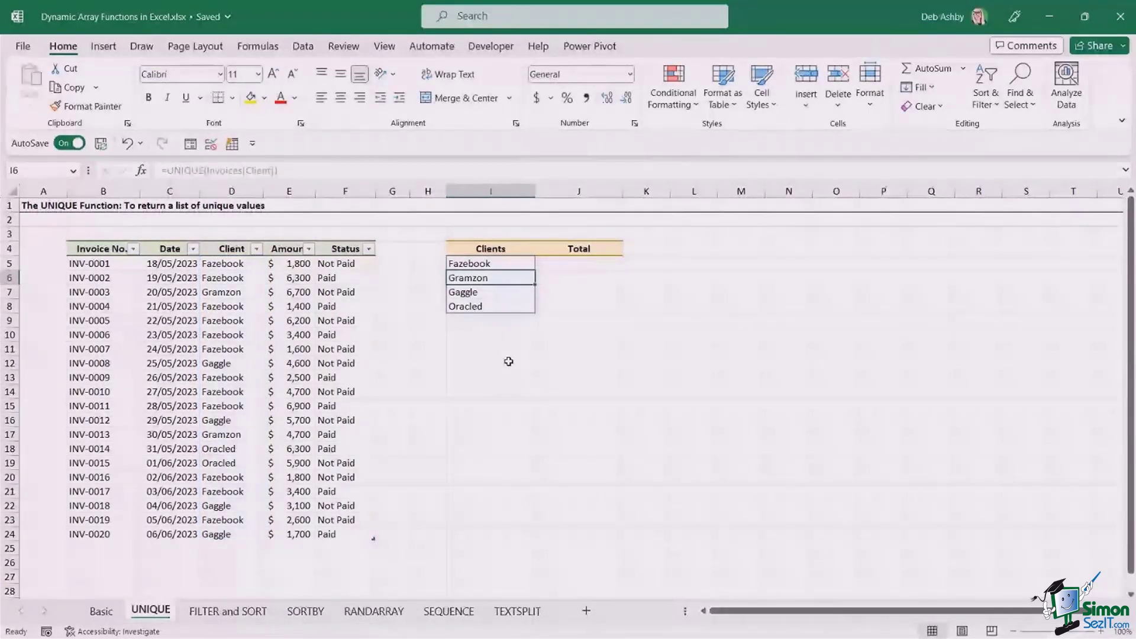
Copy the last invoice row, B24:F24, into row 25 directly below the table.
{"action": "left_click", "coordinate": [96, 535]}
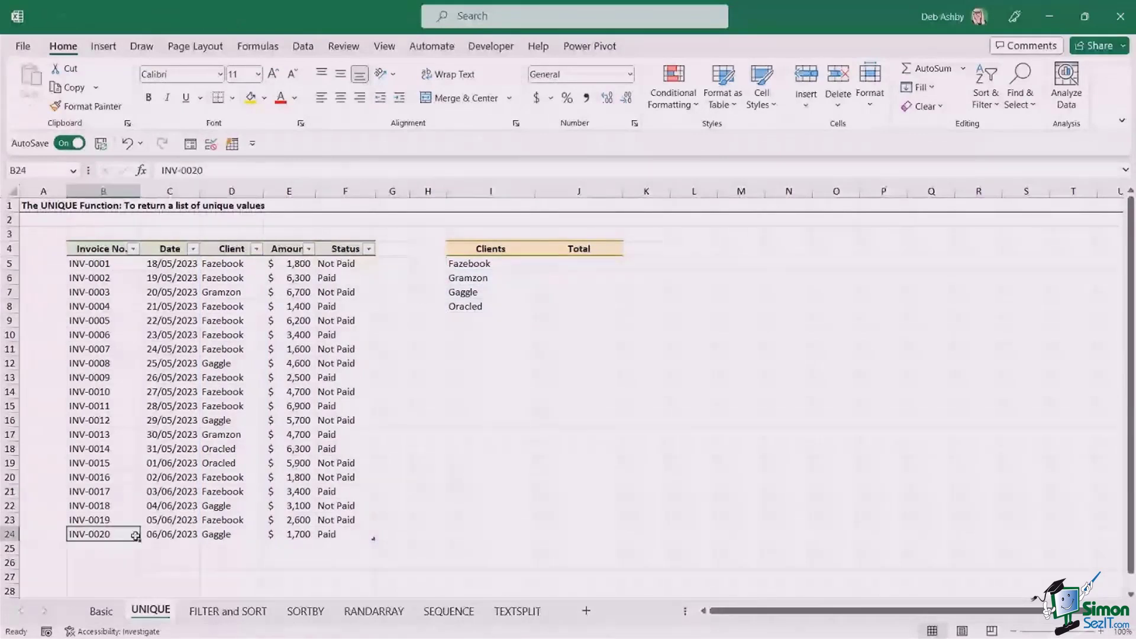
{"action": "left_click_drag", "start_coordinate": [135, 537], "coordinate": [351, 534]}
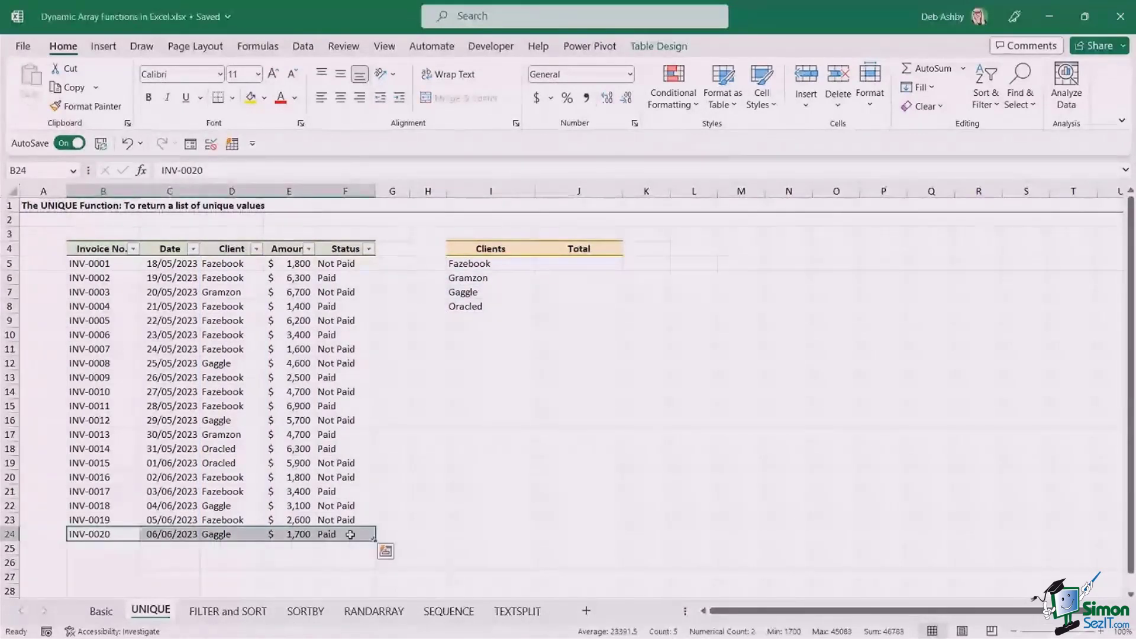
{"action": "key", "text": "ctrl+c"}
{"action": "left_click", "coordinate": [139, 555]}
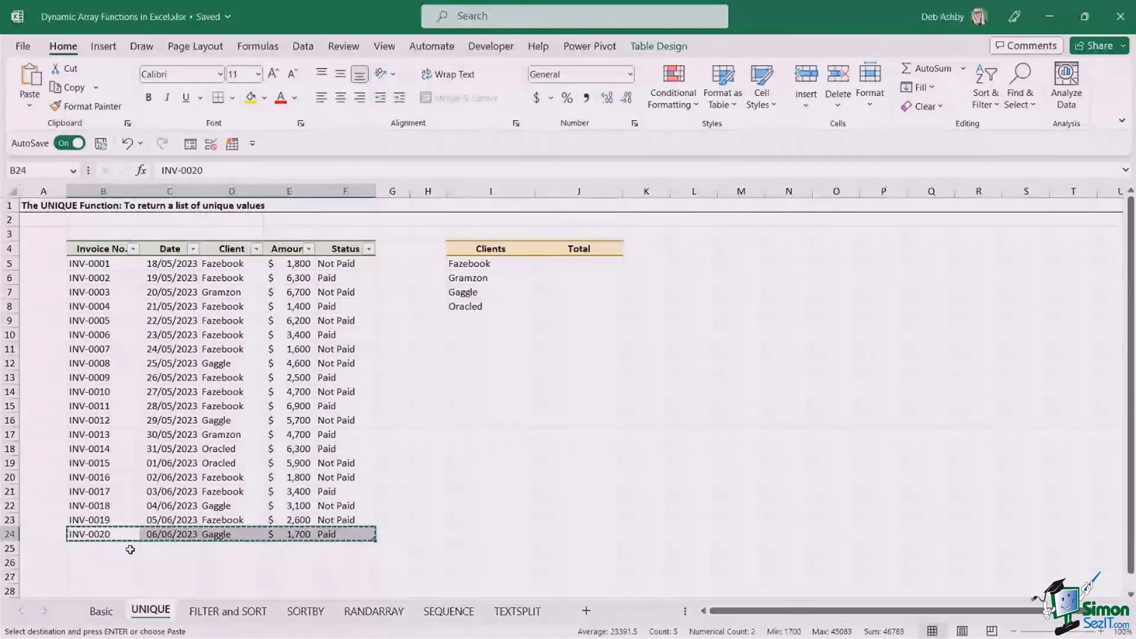
{"action": "key", "text": "ctrl+v"}
Change the client in D25 of the added table row to Snapple.
{"action": "double_click", "coordinate": [218, 548]}
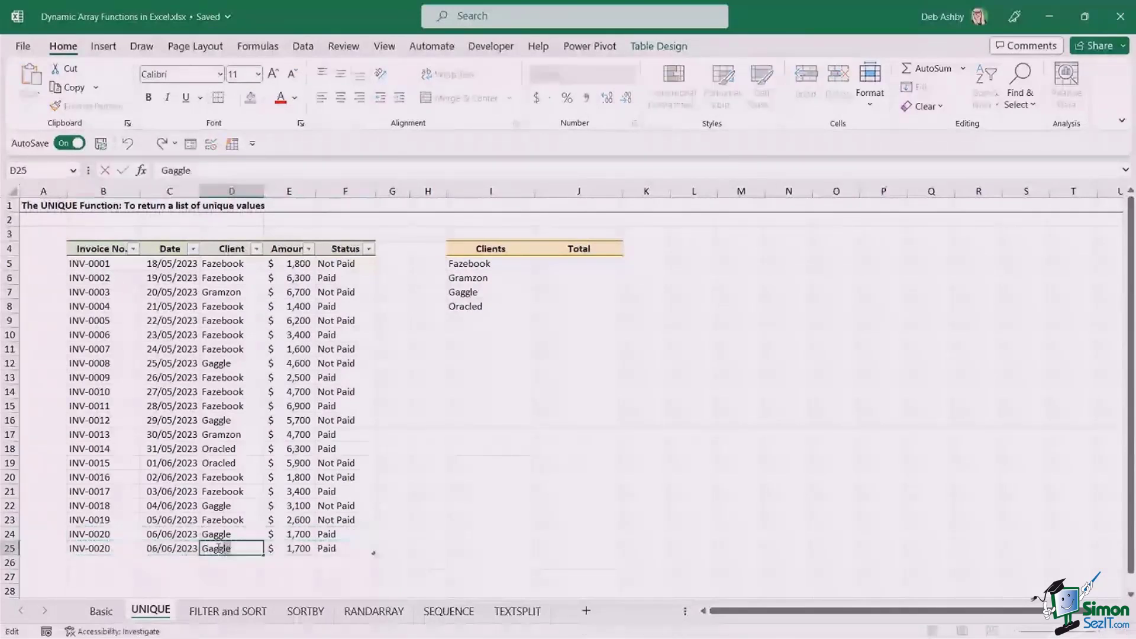
{"action": "double_click", "coordinate": [218, 548]}
{"action": "key", "text": "BackSpace"}
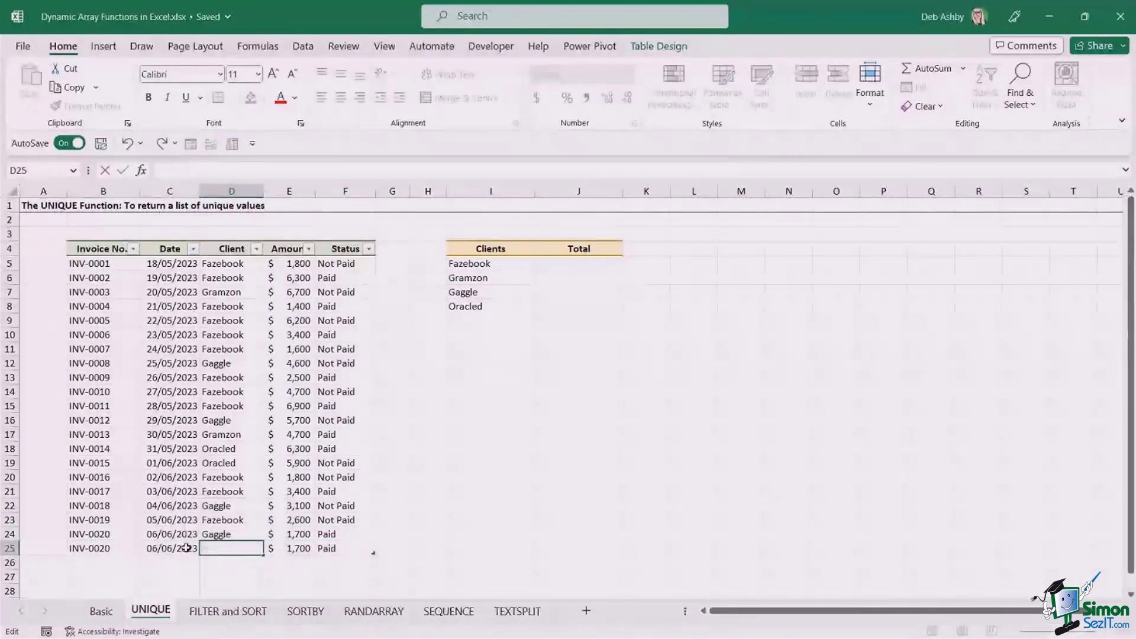
{"action": "type", "text": "Snapple"}
{"action": "key", "text": "Return"}
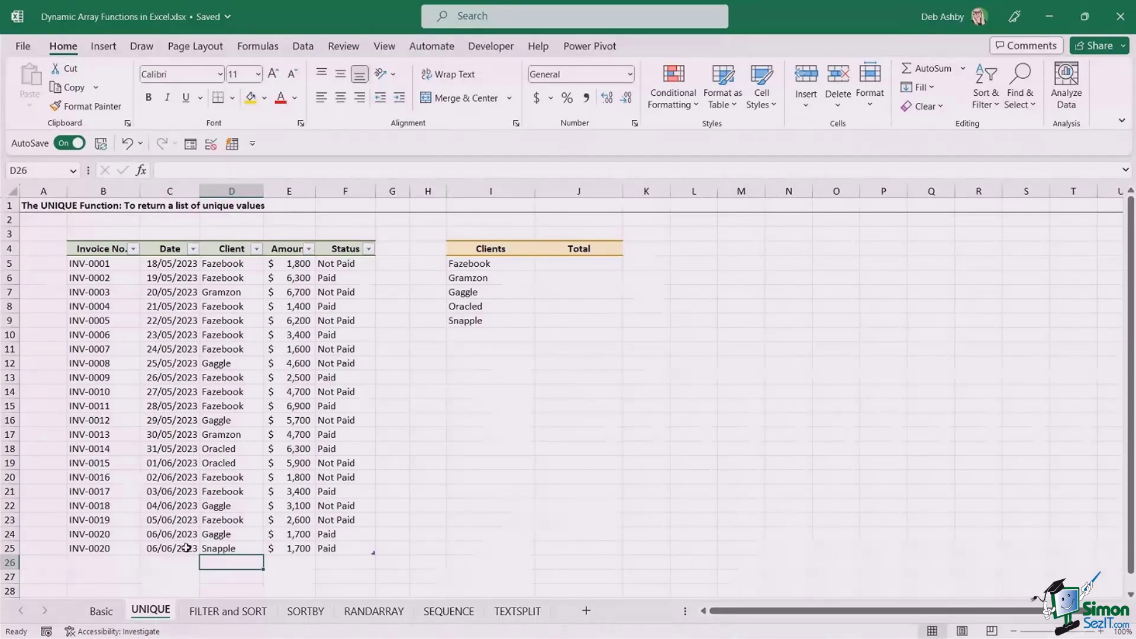
Turn on filtering for the invoice list headers in B4:F4 on the FILTER and SORT sheet.
{"action": "left_click", "coordinate": [224, 613]}
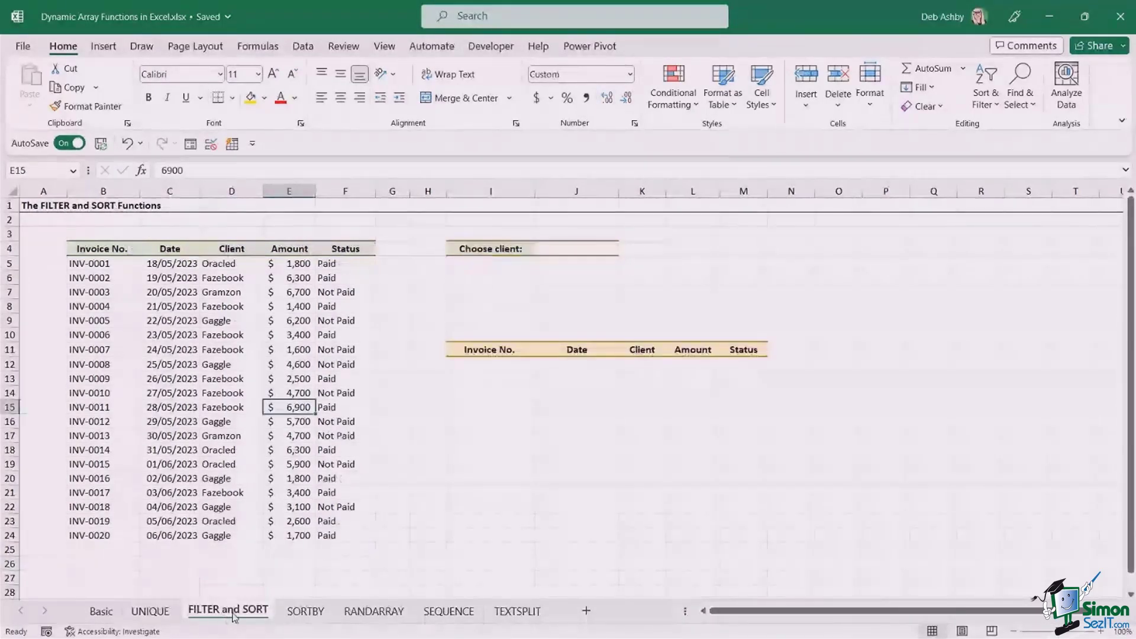
{"action": "left_click", "coordinate": [581, 477]}
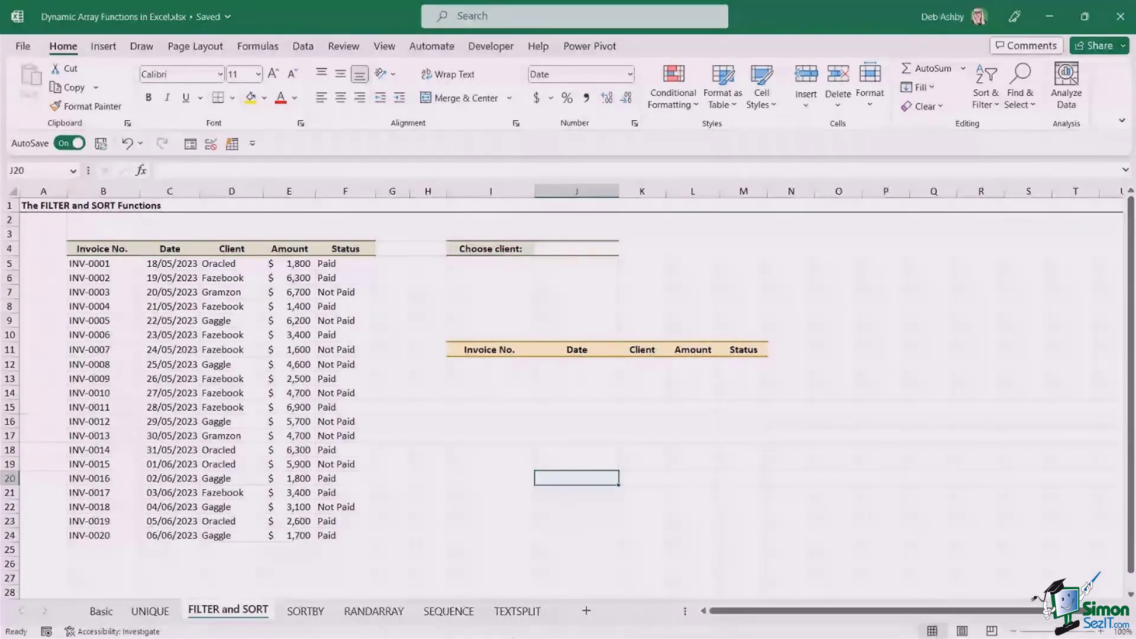
{"action": "left_click", "coordinate": [187, 250]}
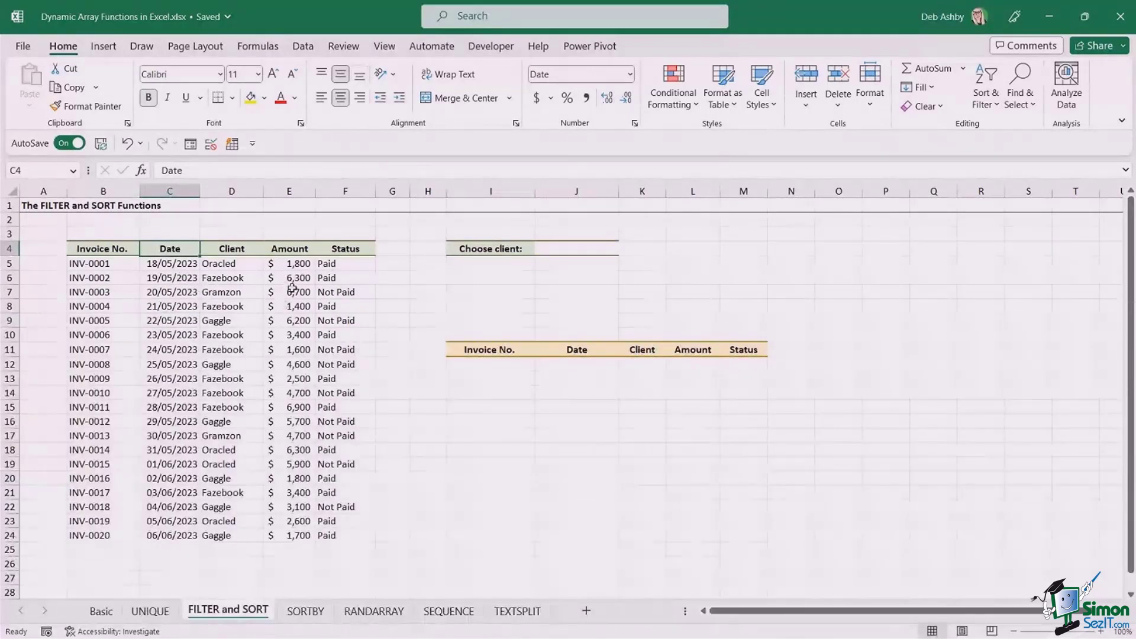
{"action": "left_click", "coordinate": [303, 48]}
{"action": "left_click", "coordinate": [638, 83]}
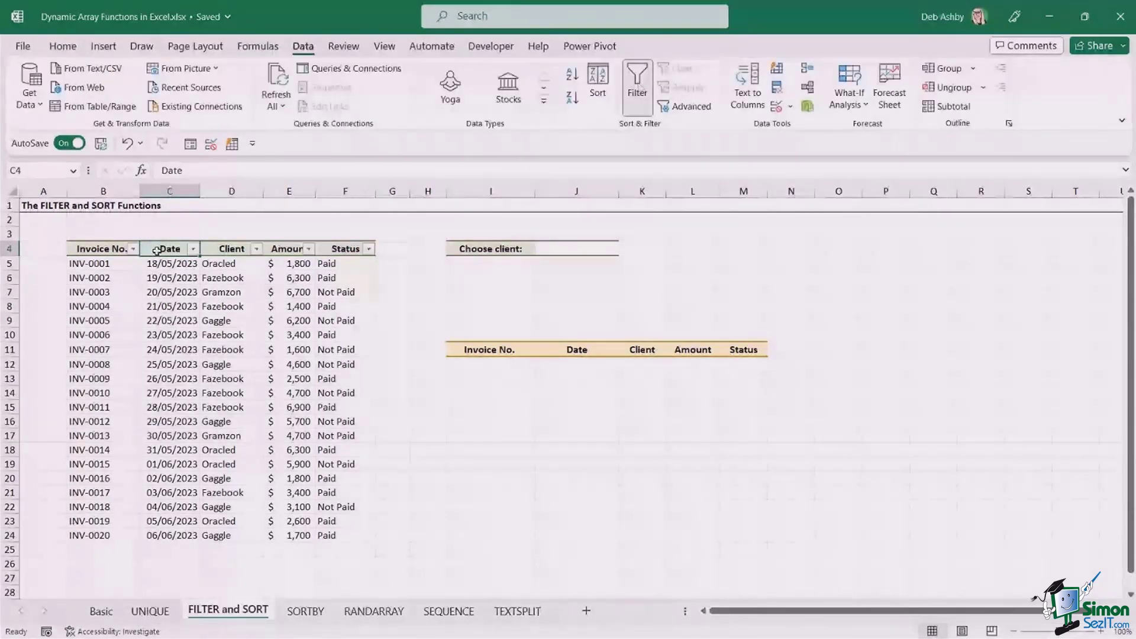
Filter the Client column of the invoice list to show only Gaggle and Gramzon.
{"action": "left_click", "coordinate": [256, 249]}
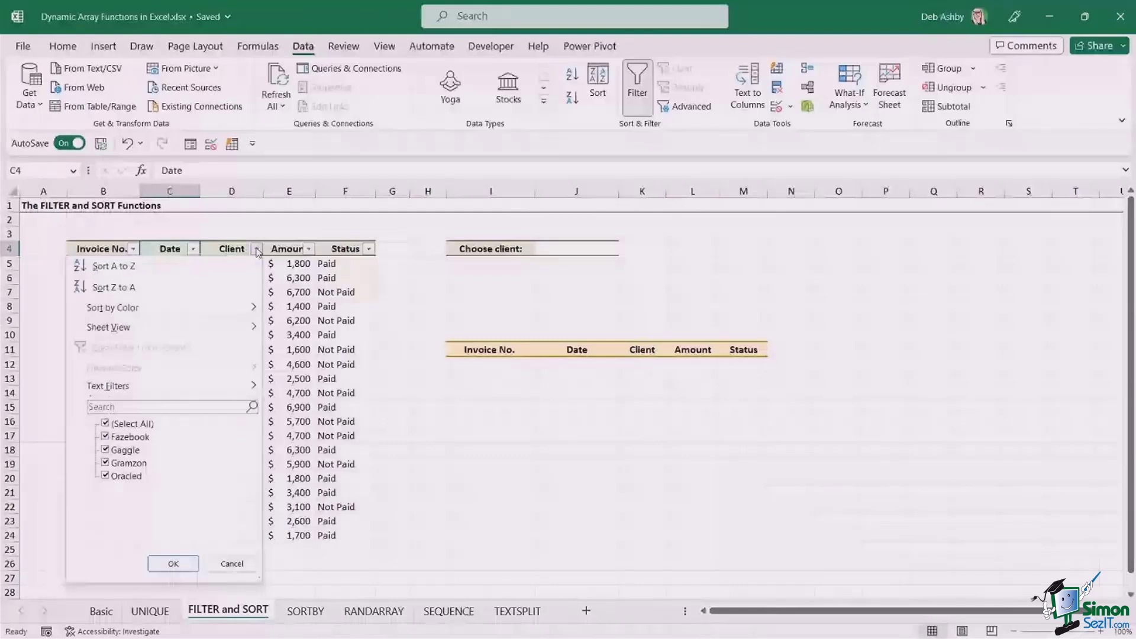
{"action": "left_click", "coordinate": [105, 425]}
{"action": "left_click", "coordinate": [106, 450]}
{"action": "left_click", "coordinate": [106, 463]}
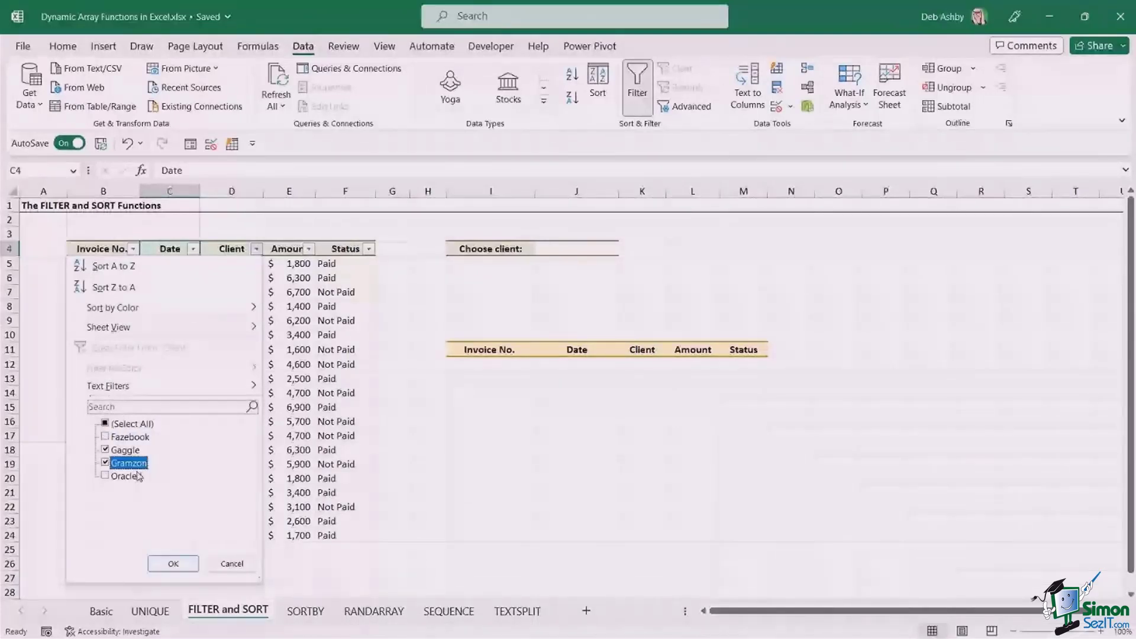
{"action": "left_click", "coordinate": [173, 563]}
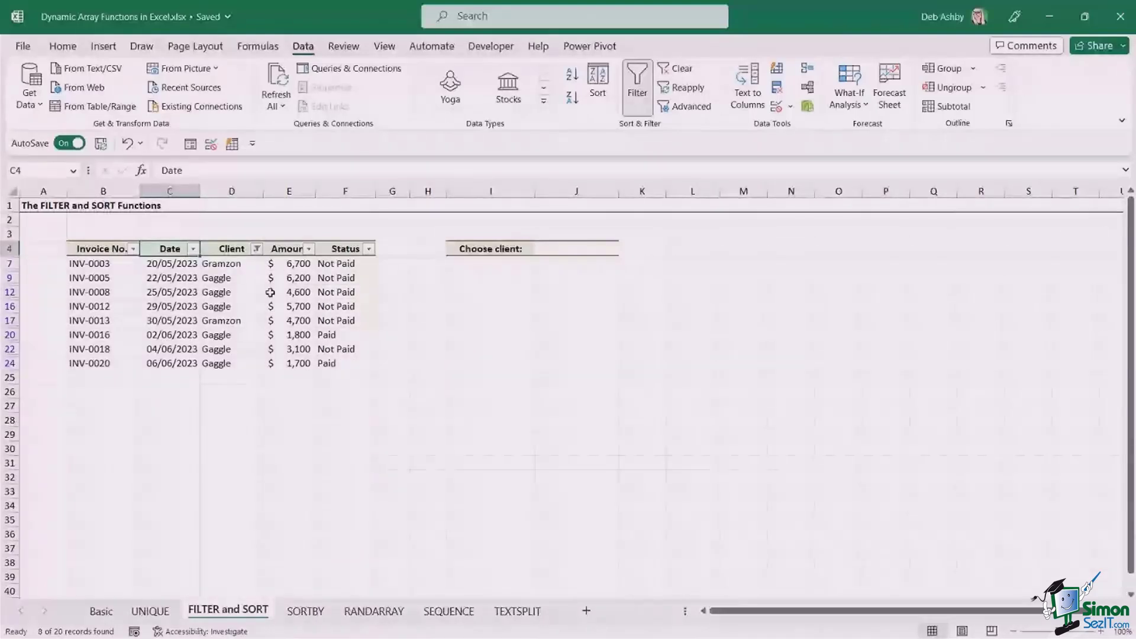
Clear the filter from the Client column to show all invoices again.
{"action": "left_click", "coordinate": [256, 249]}
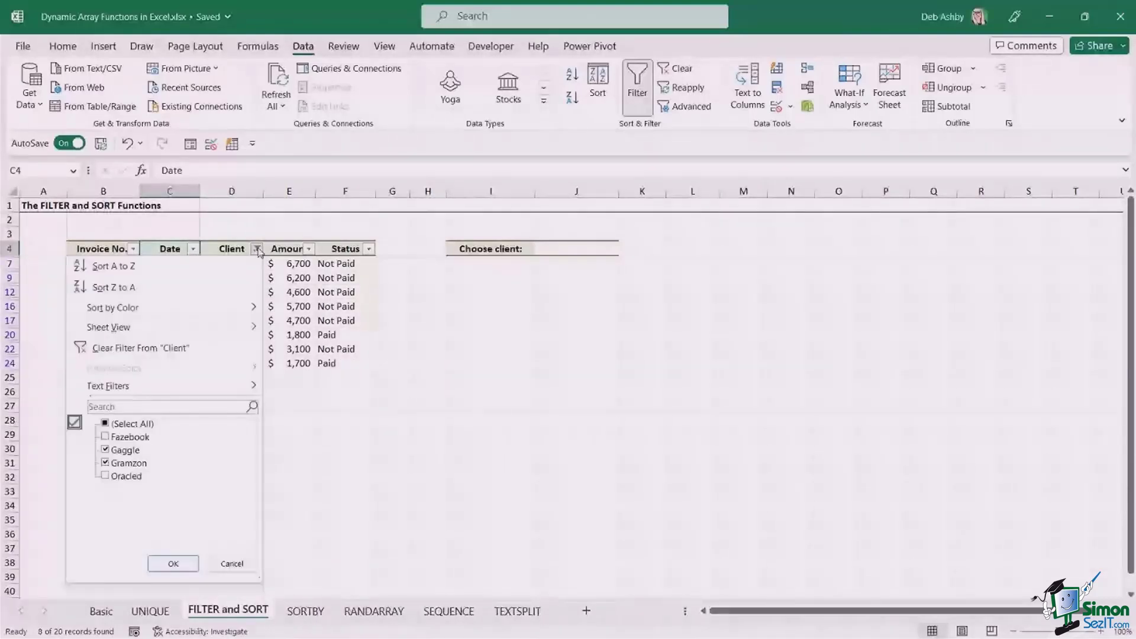
{"action": "left_click", "coordinate": [175, 350]}
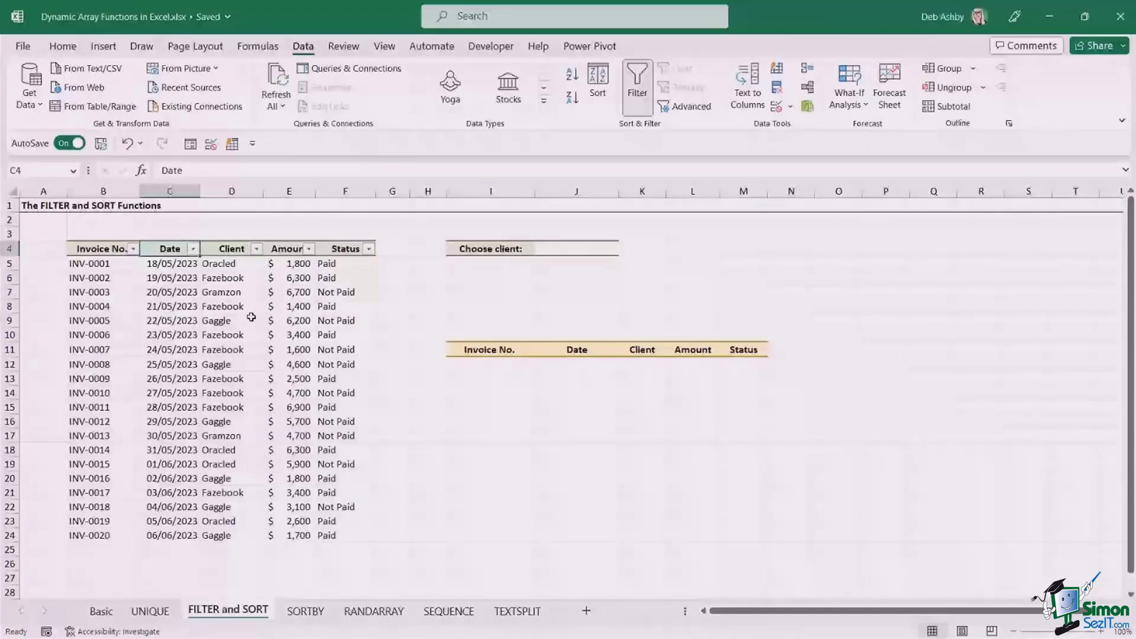
{"action": "left_click", "coordinate": [231, 292]}
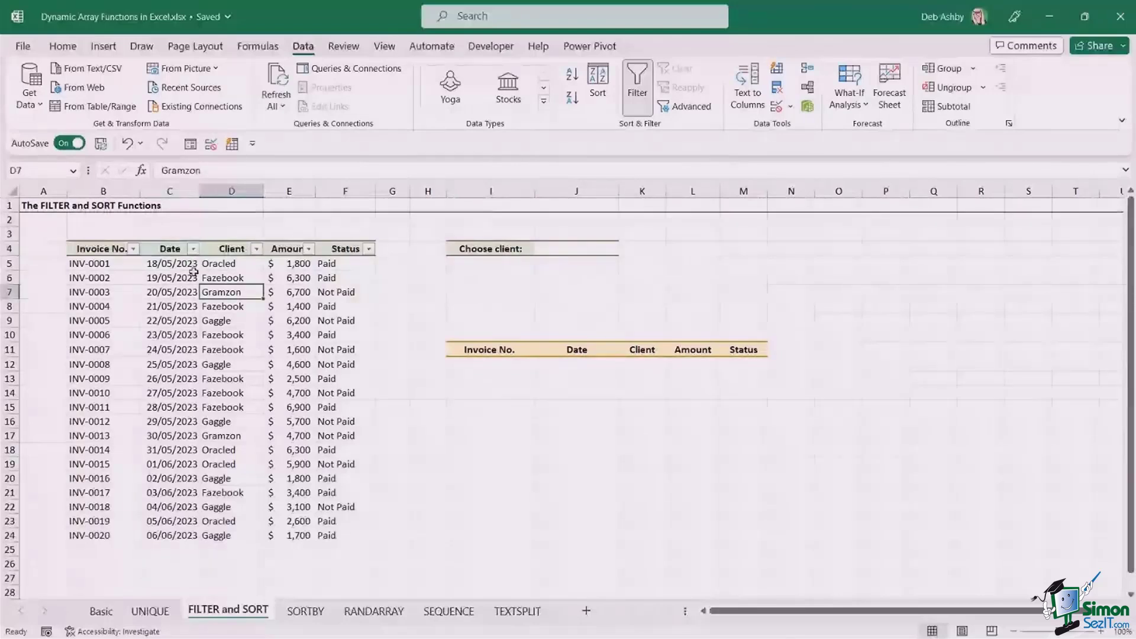
Examine the Client column's sort and filter options and highlight the empty range O4:S14 as a possible output area.
{"action": "left_click", "coordinate": [257, 249]}
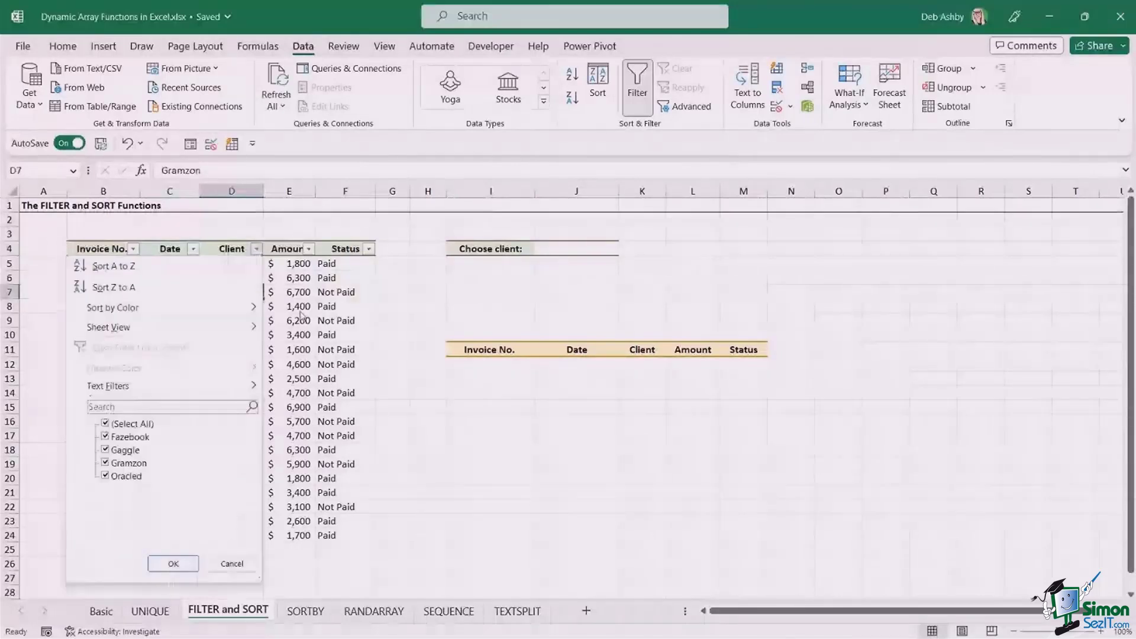
{"action": "left_click", "coordinate": [301, 317]}
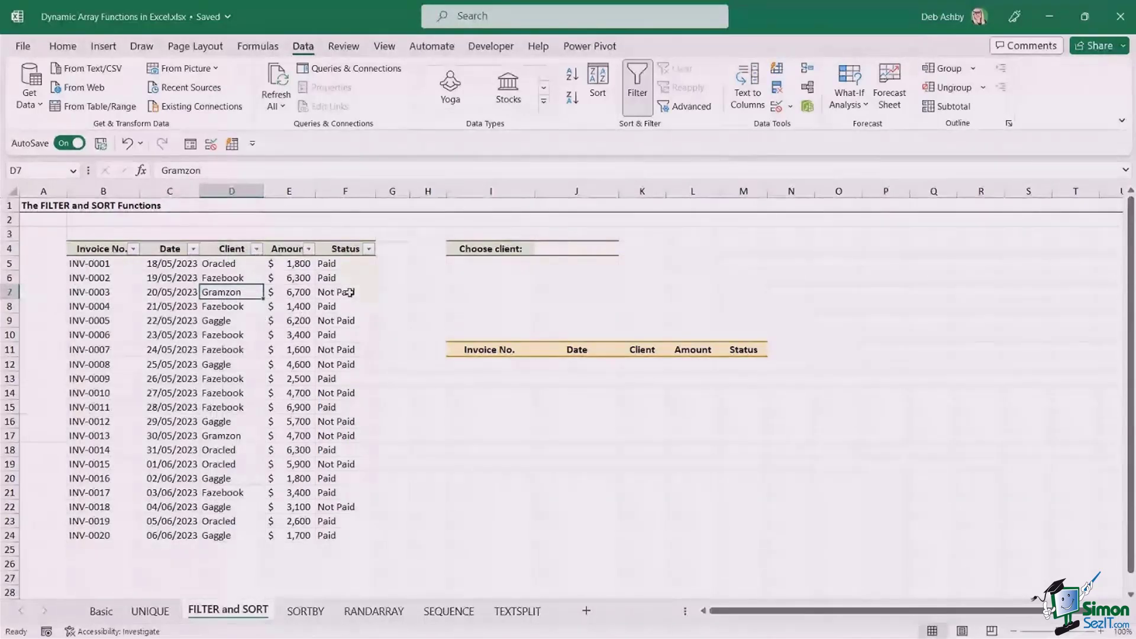
{"action": "left_click", "coordinate": [257, 249]}
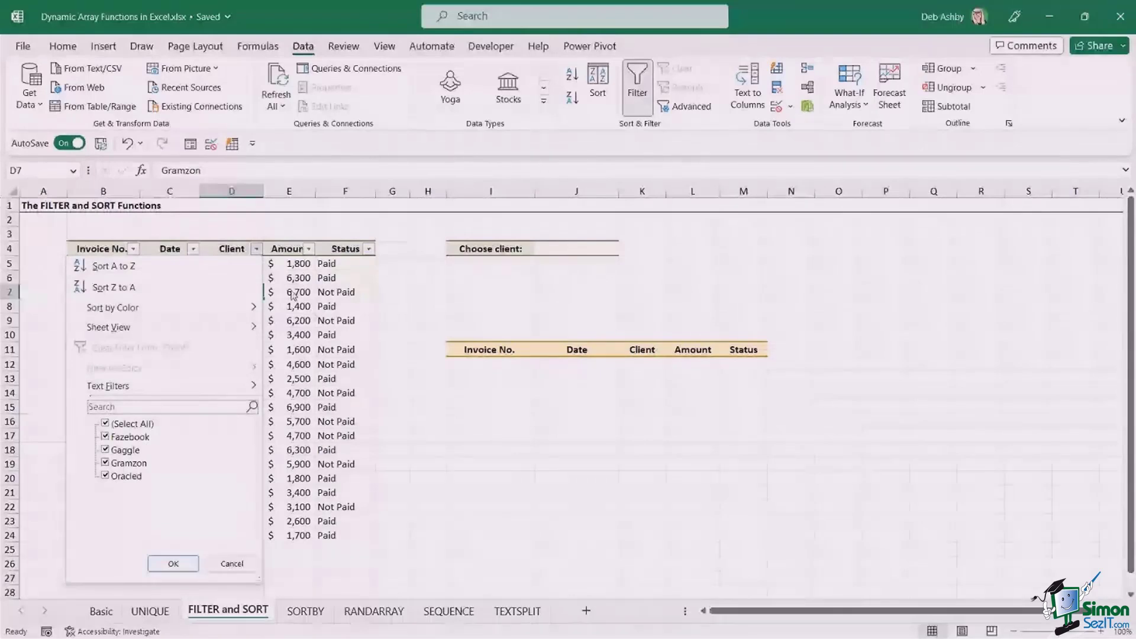
{"action": "left_click", "coordinate": [271, 336]}
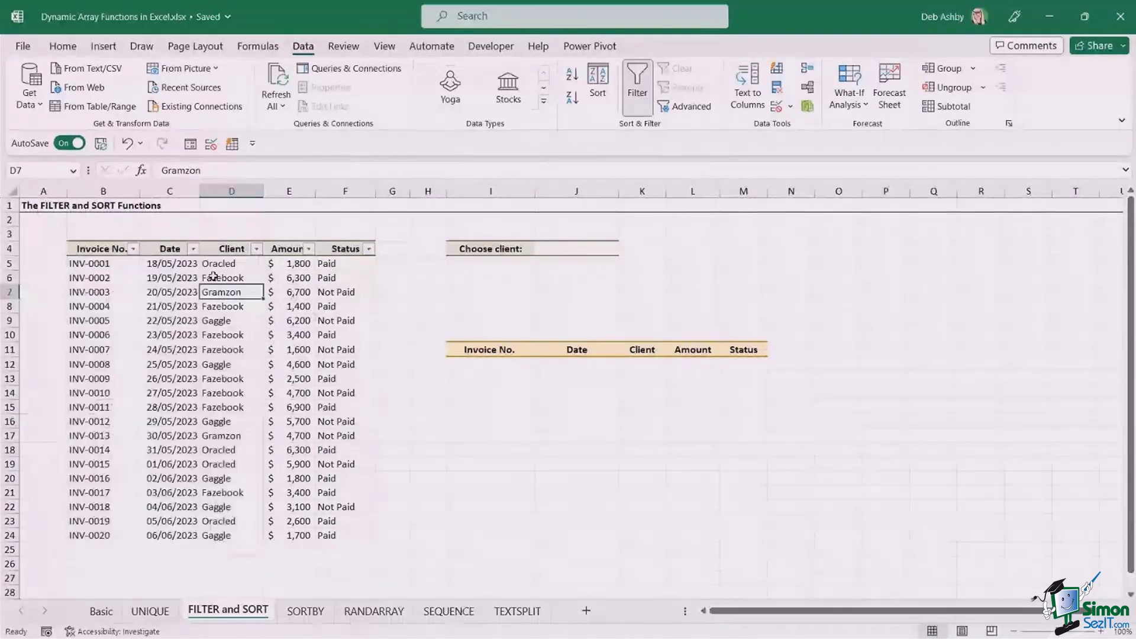
{"action": "key", "text": "alt+Down"}
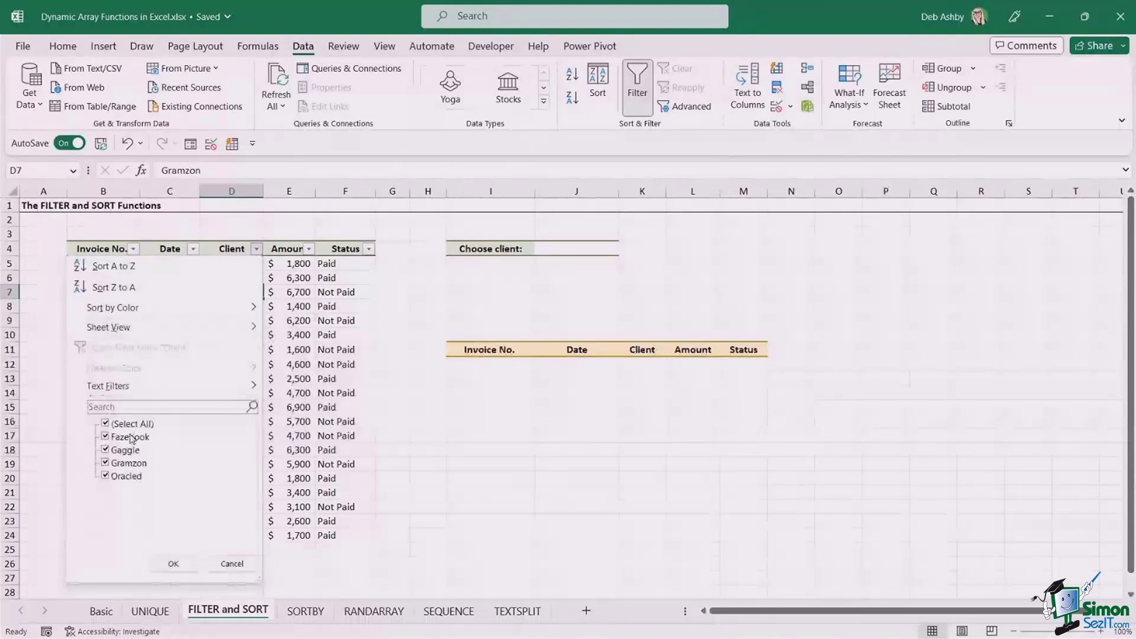
{"action": "key", "text": "Escape"}
{"action": "left_click_drag", "start_coordinate": [836, 248], "coordinate": [1014, 389]}
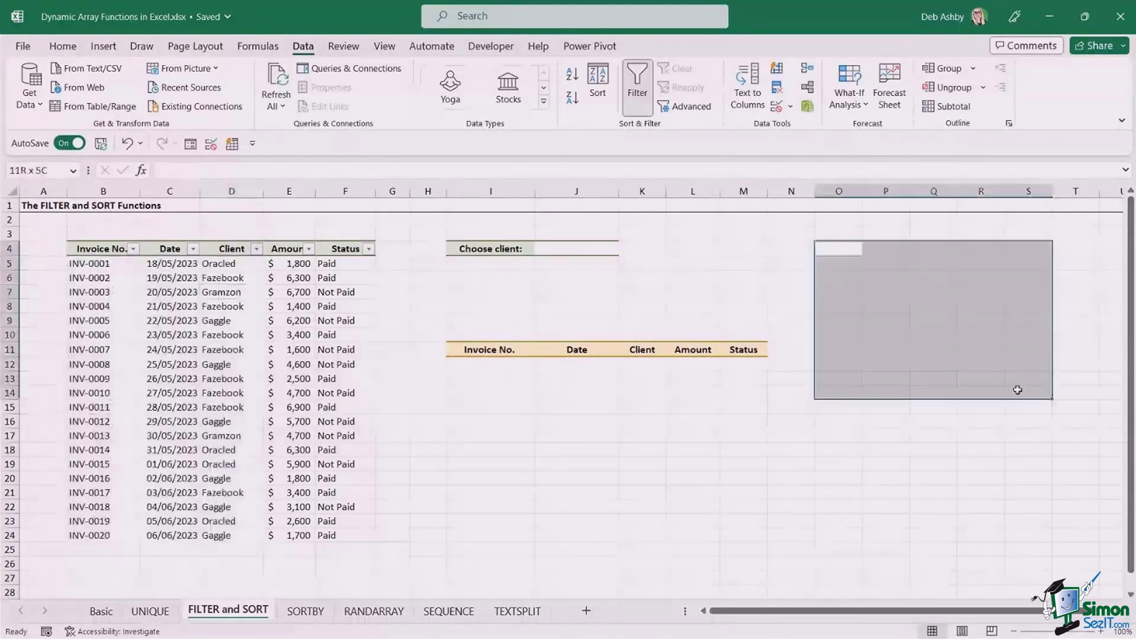
Examine the invoice list's Client column, the Choose client cell J4 and the empty output area I12:M17 under the orange headers.
{"action": "left_click", "coordinate": [209, 273]}
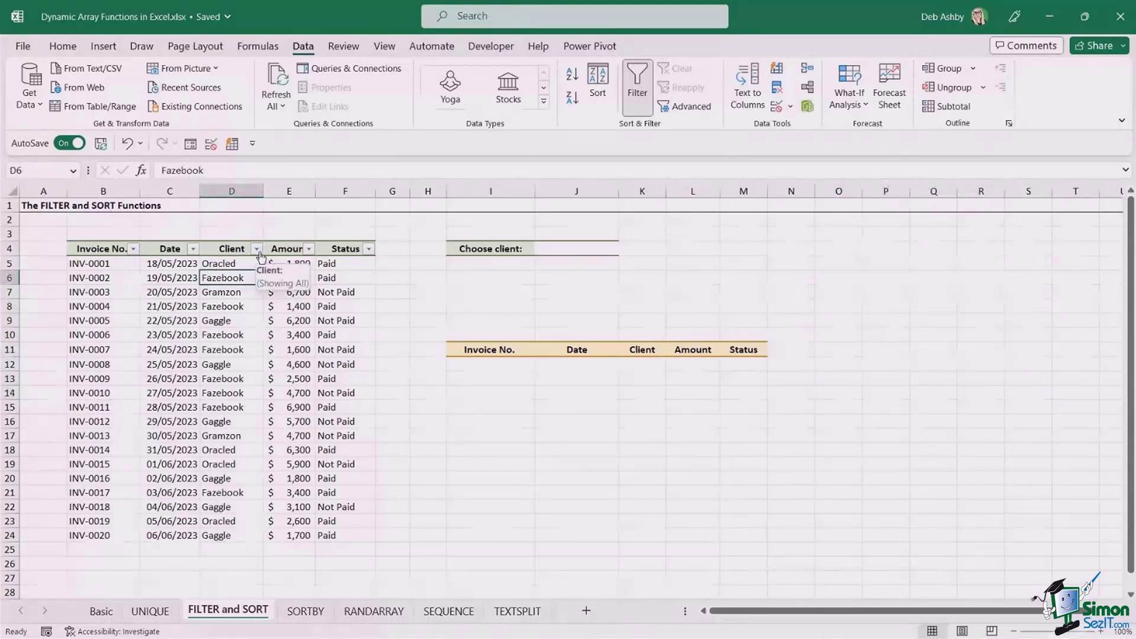
{"action": "left_click", "coordinate": [221, 321]}
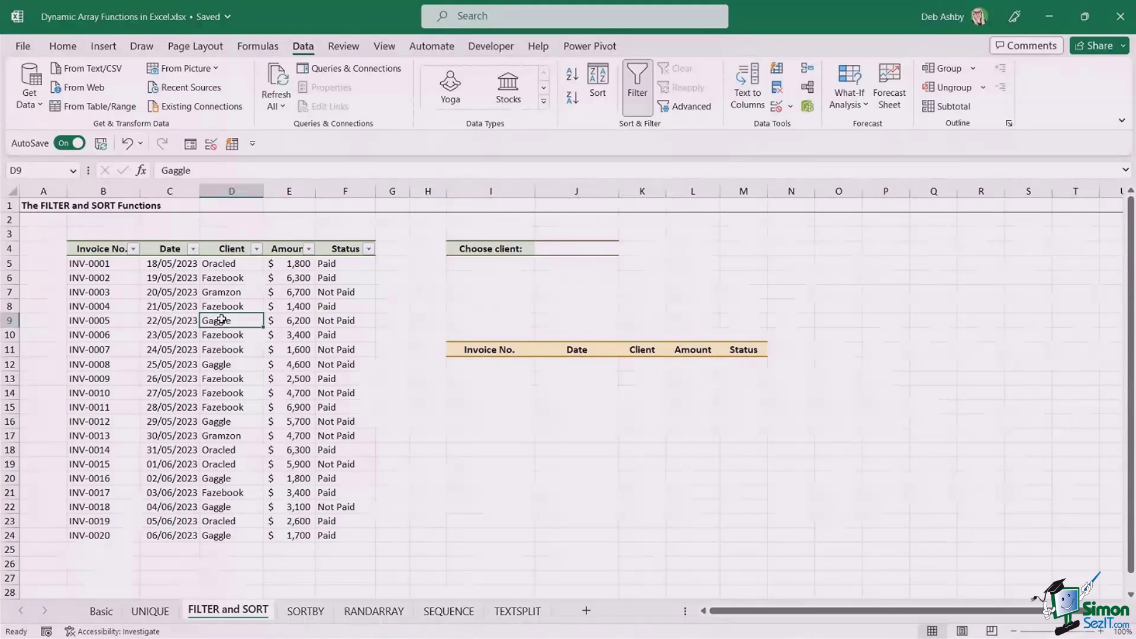
{"action": "left_click", "coordinate": [494, 369]}
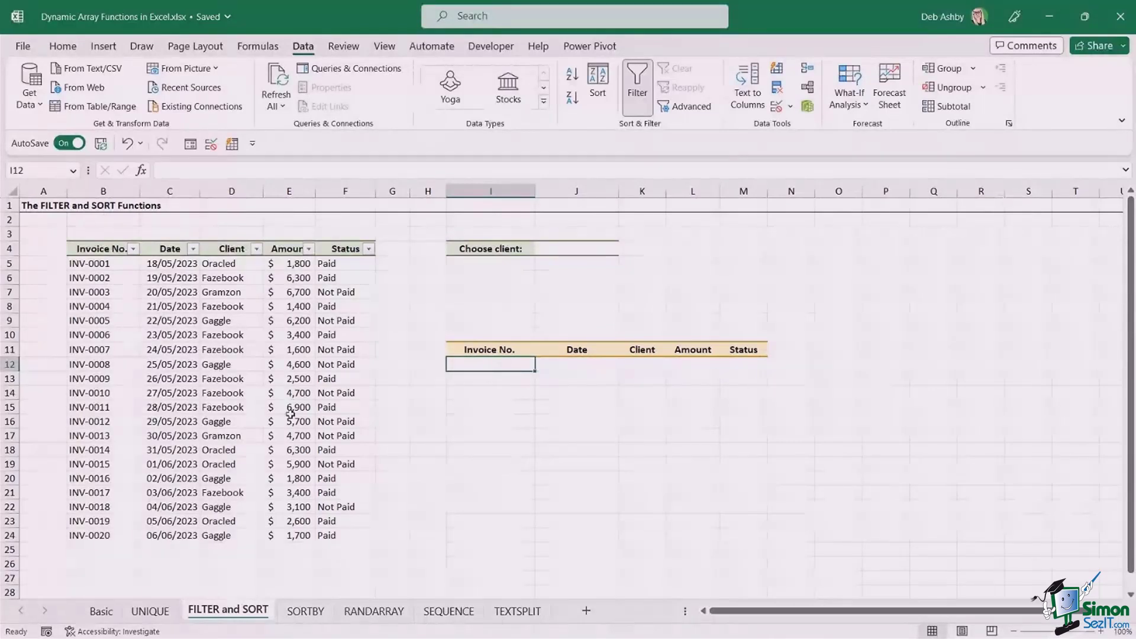
{"action": "left_click", "coordinate": [239, 344]}
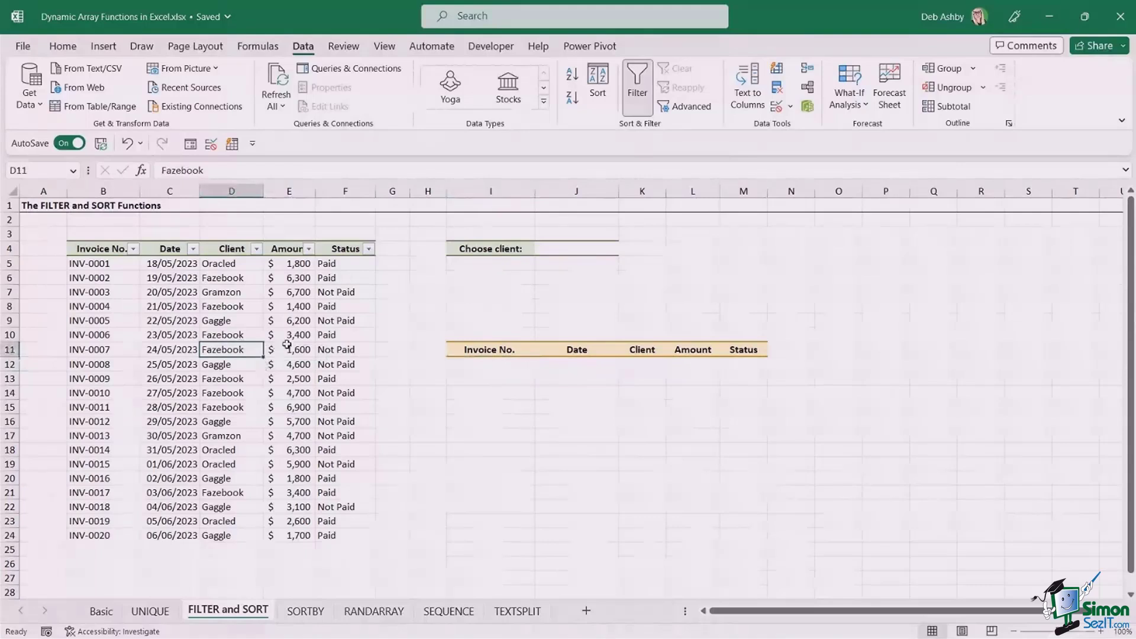
{"action": "left_click", "coordinate": [234, 307]}
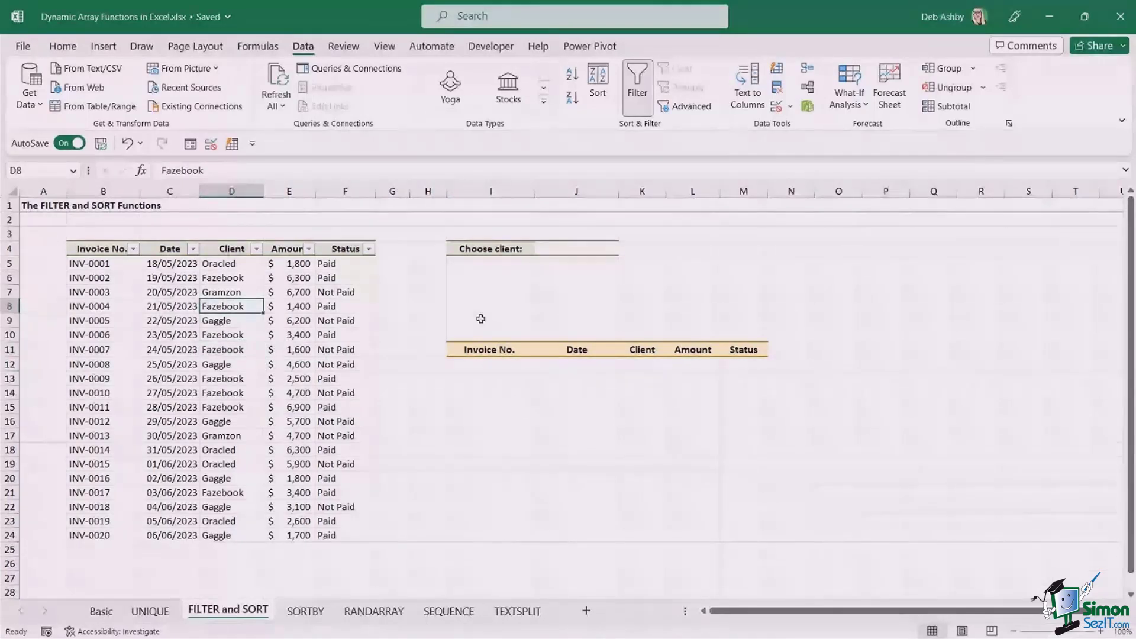
{"action": "left_click", "coordinate": [536, 249]}
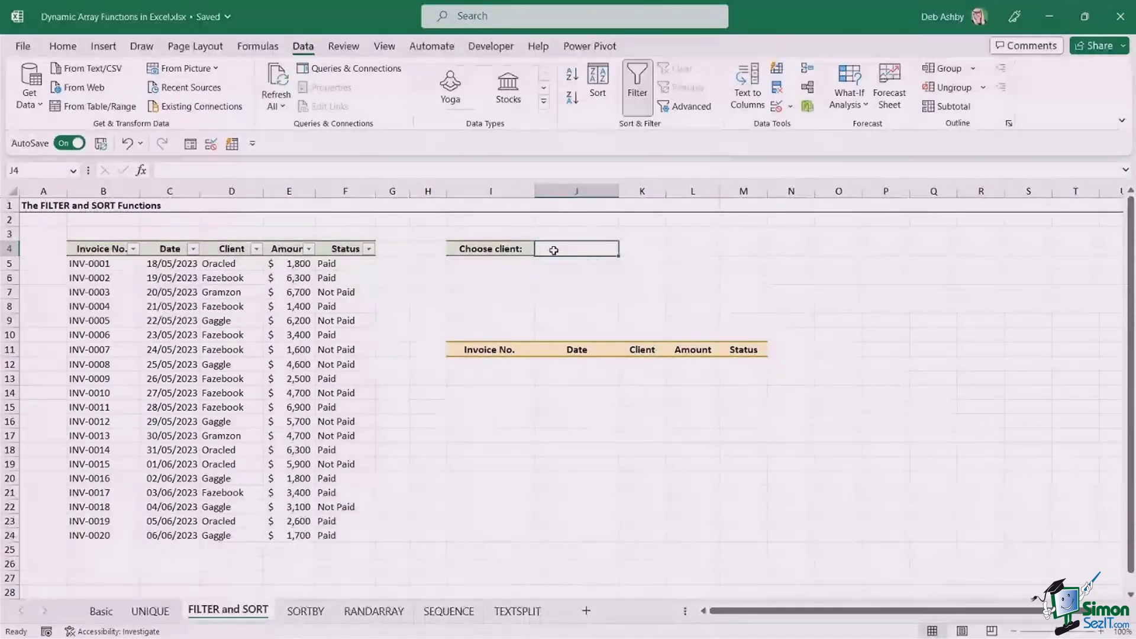
{"action": "left_click_drag", "start_coordinate": [222, 265], "coordinate": [211, 527]}
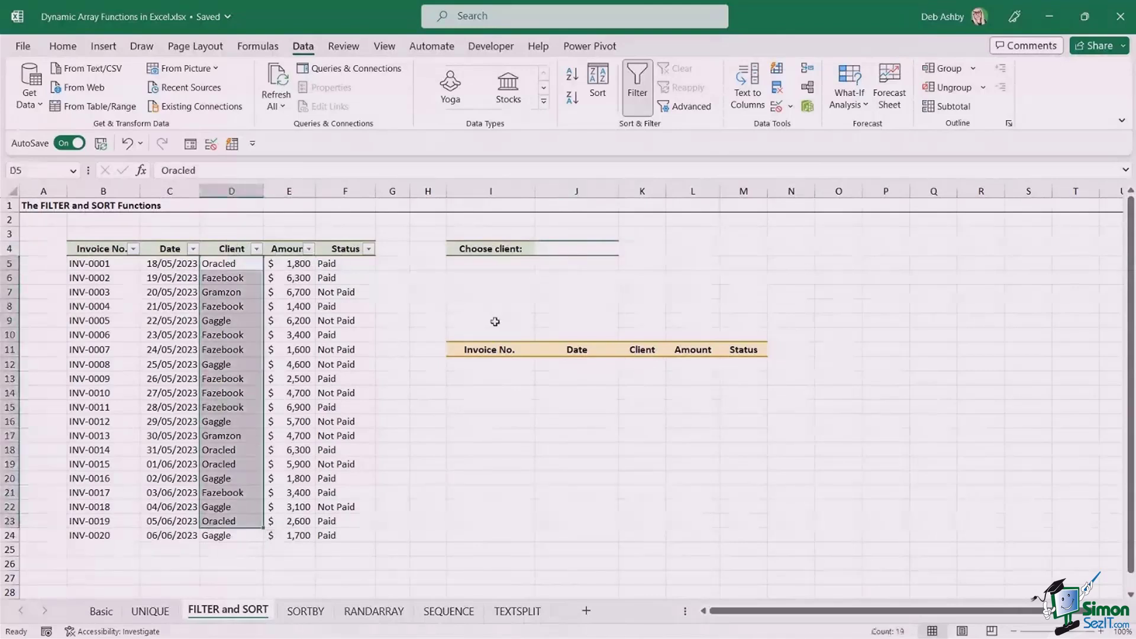
{"action": "left_click", "coordinate": [579, 251]}
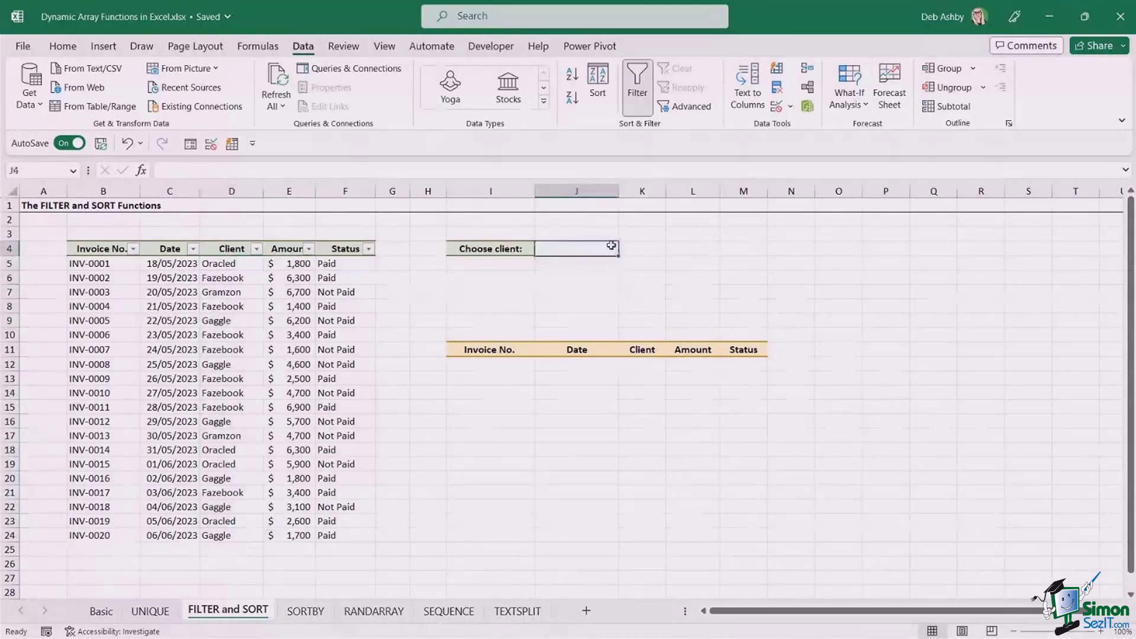
{"action": "left_click_drag", "start_coordinate": [456, 368], "coordinate": [719, 442]}
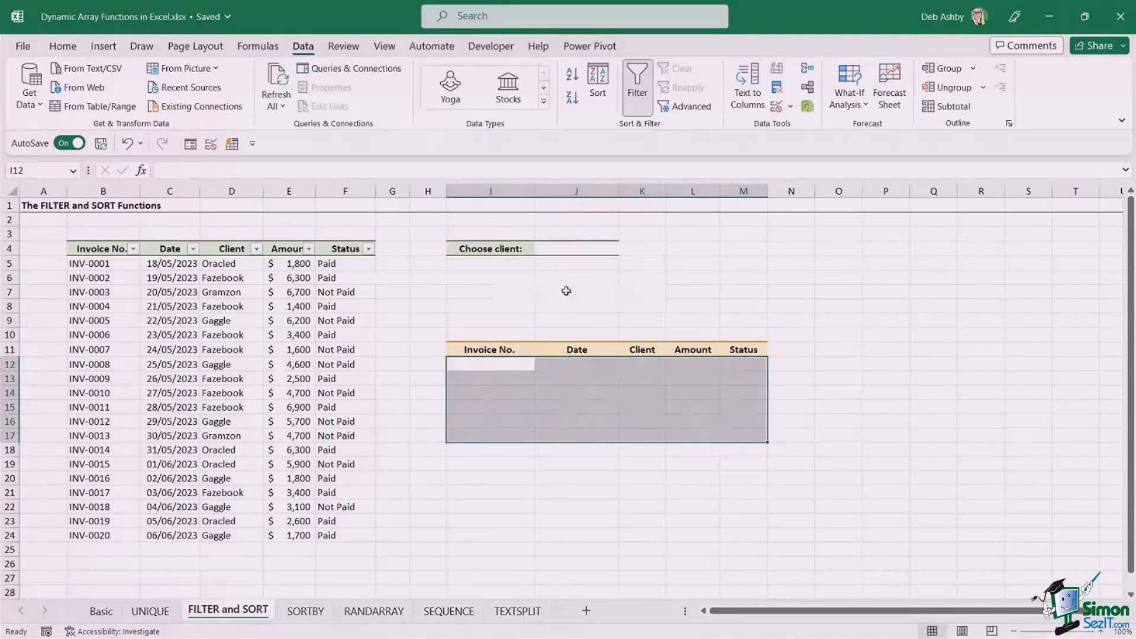
{"action": "left_click", "coordinate": [566, 248]}
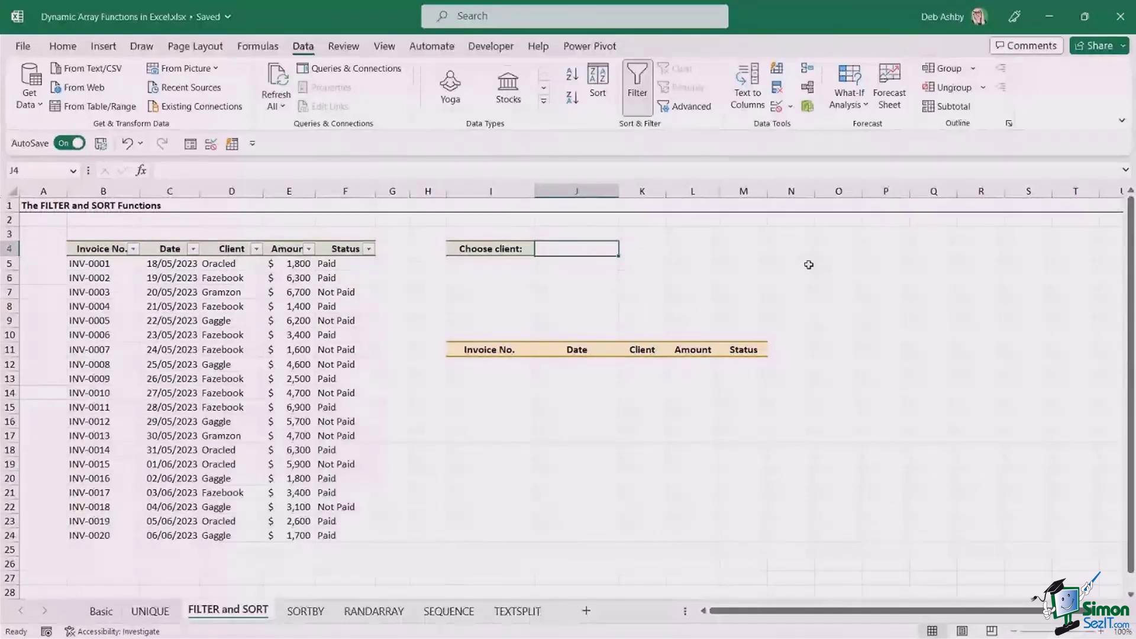
Enter =UNIQUE(D5:D24) in cell O4 to extract a list of distinct clients from the invoice list.
{"action": "left_click", "coordinate": [837, 247]}
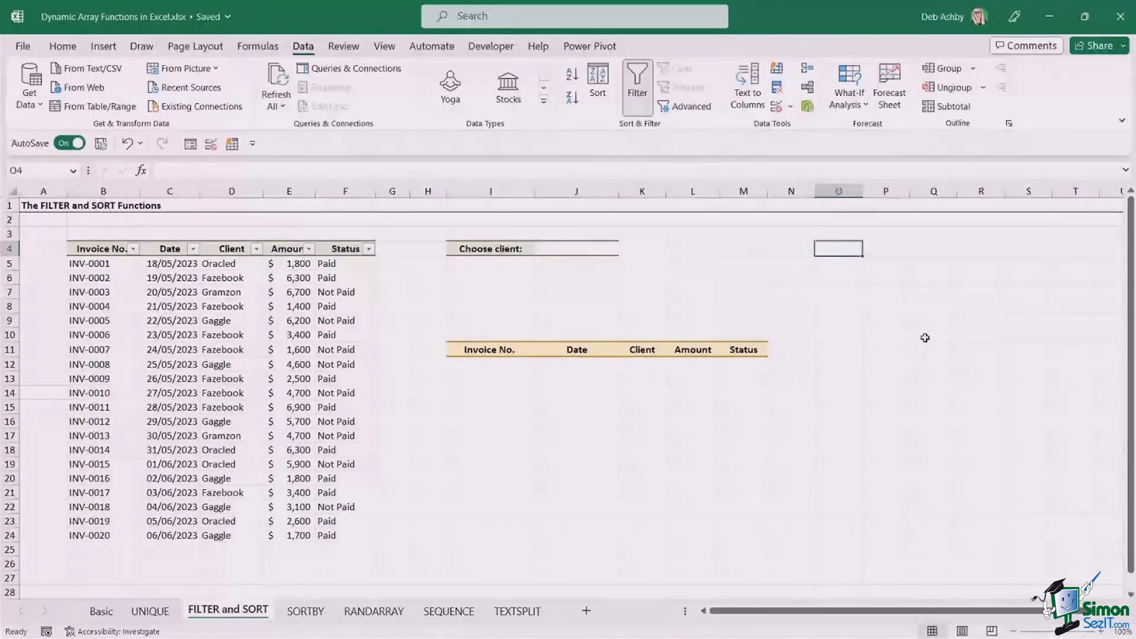
{"action": "left_click", "coordinate": [840, 364]}
{"action": "left_click", "coordinate": [849, 255]}
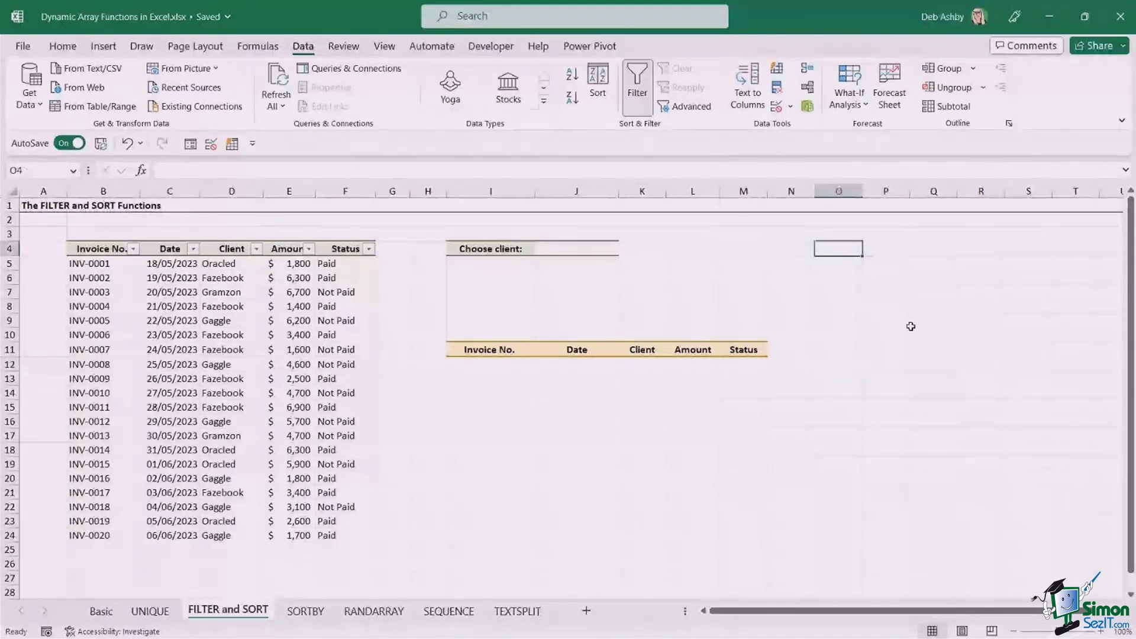
{"action": "type", "text": "="}
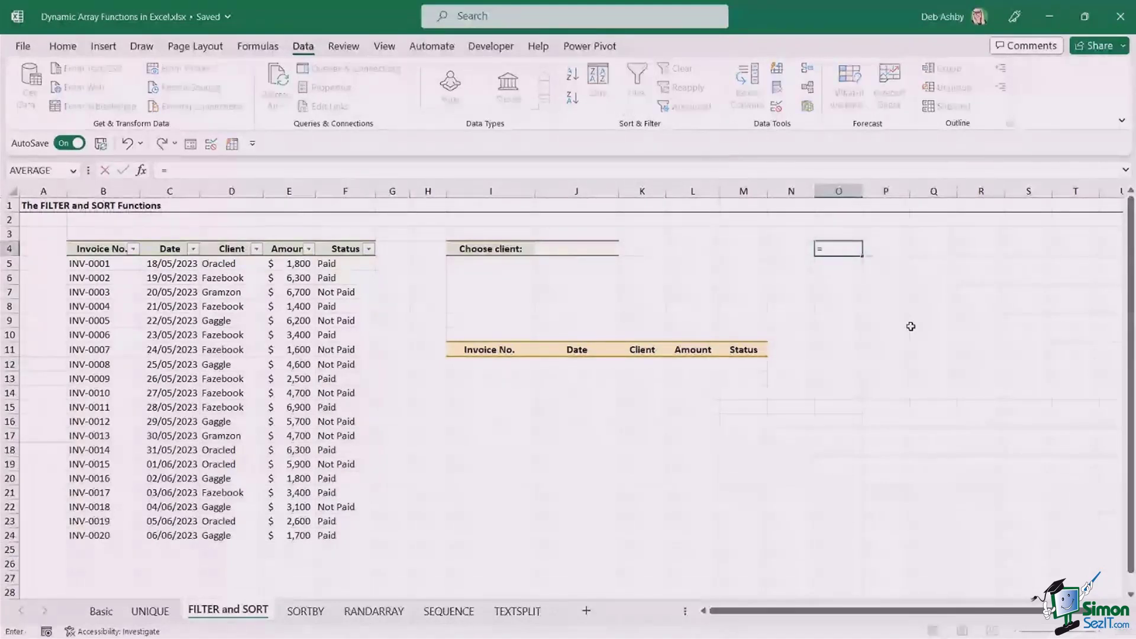
{"action": "type", "text": "unique"}
{"action": "key", "text": "Tab"}
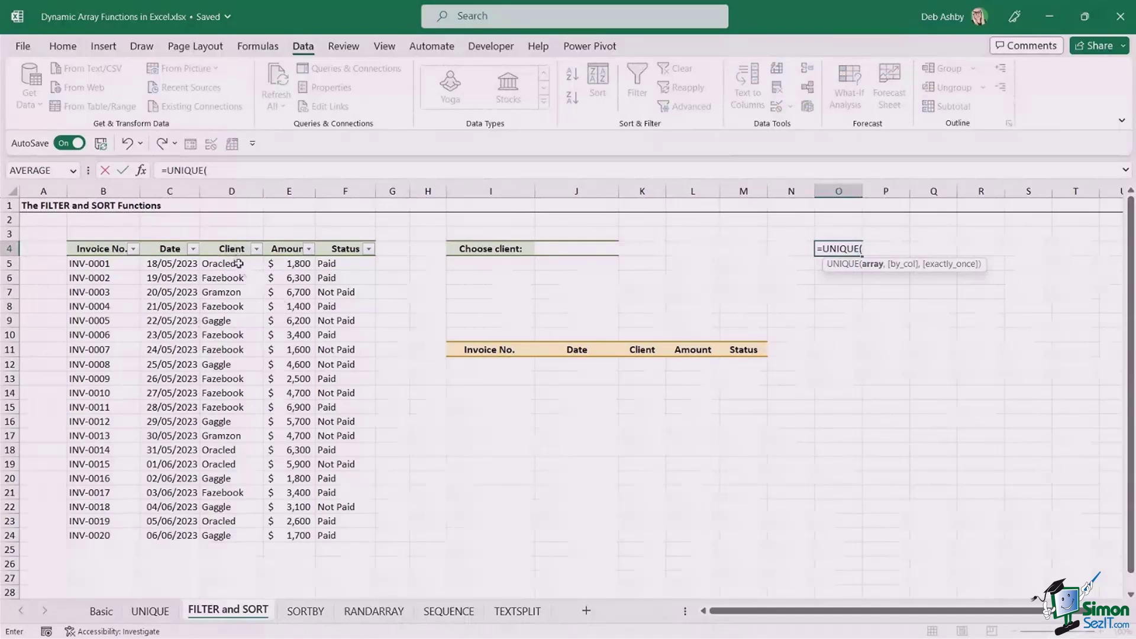
{"action": "left_click_drag", "start_coordinate": [237, 262], "coordinate": [228, 536]}
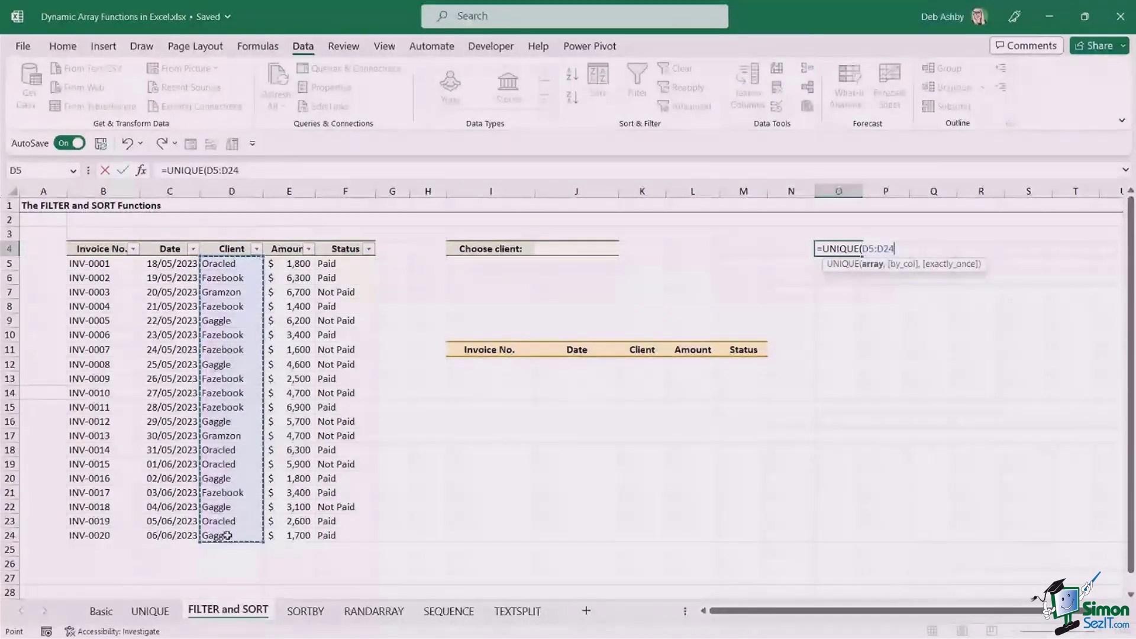
{"action": "key", "text": "Return"}
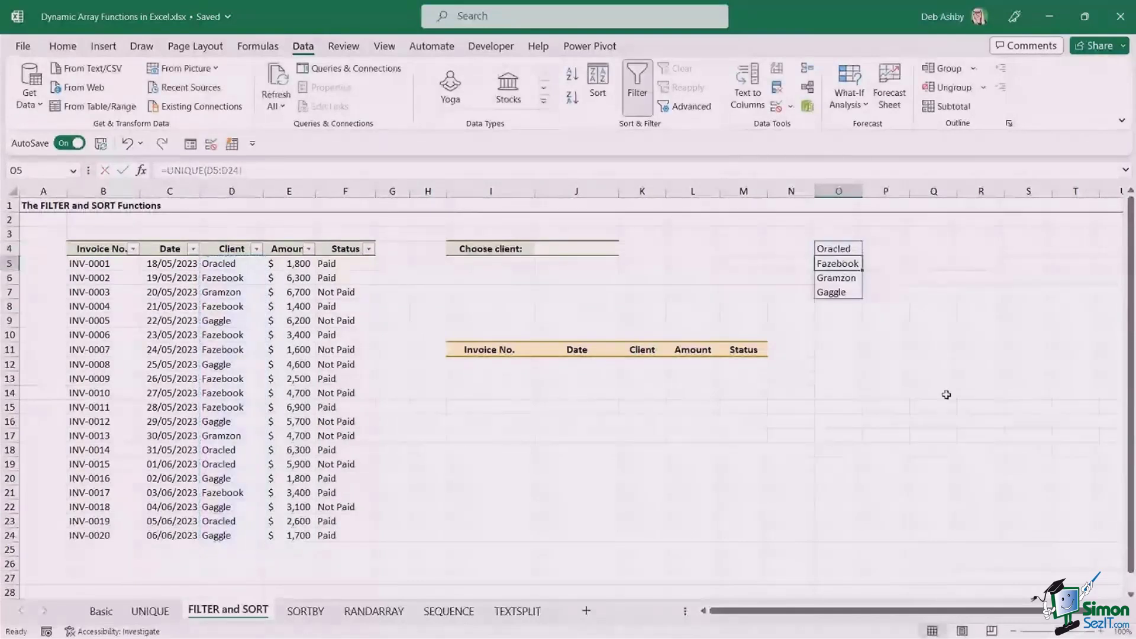
Wrap the formula in O4 with SORT so it reads =SORT(UNIQUE(D5:D24)), using the default sort index and order.
{"action": "left_click", "coordinate": [838, 248]}
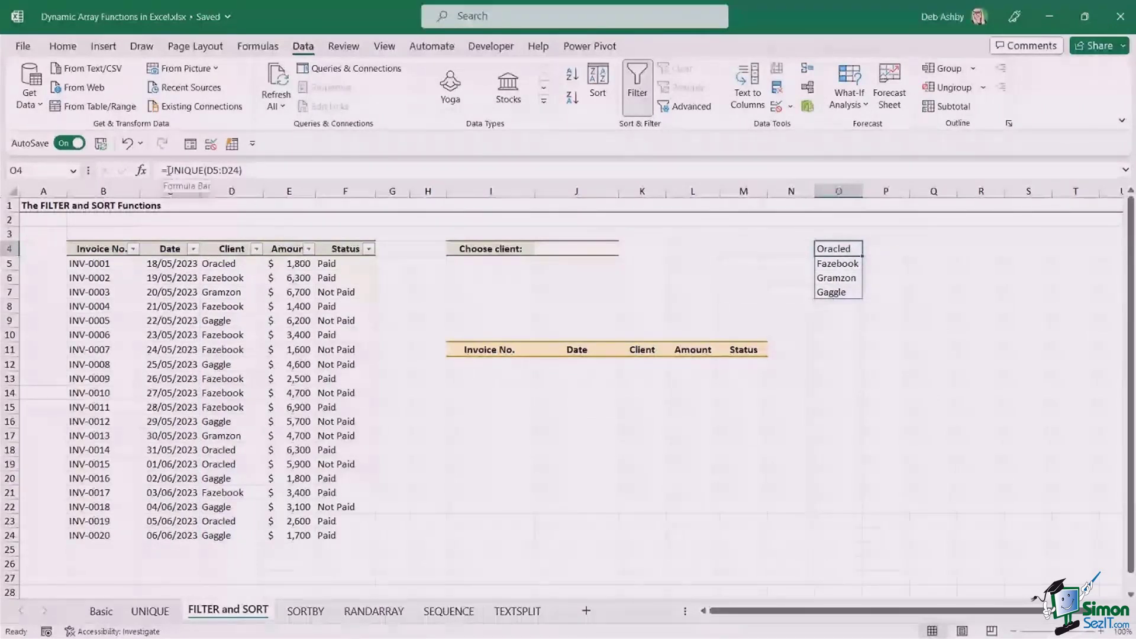
{"action": "left_click", "coordinate": [367, 170]}
{"action": "key", "text": "Home"}
{"action": "key", "text": "Right"}
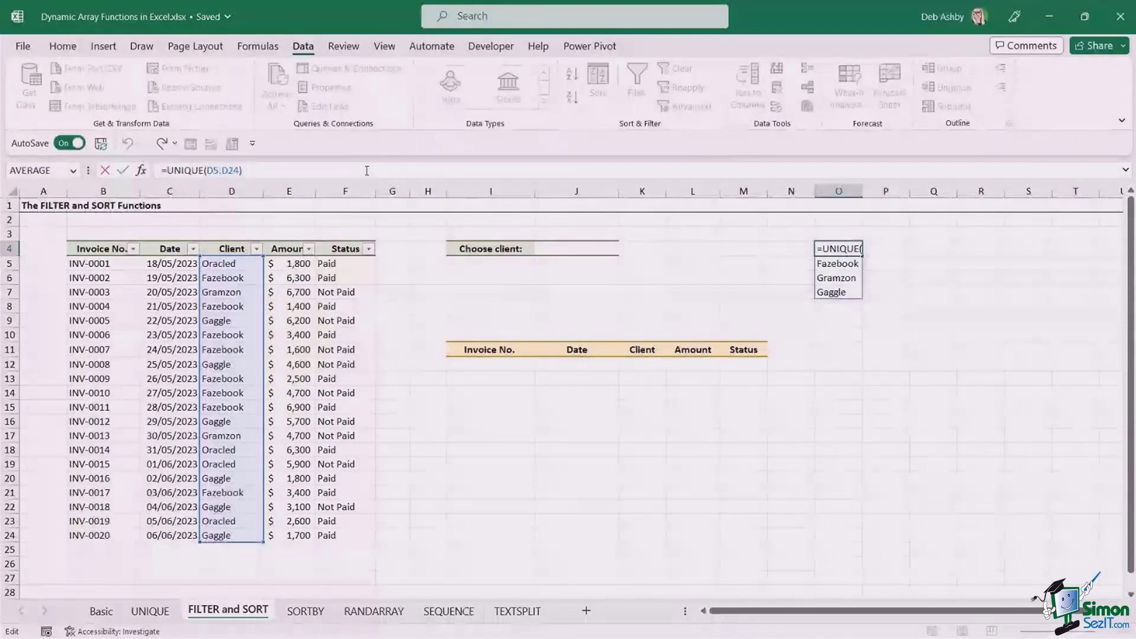
{"action": "type", "text": "SORT"}
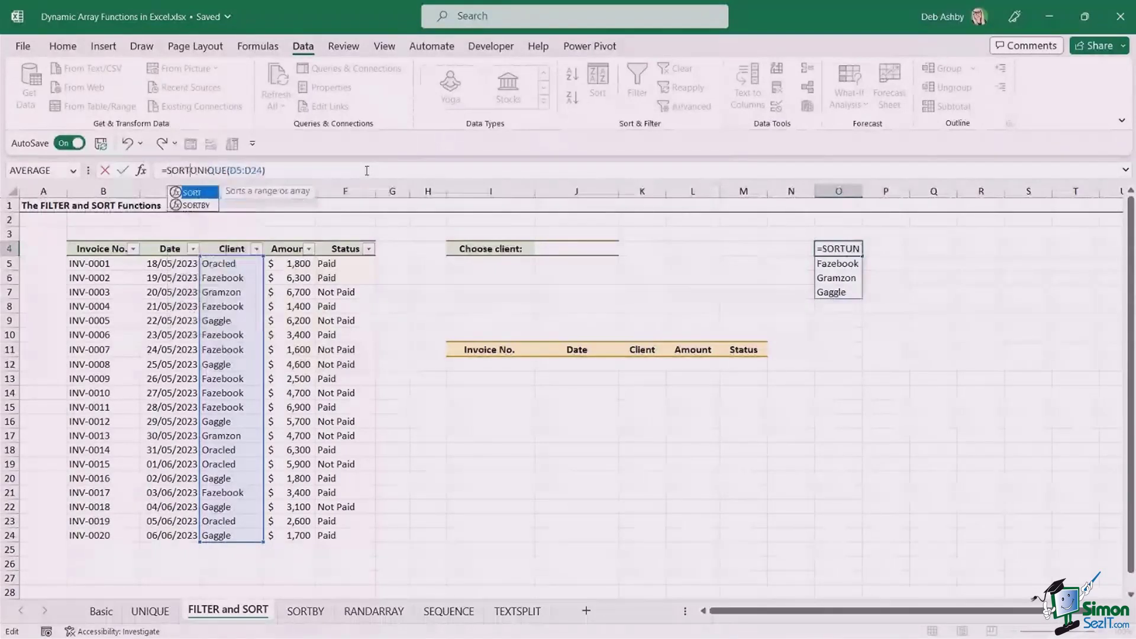
{"action": "type", "text": "("}
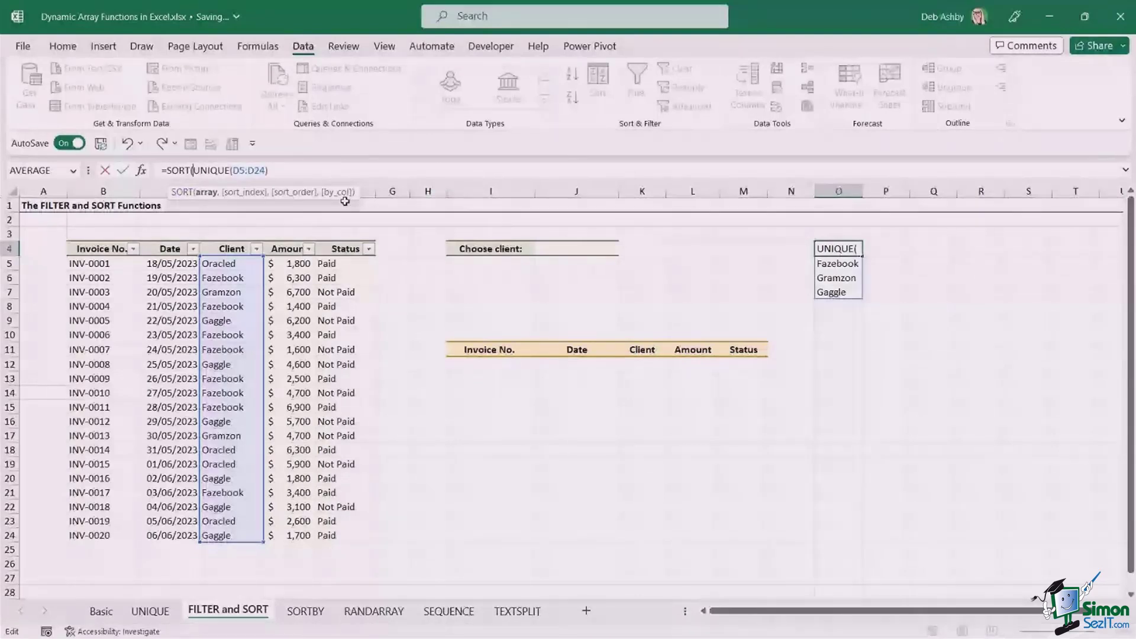
{"action": "left_click", "coordinate": [206, 193]}
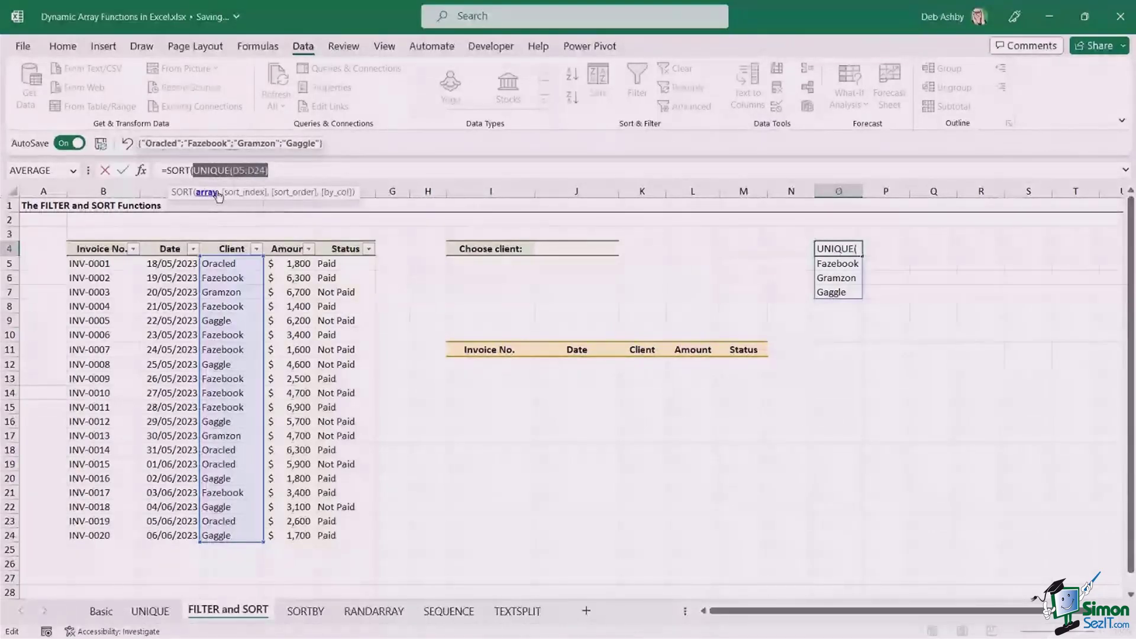
{"action": "left_click", "coordinate": [287, 172]}
{"action": "type", "text": ","}
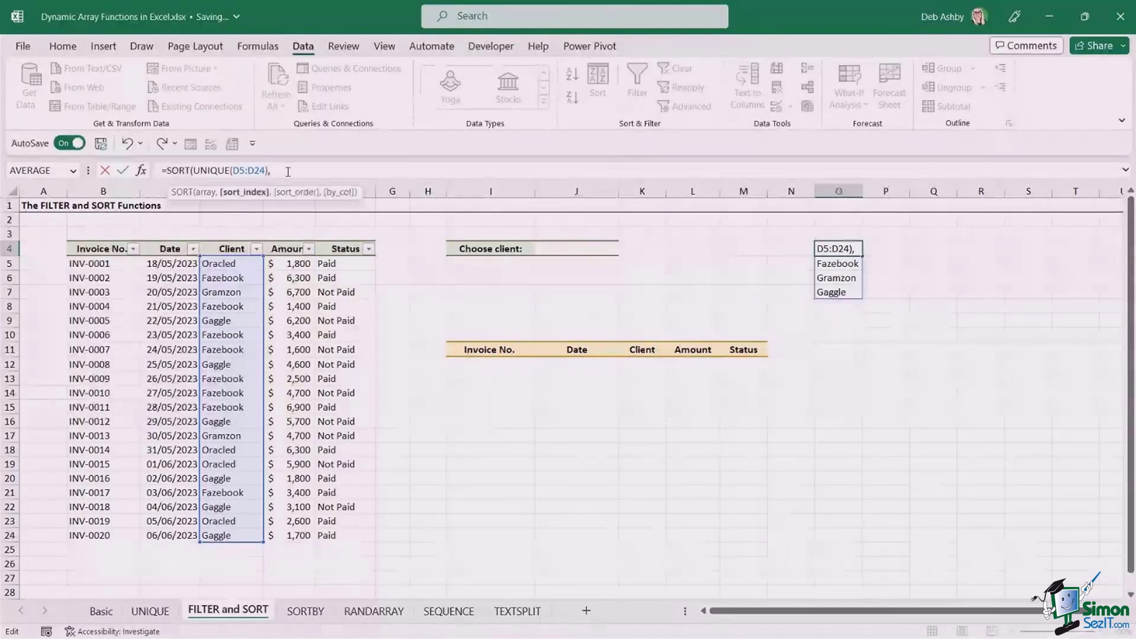
{"action": "key", "text": "BackSpace"}
{"action": "type", "text": ")"}
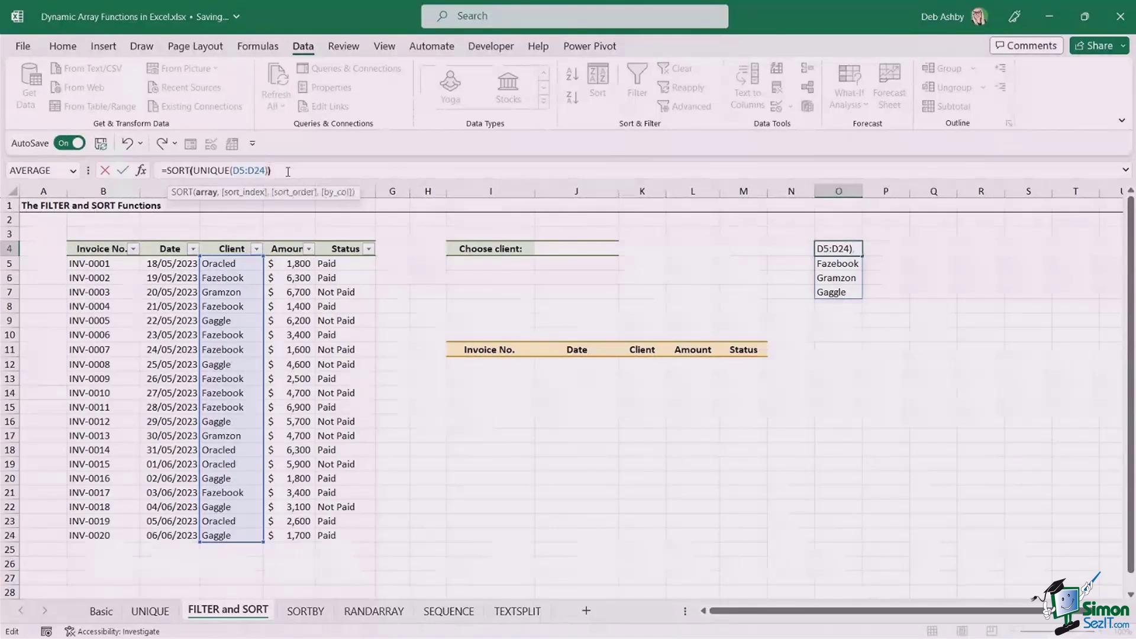
{"action": "key", "text": "Return"}
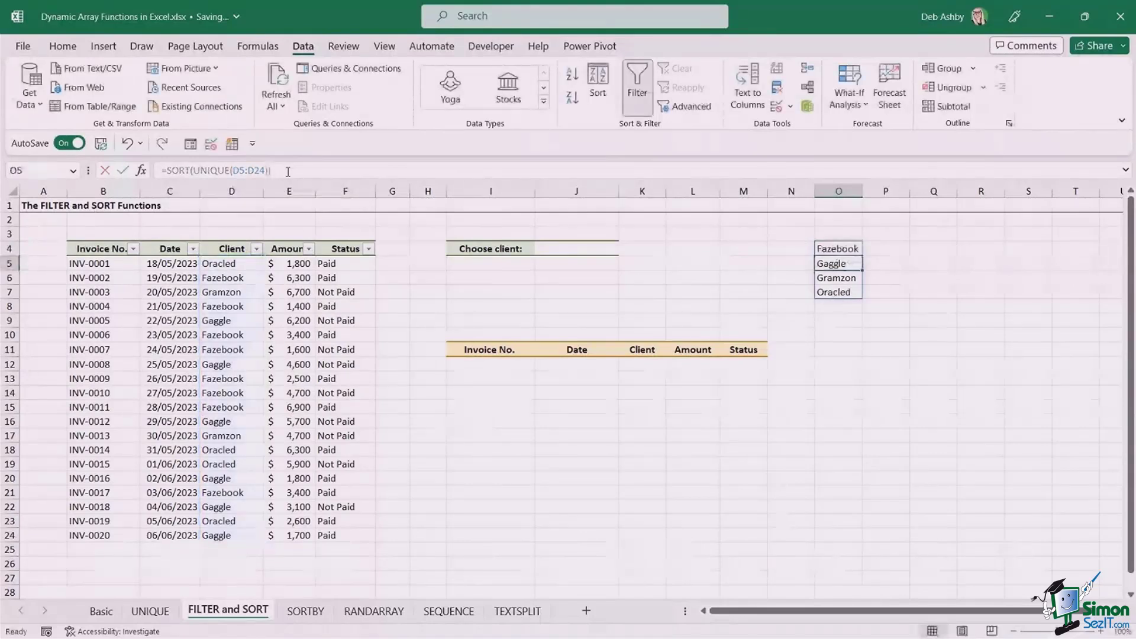
{"action": "left_click", "coordinate": [844, 245]}
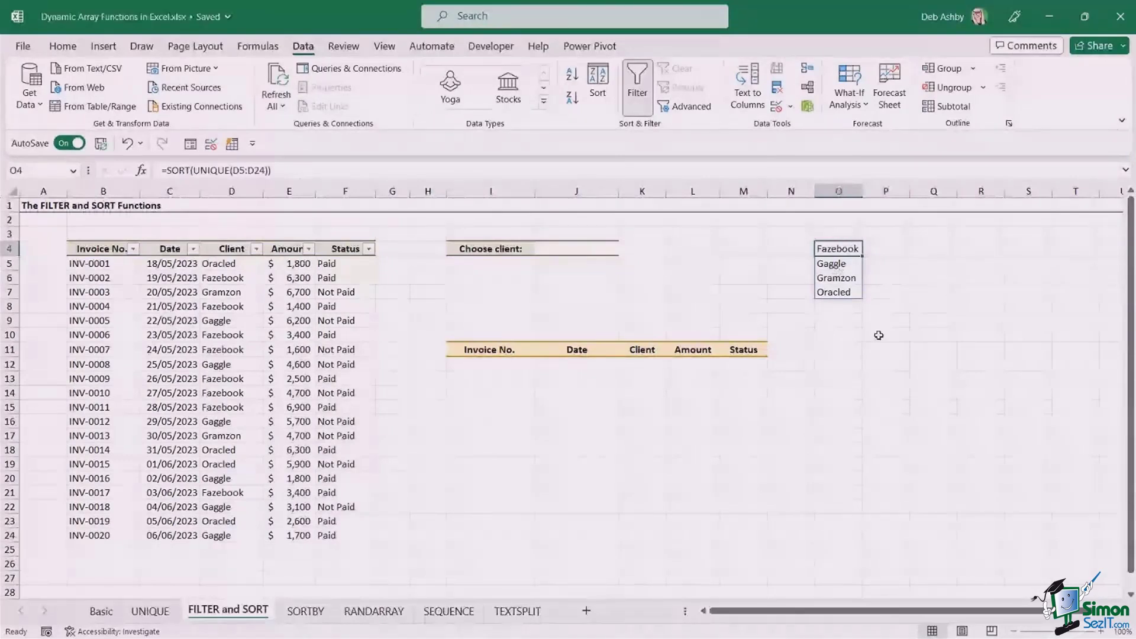
Start a data validation rule for the Choose client cell J4 that allows a List.
{"action": "left_click", "coordinate": [584, 250]}
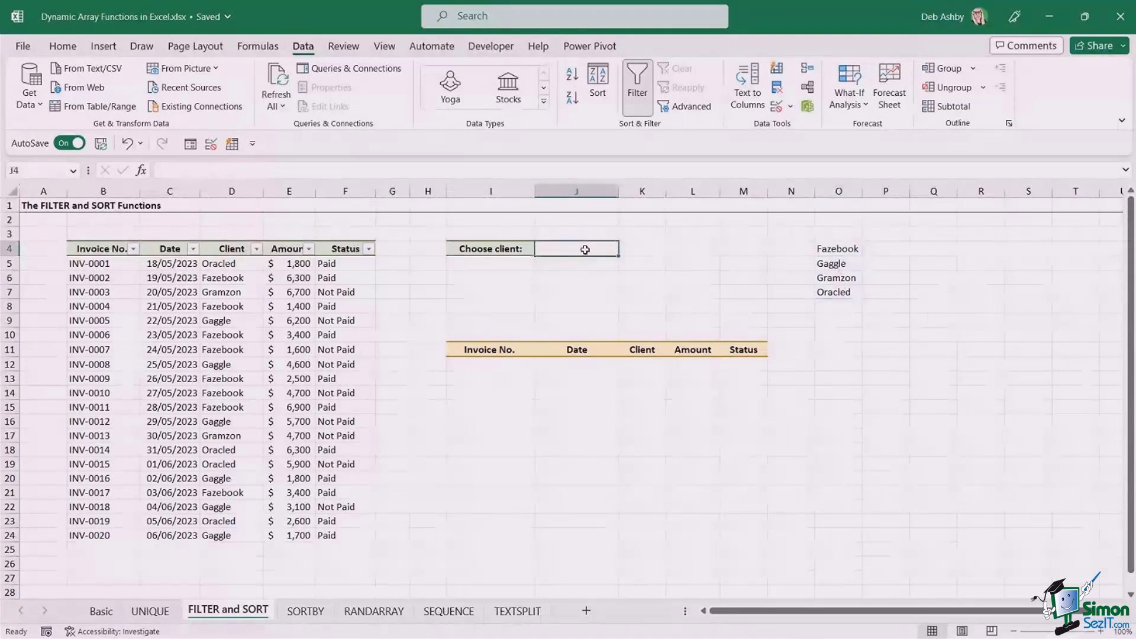
{"action": "left_click", "coordinate": [790, 108]}
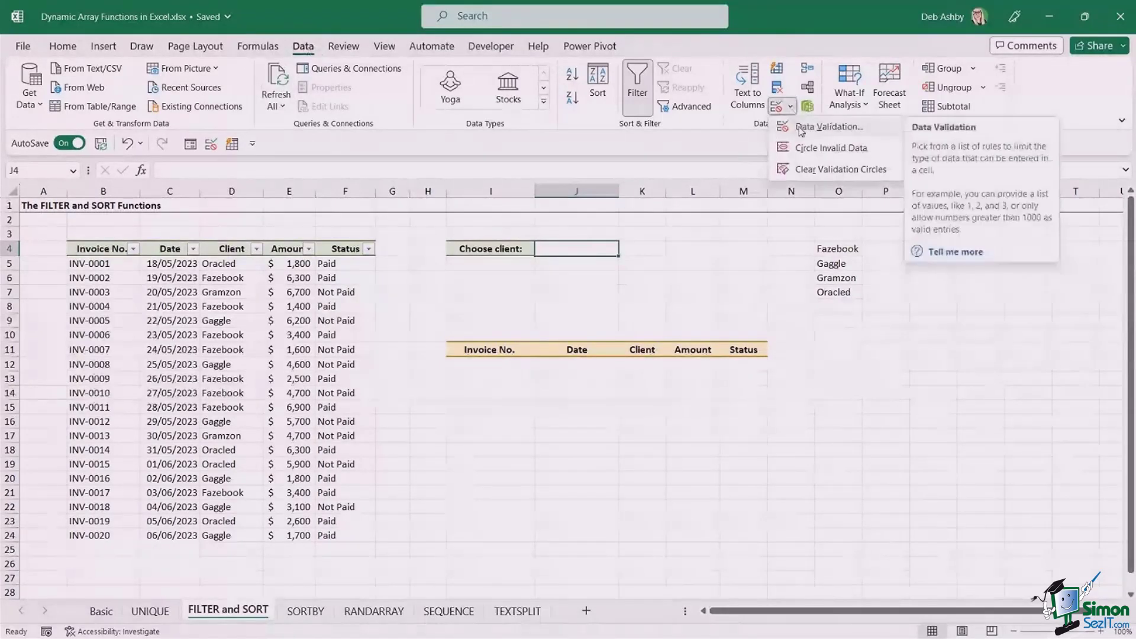
{"action": "left_click", "coordinate": [799, 126]}
{"action": "left_click_drag", "start_coordinate": [869, 179], "coordinate": [457, 319]}
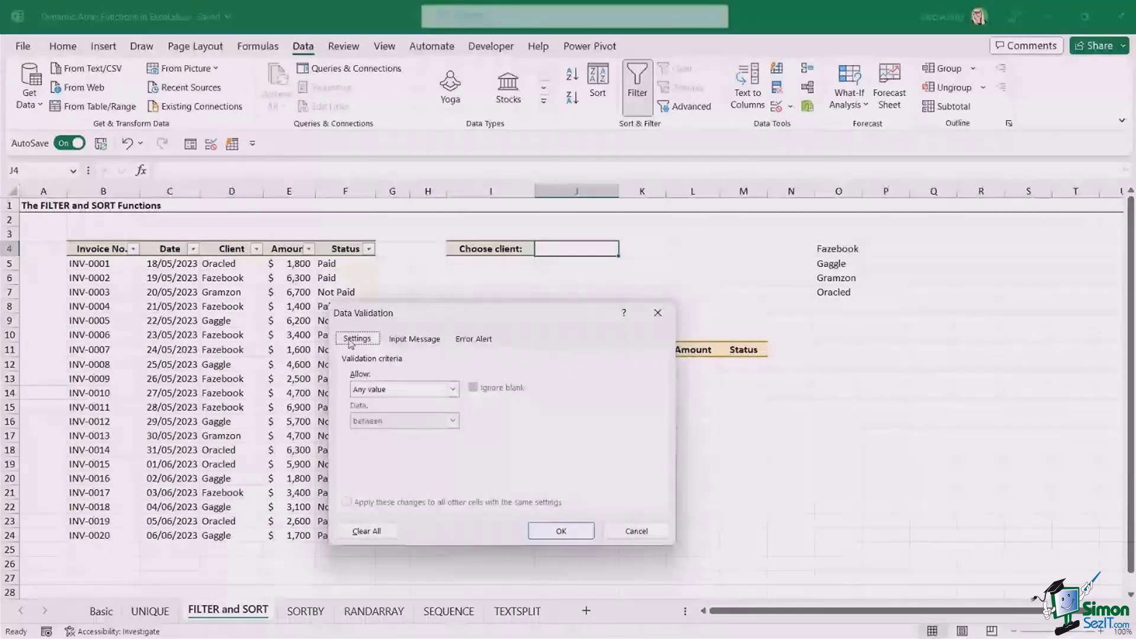
{"action": "left_click", "coordinate": [453, 389]}
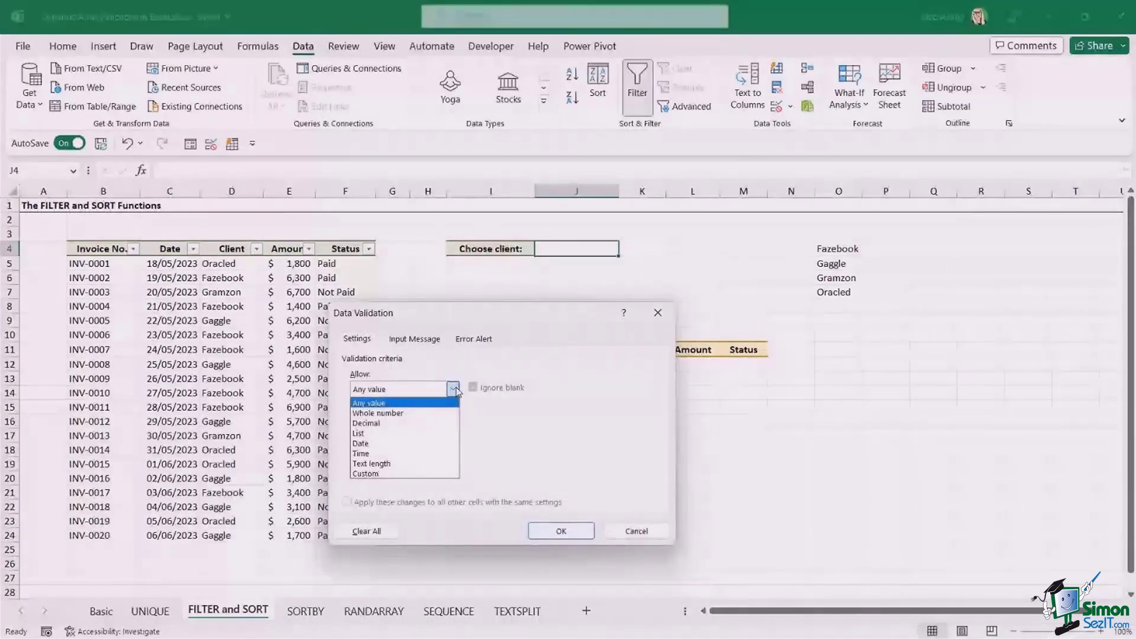
{"action": "left_click", "coordinate": [406, 434]}
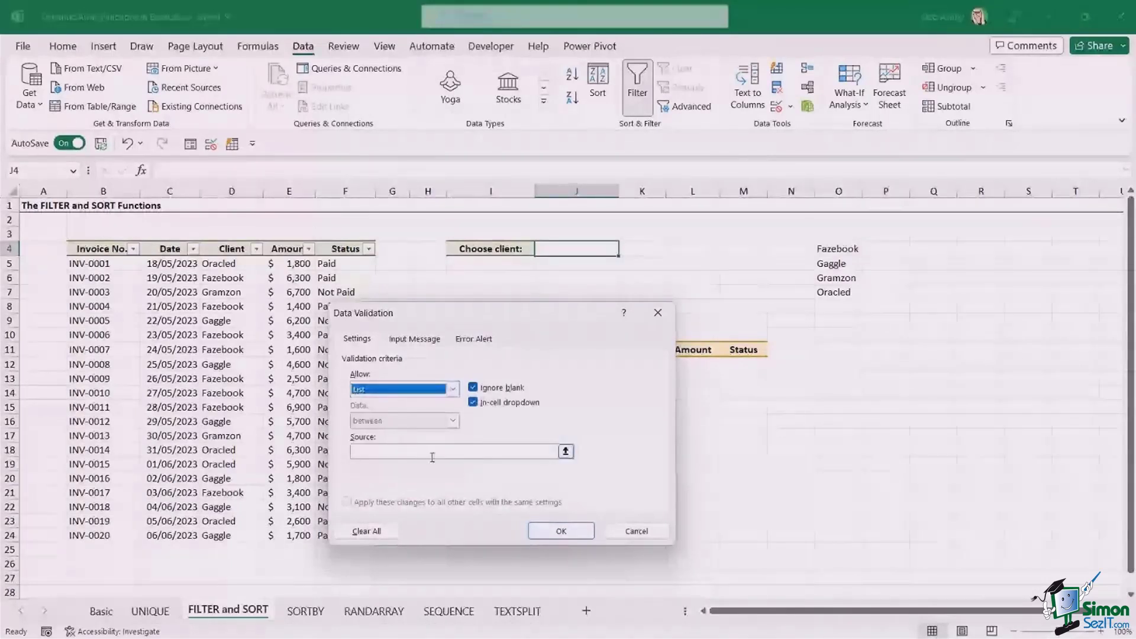
Set the list source to the spilled range =$O$4# and apply the validation rule to J4.
{"action": "left_click", "coordinate": [368, 451]}
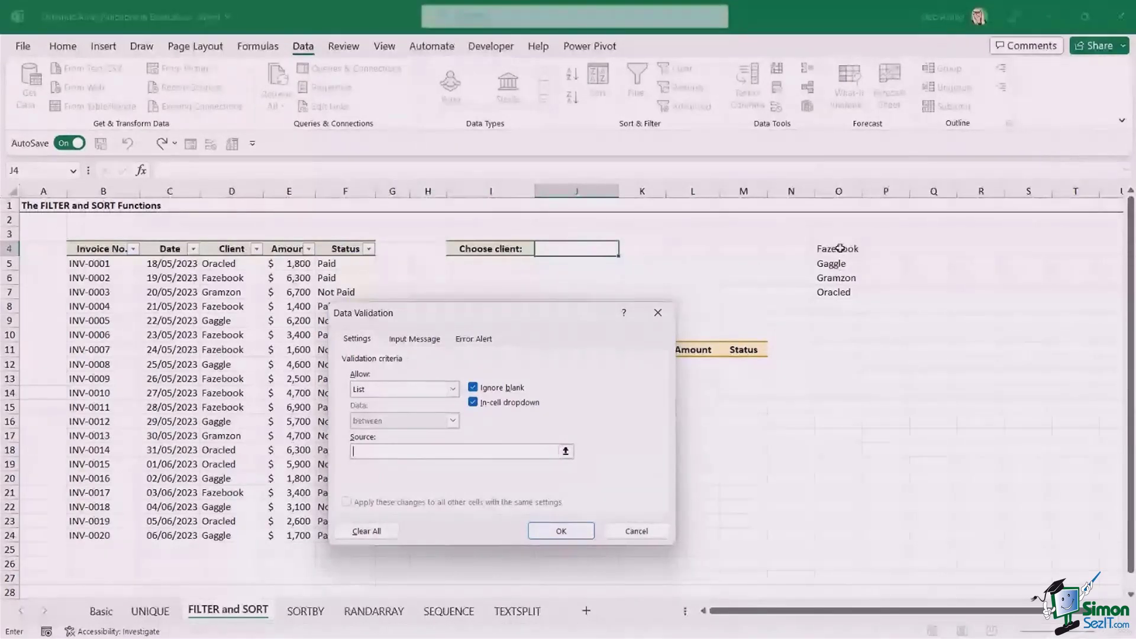
{"action": "left_click_drag", "start_coordinate": [840, 248], "coordinate": [840, 292]}
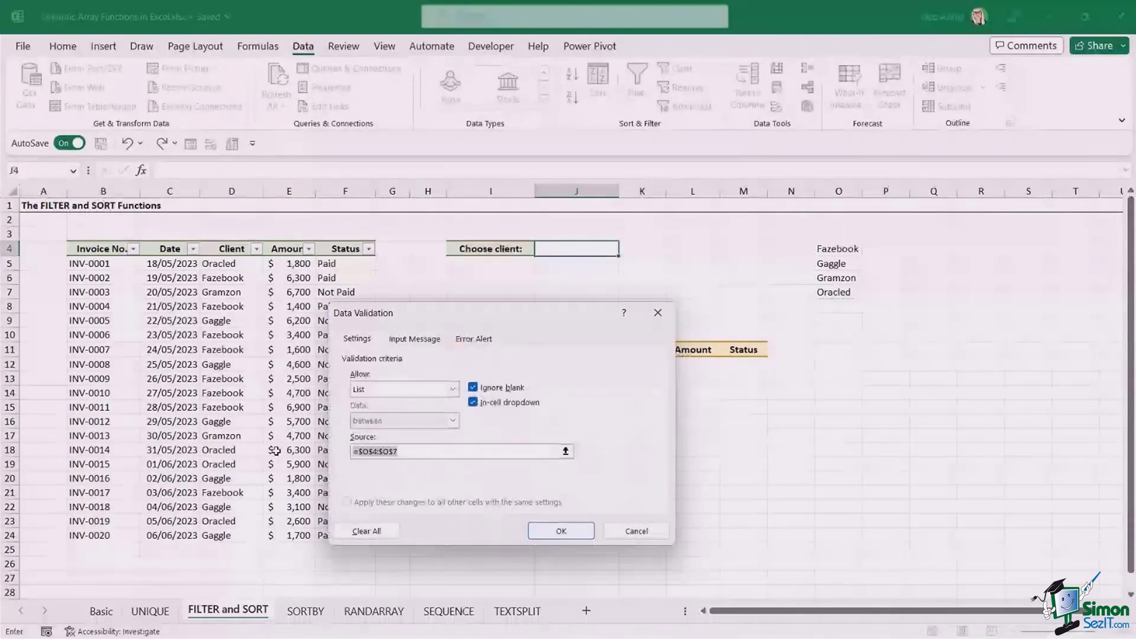
{"action": "key", "text": "BackSpace"}
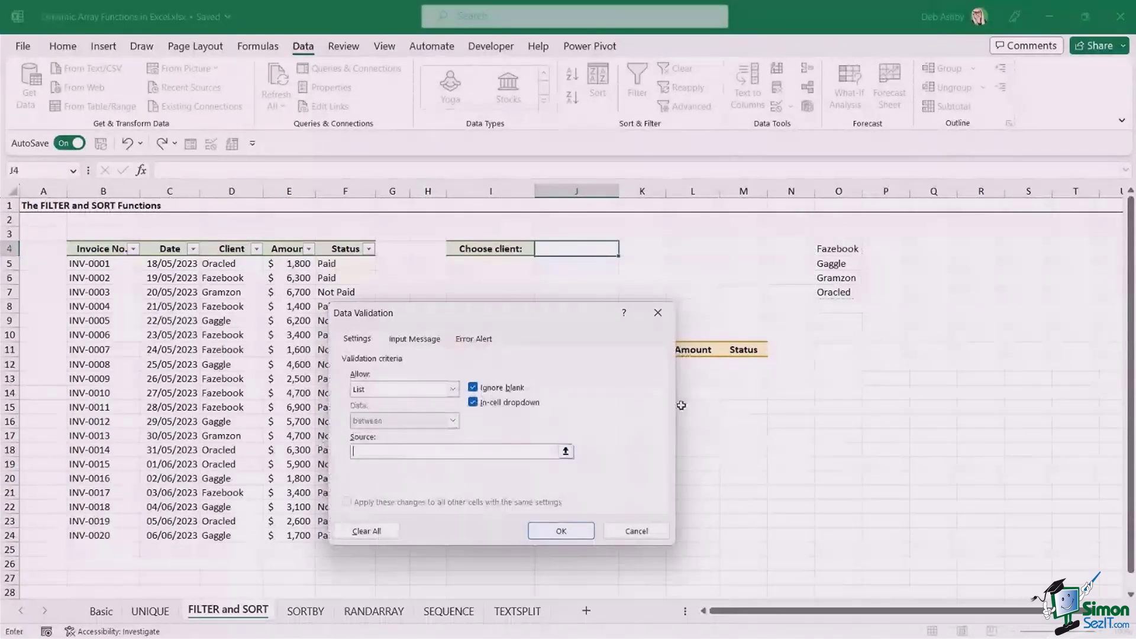
{"action": "left_click", "coordinate": [839, 249]}
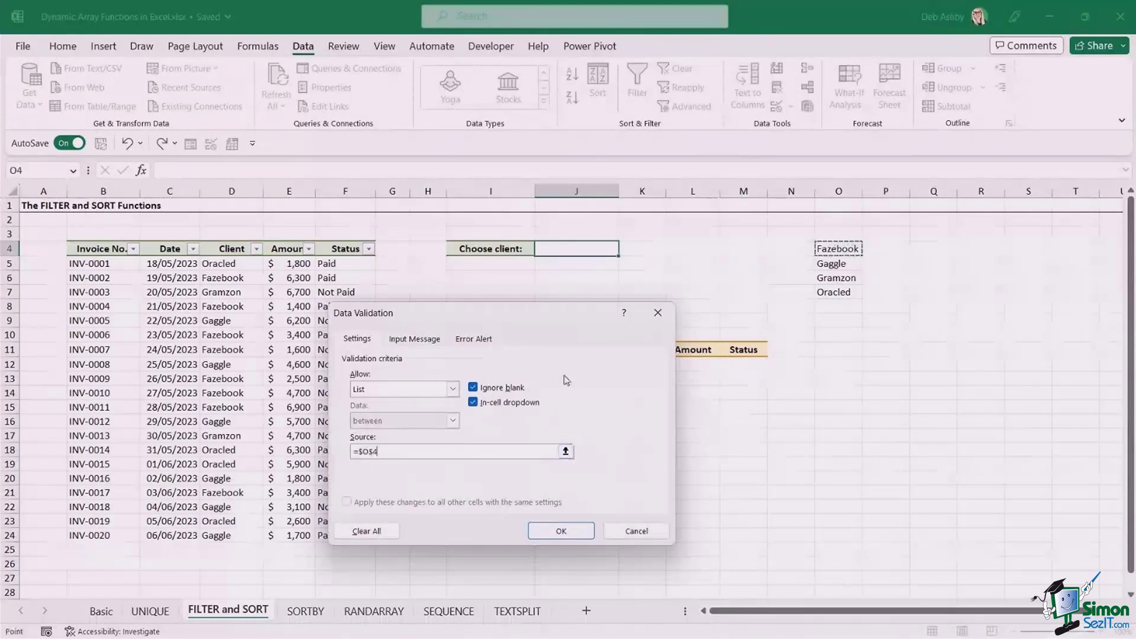
{"action": "type", "text": "#"}
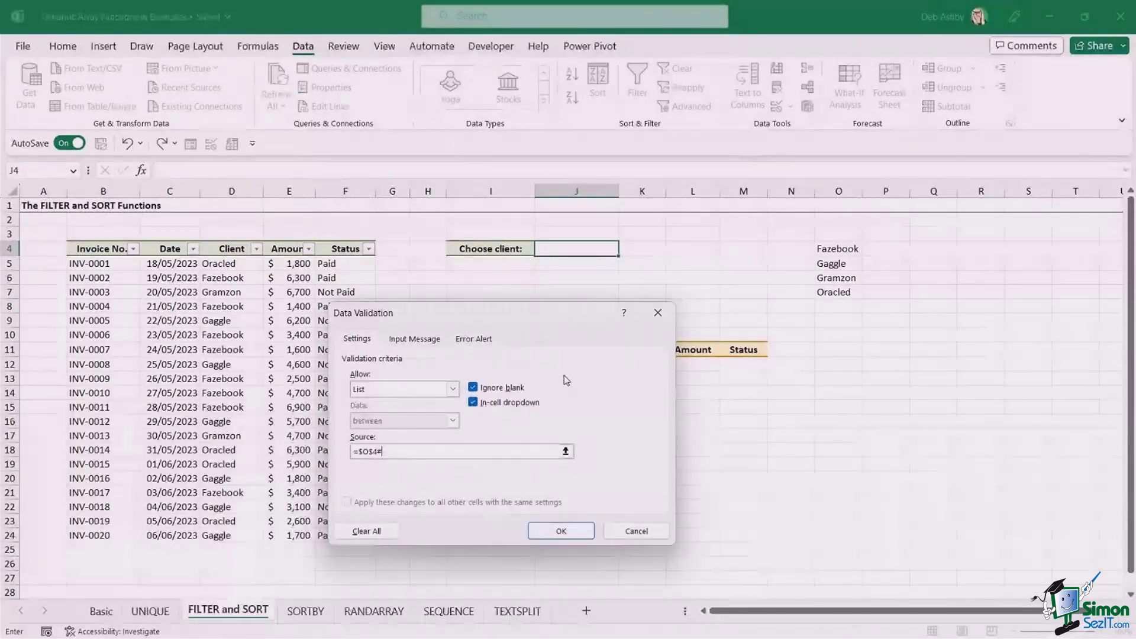
{"action": "left_click", "coordinate": [570, 528]}
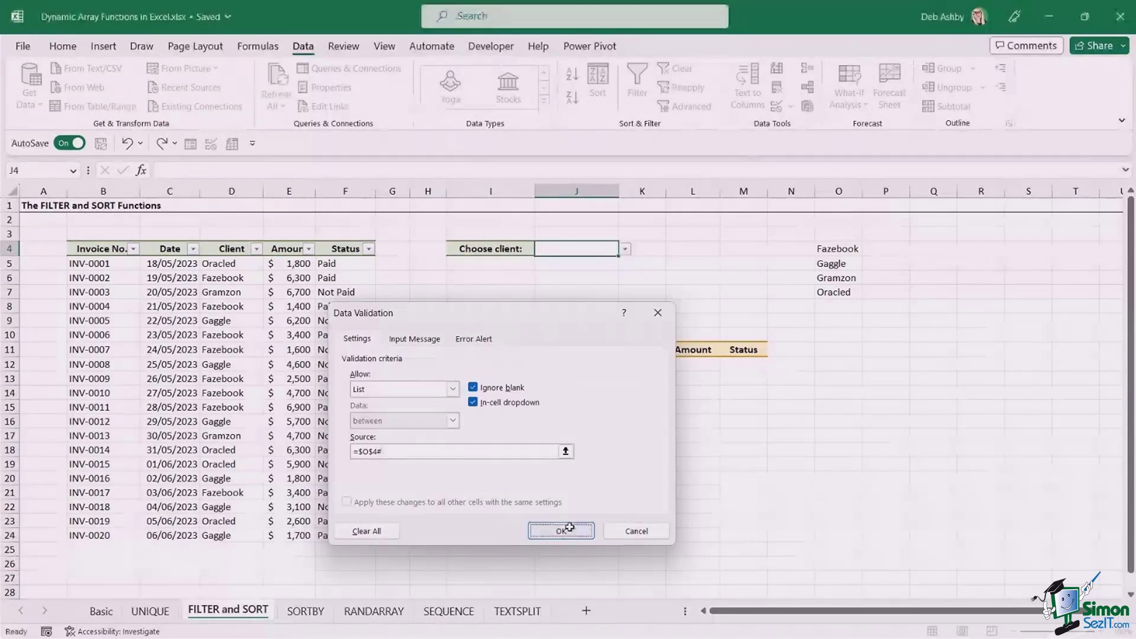
Try the client drop-down in J4 by choosing Gaggle, and leave it set to Gramzon.
{"action": "left_click", "coordinate": [625, 250]}
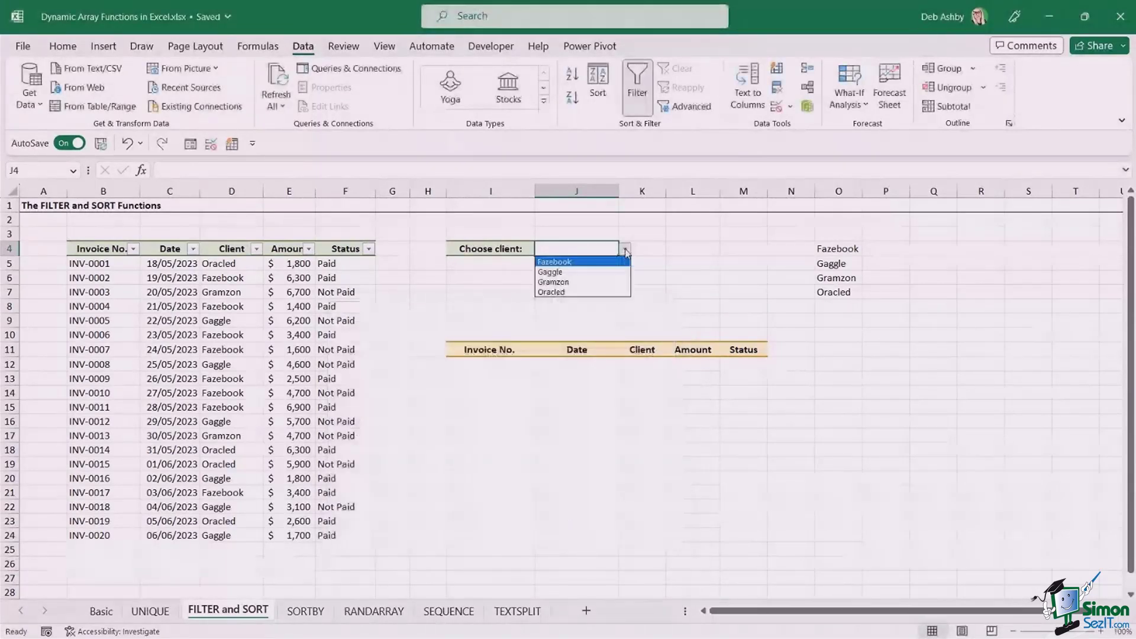
{"action": "left_click", "coordinate": [586, 271]}
{"action": "left_click", "coordinate": [625, 249]}
{"action": "left_click", "coordinate": [615, 282]}
{"action": "left_click", "coordinate": [625, 249]}
{"action": "left_click", "coordinate": [591, 283]}
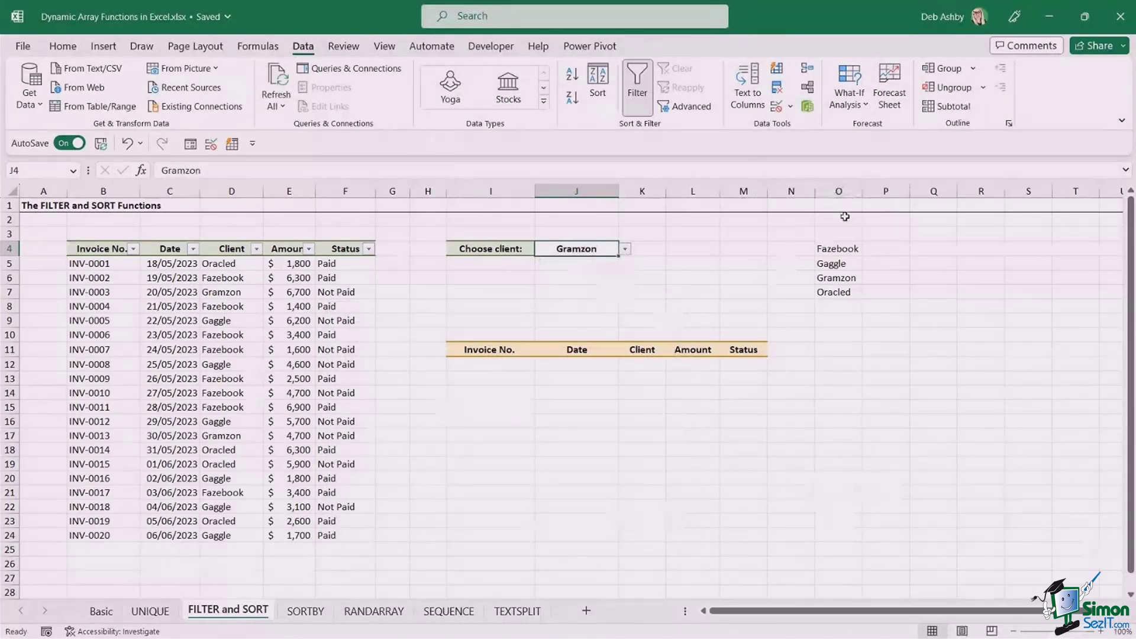
Examine the helper list in column O, the client selection in J4 and the output headers in I11:M11.
{"action": "left_click", "coordinate": [839, 191]}
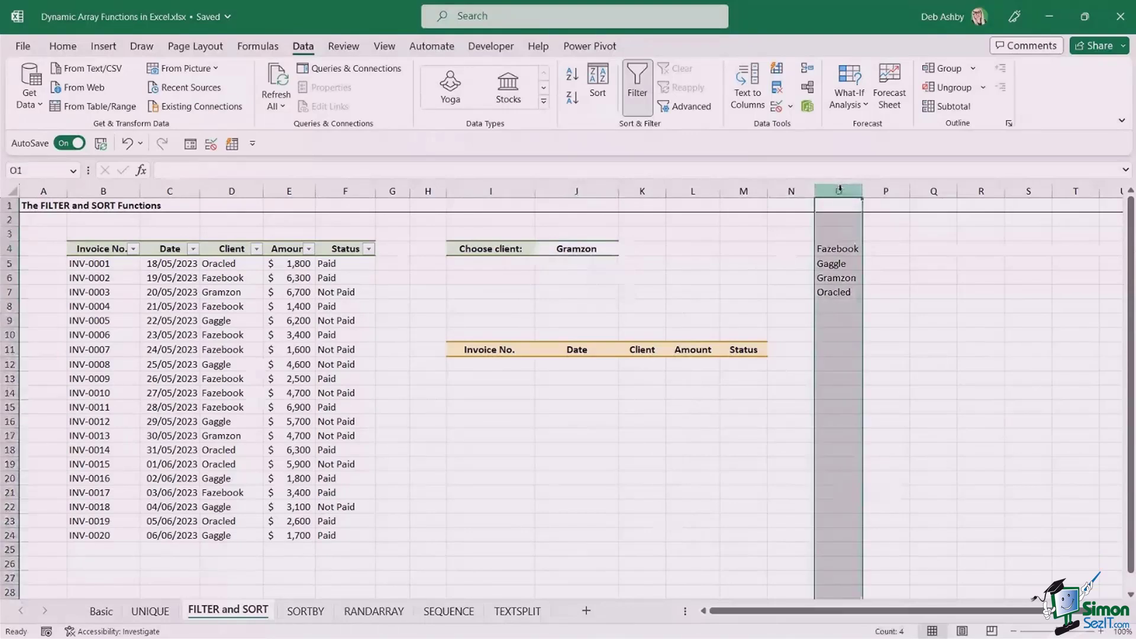
{"action": "left_click", "coordinate": [932, 260]}
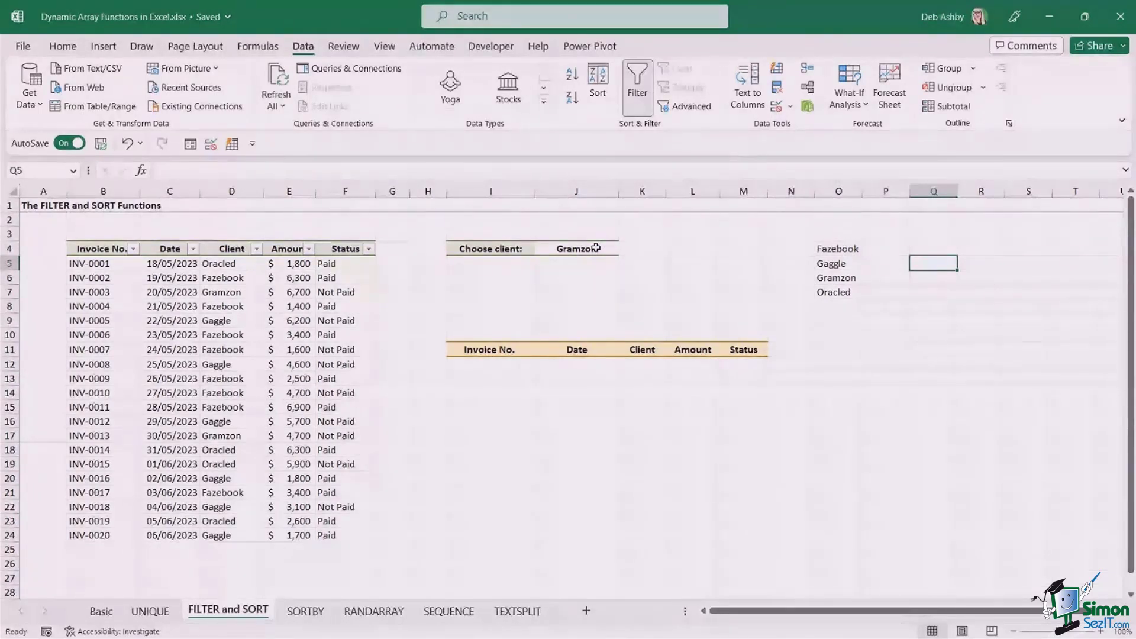
{"action": "left_click", "coordinate": [495, 364]}
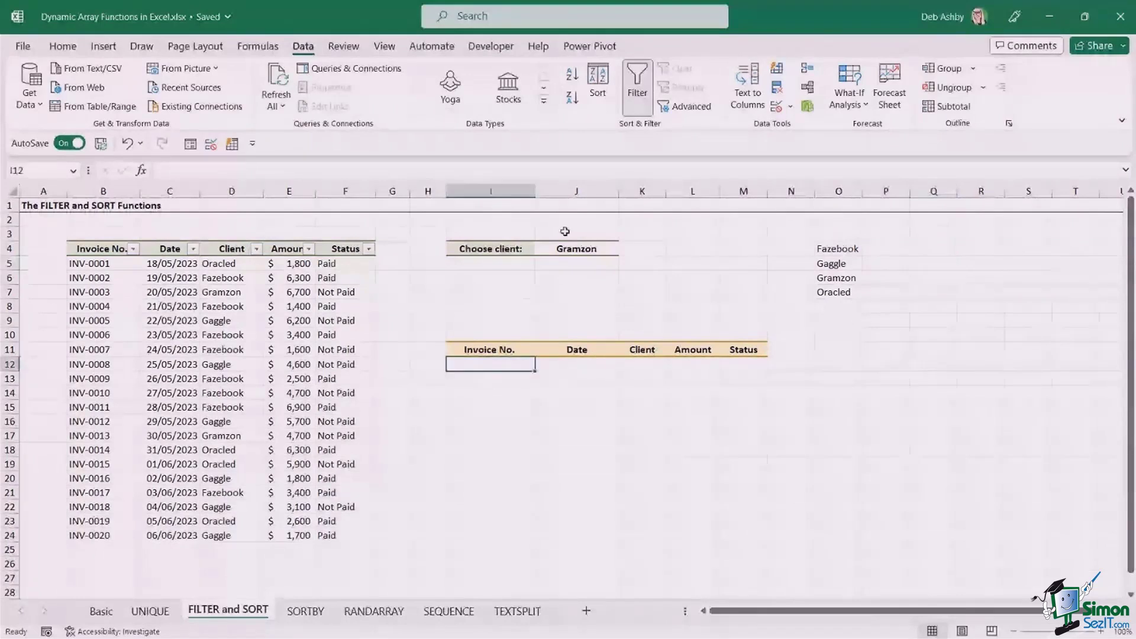
{"action": "left_click", "coordinate": [565, 247]}
{"action": "left_click", "coordinate": [488, 367]}
{"action": "left_click", "coordinate": [568, 248]}
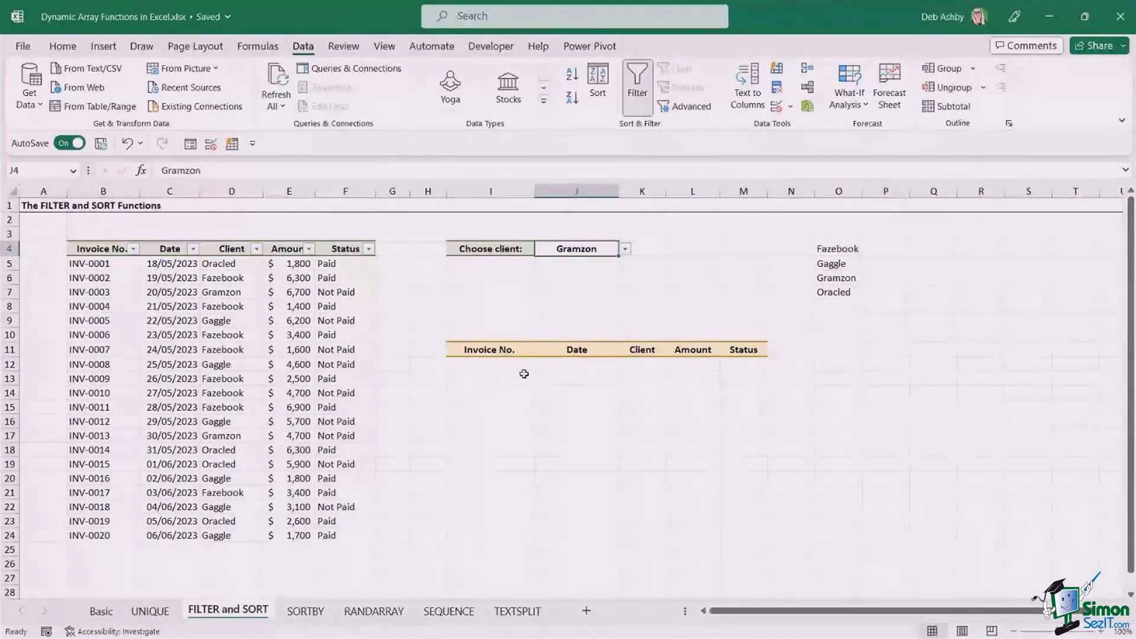
{"action": "left_click", "coordinate": [472, 365]}
{"action": "left_click_drag", "start_coordinate": [466, 349], "coordinate": [739, 353]}
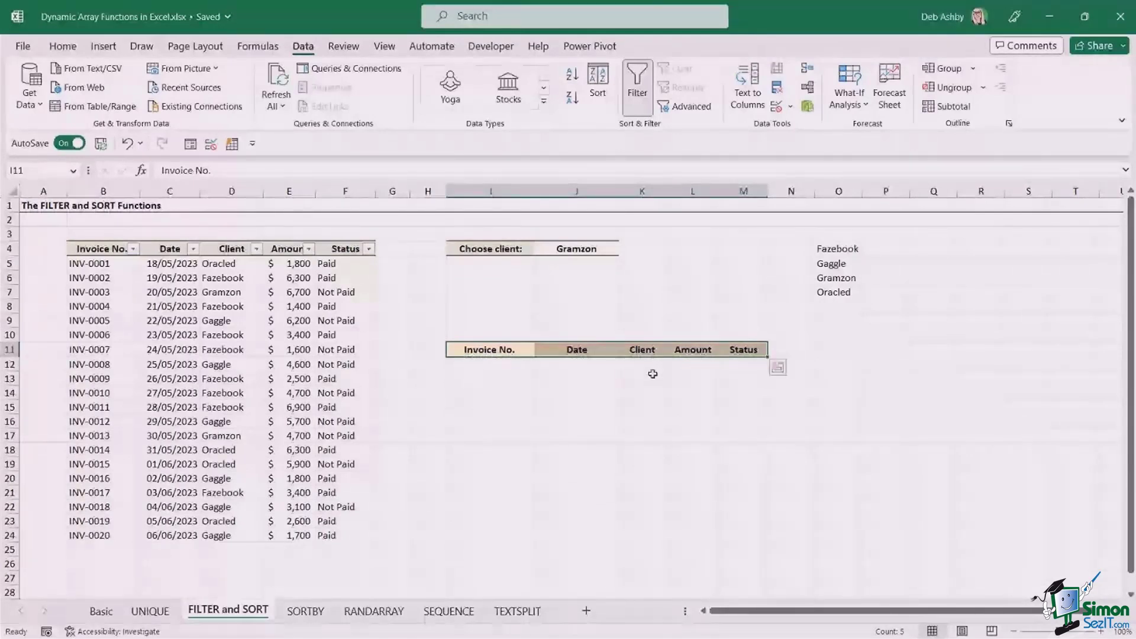
{"action": "left_click", "coordinate": [642, 392]}
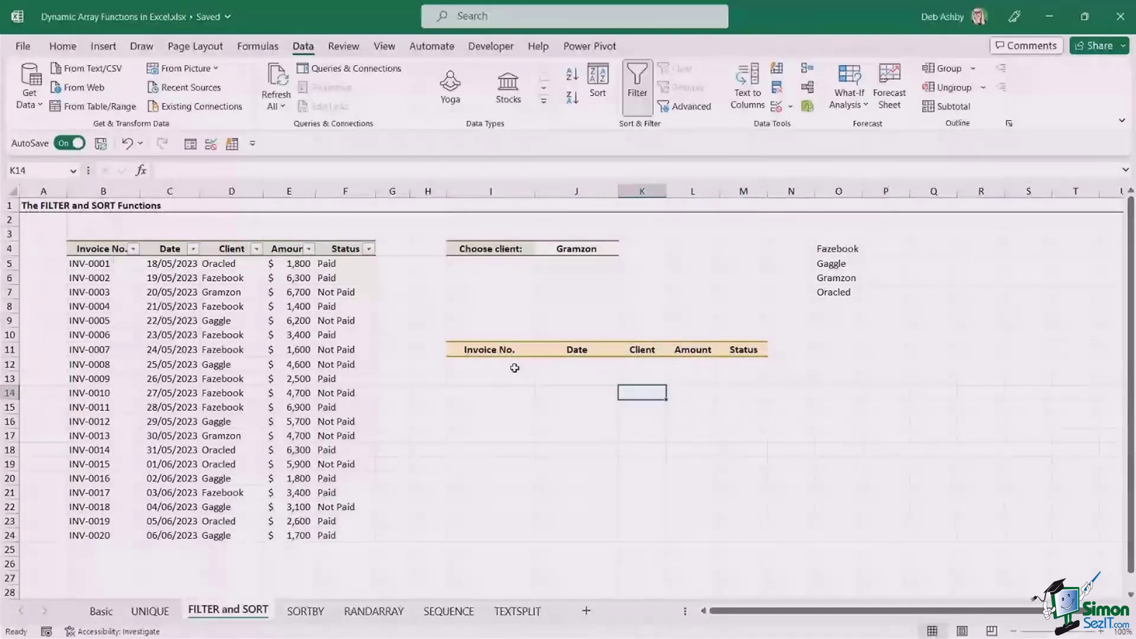
{"action": "left_click", "coordinate": [476, 351]}
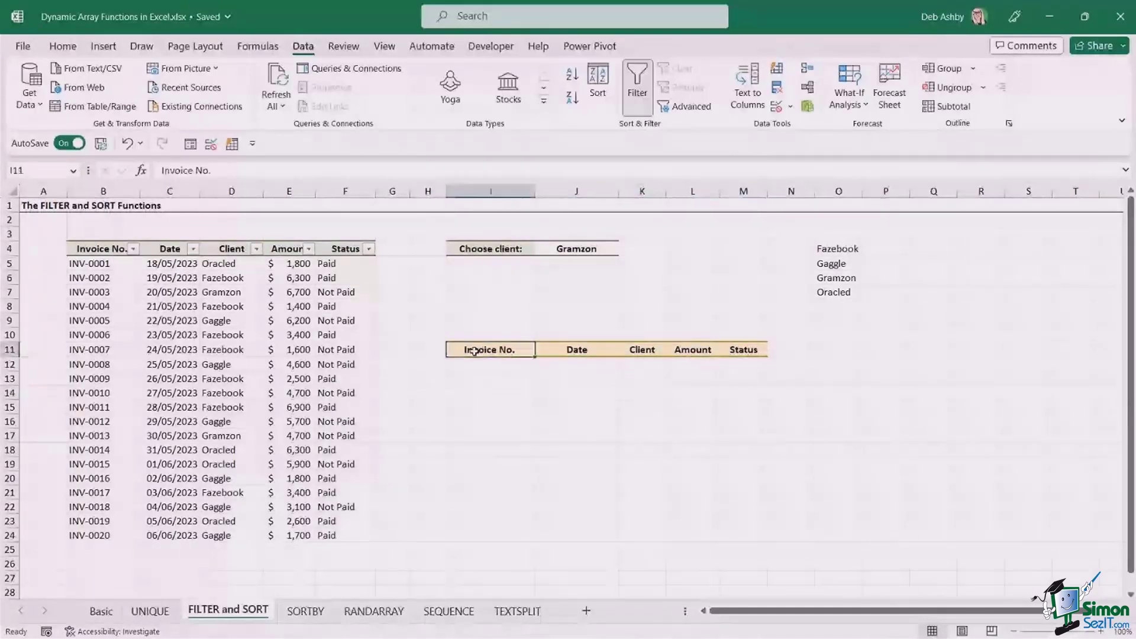
{"action": "left_click", "coordinate": [577, 351]}
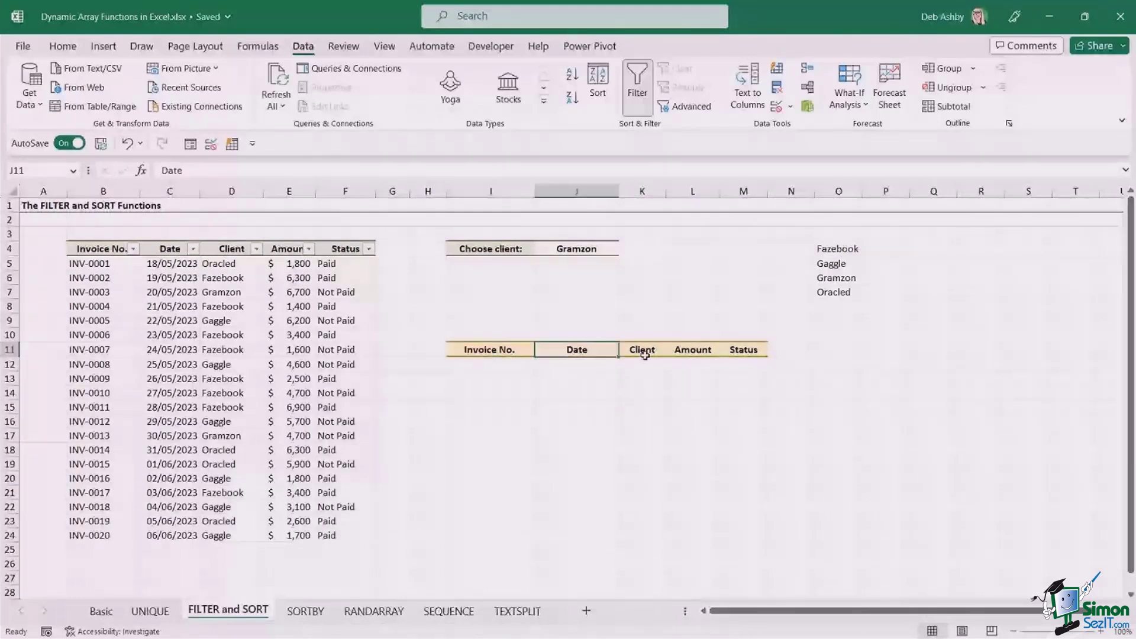
{"action": "left_click", "coordinate": [644, 353]}
Start a FILTER formula in I12 with B5:F24 as the array and D5:D24=J4 as the include condition.
{"action": "left_click", "coordinate": [503, 365]}
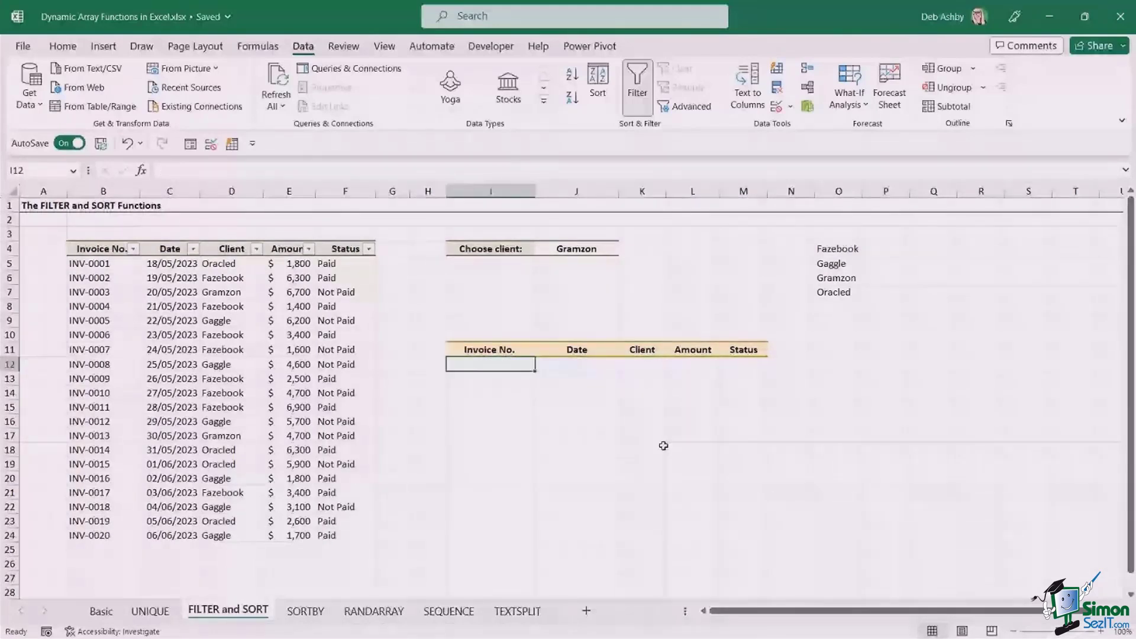
{"action": "type", "text": "=FILTER"}
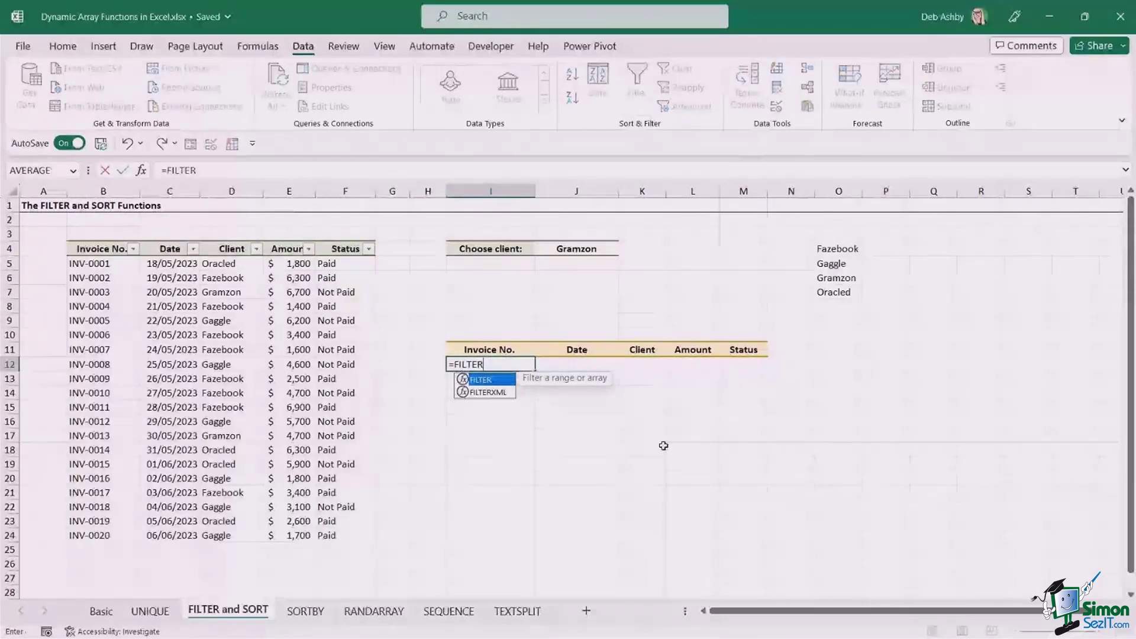
{"action": "type", "text": "("}
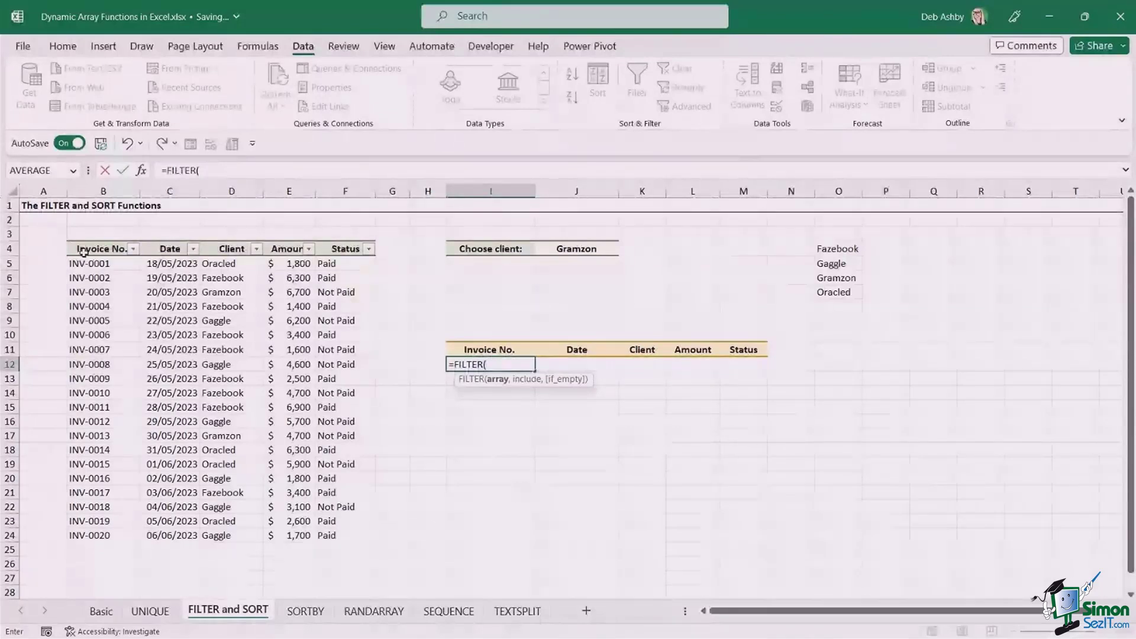
{"action": "left_click_drag", "start_coordinate": [88, 264], "coordinate": [355, 536]}
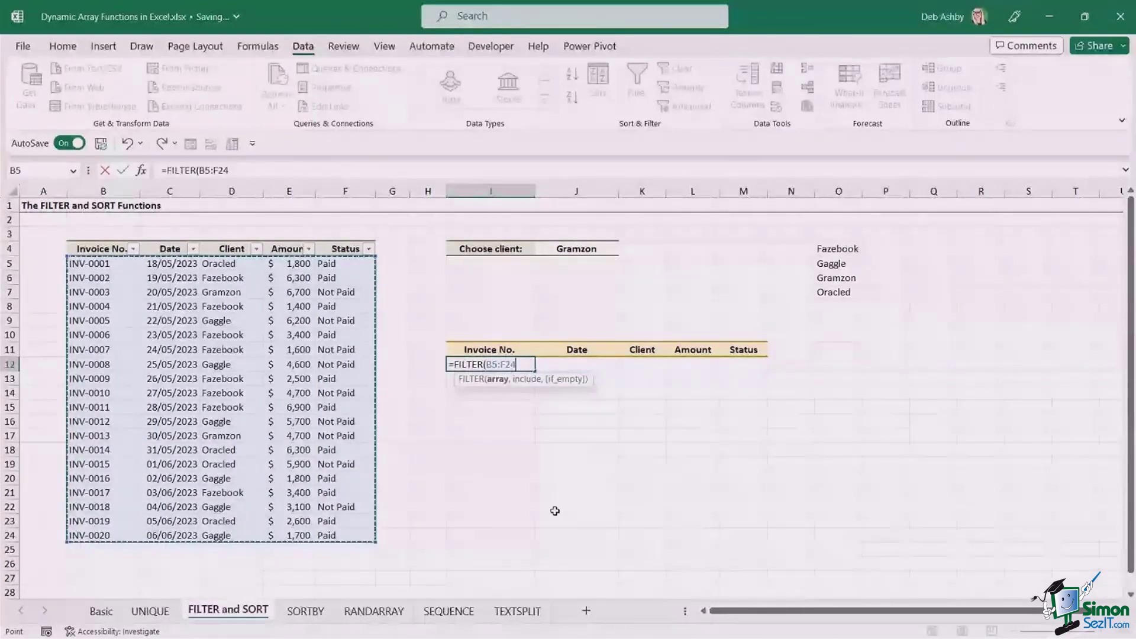
{"action": "type", "text": ","}
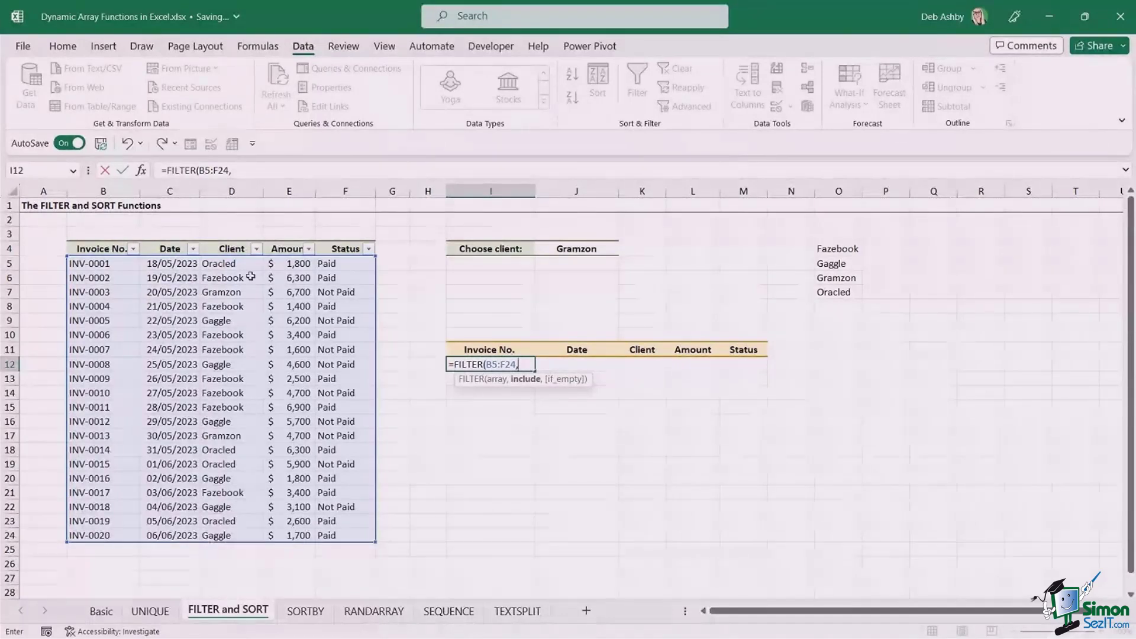
{"action": "left_click_drag", "start_coordinate": [232, 263], "coordinate": [230, 533]}
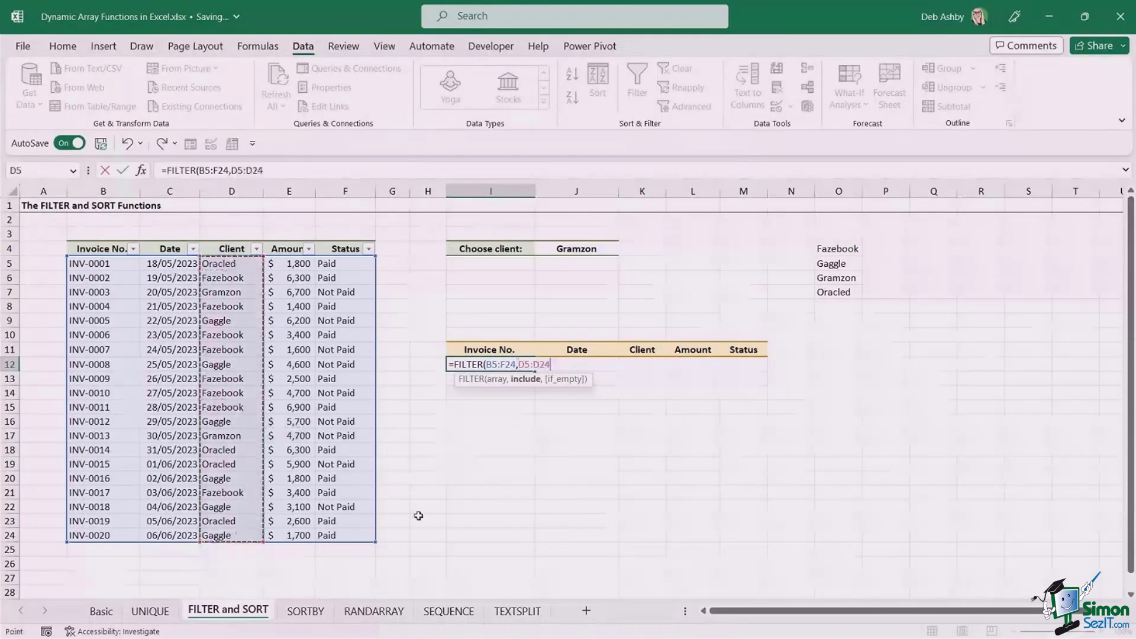
{"action": "type", "text": "="}
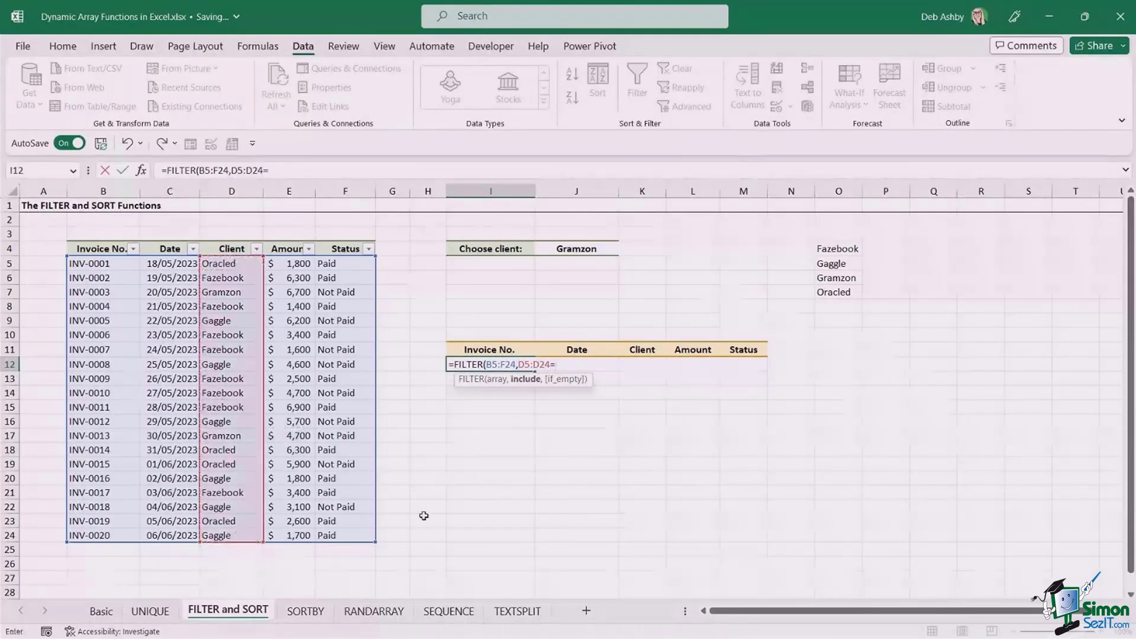
{"action": "left_click", "coordinate": [557, 250]}
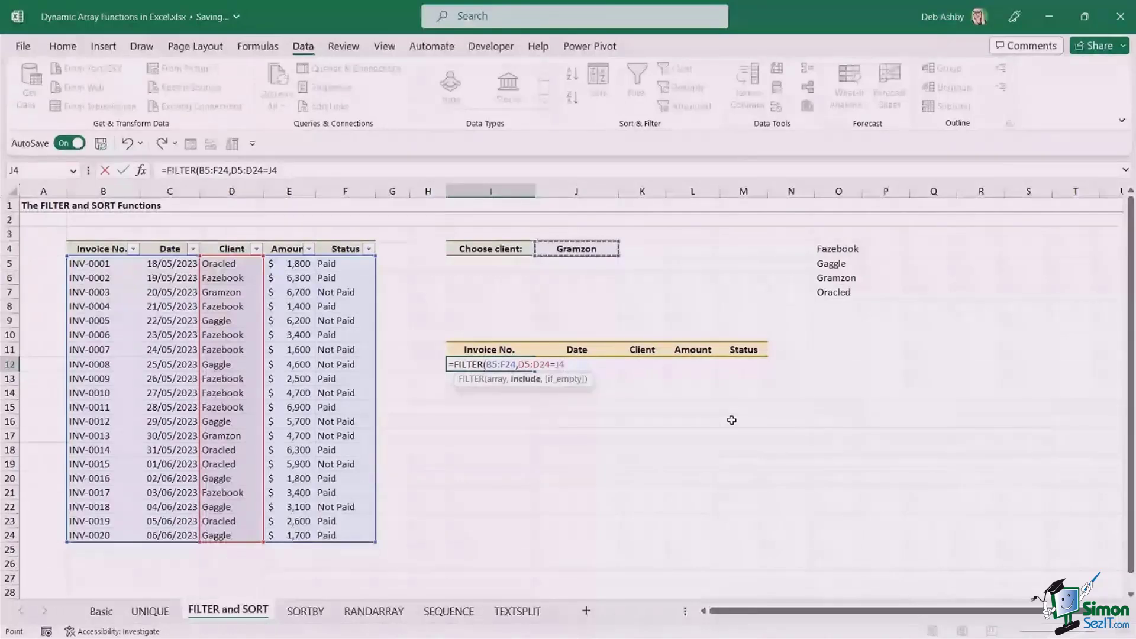
Complete the I12 formula with "No Invoices" as the if_empty value and enter it.
{"action": "type", "text": ","}
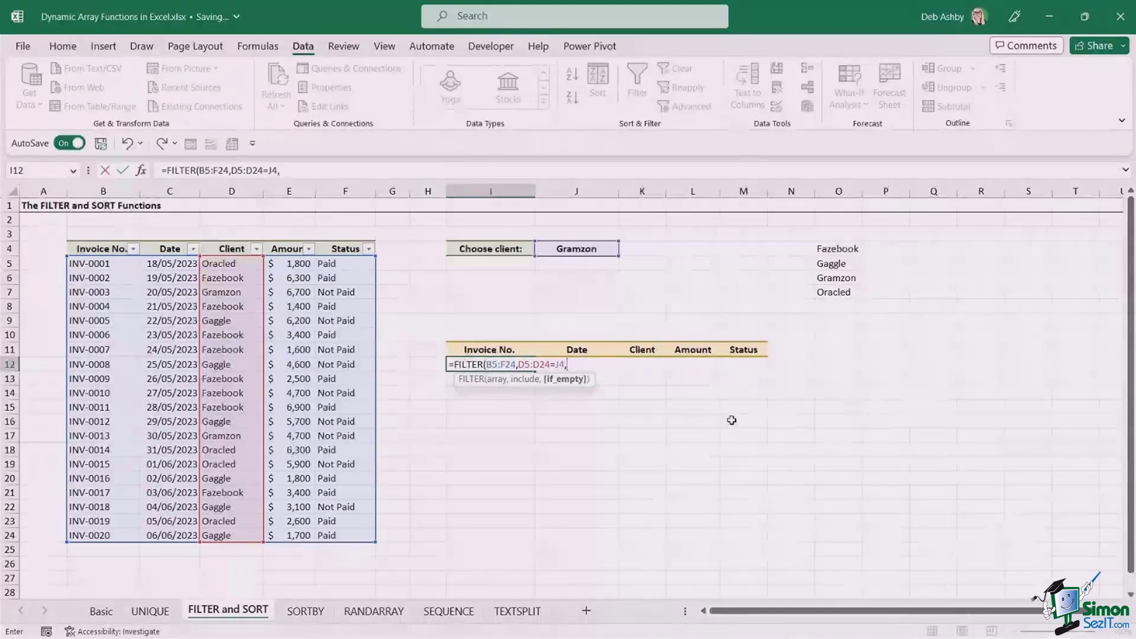
{"action": "type", "text": "\"No Invoi"}
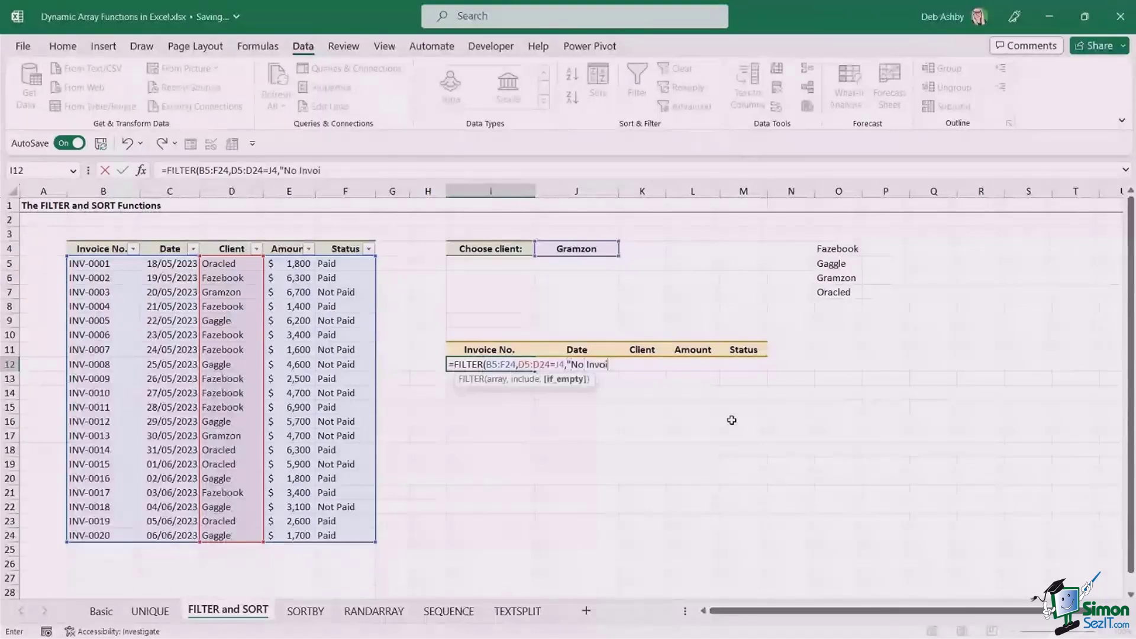
{"action": "type", "text": "ces\""}
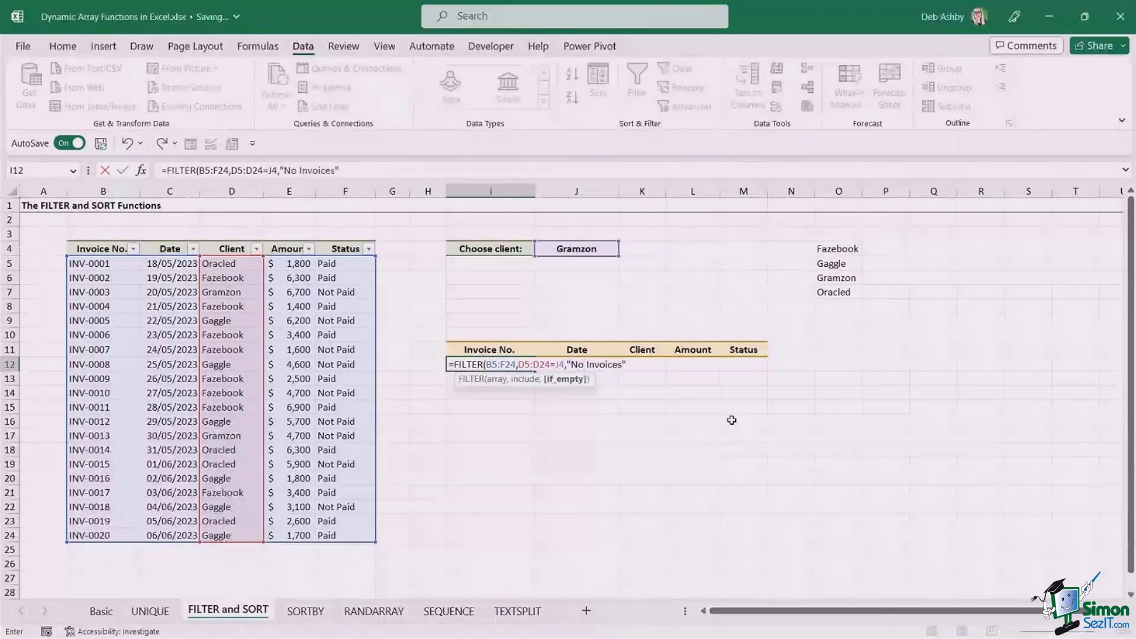
{"action": "type", "text": ")"}
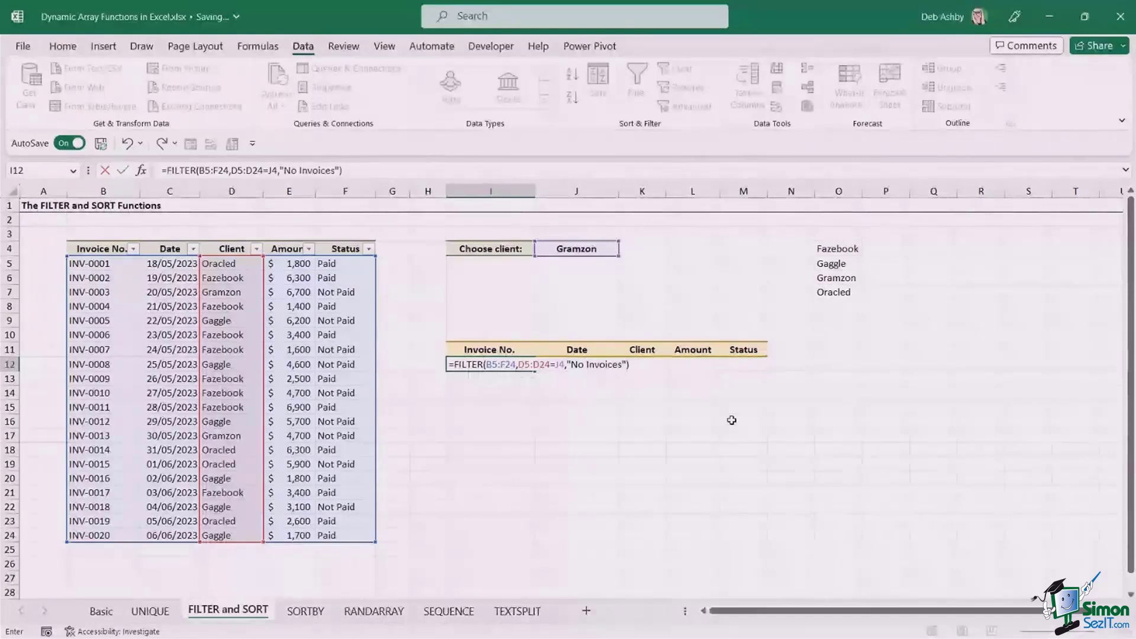
{"action": "key", "text": "Return"}
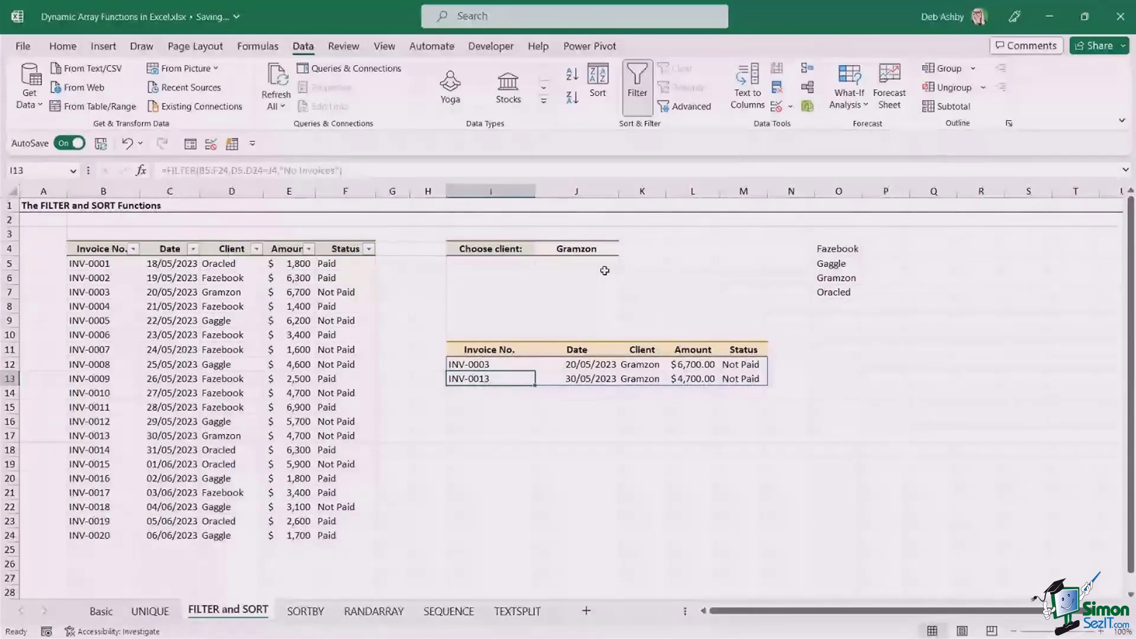
Test the filtered invoice list by switching the client in J4 to Fazebook, Gaggle and finally Oracled.
{"action": "left_click", "coordinate": [615, 249]}
{"action": "left_click", "coordinate": [626, 249]}
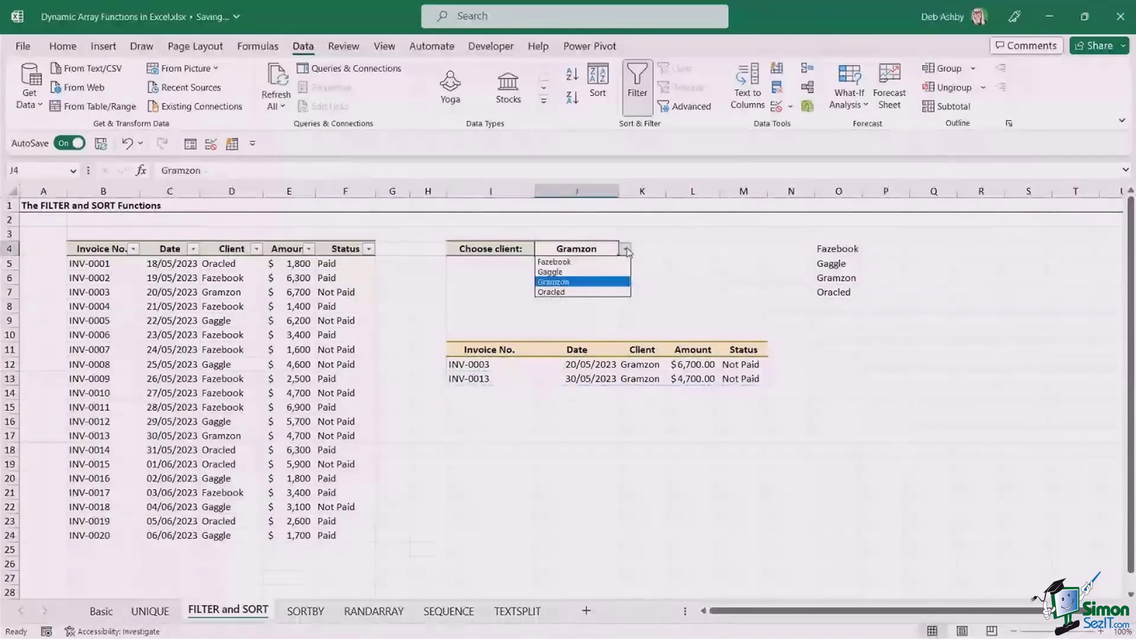
{"action": "left_click", "coordinate": [602, 263]}
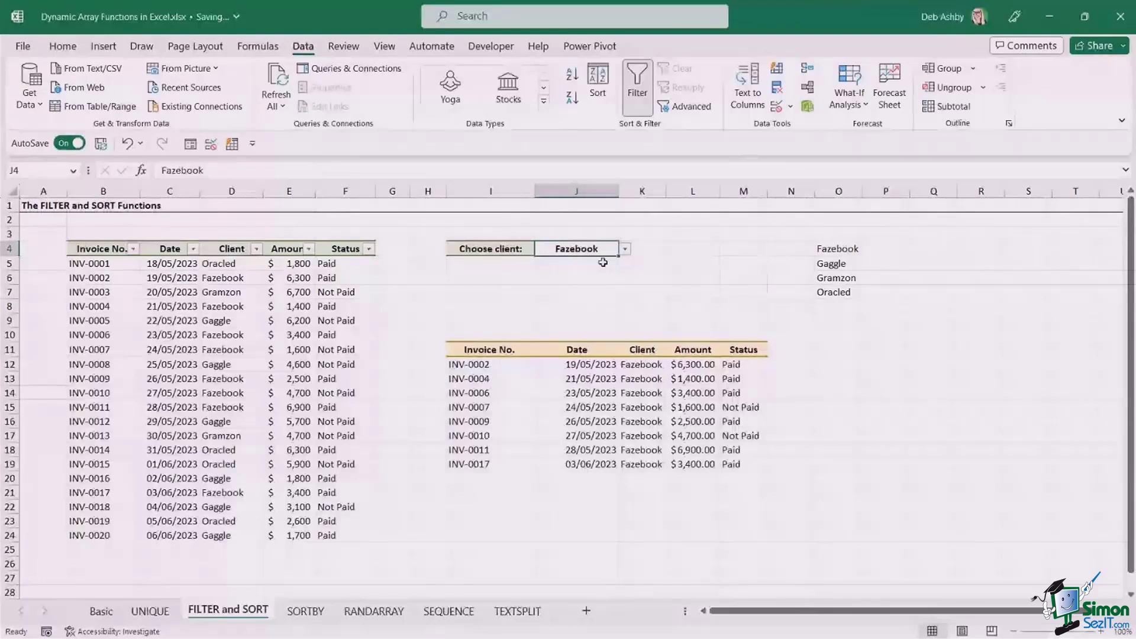
{"action": "key", "text": "alt+Down"}
{"action": "left_click", "coordinate": [586, 272]}
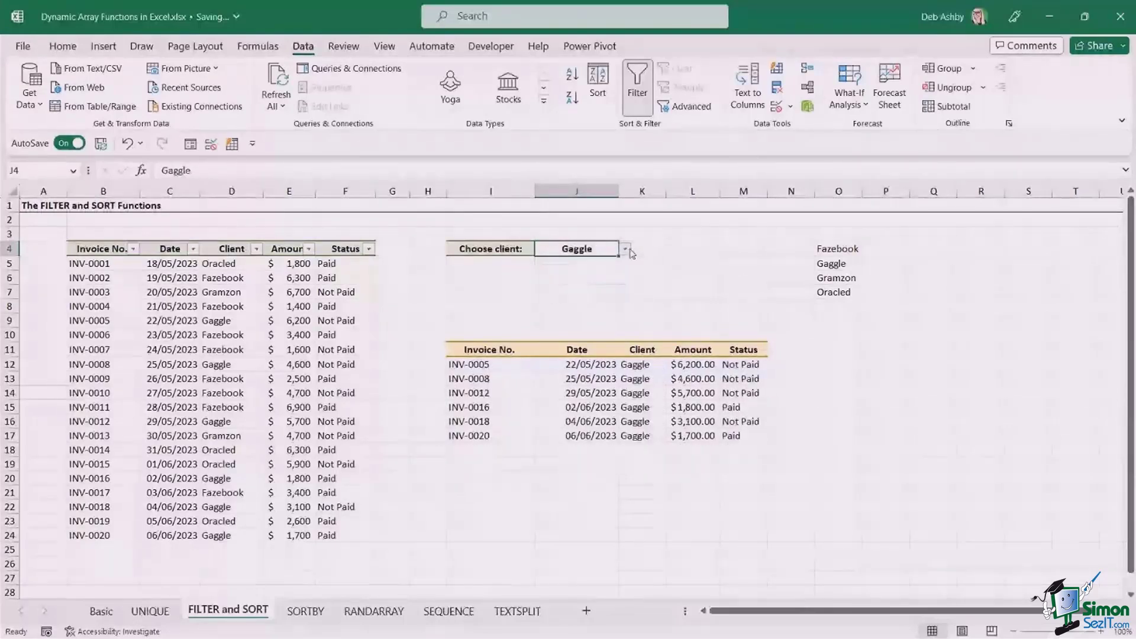
{"action": "left_click", "coordinate": [626, 250]}
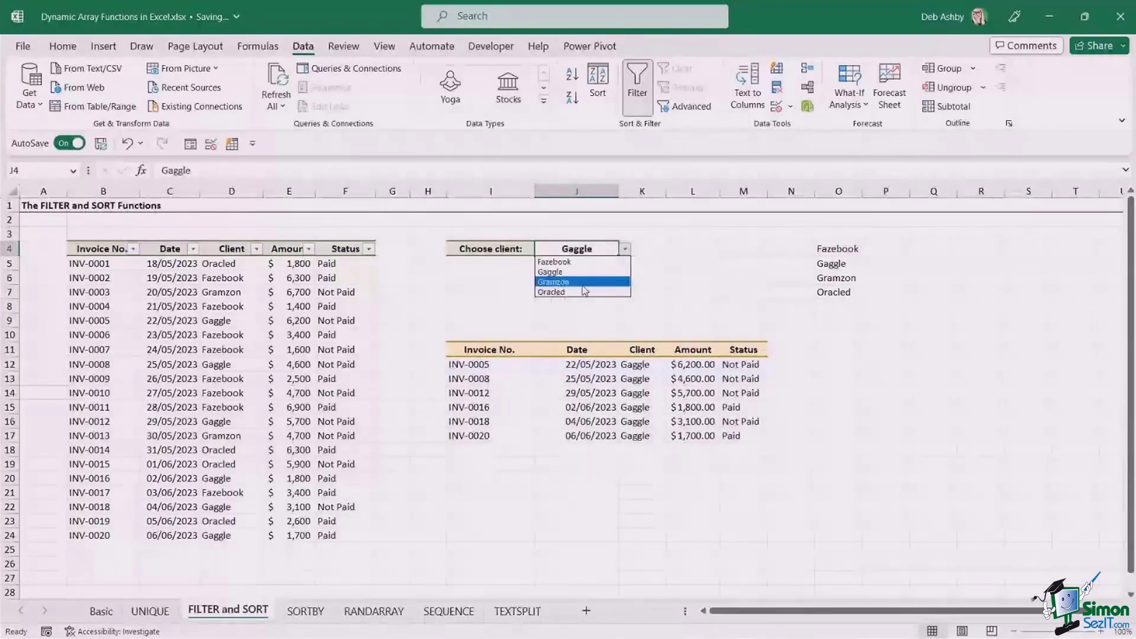
{"action": "left_click", "coordinate": [585, 290]}
Review the FILTER formula in I12 and the source ranges it references.
{"action": "left_click", "coordinate": [509, 372]}
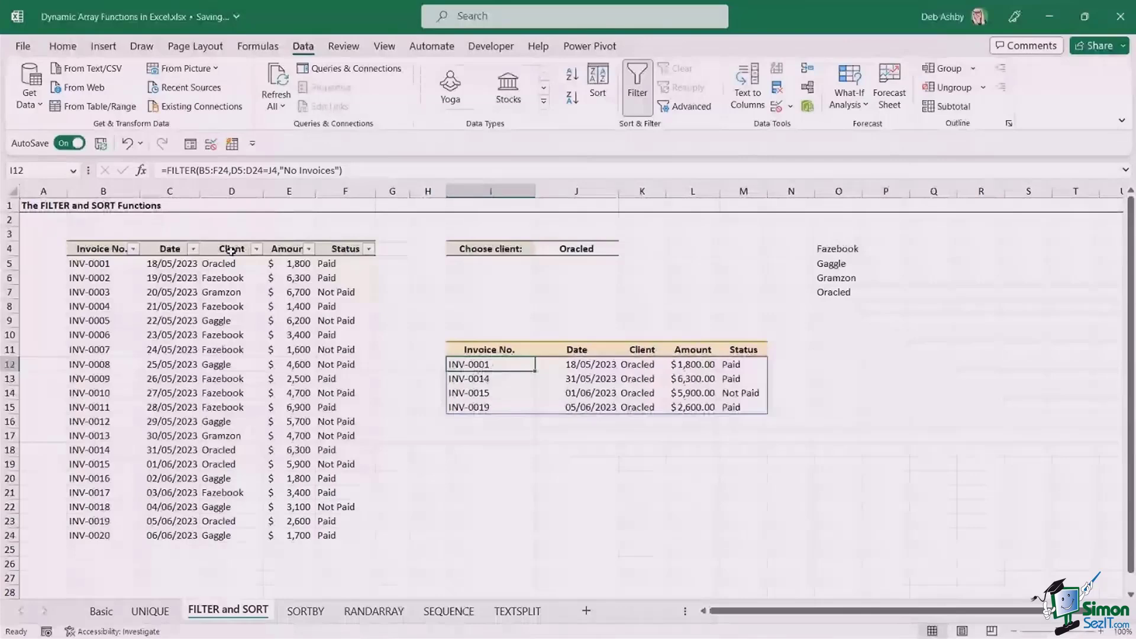
{"action": "left_click", "coordinate": [160, 172]}
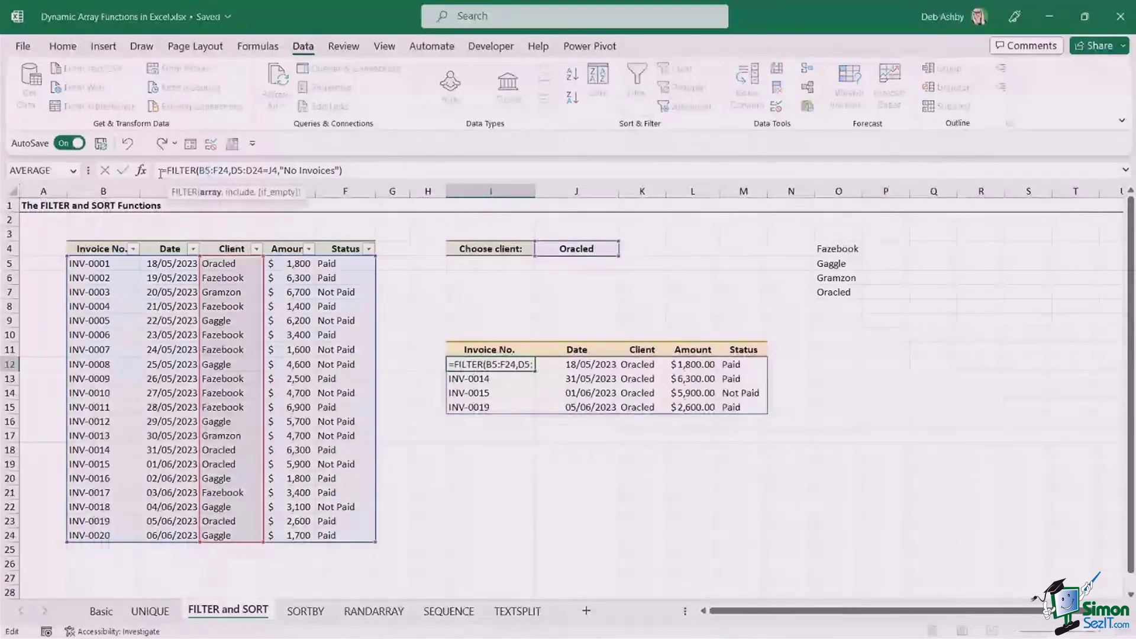
{"action": "left_click", "coordinate": [595, 379]}
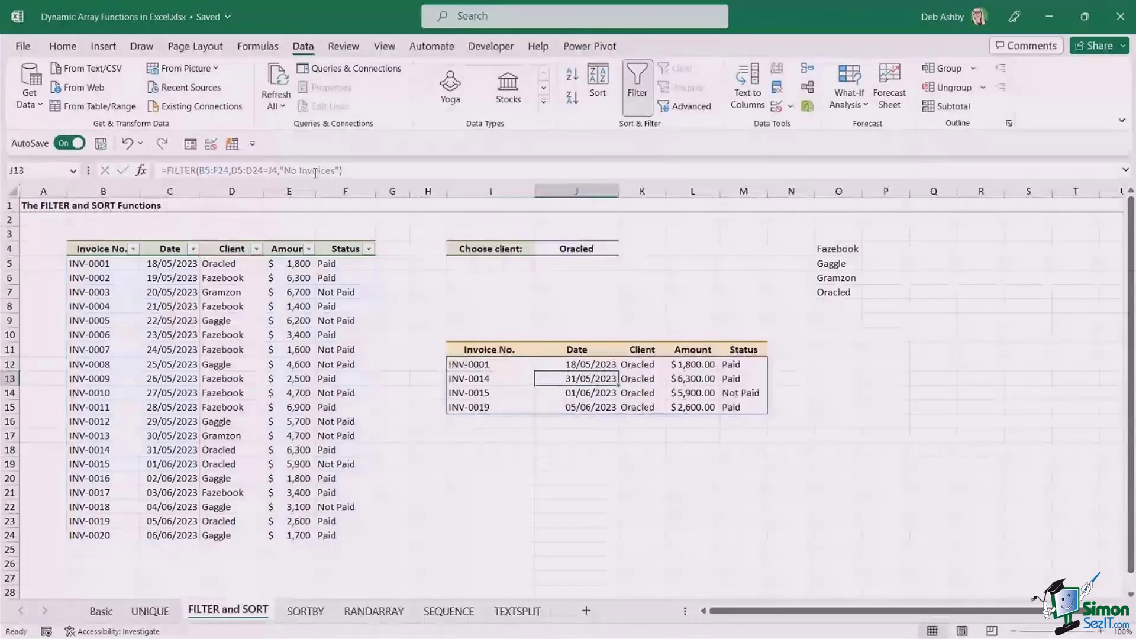
Delete the FILTER formula from I12 to empty the output area below the headers.
{"action": "left_click", "coordinate": [509, 365]}
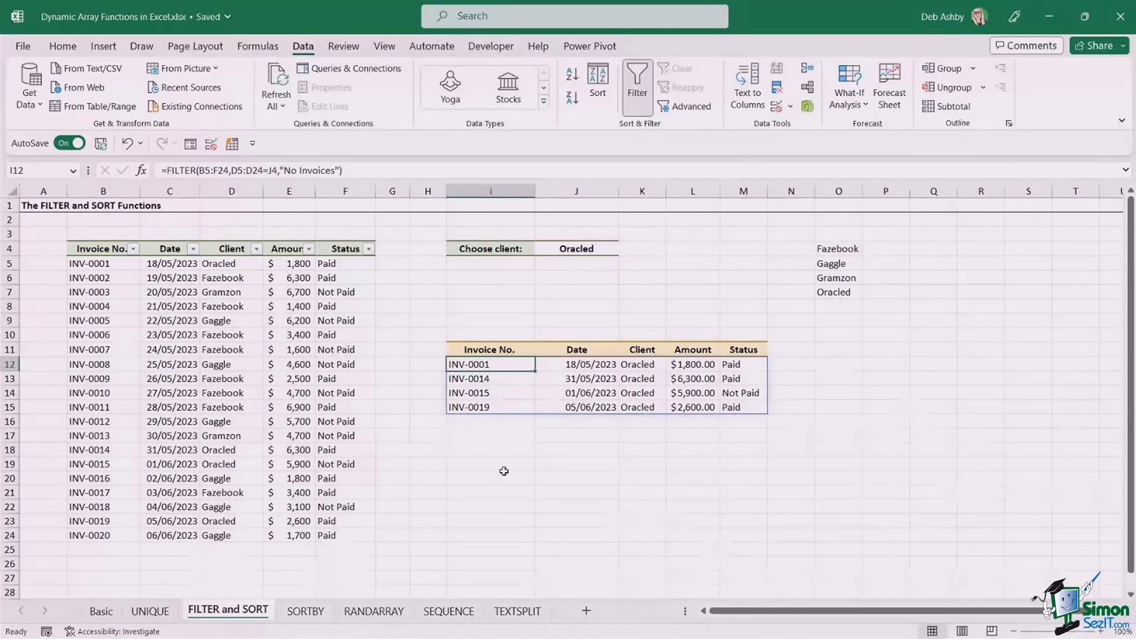
{"action": "key", "text": "Delete"}
{"action": "left_click", "coordinate": [591, 426]}
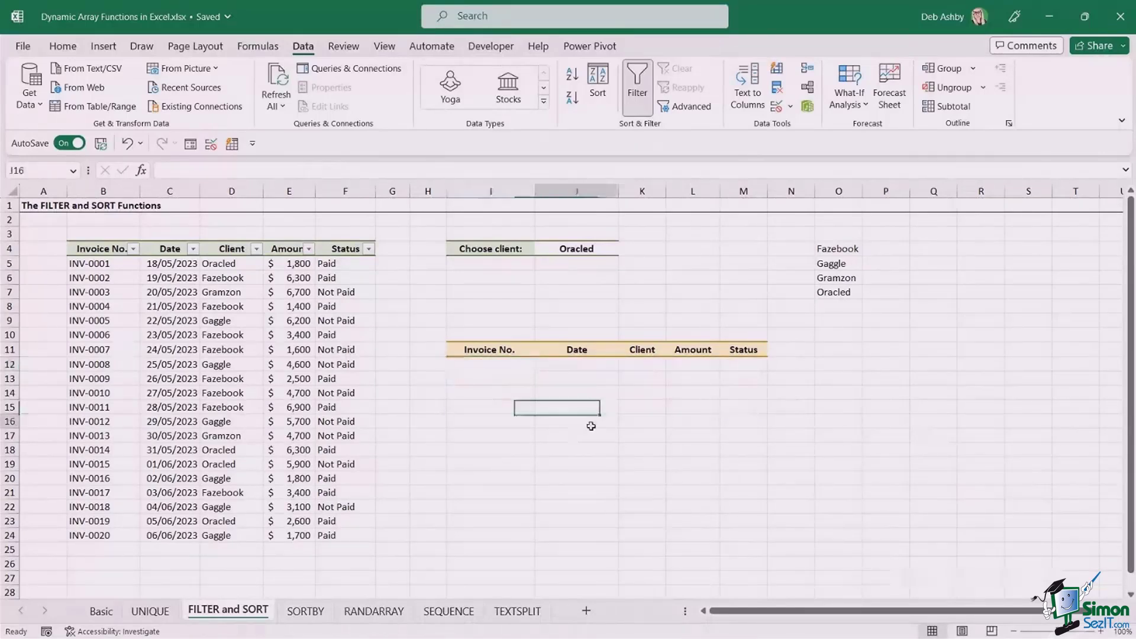
Start a new FILTER formula in I12 with B5:F24 as the array and (D5:D24=J4) as the first bracketed condition.
{"action": "left_click", "coordinate": [527, 365]}
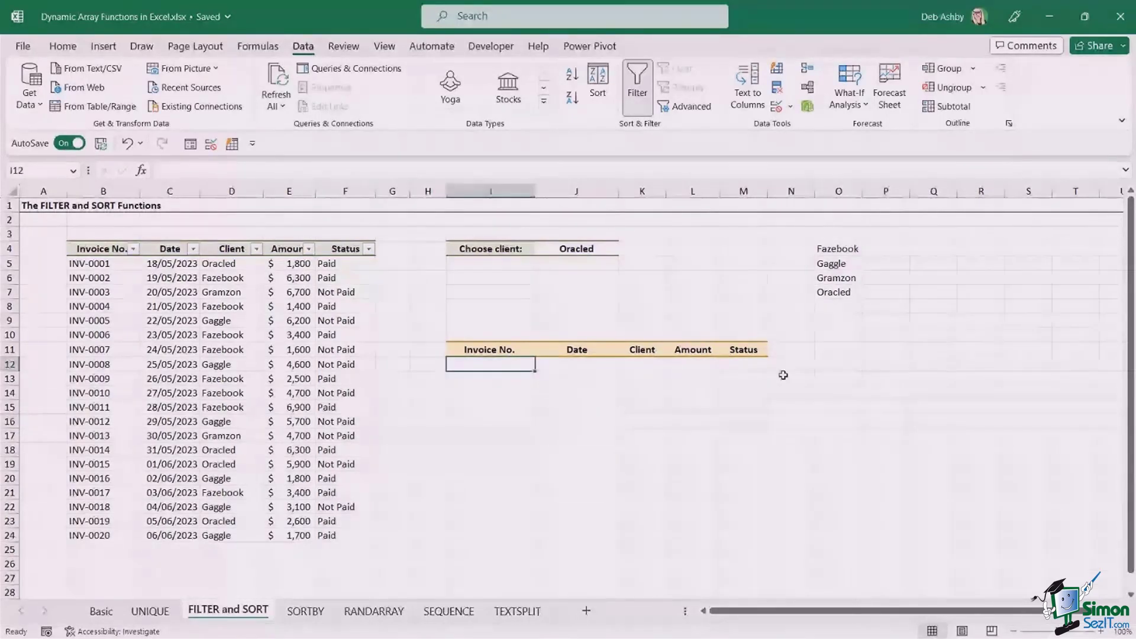
{"action": "type", "text": "=FILT"}
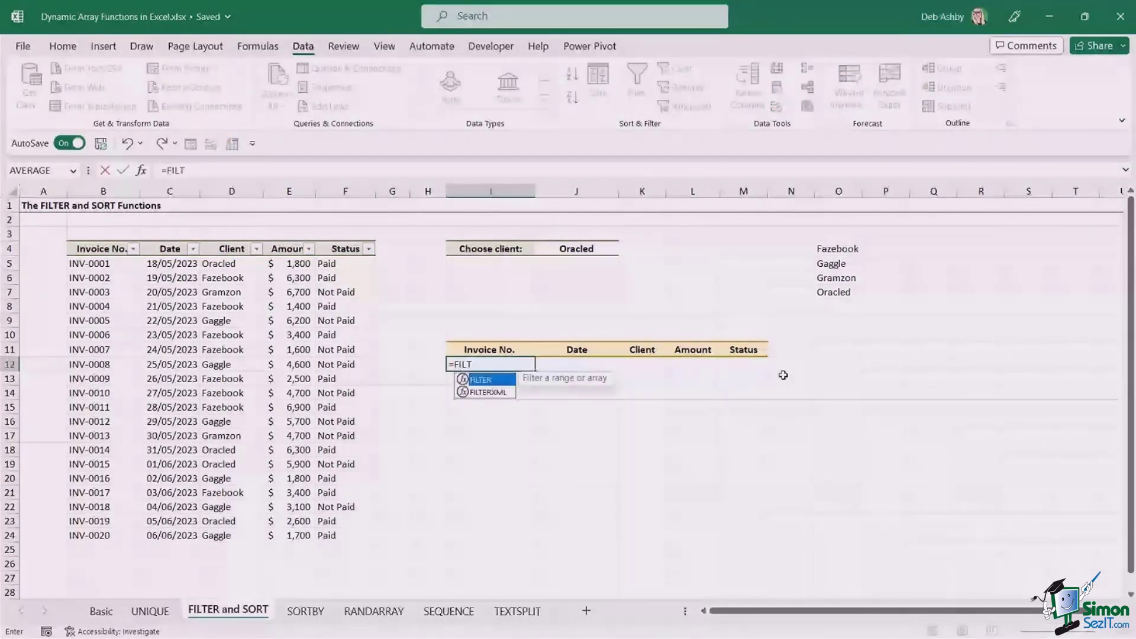
{"action": "key", "text": "Tab"}
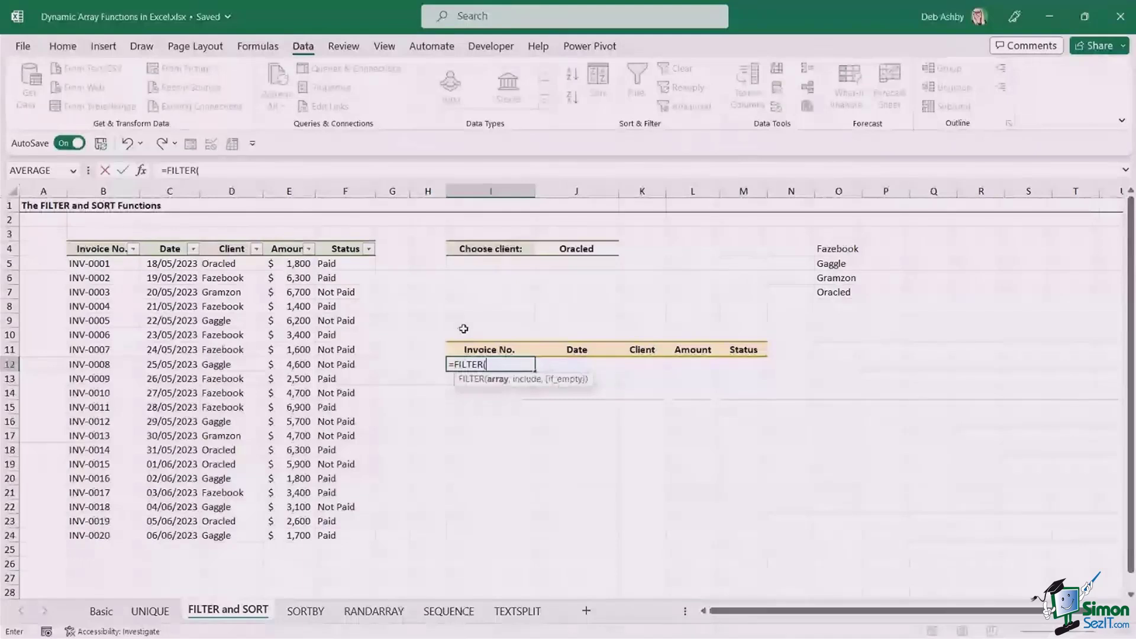
{"action": "left_click_drag", "start_coordinate": [71, 263], "coordinate": [339, 532]}
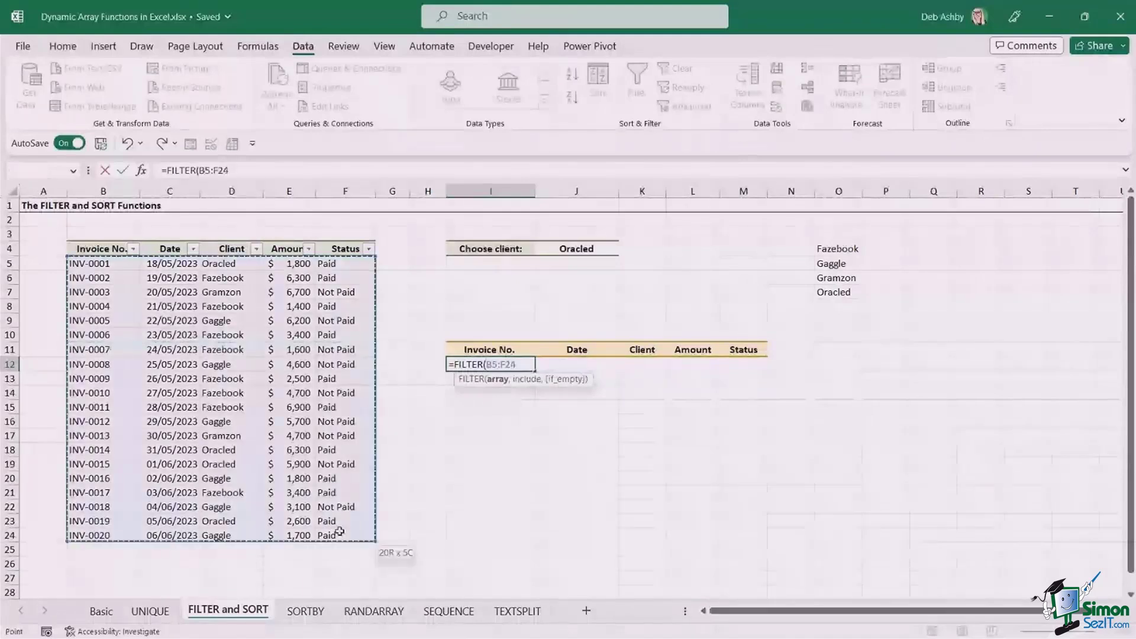
{"action": "type", "text": ","}
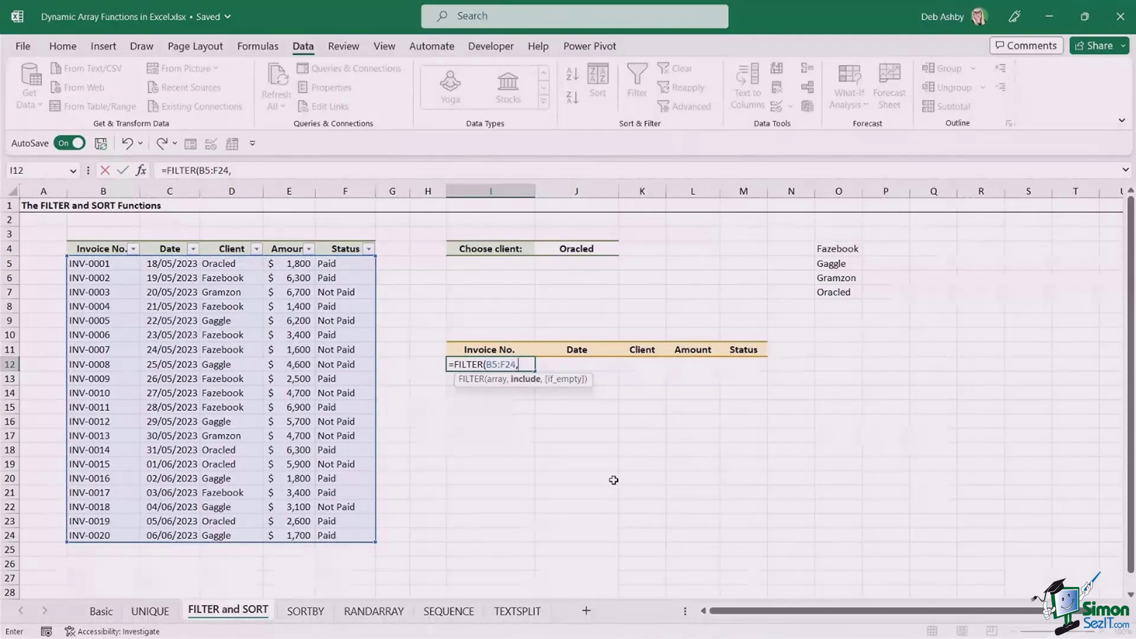
{"action": "type", "text": "("}
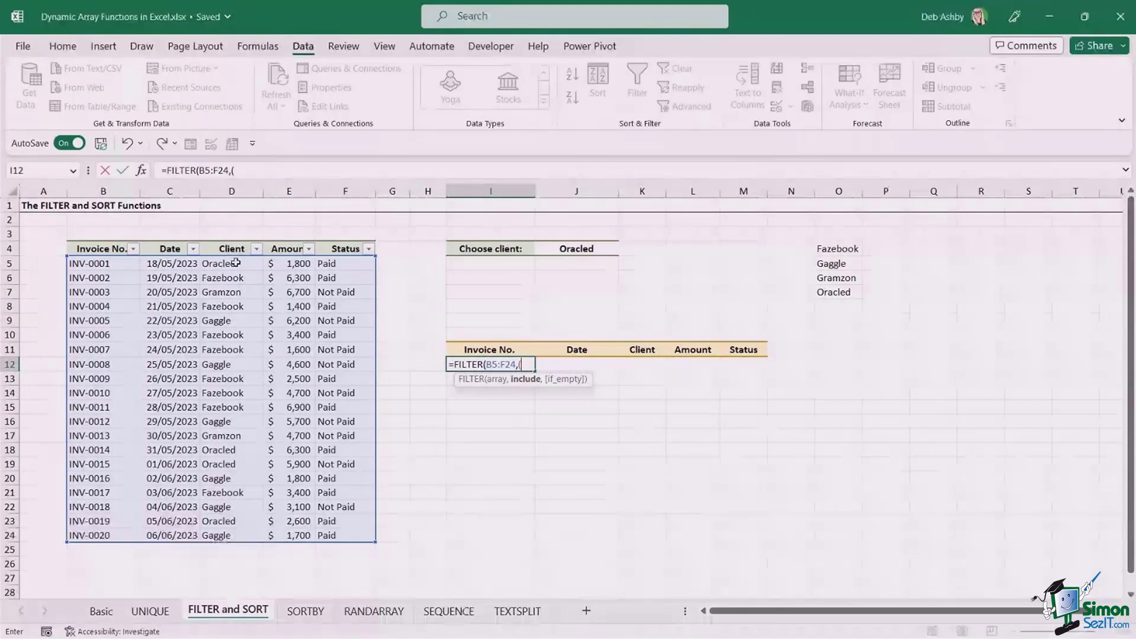
{"action": "left_click_drag", "start_coordinate": [236, 263], "coordinate": [231, 535]}
{"action": "type", "text": "="}
{"action": "left_click", "coordinate": [579, 249]}
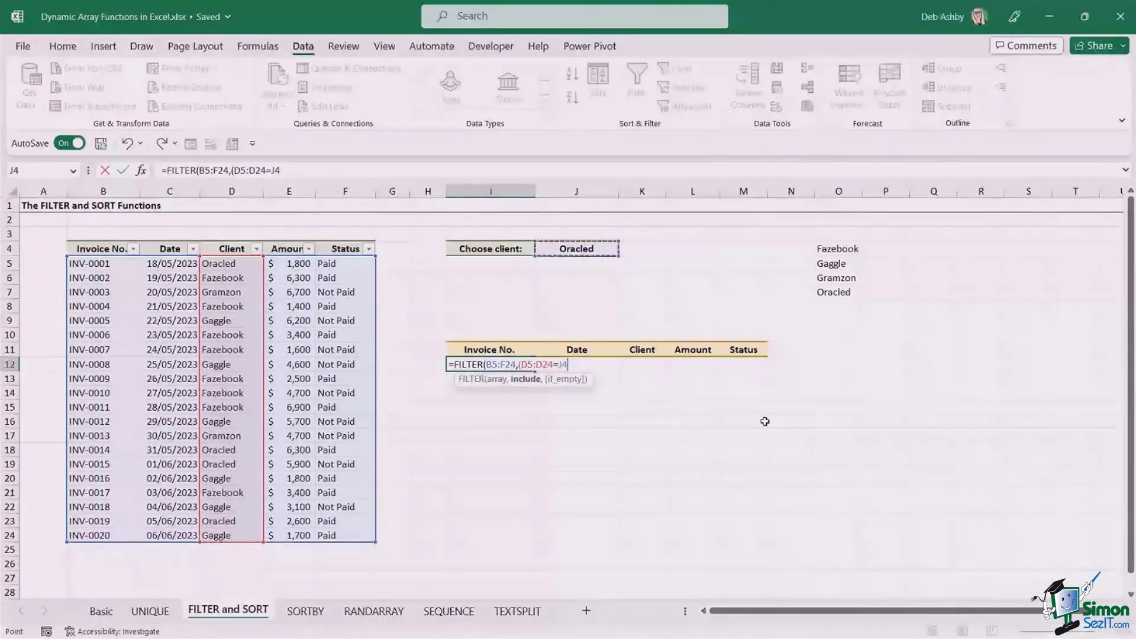
{"action": "type", "text": ")"}
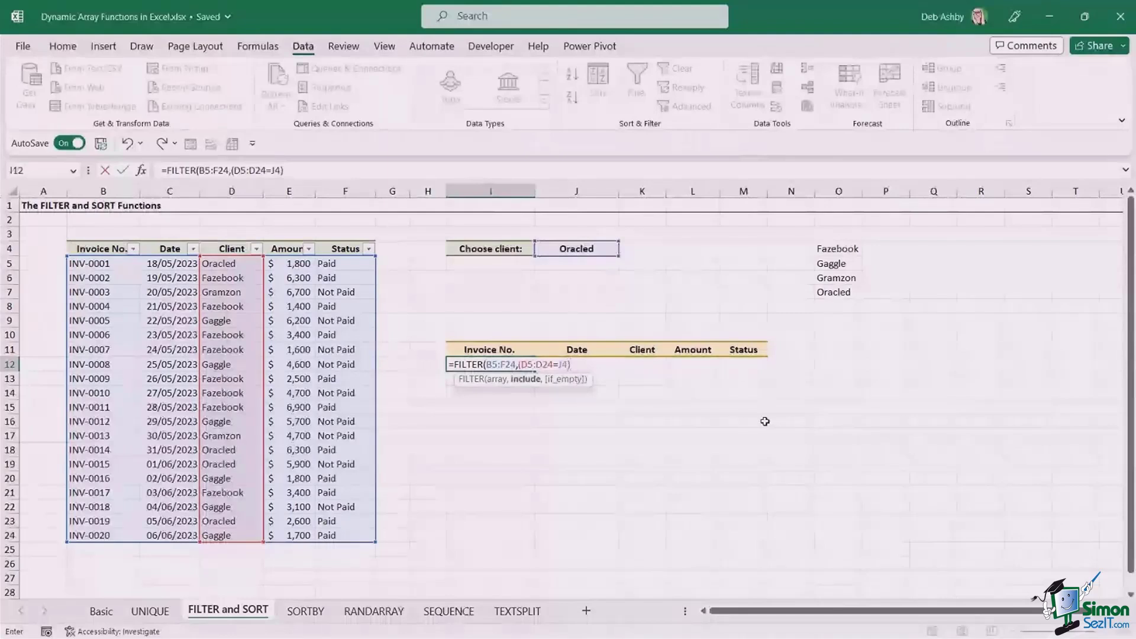
Add a second AND condition to the I12 formula by multiplying by (F5:F24="Paid").
{"action": "type", "text": "*"}
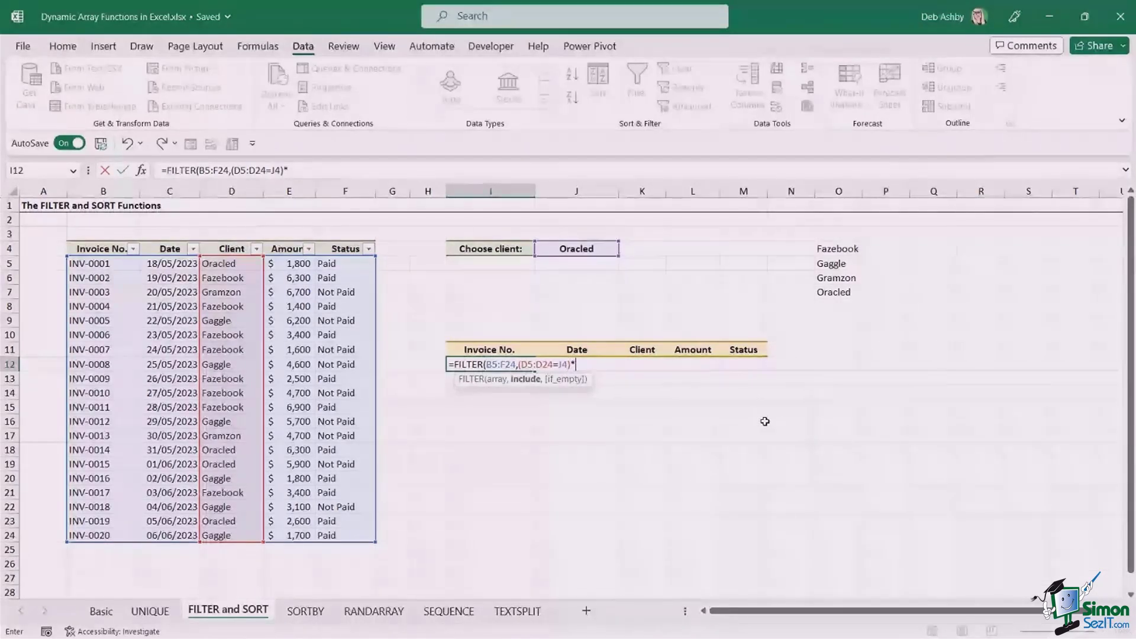
{"action": "type", "text": "("}
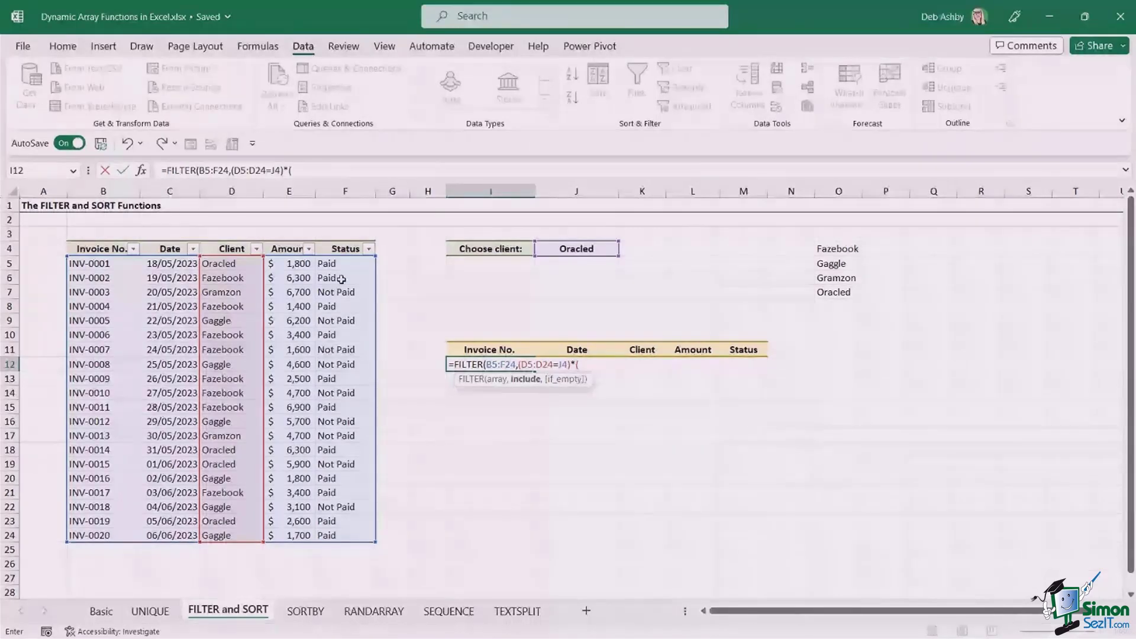
{"action": "left_click_drag", "start_coordinate": [340, 263], "coordinate": [339, 537]}
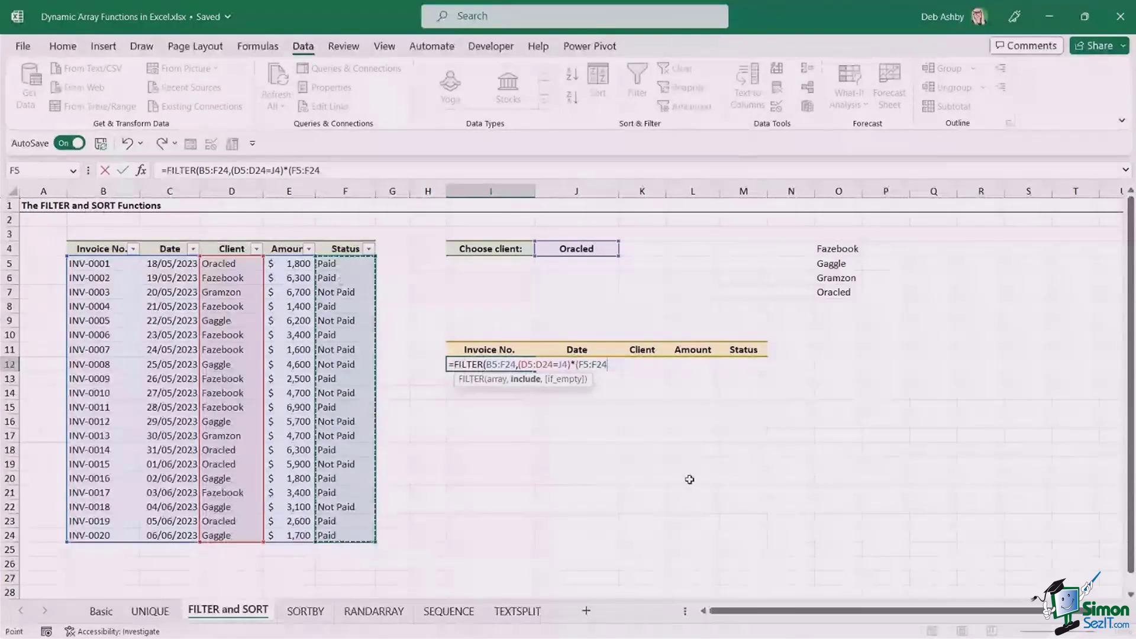
{"action": "type", "text": "=\"Pa"}
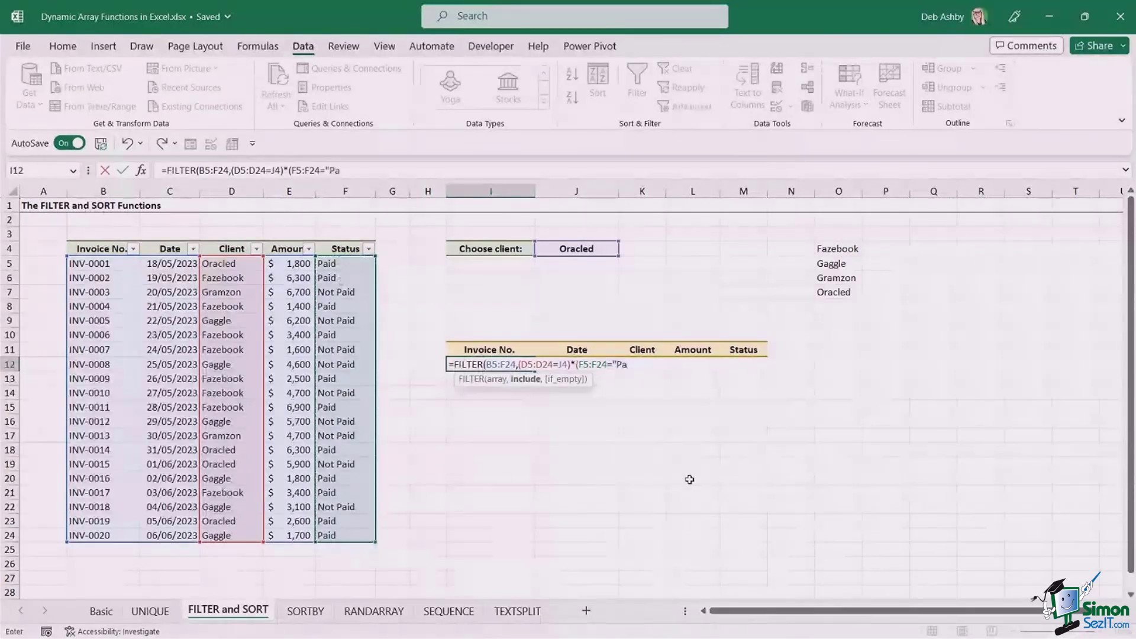
{"action": "type", "text": "id\"),"}
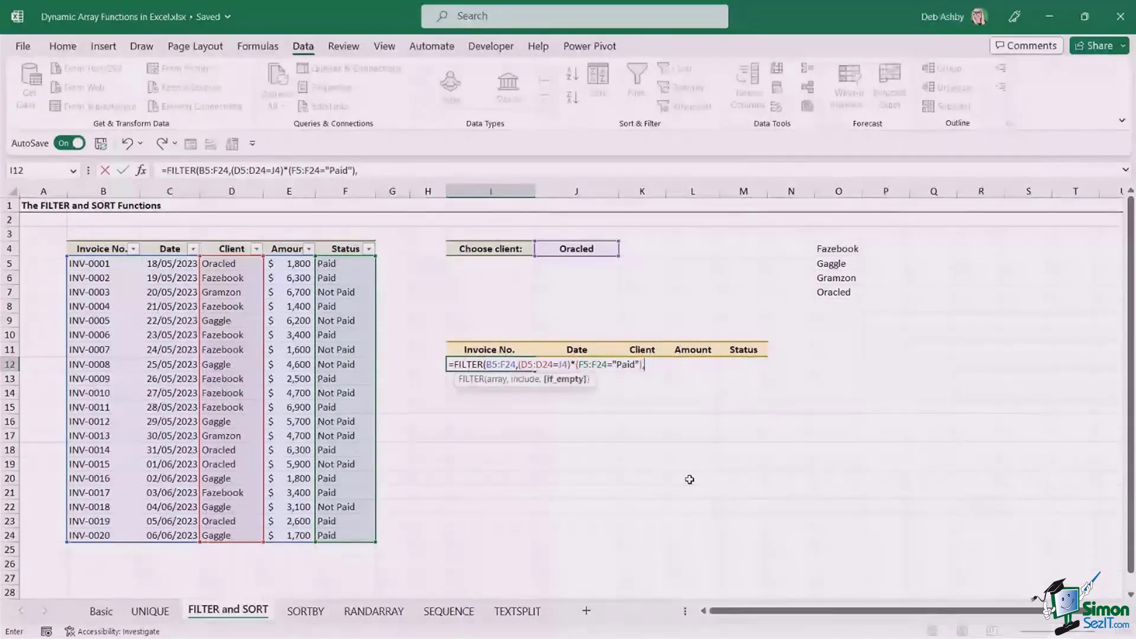
Finish the two-condition FILTER formula in I12 with "No Invoices" as the if_empty value and enter it.
{"action": "type", "text": "\""}
{"action": "type", "text": "No Invoices"}
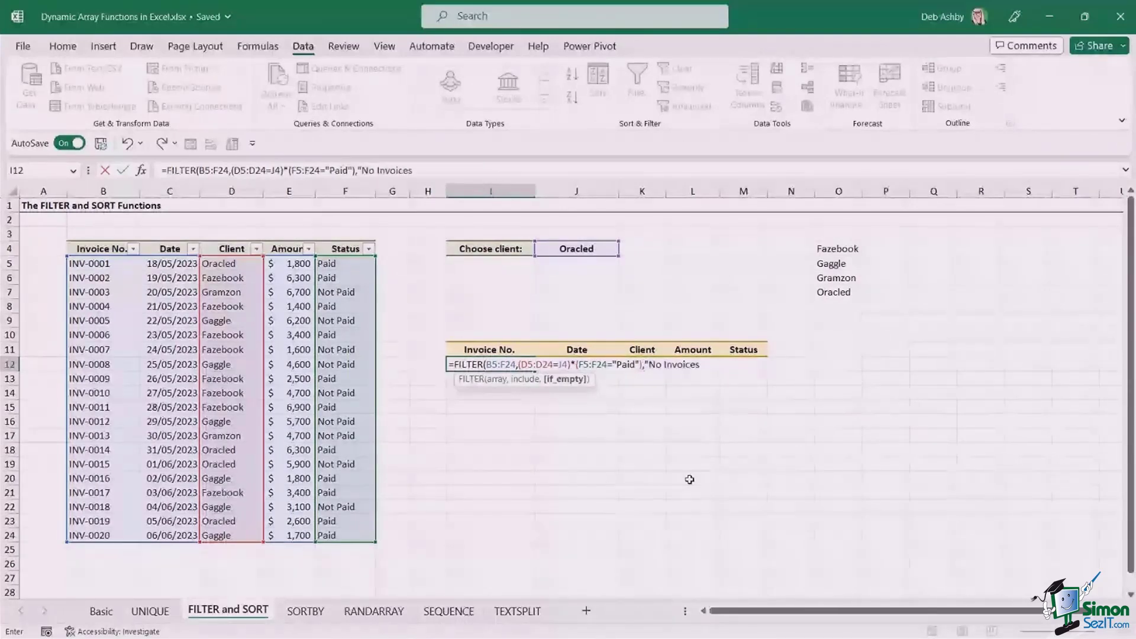
{"action": "type", "text": "\")"}
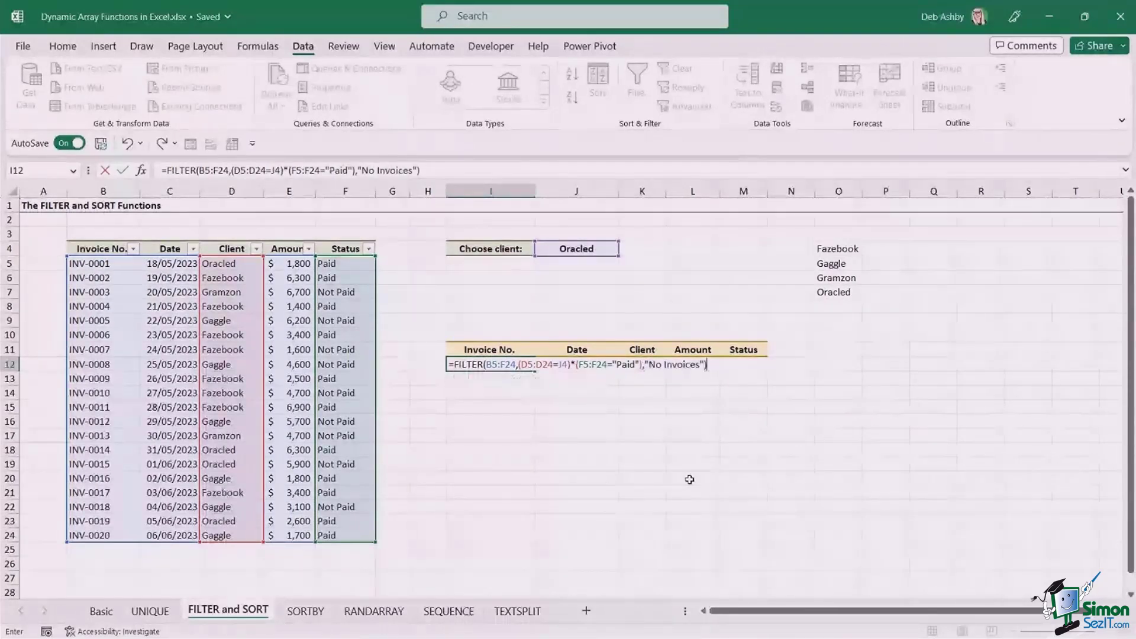
{"action": "key", "text": "Return"}
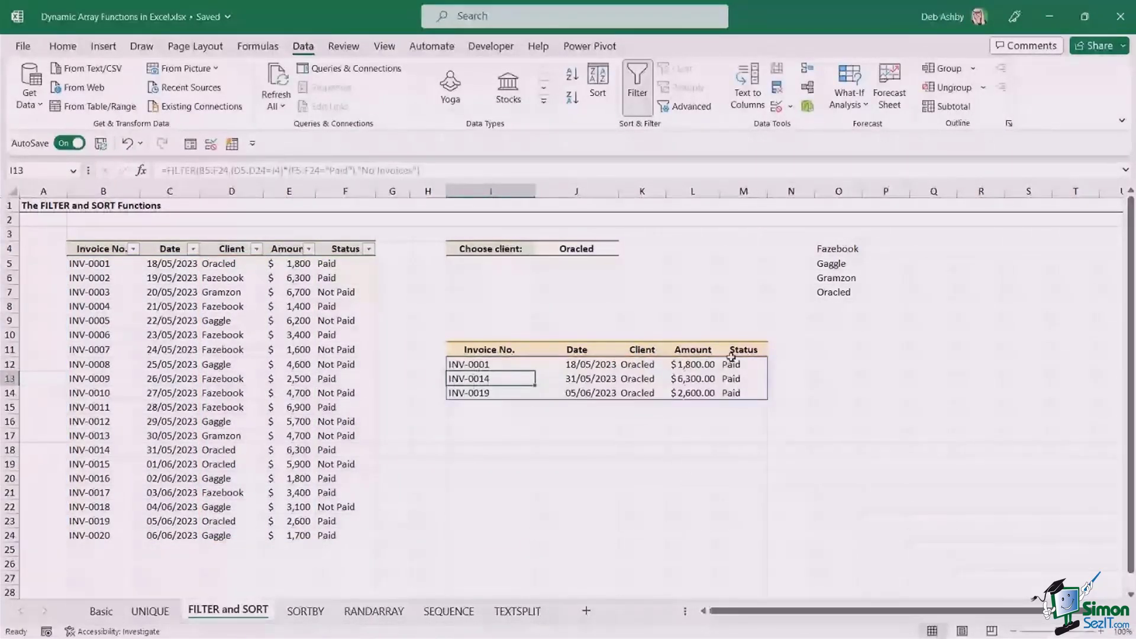
Test the paid-invoice filter by switching the client in J4 to Gramzon and then to Oracled.
{"action": "left_click", "coordinate": [601, 252]}
{"action": "left_click", "coordinate": [625, 251]}
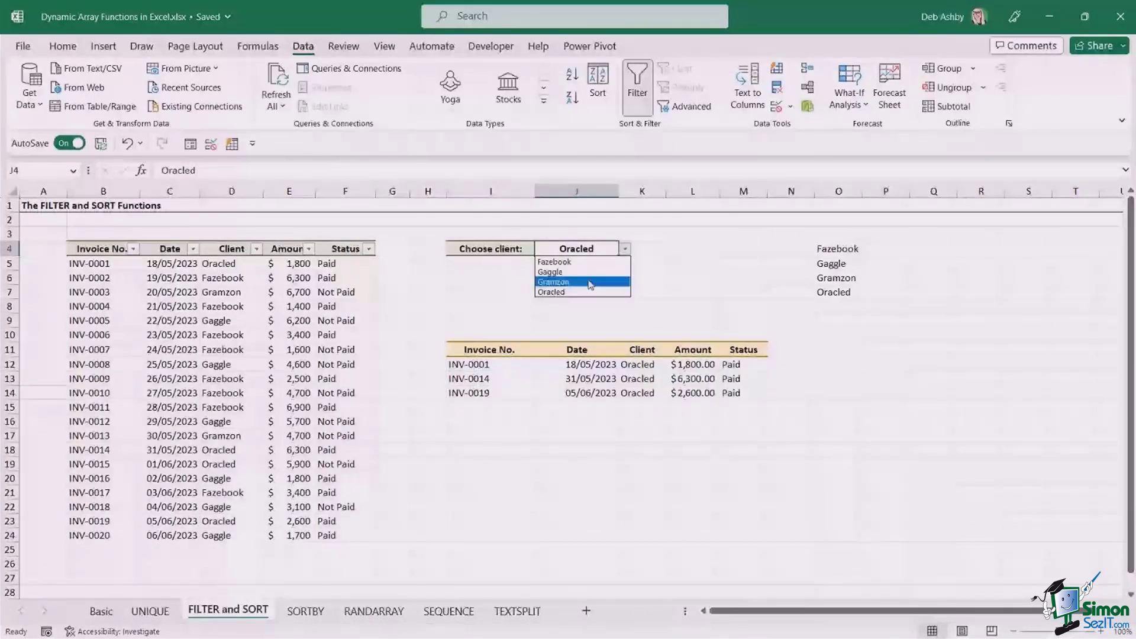
{"action": "left_click", "coordinate": [590, 283]}
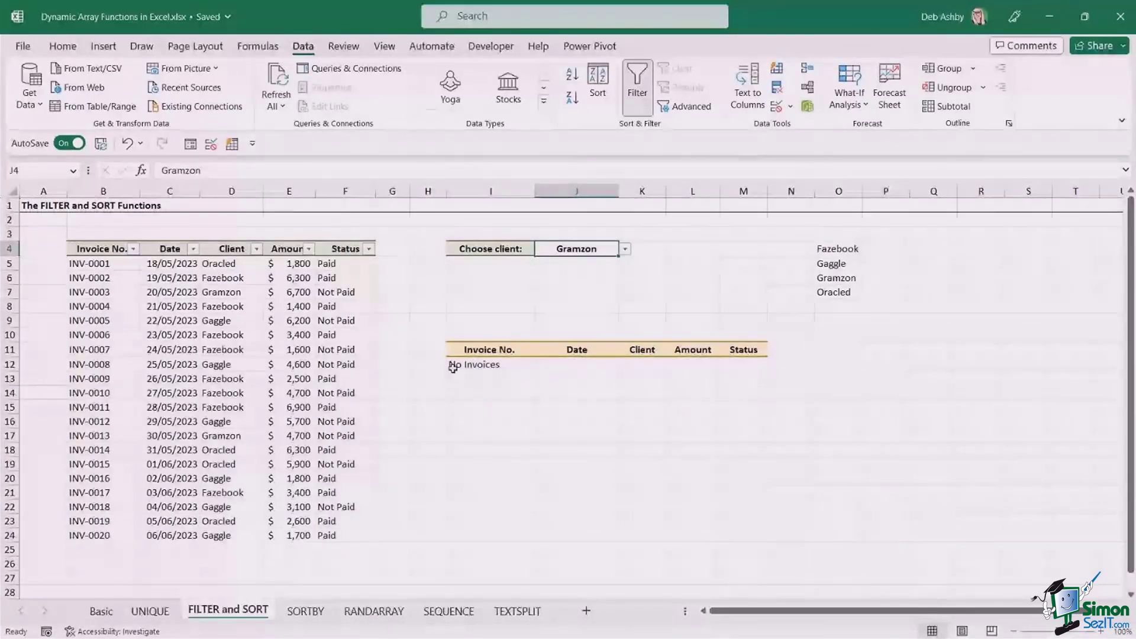
{"action": "left_click", "coordinate": [470, 364]}
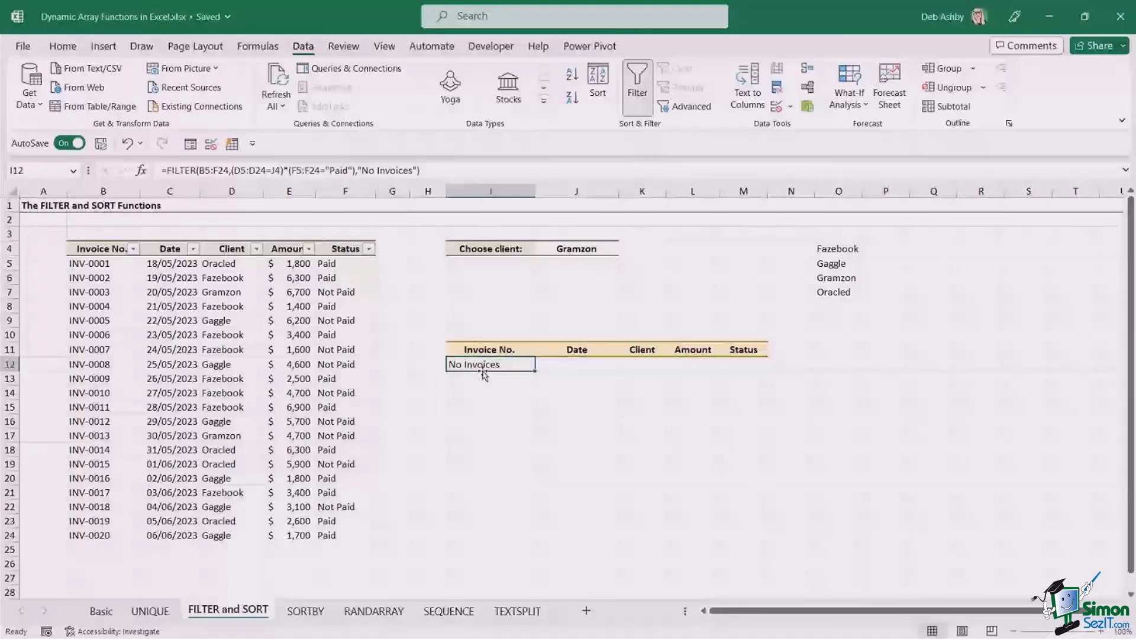
{"action": "left_click", "coordinate": [576, 248]}
{"action": "left_click", "coordinate": [625, 248]}
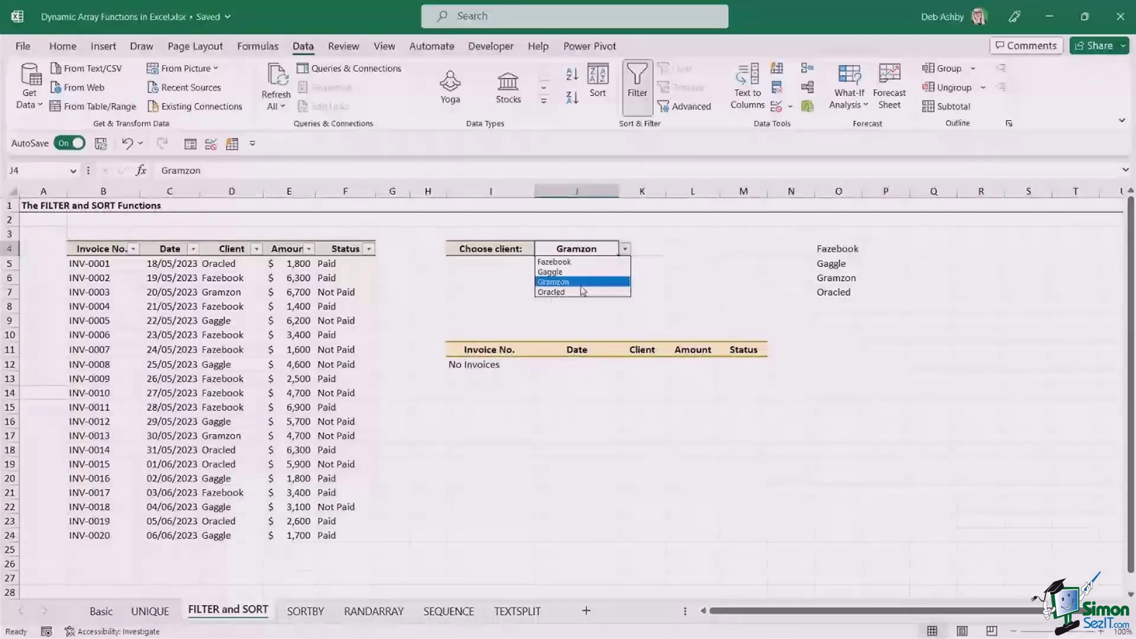
{"action": "left_click", "coordinate": [580, 292]}
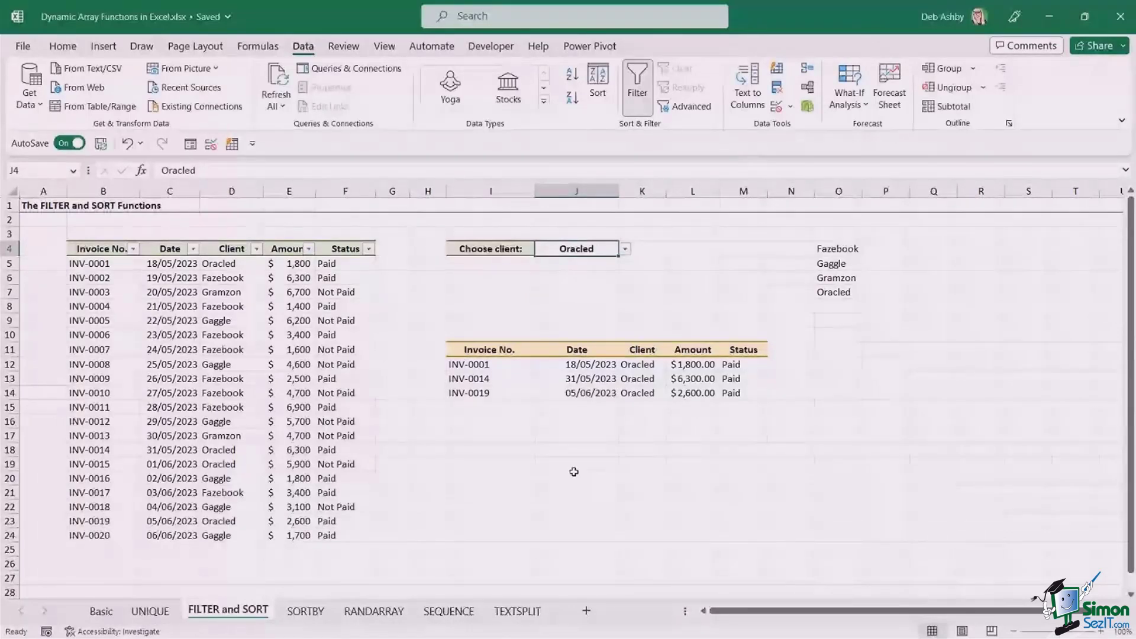
Change the I12 formula to OR logic by replacing the * between the two conditions with +.
{"action": "left_click", "coordinate": [493, 367]}
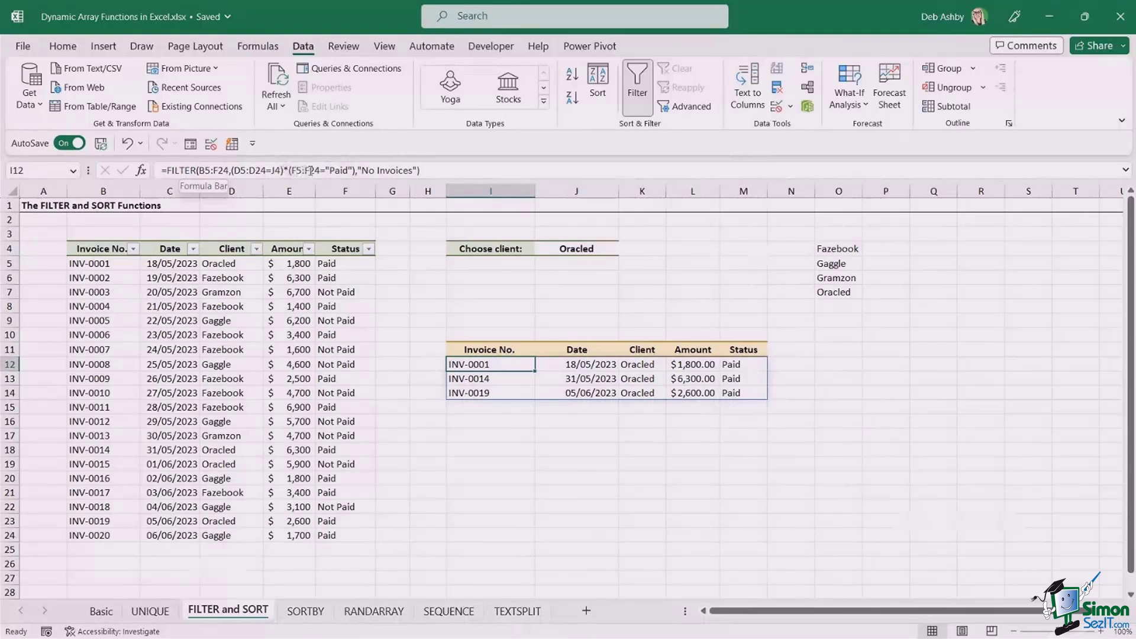
{"action": "left_click", "coordinate": [354, 171]}
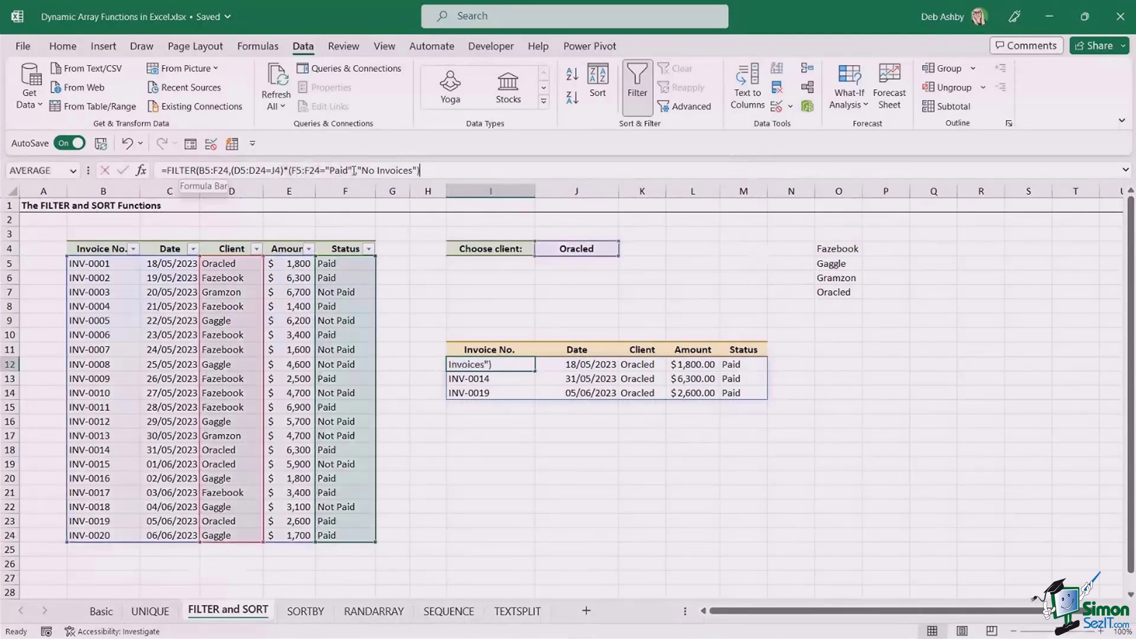
{"action": "type", "text": ","}
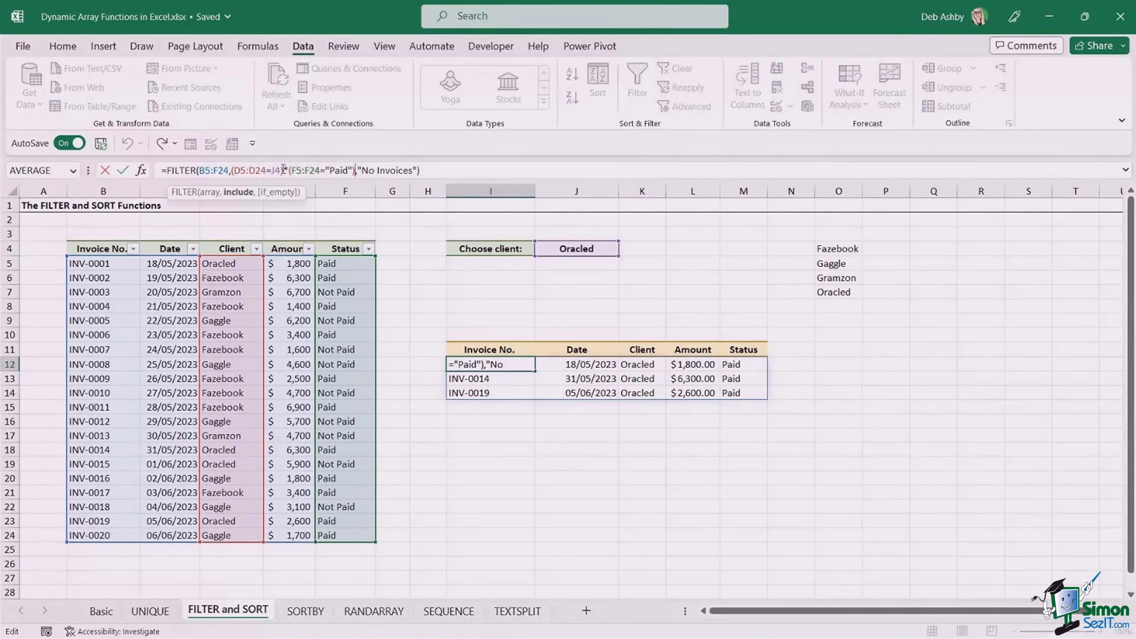
{"action": "left_click_drag", "start_coordinate": [284, 171], "coordinate": [288, 171]}
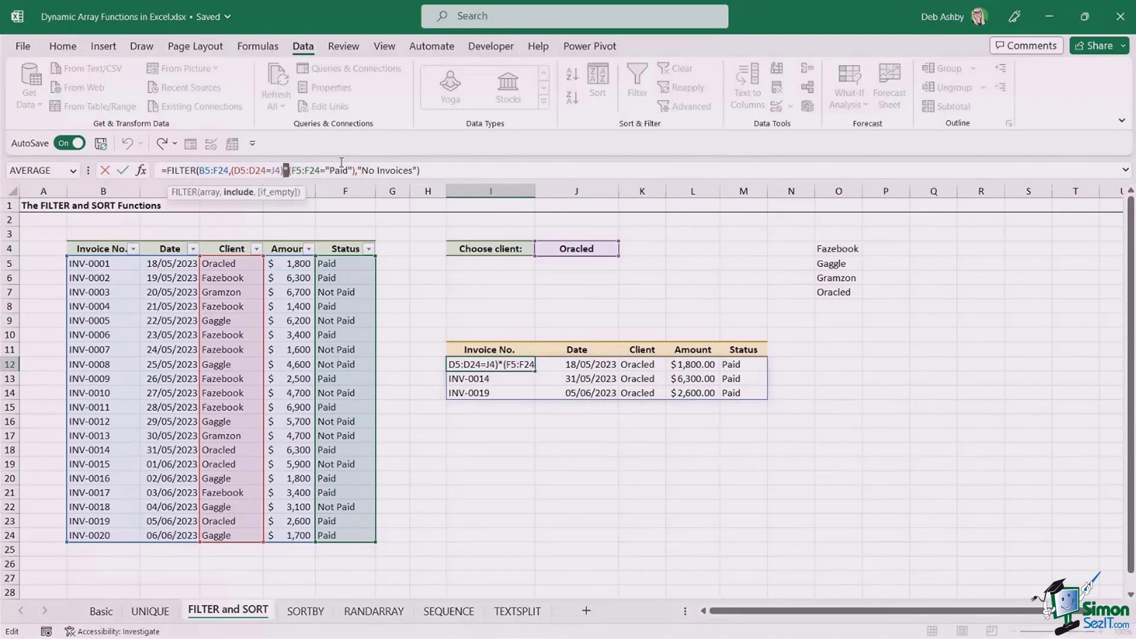
{"action": "type", "text": "+"}
{"action": "key", "text": "Return"}
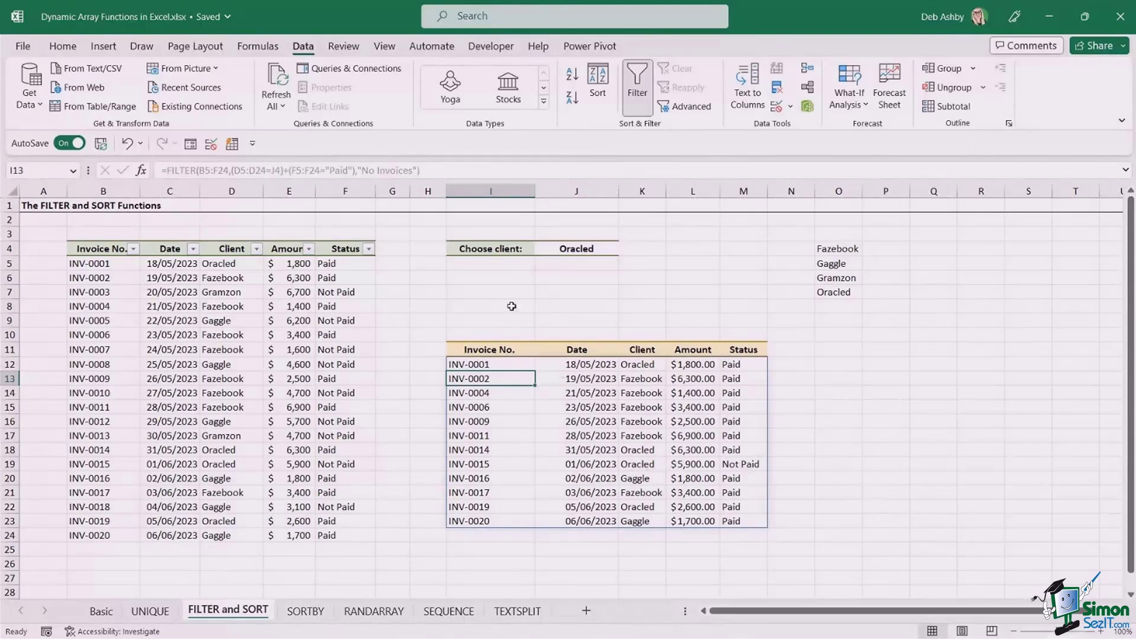
Examine the + operator joining the client and status conditions in the I12 formula.
{"action": "left_click", "coordinate": [462, 362]}
{"action": "left_click_drag", "start_coordinate": [284, 171], "coordinate": [290, 171]}
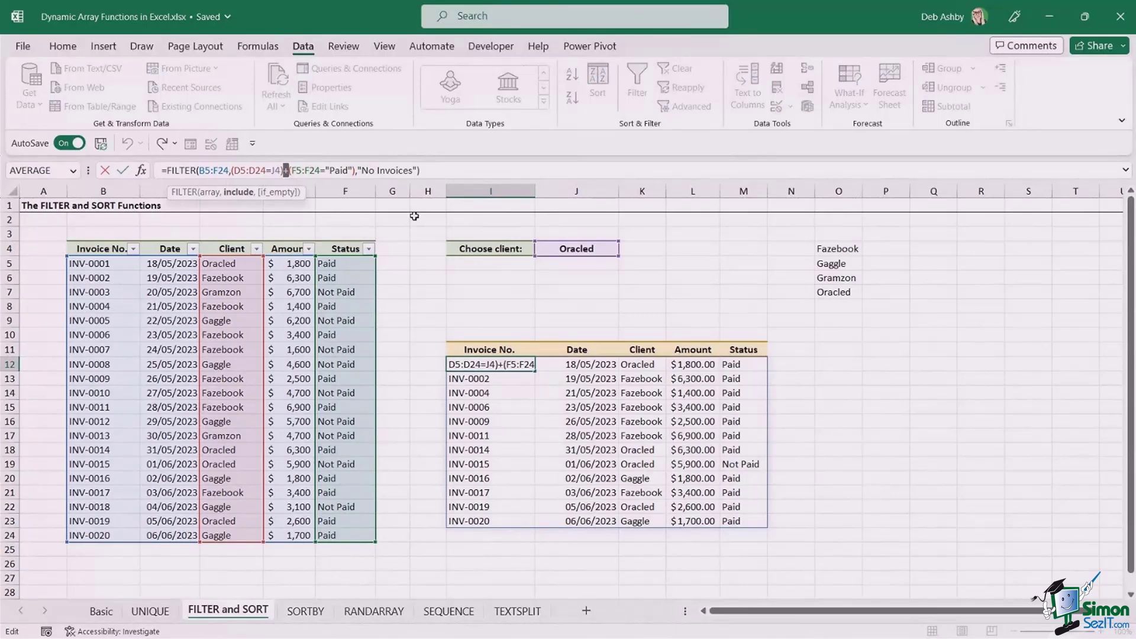
{"action": "key", "text": "Escape"}
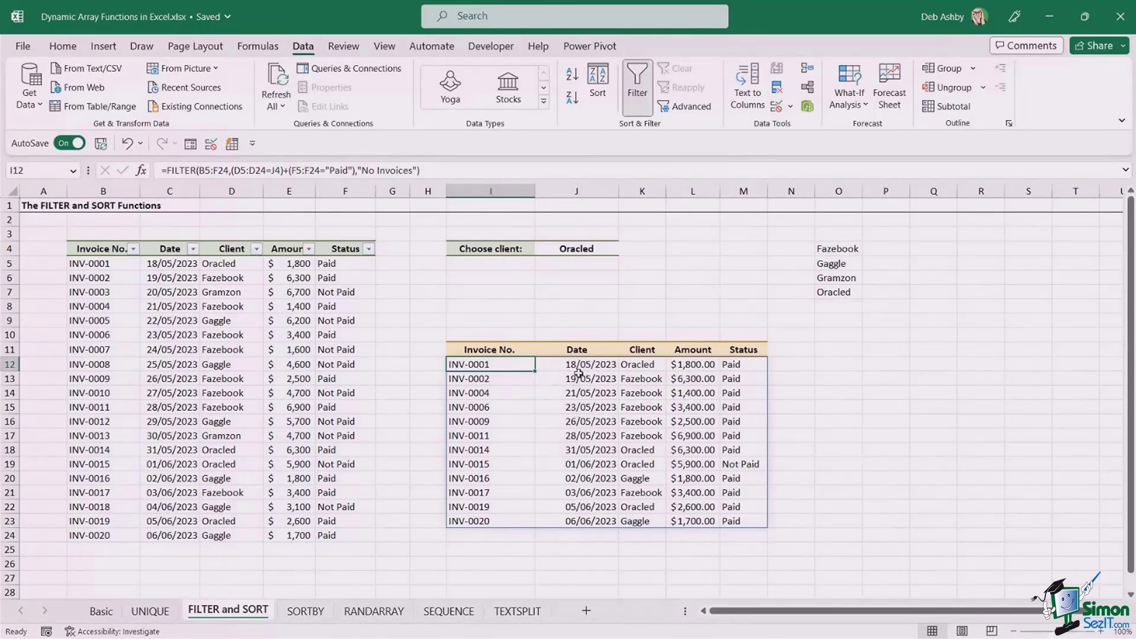
Wrap the FILTER formula in I12 in a SORT function with sort index 2 to order the invoices by date.
{"action": "left_click", "coordinate": [167, 171]}
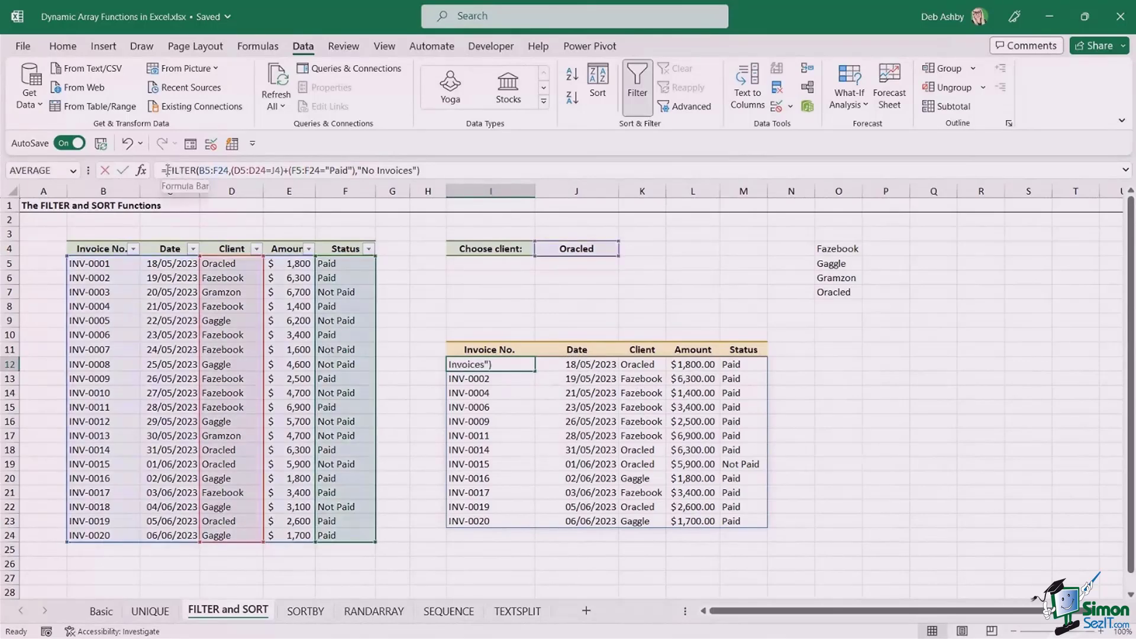
{"action": "type", "text": "SORT("}
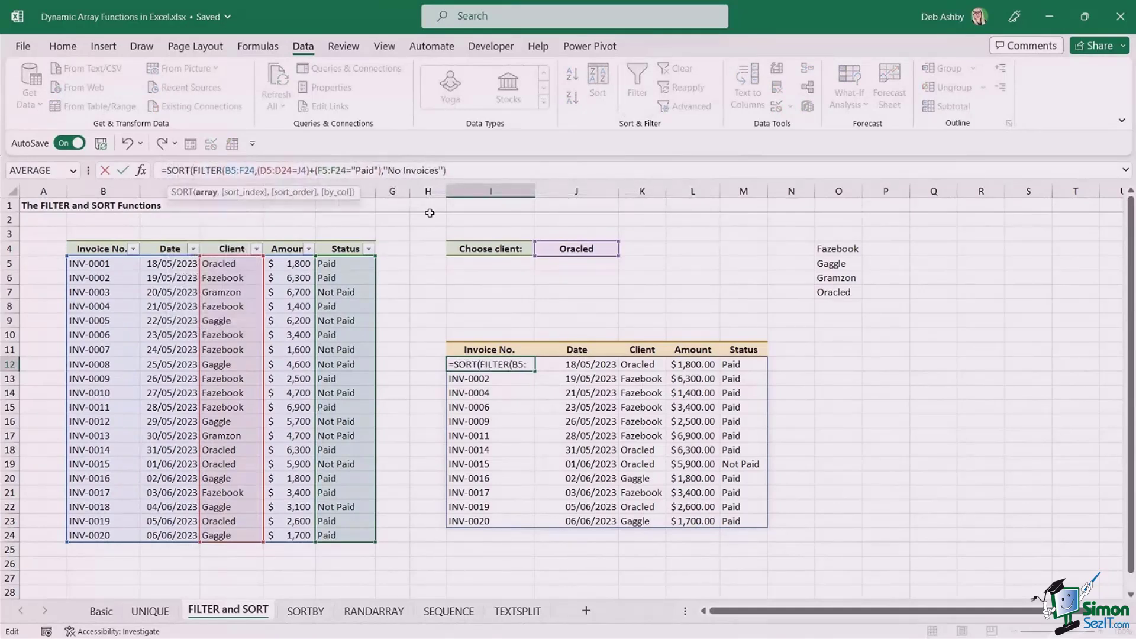
{"action": "left_click", "coordinate": [208, 192]}
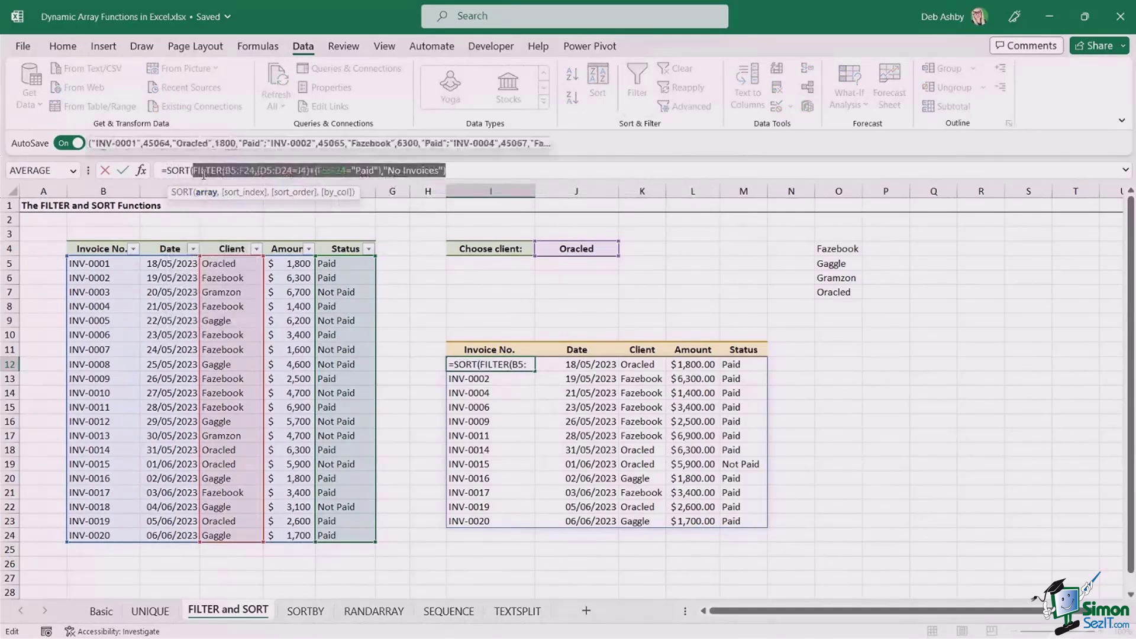
{"action": "left_click", "coordinate": [462, 170]}
{"action": "type", "text": ","}
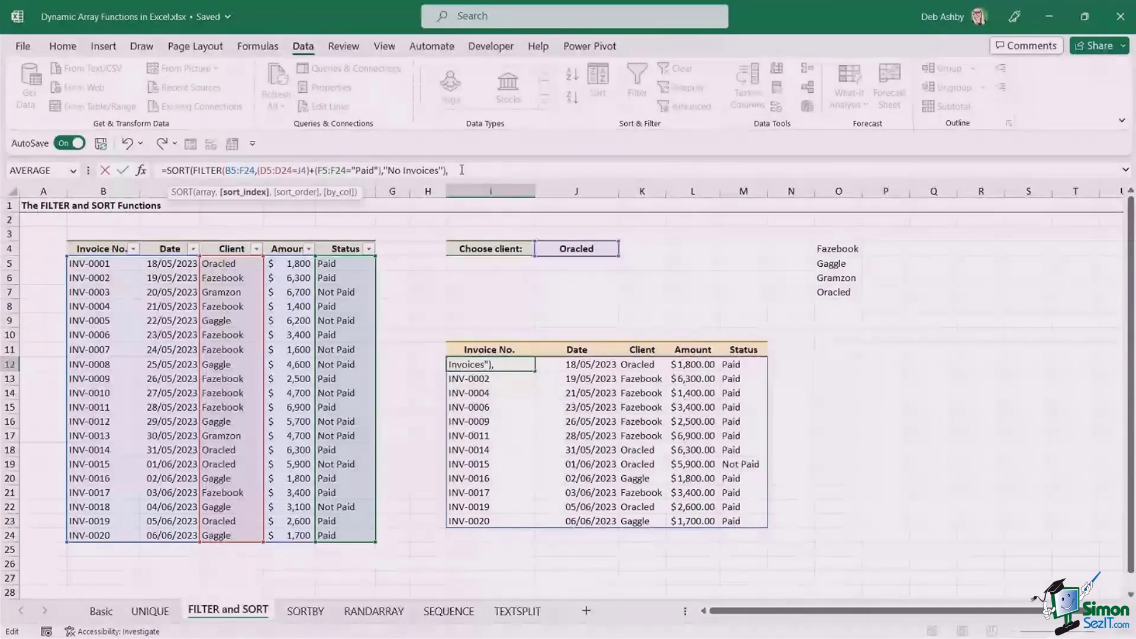
{"action": "type", "text": "2)"}
{"action": "key", "text": "Return"}
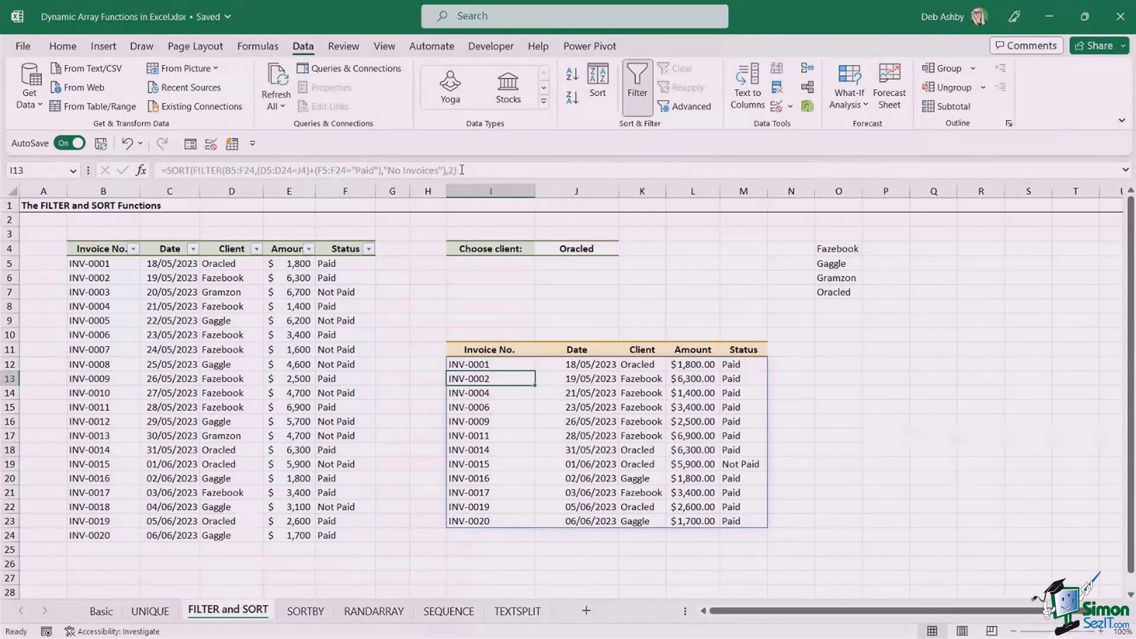
{"action": "left_click", "coordinate": [865, 419]}
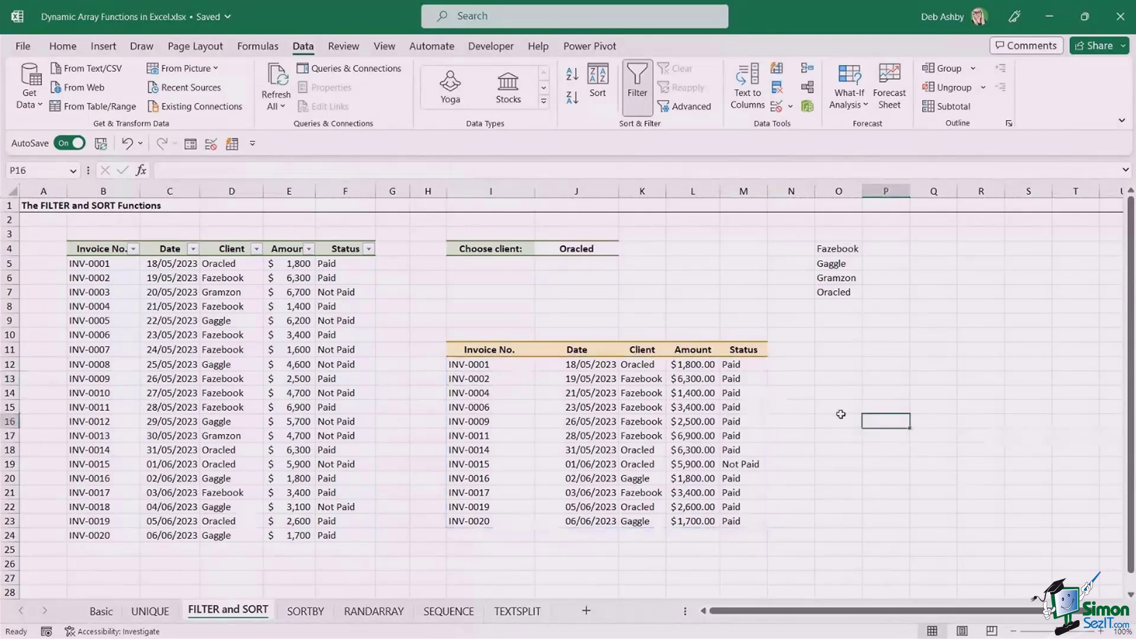
On the SORTBY sheet, start a SORTBY formula in H6 with the whole invoice table, Table3, as the array.
{"action": "left_click", "coordinate": [305, 618]}
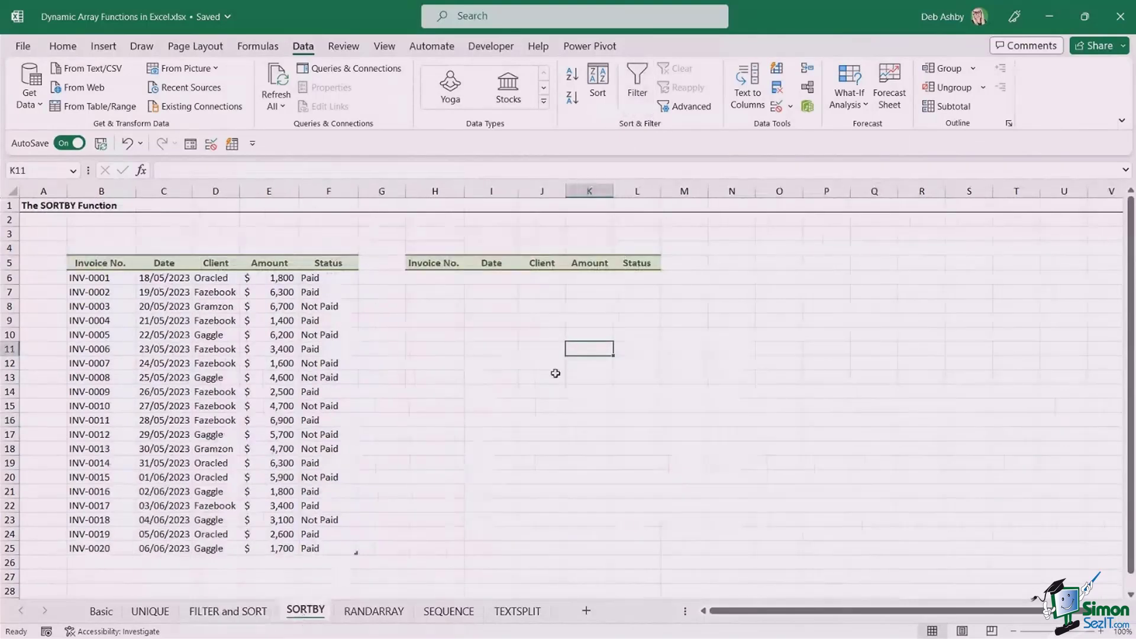
{"action": "left_click", "coordinate": [500, 369]}
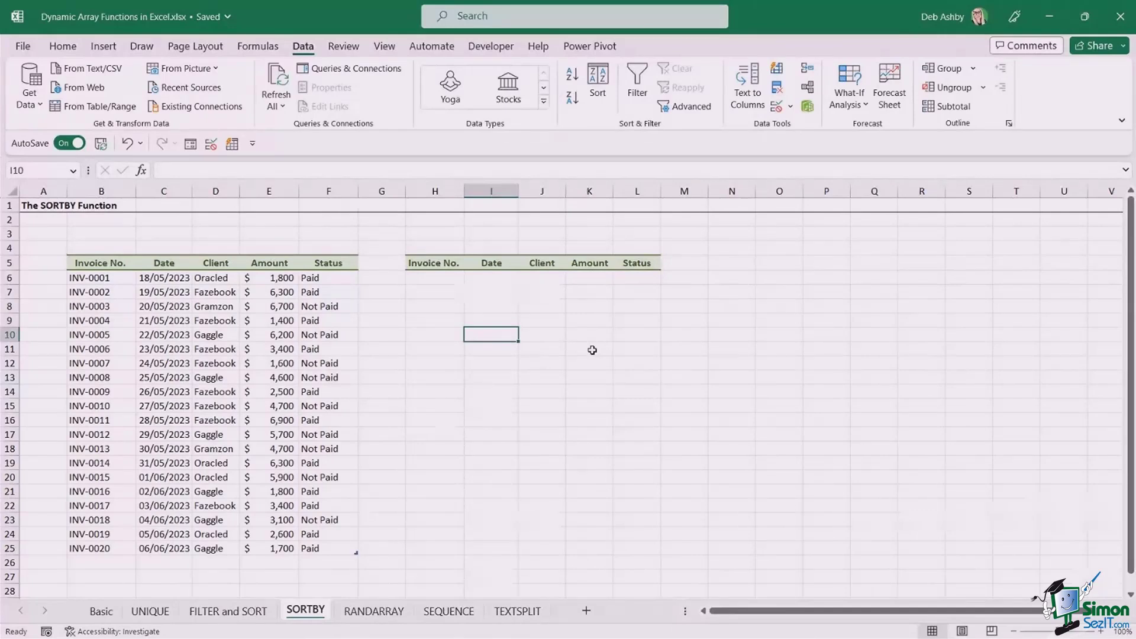
{"action": "left_click", "coordinate": [628, 350]}
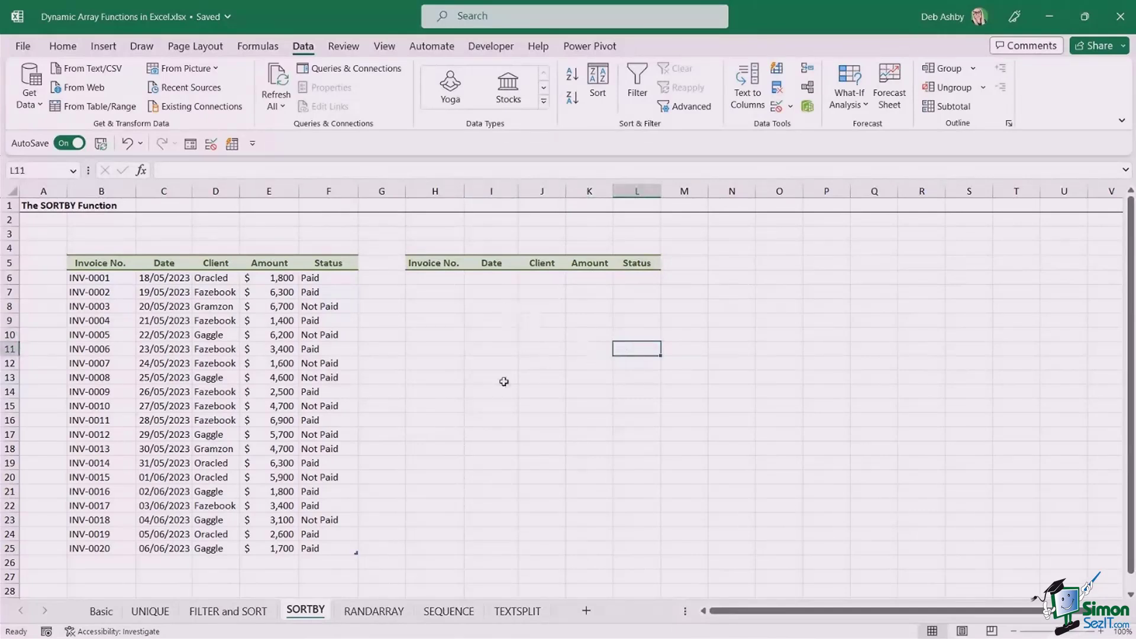
{"action": "left_click", "coordinate": [434, 280]}
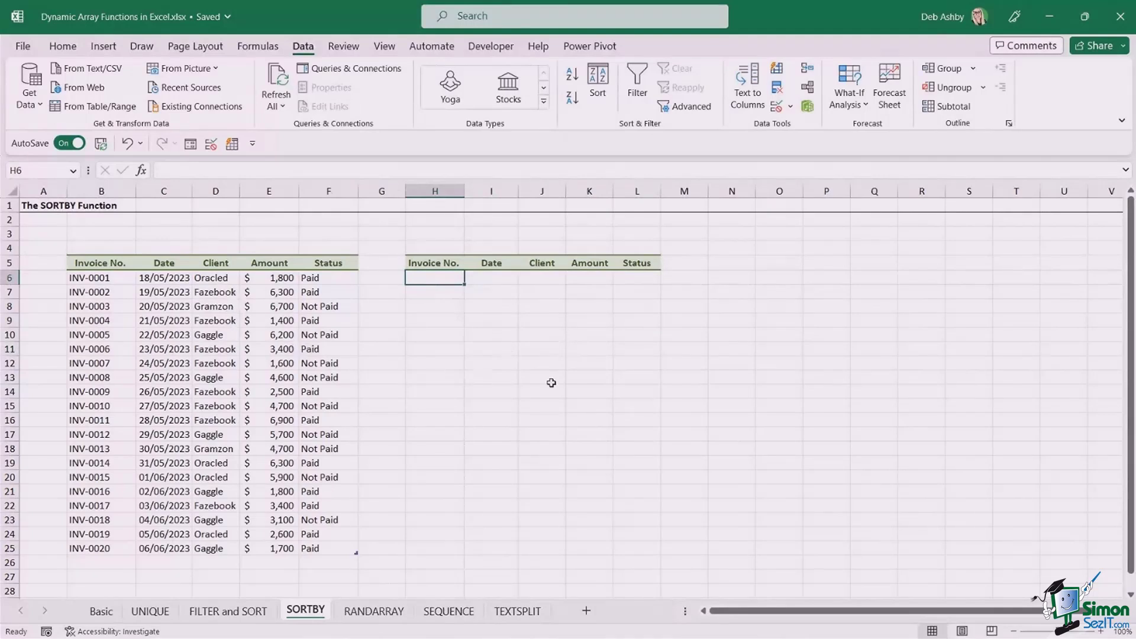
{"action": "type", "text": "="}
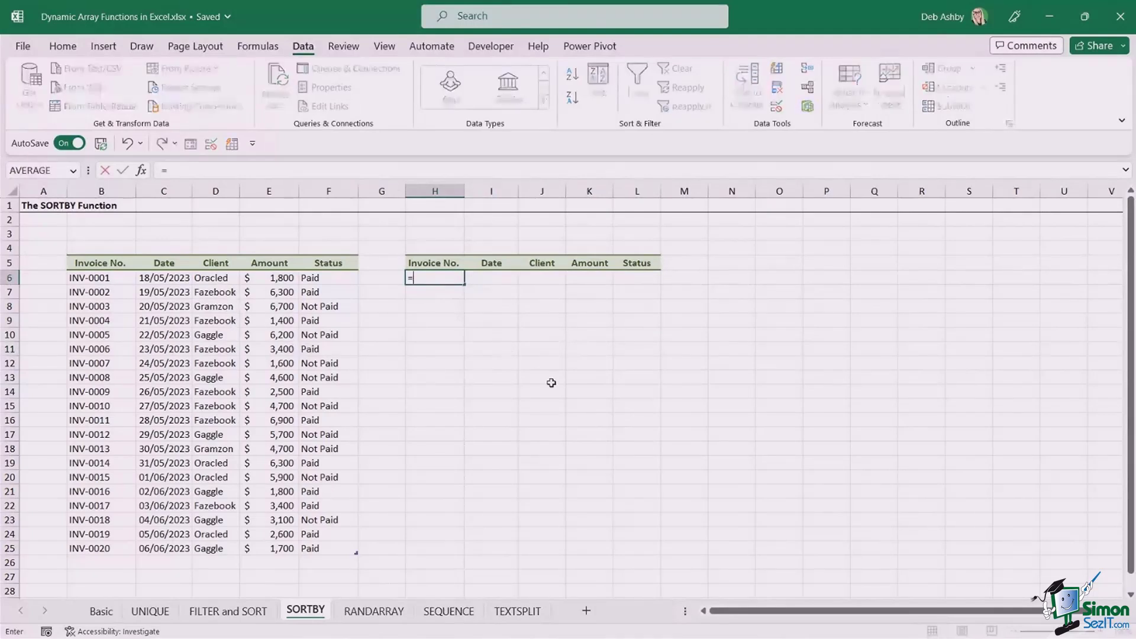
{"action": "type", "text": "SORTBY"}
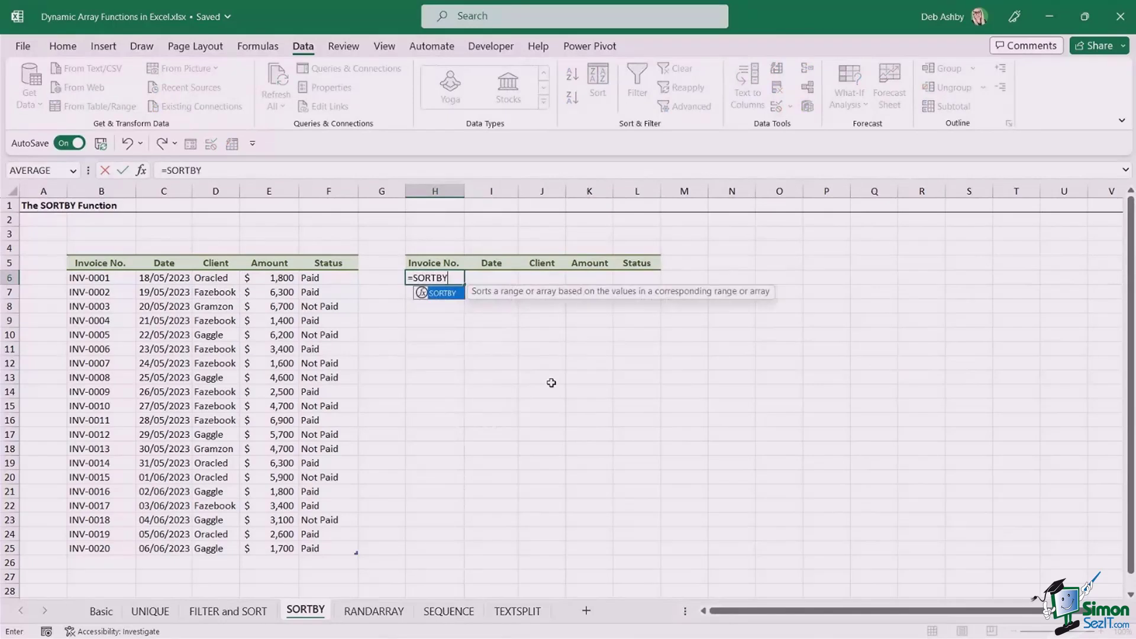
{"action": "type", "text": "("}
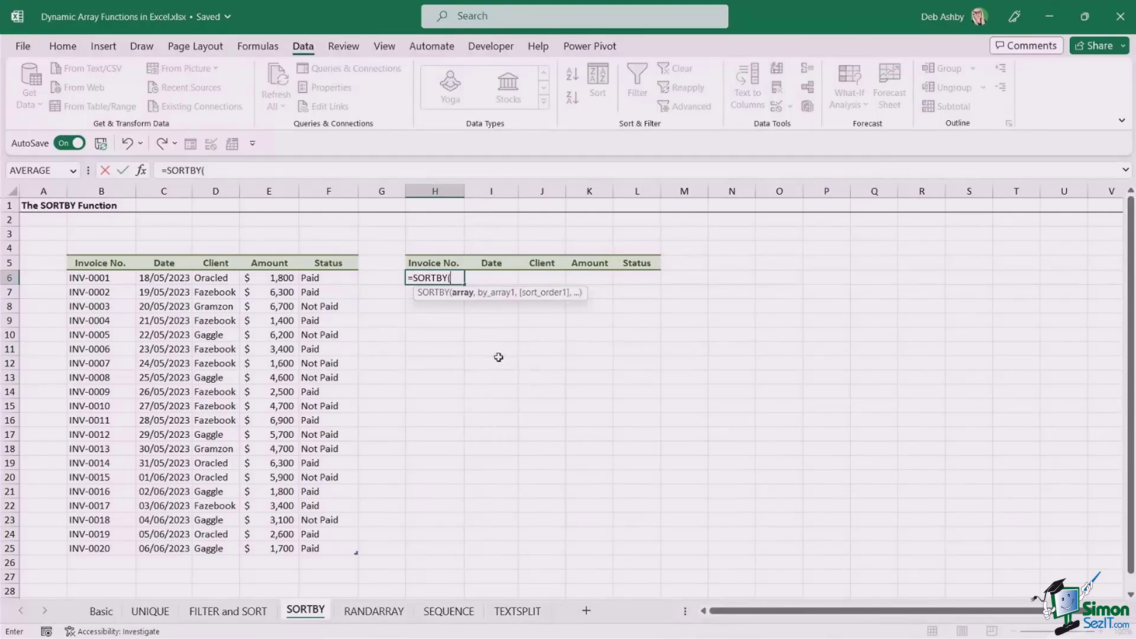
{"action": "mouse_move", "coordinate": [87, 278]}
{"action": "left_mouse_down"}
{"action": "mouse_move", "coordinate": [266, 294]}
{"action": "mouse_move", "coordinate": [349, 548]}
{"action": "mouse_move", "coordinate": [306, 549]}
{"action": "left_mouse_up"}
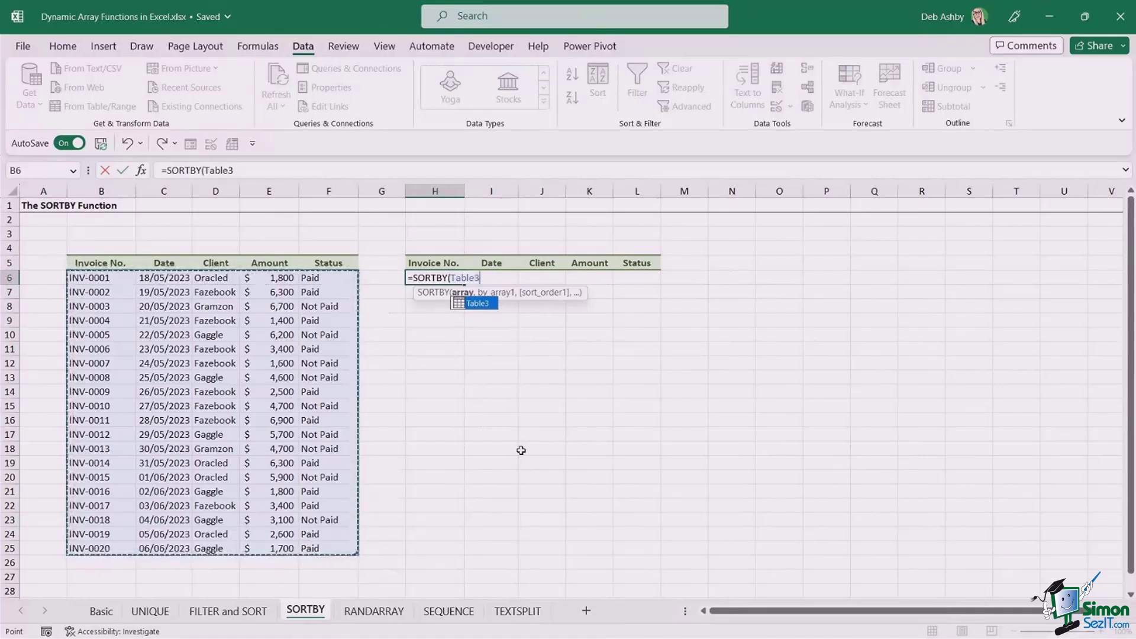
{"action": "type", "text": ","}
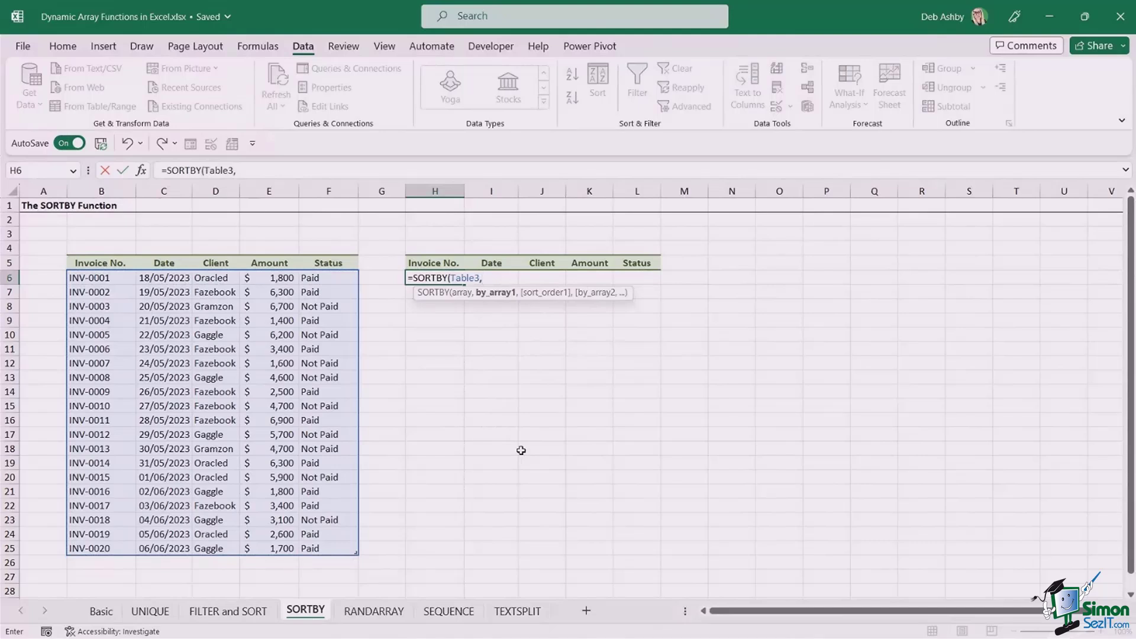
Complete the SORTBY formula with Table3[Client] as the sort column and -1 for descending order, and enter it.
{"action": "left_click_drag", "start_coordinate": [207, 278], "coordinate": [220, 548]}
{"action": "type", "text": ","}
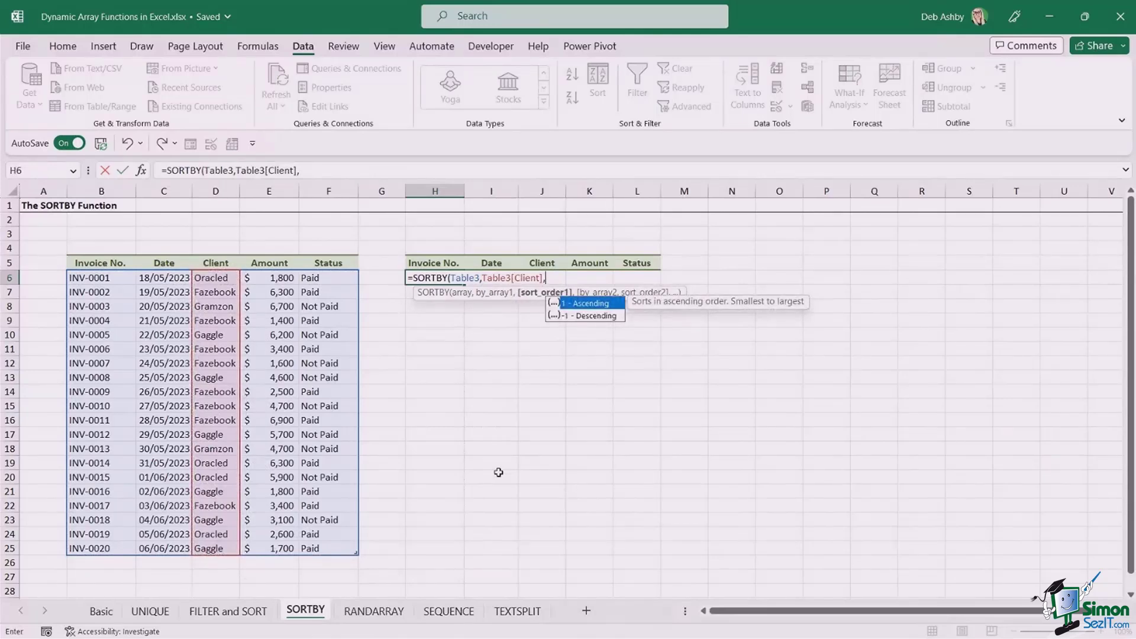
{"action": "type", "text": "-1"}
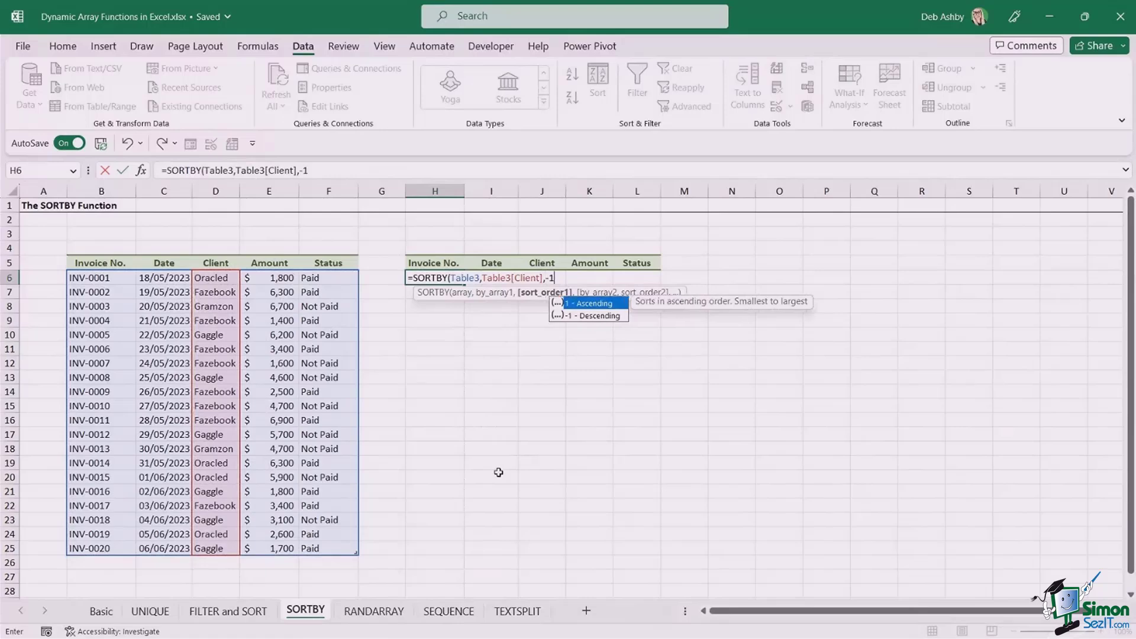
{"action": "type", "text": ")"}
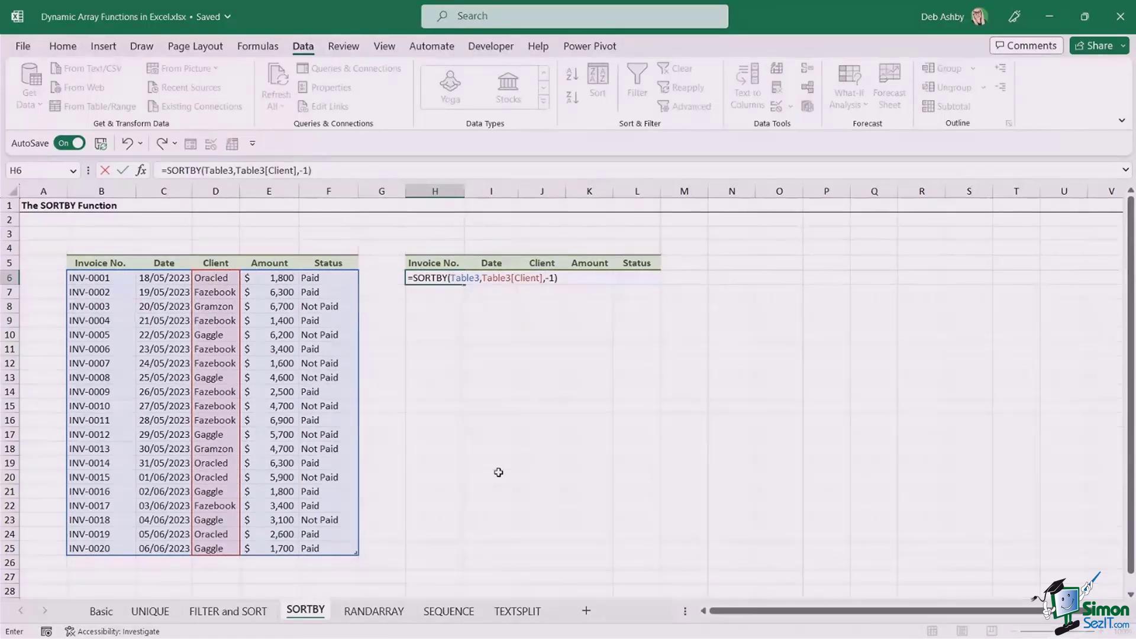
{"action": "key", "text": "Return"}
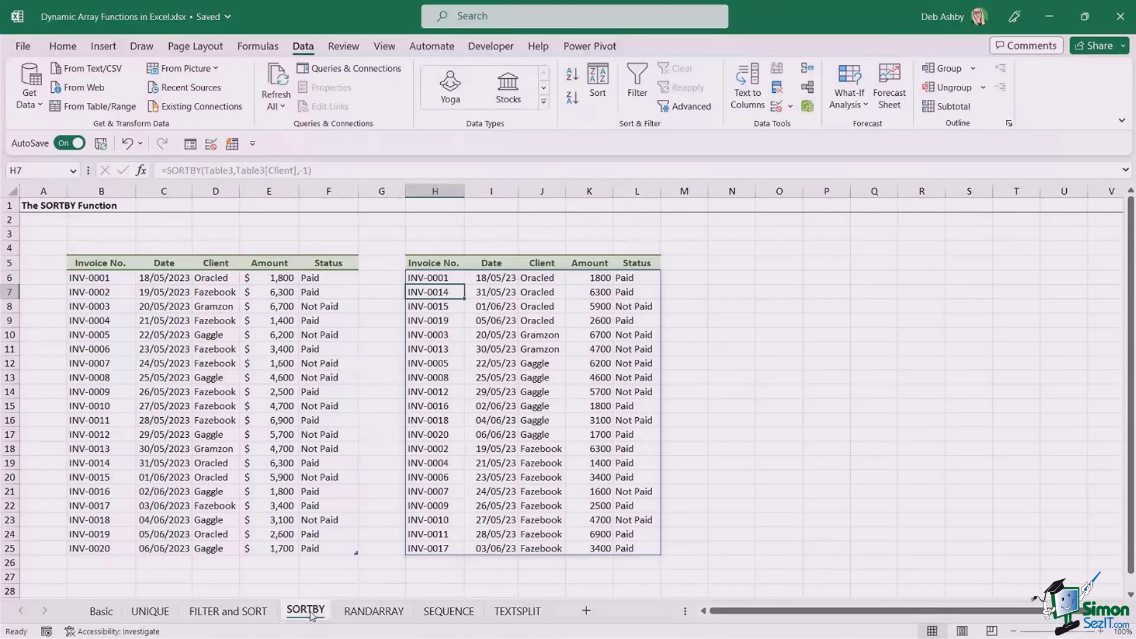
{"action": "left_click", "coordinate": [793, 420]}
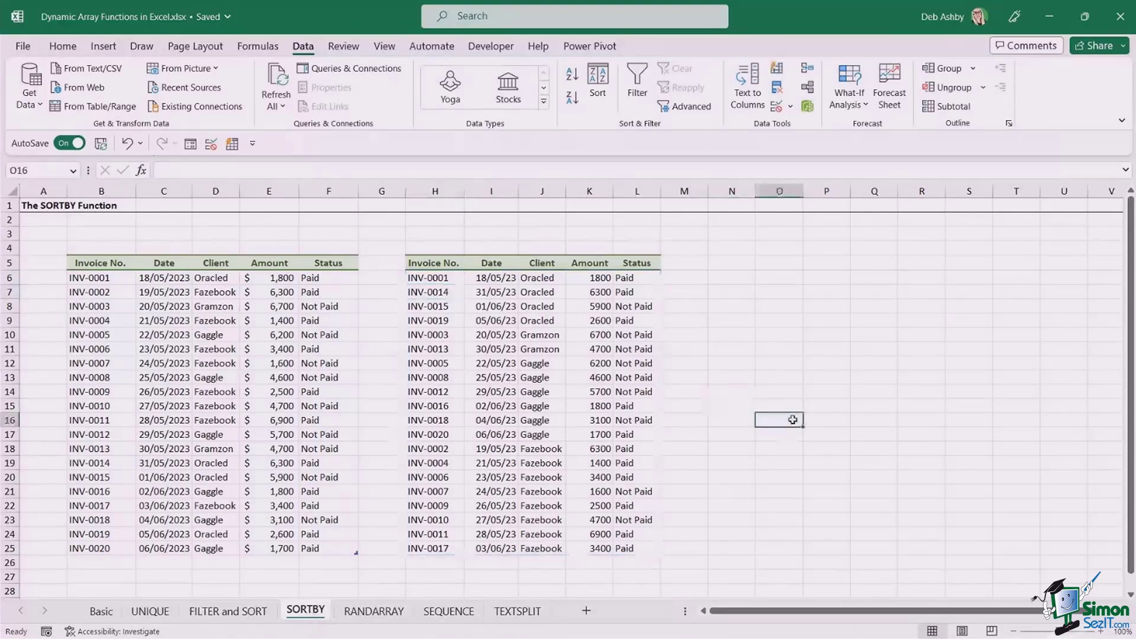
{"action": "left_click", "coordinate": [777, 348]}
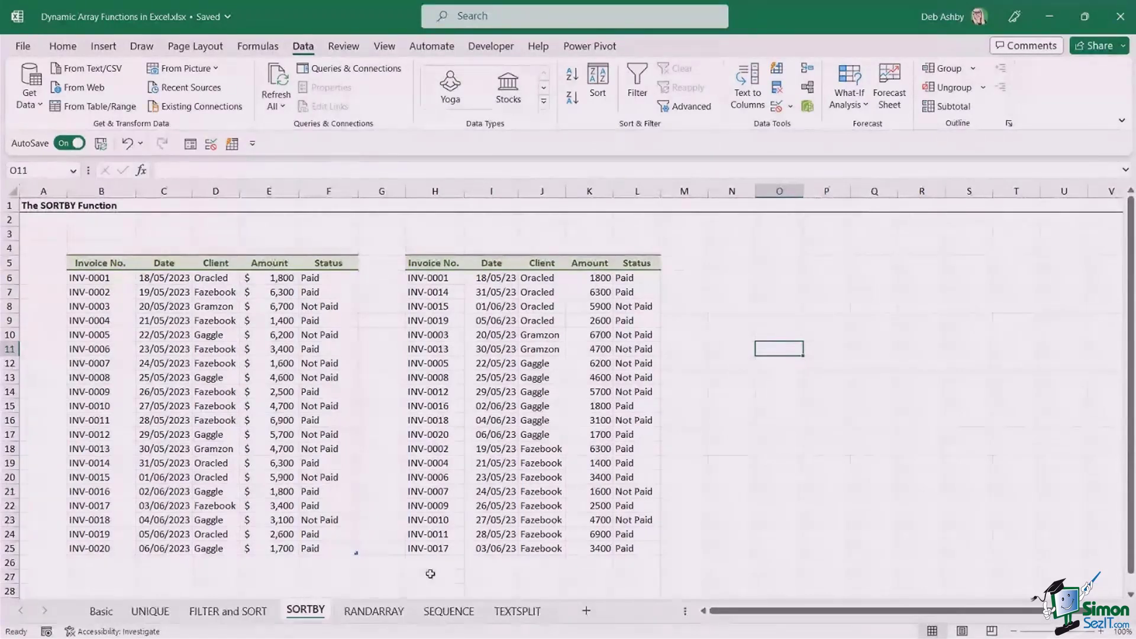
Open the RANDARRAY sheet and examine the month rows, quarter columns and the empty grid C5:F16.
{"action": "left_click", "coordinate": [384, 611]}
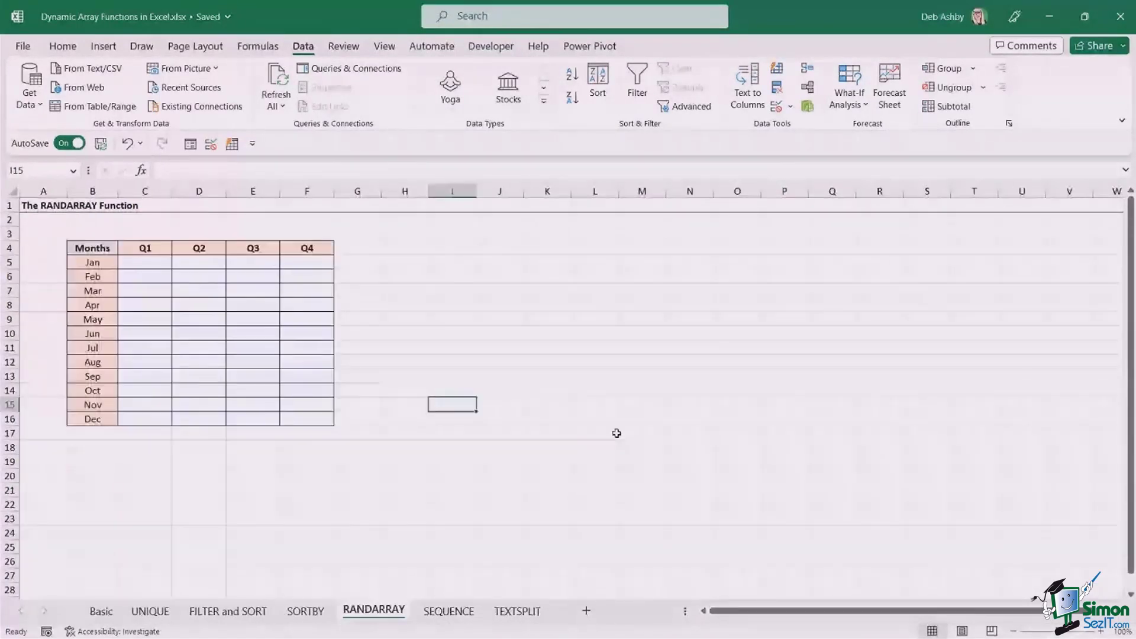
{"action": "left_click", "coordinate": [604, 351]}
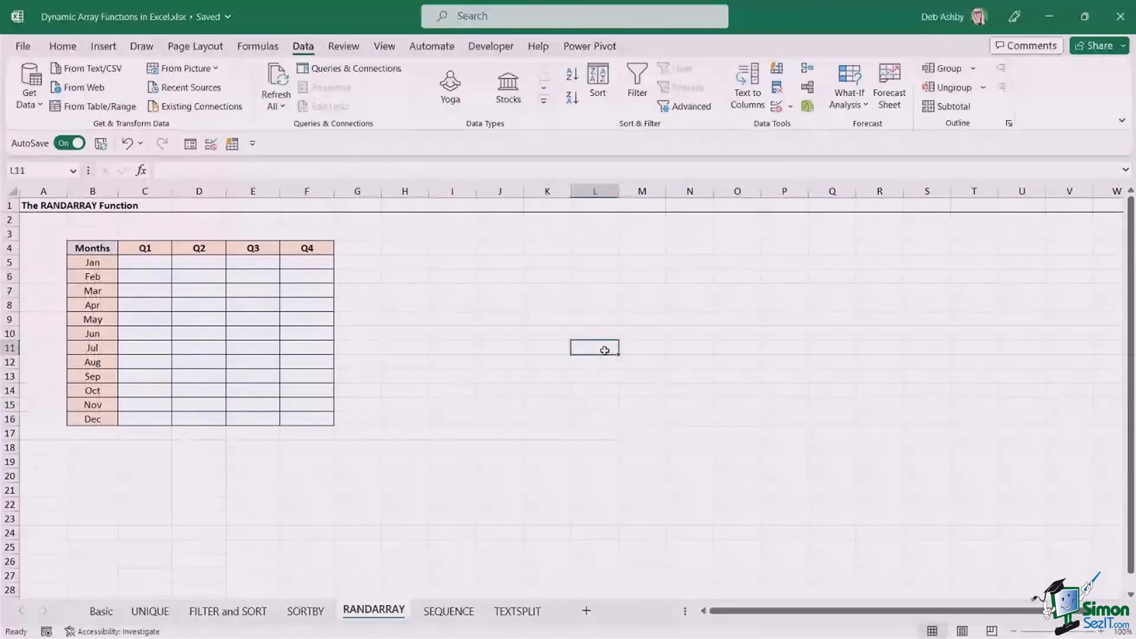
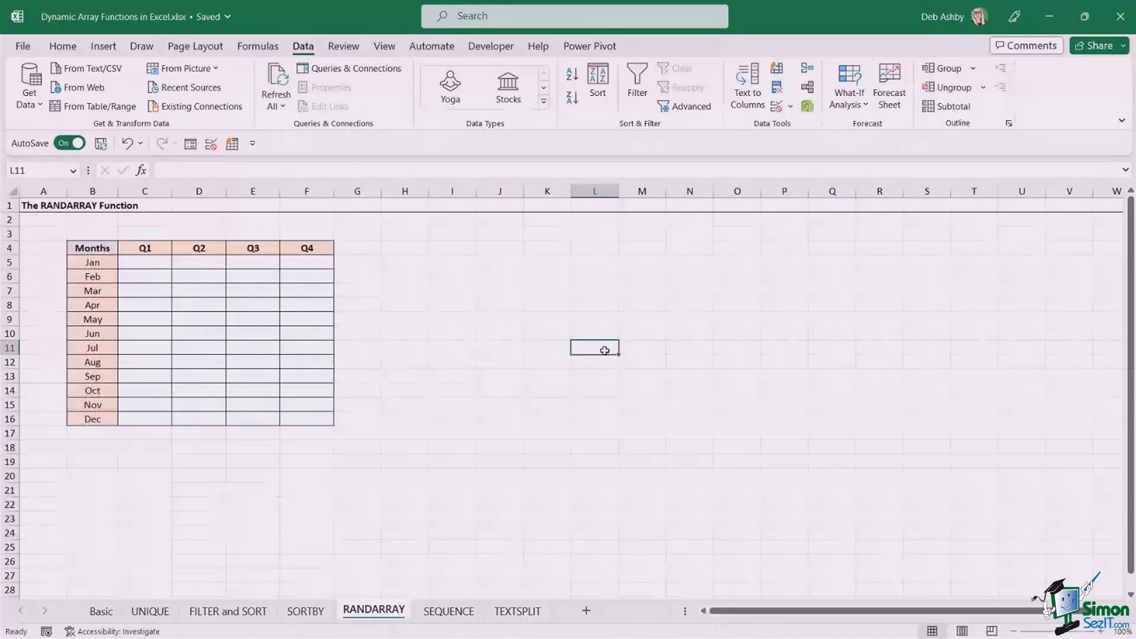
{"action": "left_click", "coordinate": [545, 307]}
{"action": "left_click", "coordinate": [145, 264]}
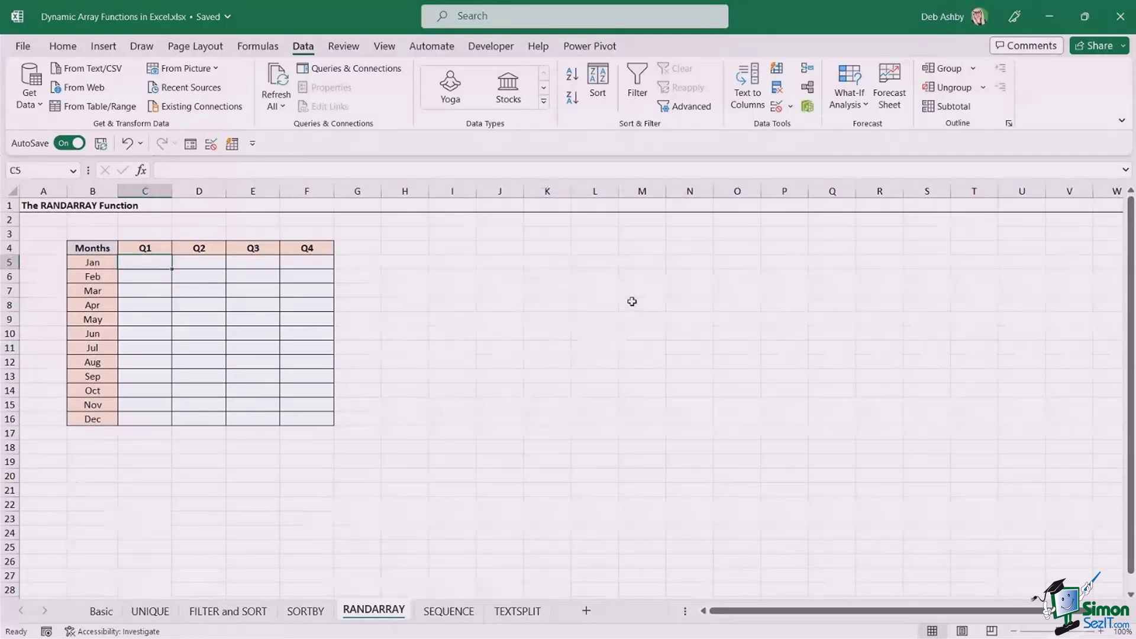
{"action": "left_click", "coordinate": [92, 262]}
{"action": "key", "text": "ctrl+shift+Down"}
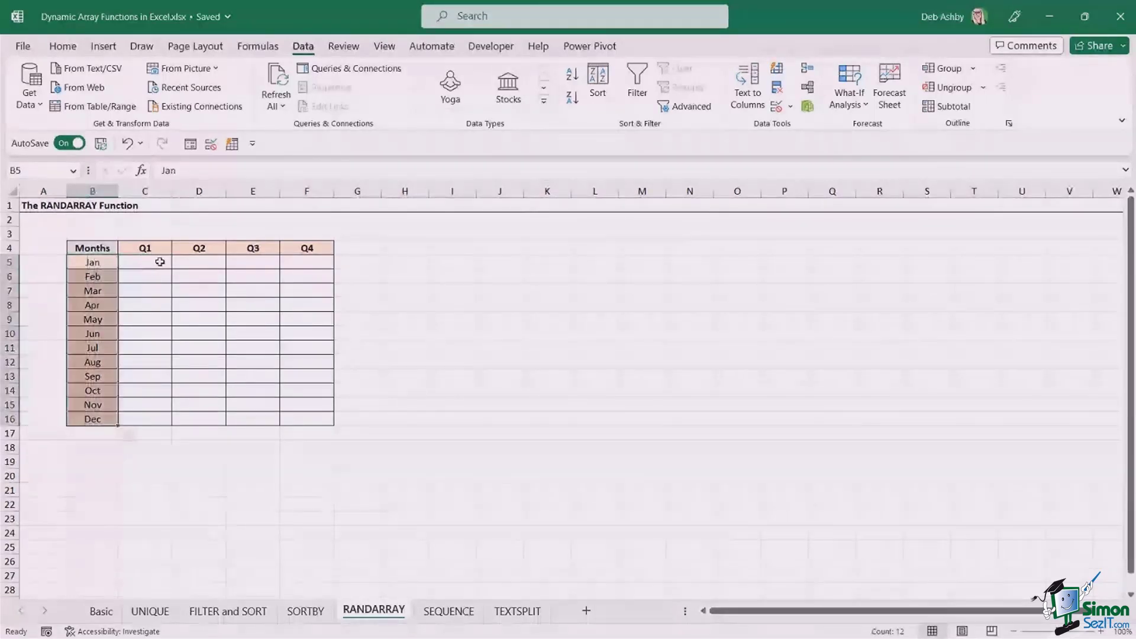
{"action": "left_click_drag", "start_coordinate": [155, 249], "coordinate": [308, 249]}
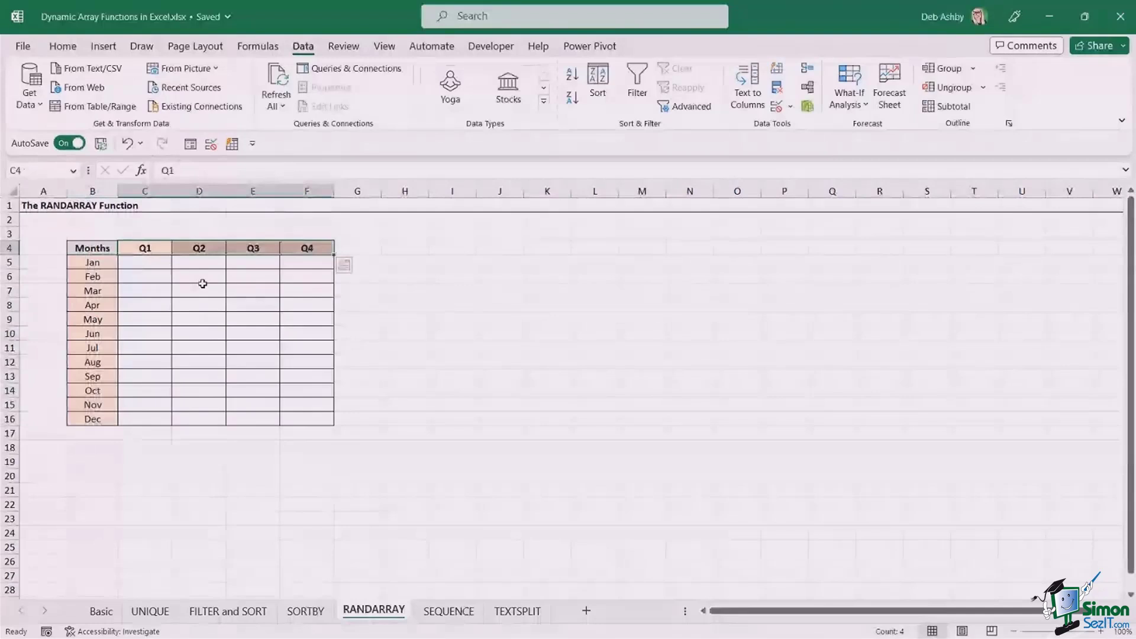
{"action": "left_click_drag", "start_coordinate": [159, 265], "coordinate": [307, 418]}
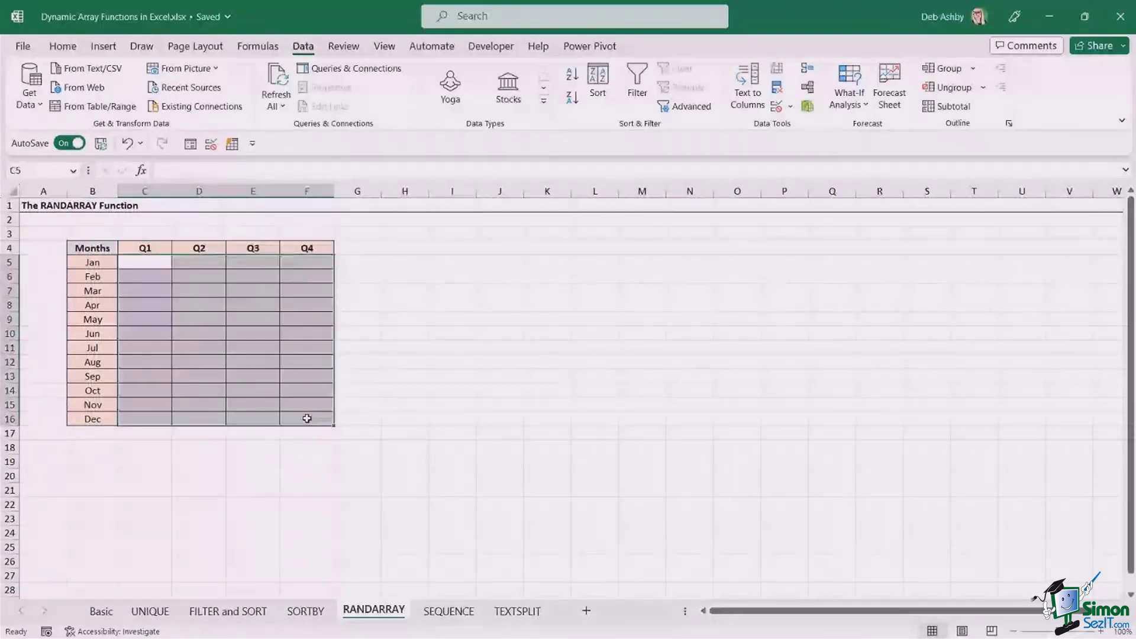
Start a RANDARRAY formula in C5 with 12 as the number of rows.
{"action": "left_click", "coordinate": [152, 265]}
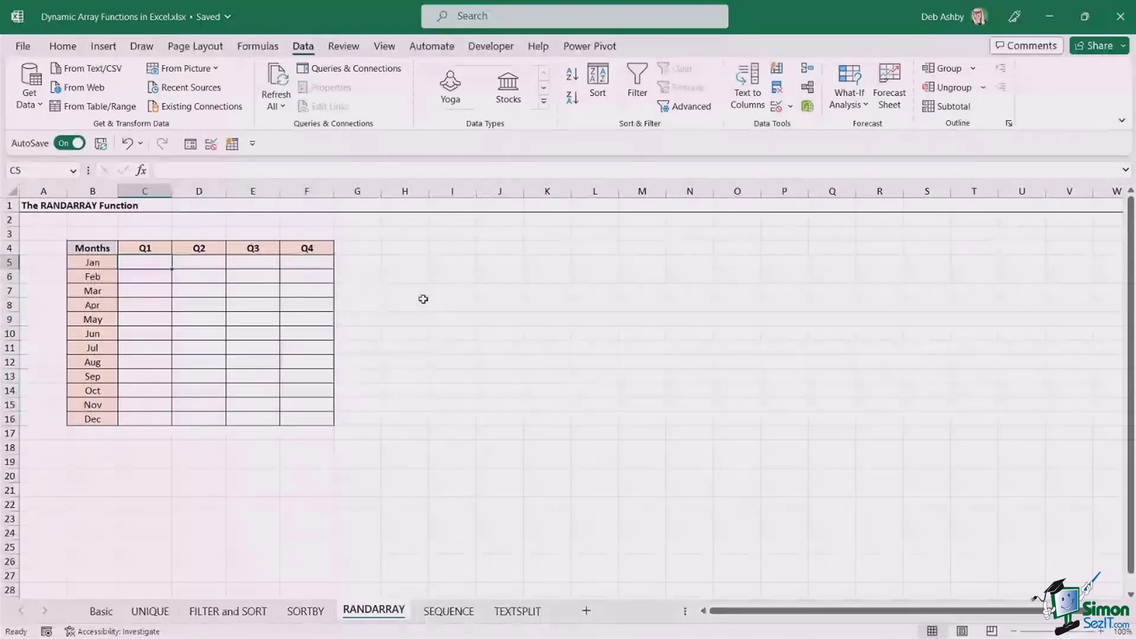
{"action": "type", "text": "=rand"}
{"action": "key", "text": "Down"}
{"action": "key", "text": "Tab"}
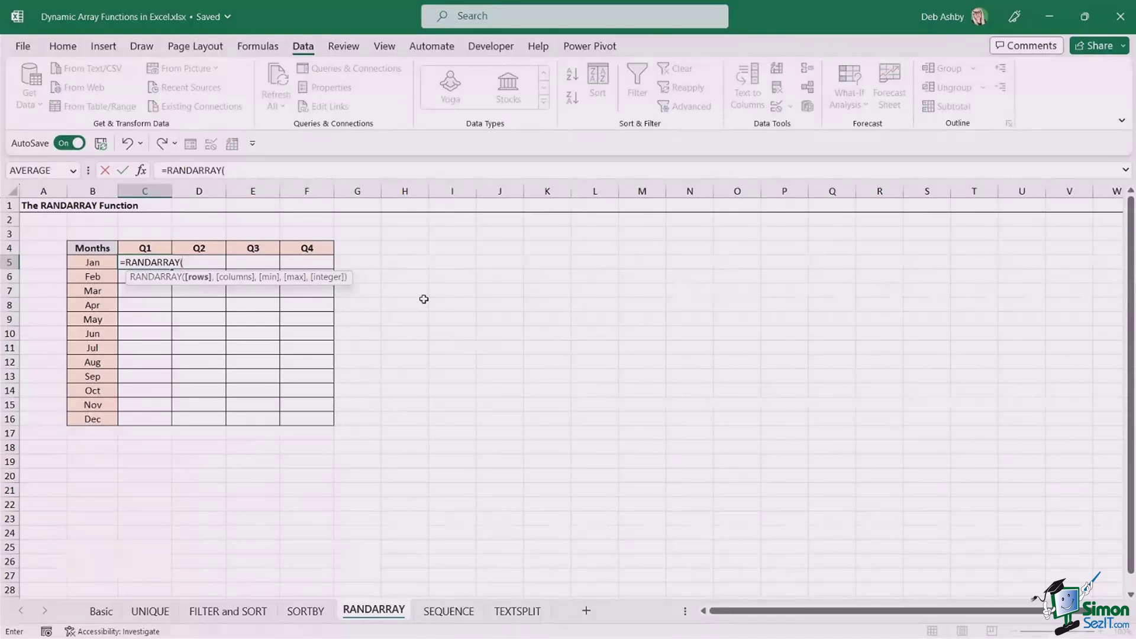
{"action": "type", "text": "12"}
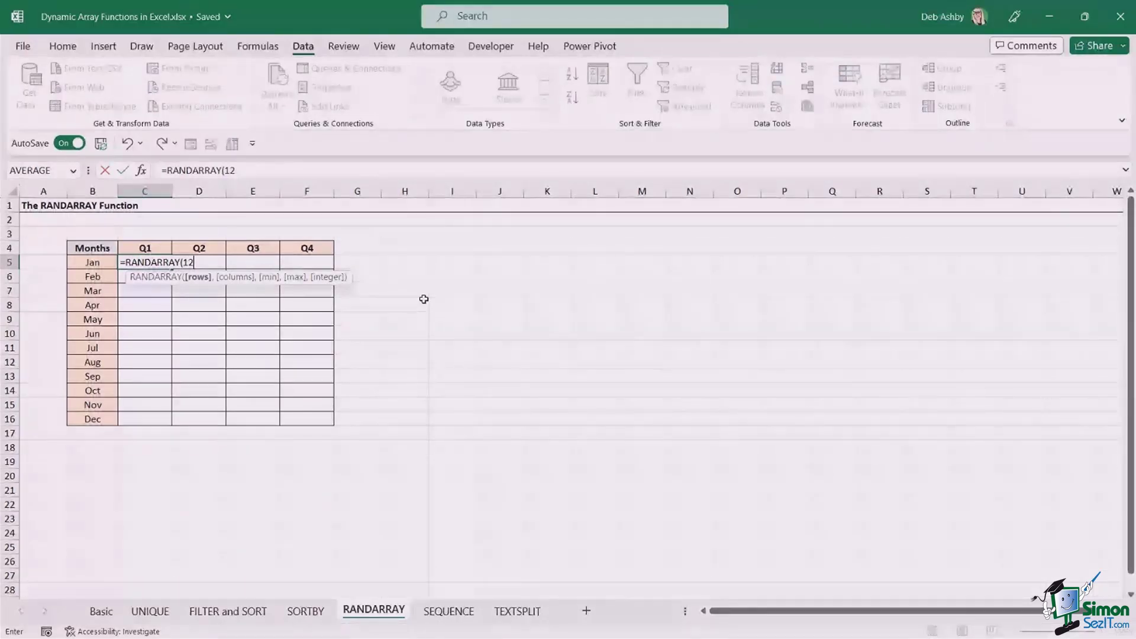
{"action": "type", "text": ","}
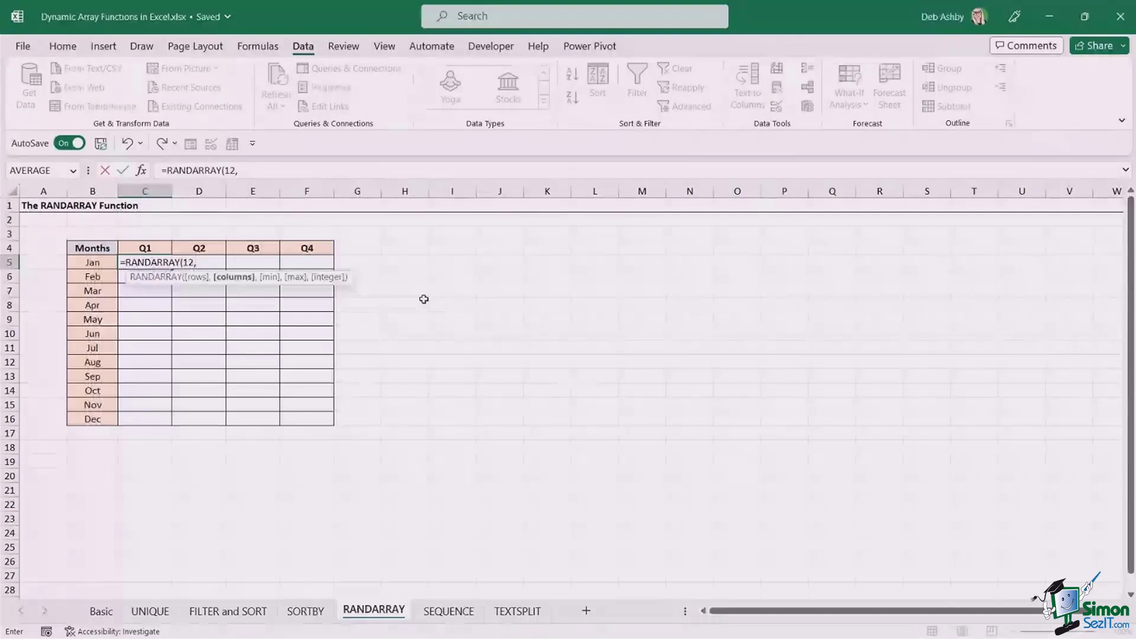
Complete the RANDARRAY formula in C5 with 4 columns, minimum 100, maximum 200 and TRUE for whole numbers.
{"action": "type", "text": "4,"}
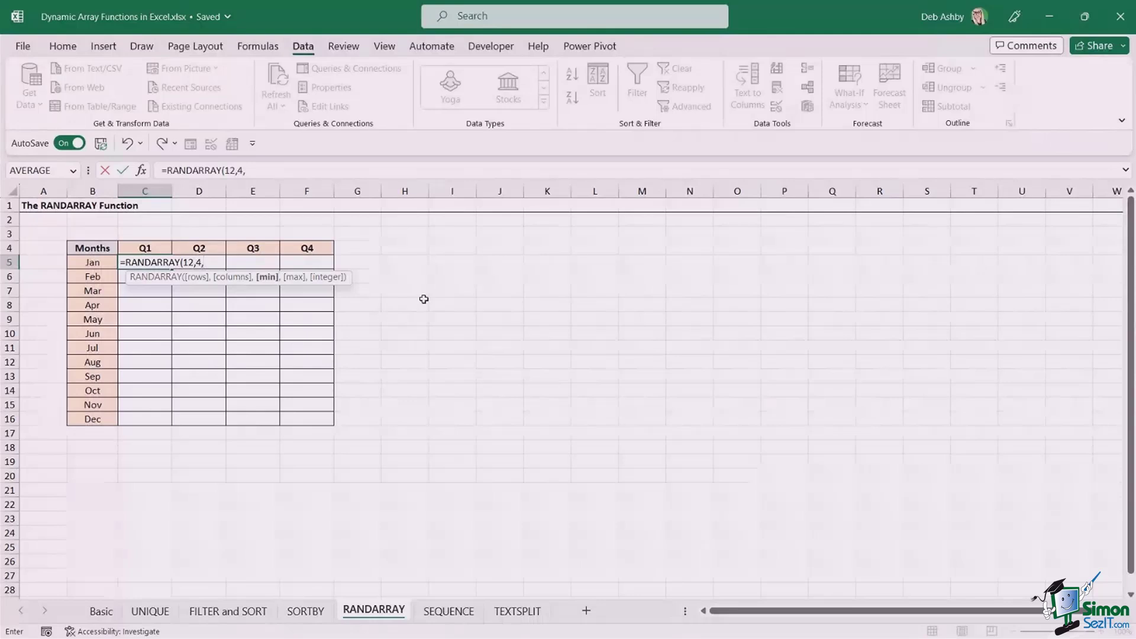
{"action": "type", "text": "100,200,"}
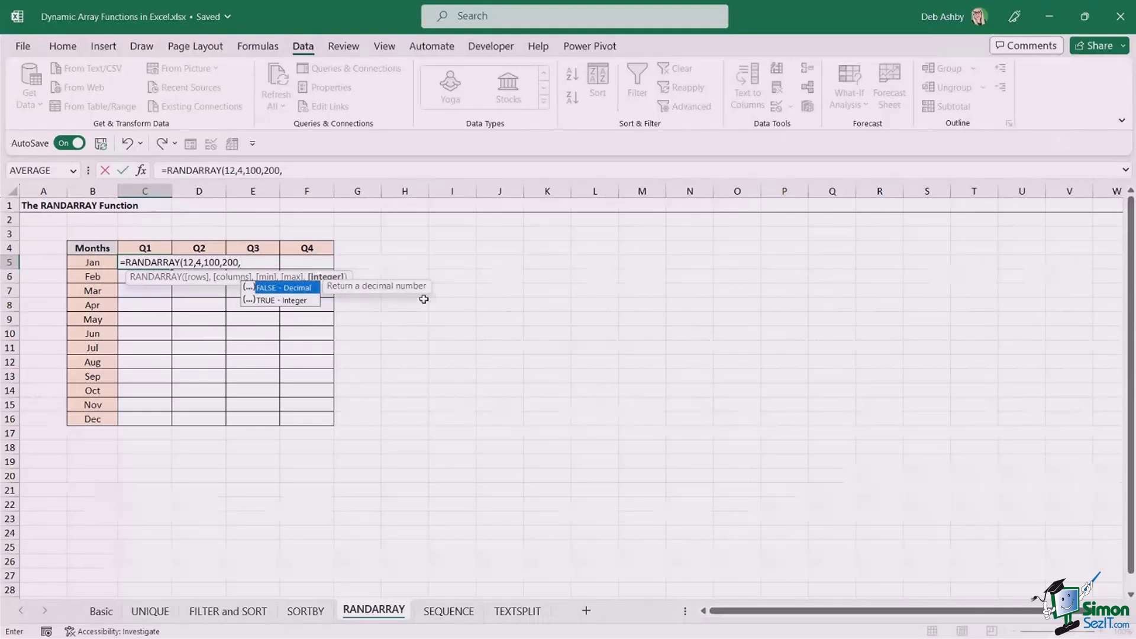
{"action": "type", "text": "TRUE)"}
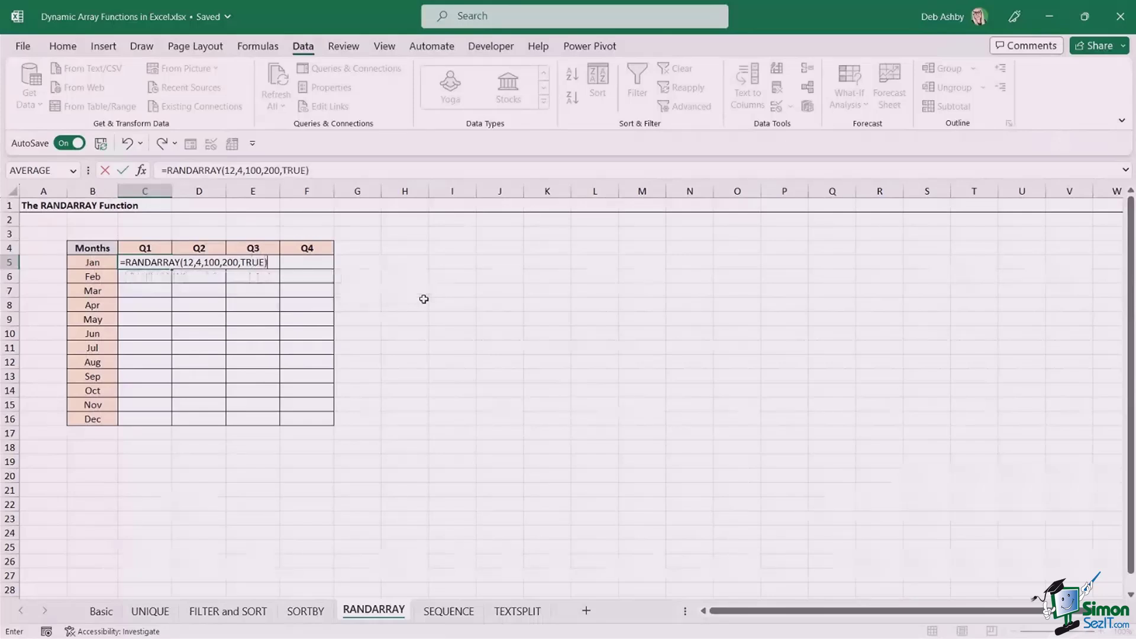
{"action": "key", "text": "Return"}
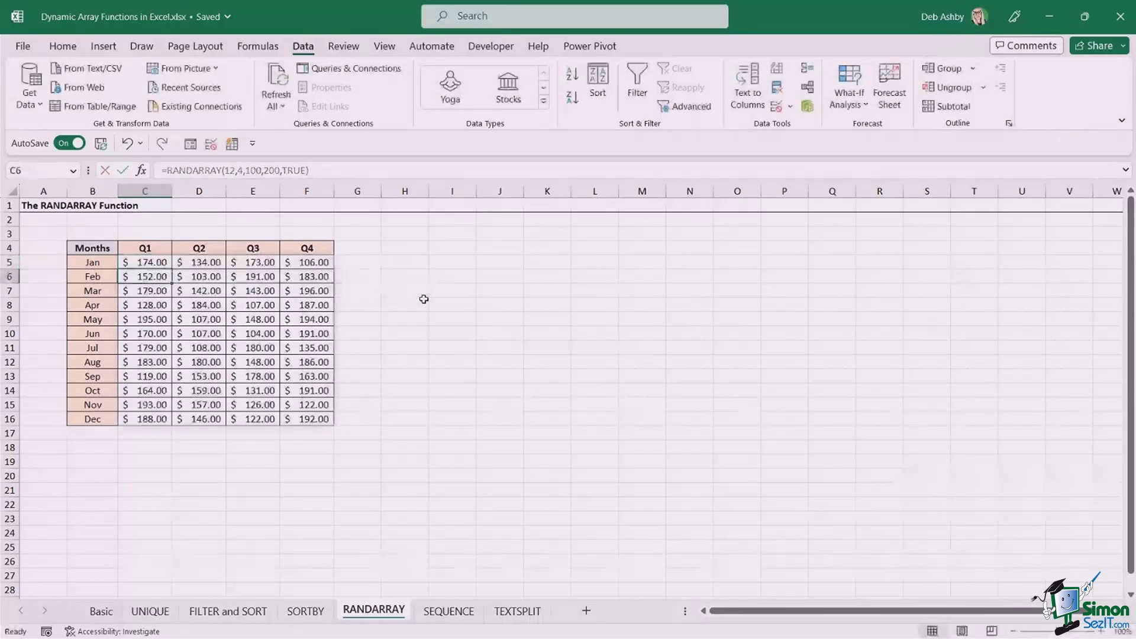
{"action": "left_click", "coordinate": [204, 292]}
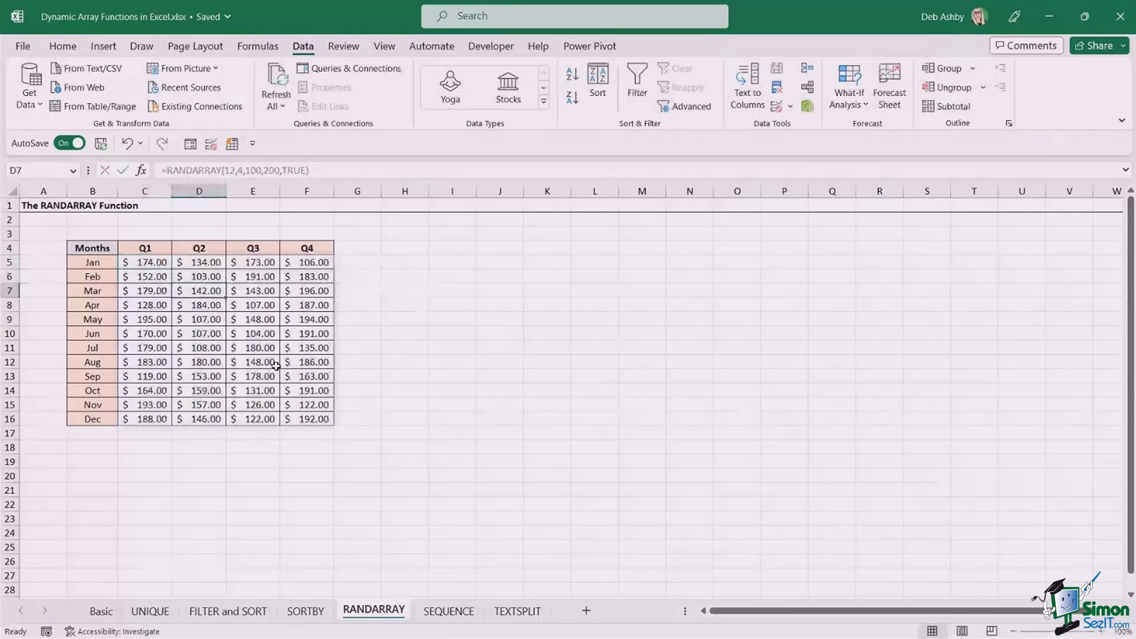
Set the number format of the random values in C5:F16 to General.
{"action": "left_click", "coordinate": [168, 264]}
{"action": "left_click_drag", "start_coordinate": [168, 264], "coordinate": [301, 417]}
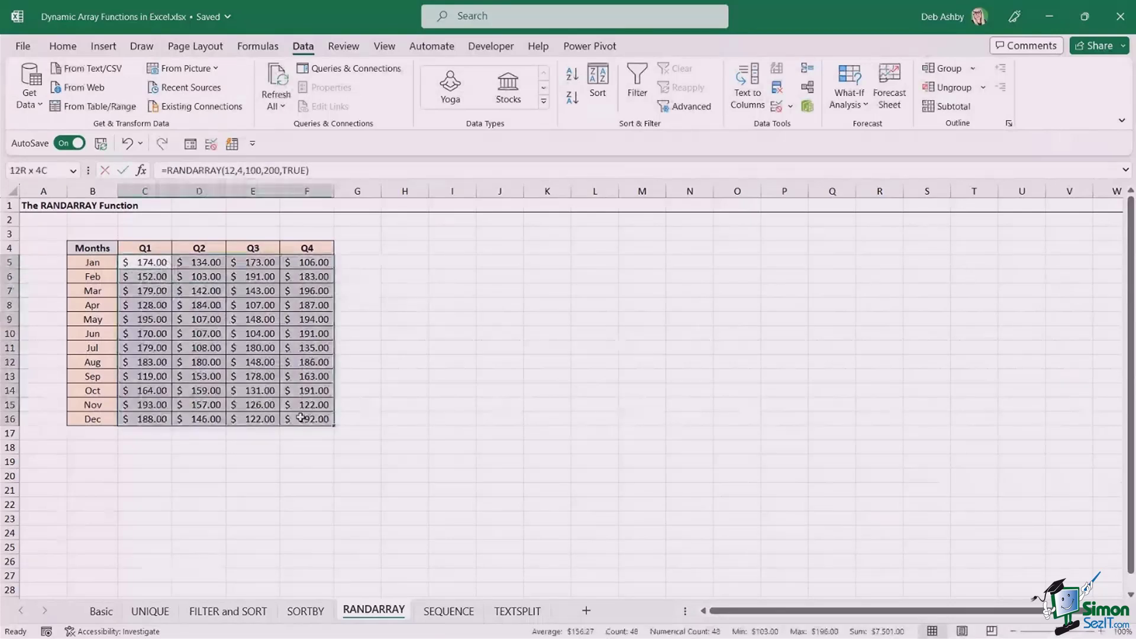
{"action": "left_click", "coordinate": [63, 48]}
{"action": "left_click", "coordinate": [630, 77]}
{"action": "left_click", "coordinate": [577, 97]}
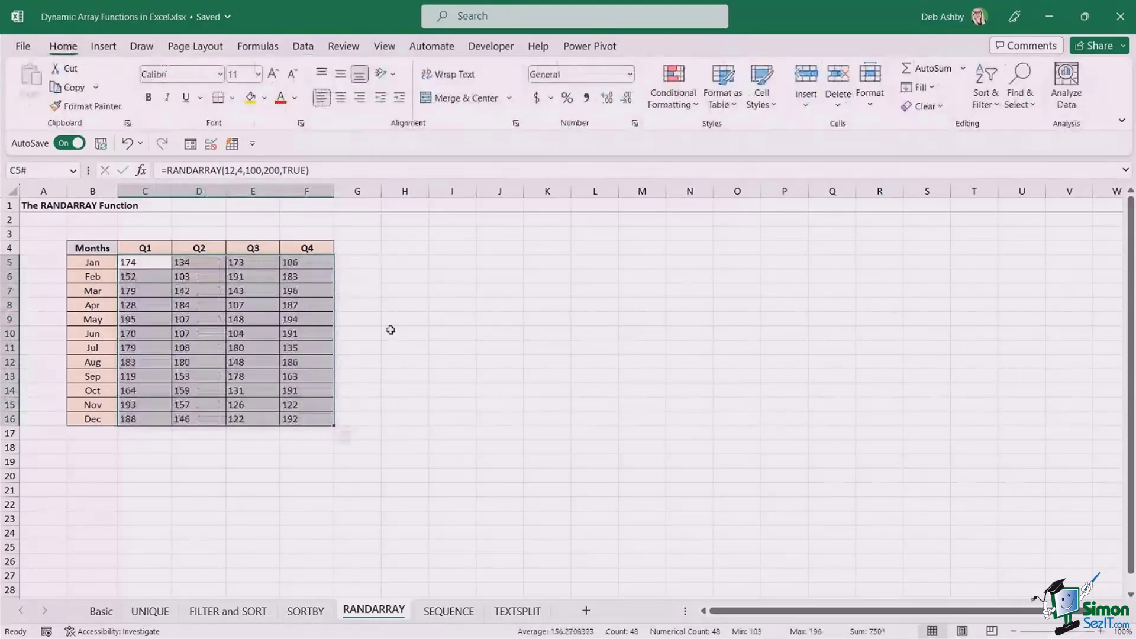
{"action": "left_click", "coordinate": [199, 319]}
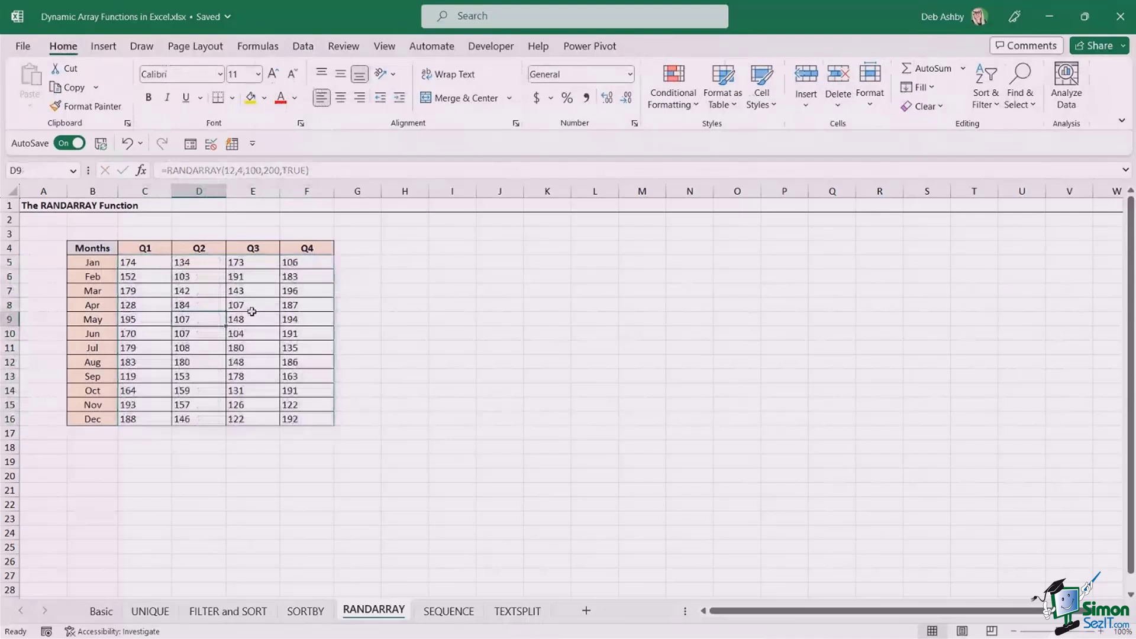
Apply the Accounting number format with a dollar sign to the random values in C5:F16.
{"action": "left_click_drag", "start_coordinate": [127, 263], "coordinate": [308, 419]}
{"action": "left_click", "coordinate": [536, 99]}
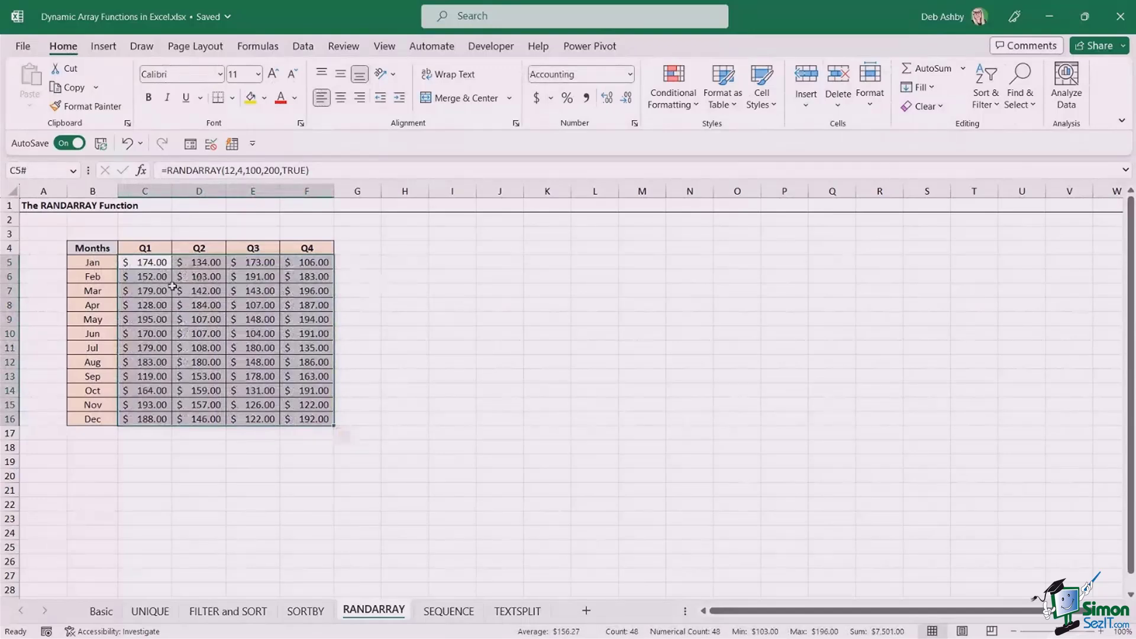
{"action": "left_click", "coordinate": [393, 305]}
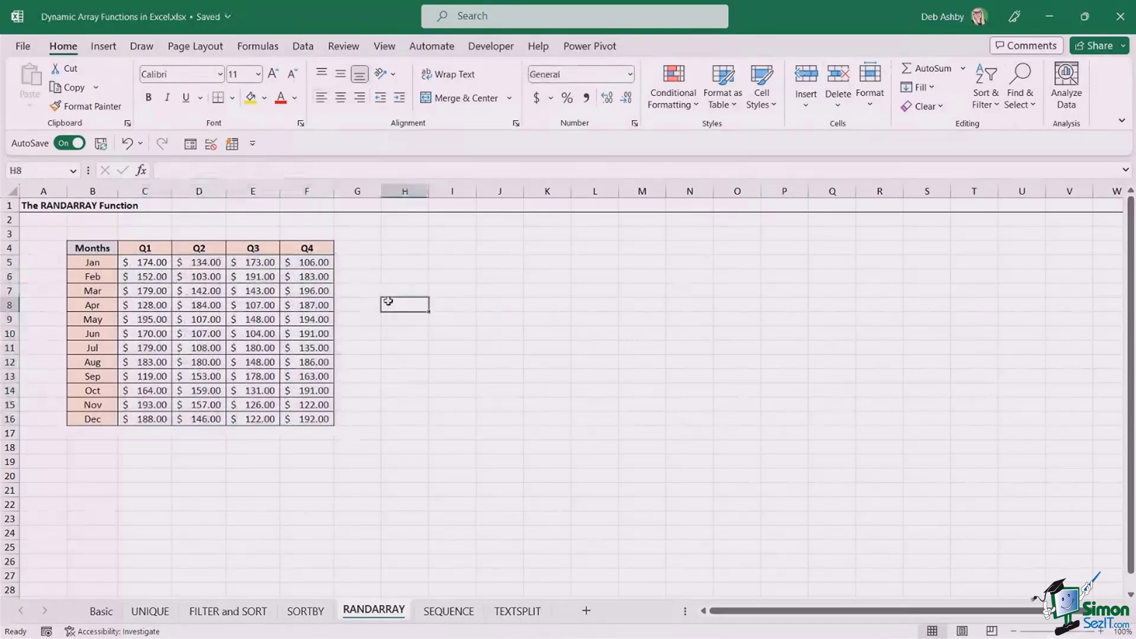
Replace the formula in C5 with a new RANDARRAY whose rows argument is COUNTA(B5:B16), counting the months.
{"action": "left_click", "coordinate": [147, 264]}
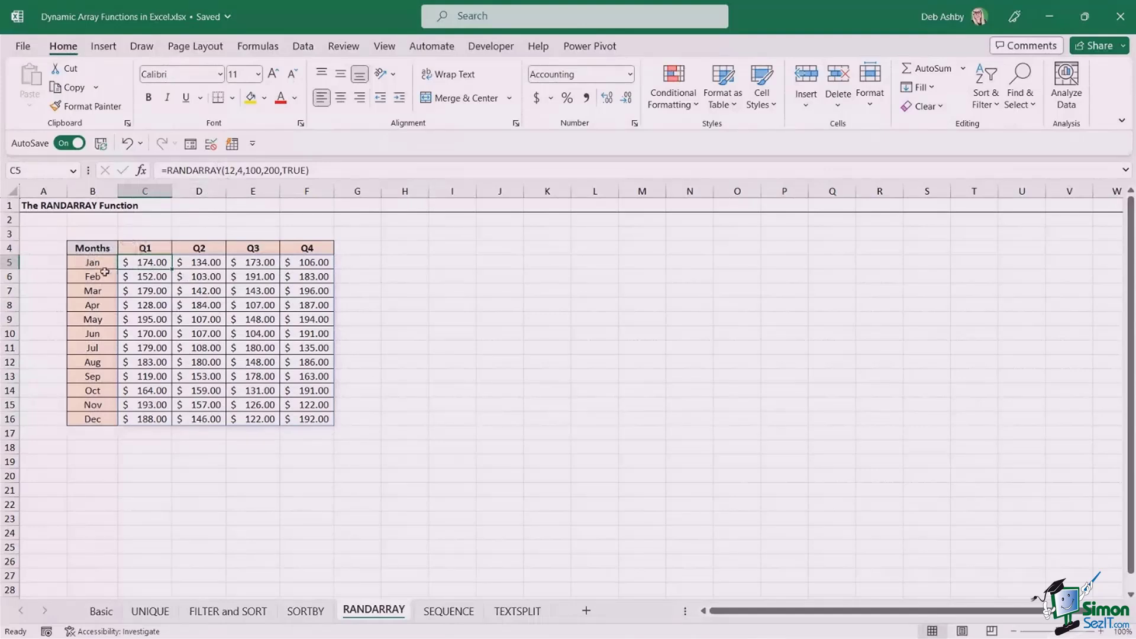
{"action": "key", "text": "Delete"}
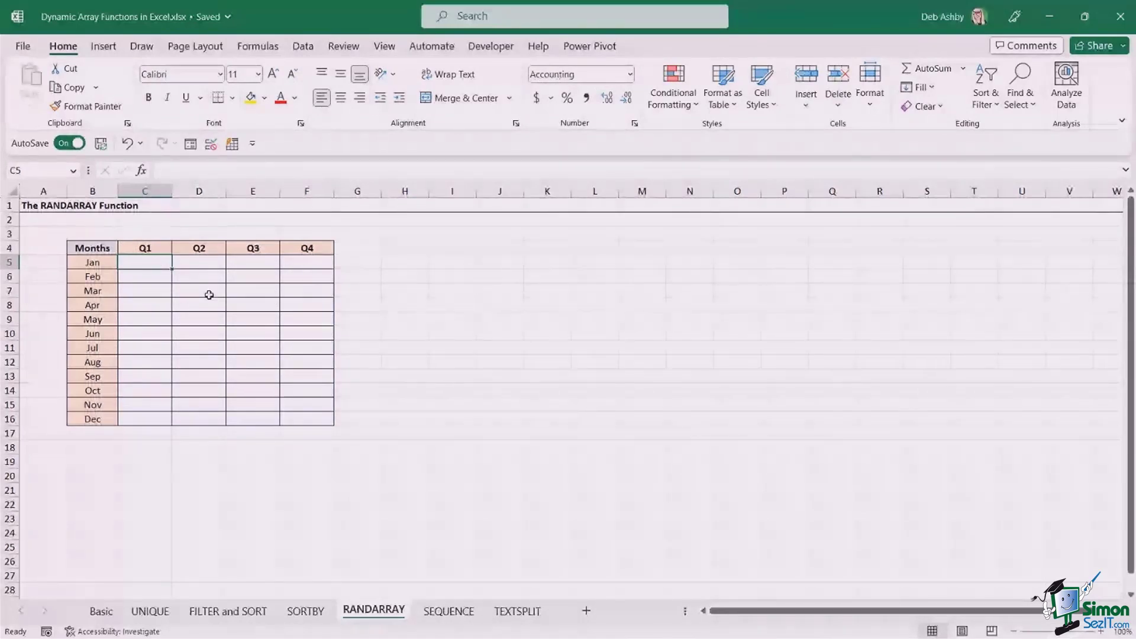
{"action": "type", "text": "=RAND"}
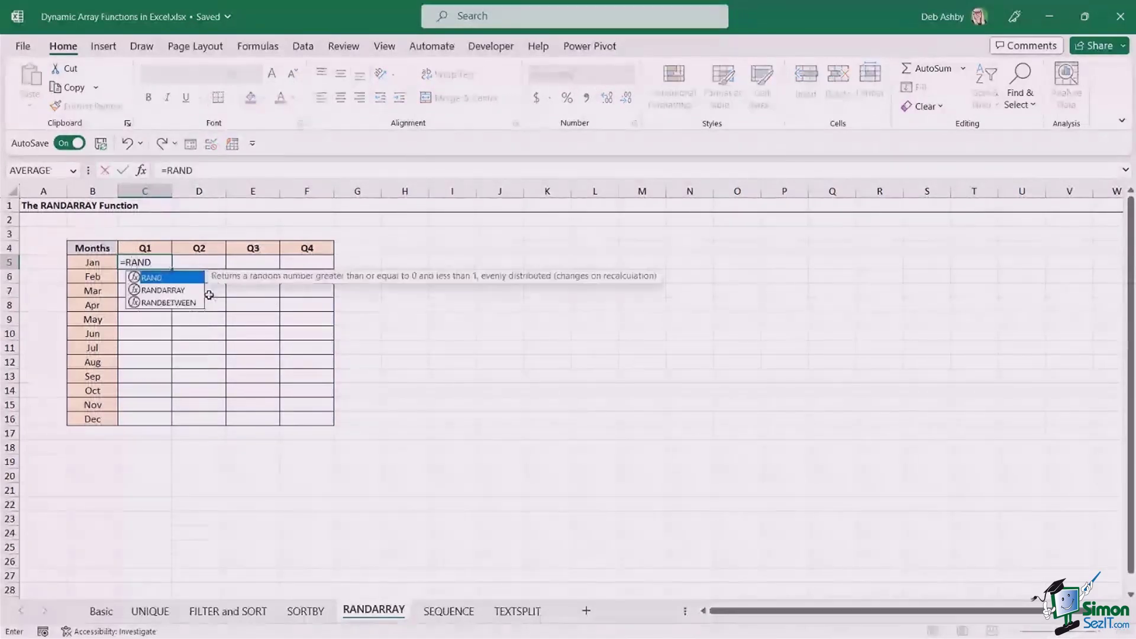
{"action": "key", "text": "Down"}
{"action": "key", "text": "Tab"}
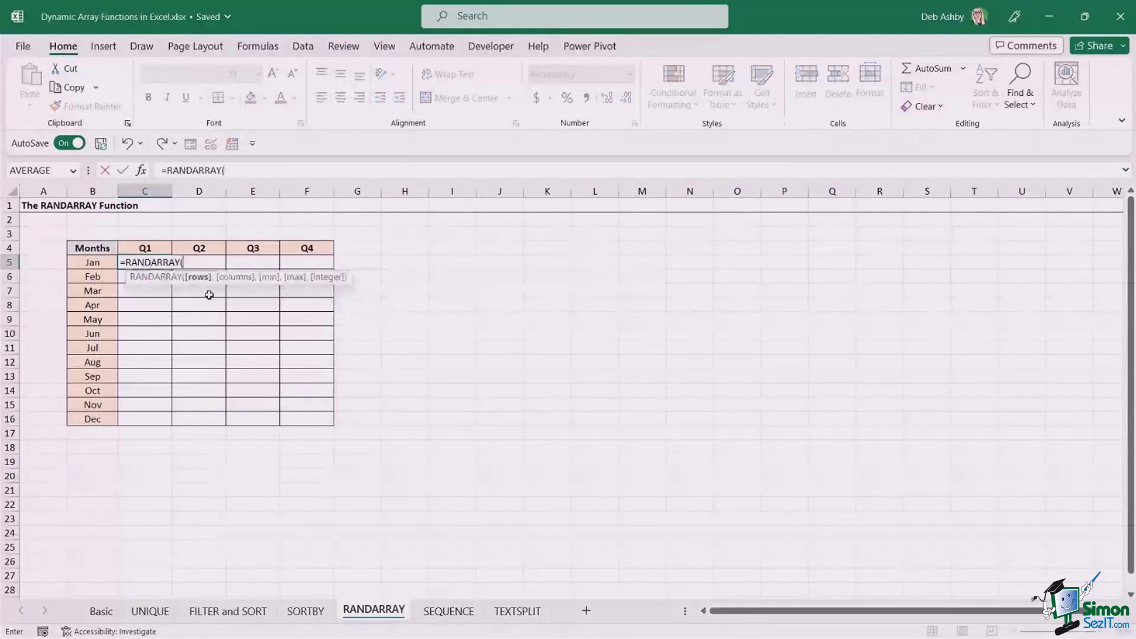
{"action": "type", "text": "counta"}
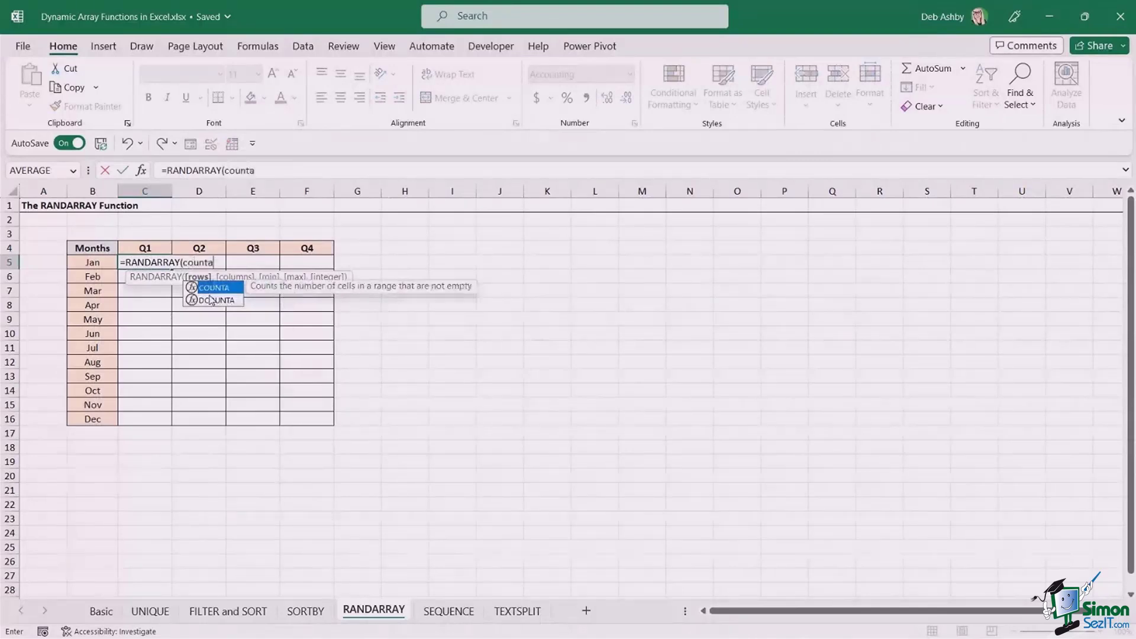
{"action": "key", "text": "Tab"}
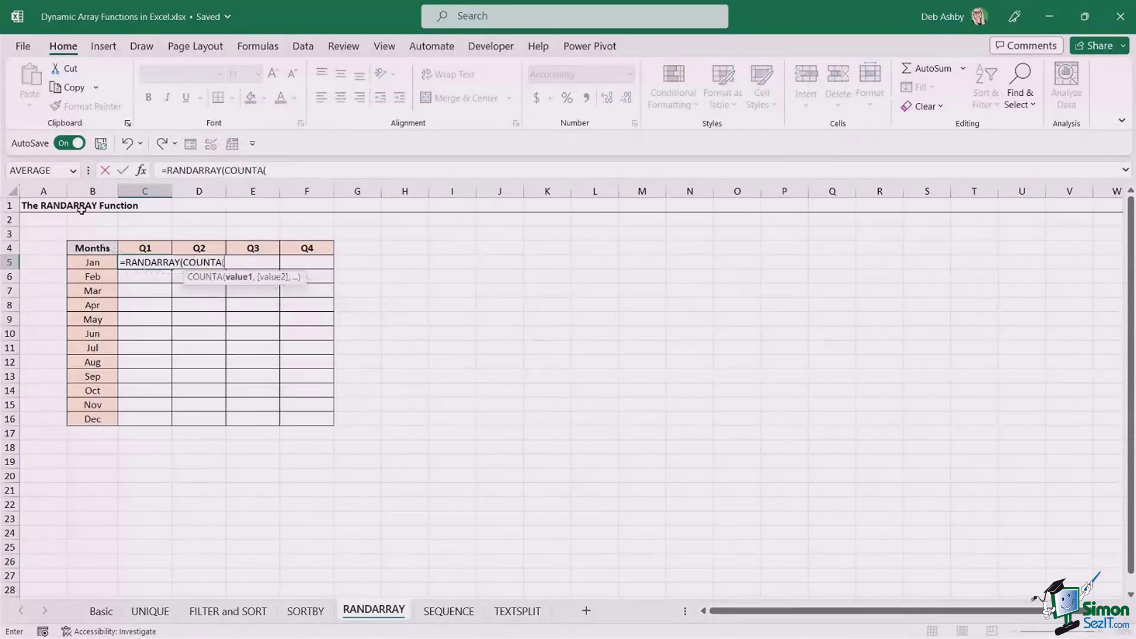
{"action": "left_click", "coordinate": [93, 261]}
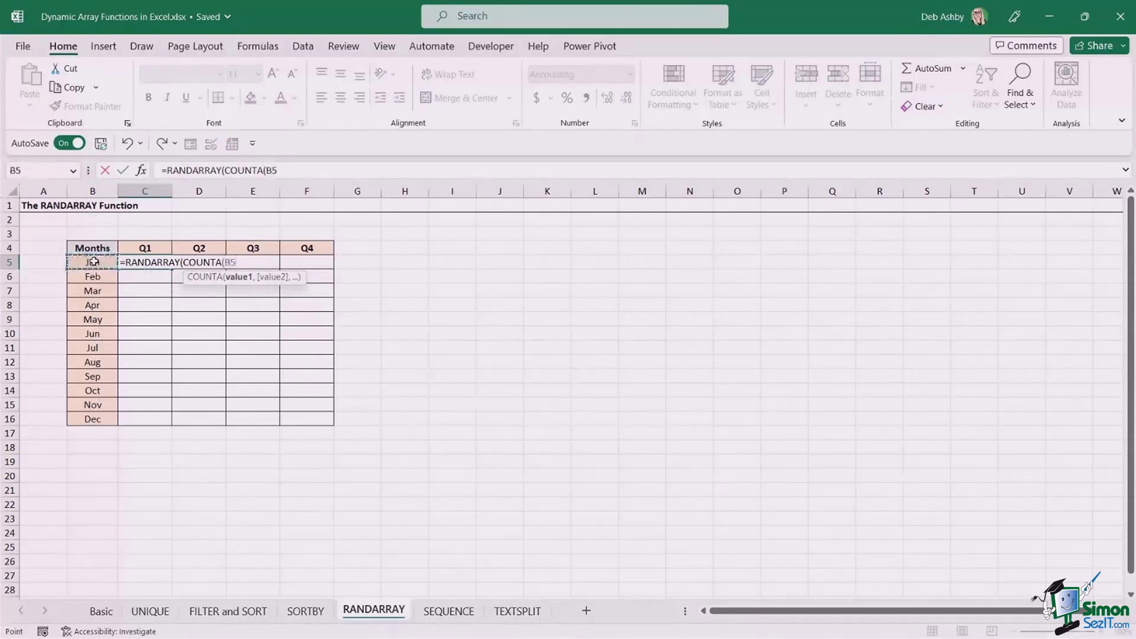
{"action": "key", "text": "ctrl+shift+Down"}
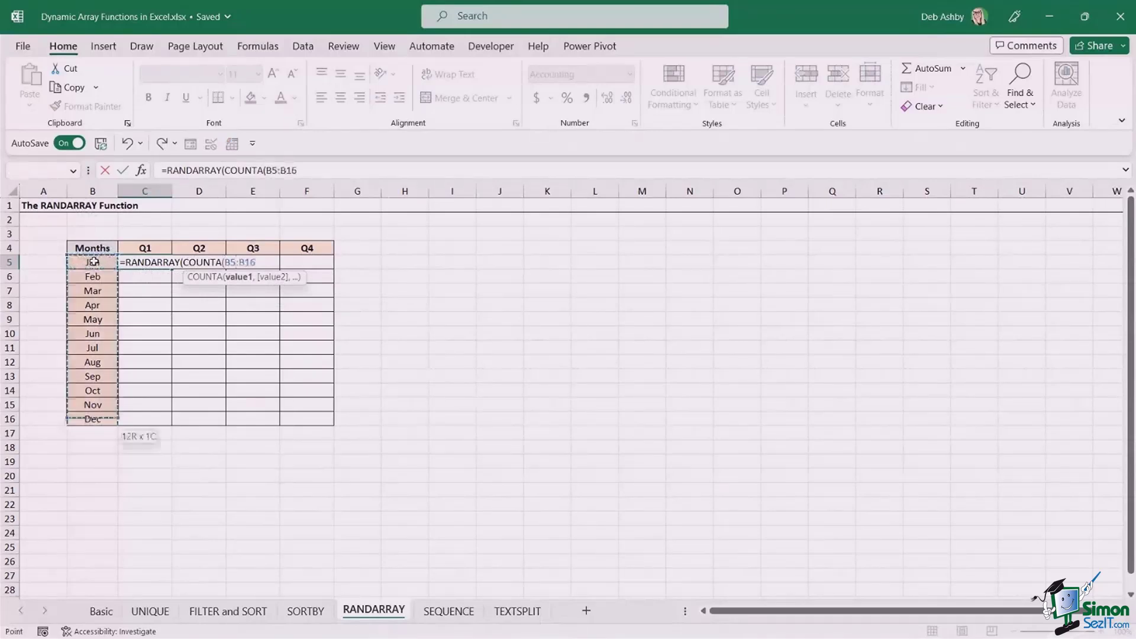
{"action": "type", "text": ")"}
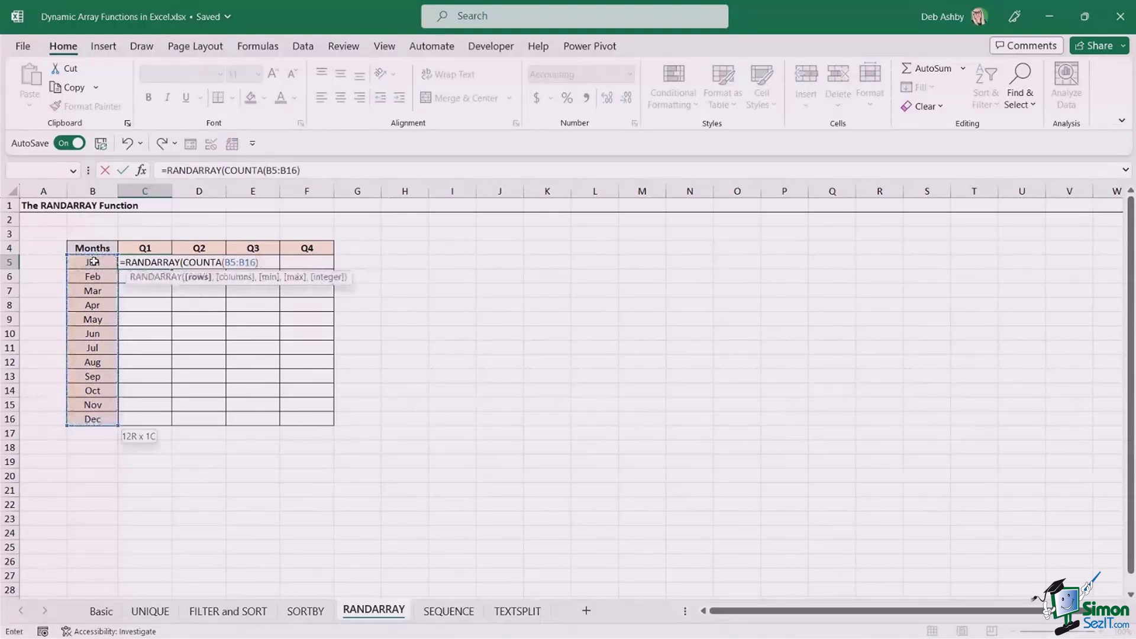
{"action": "type", "text": ","}
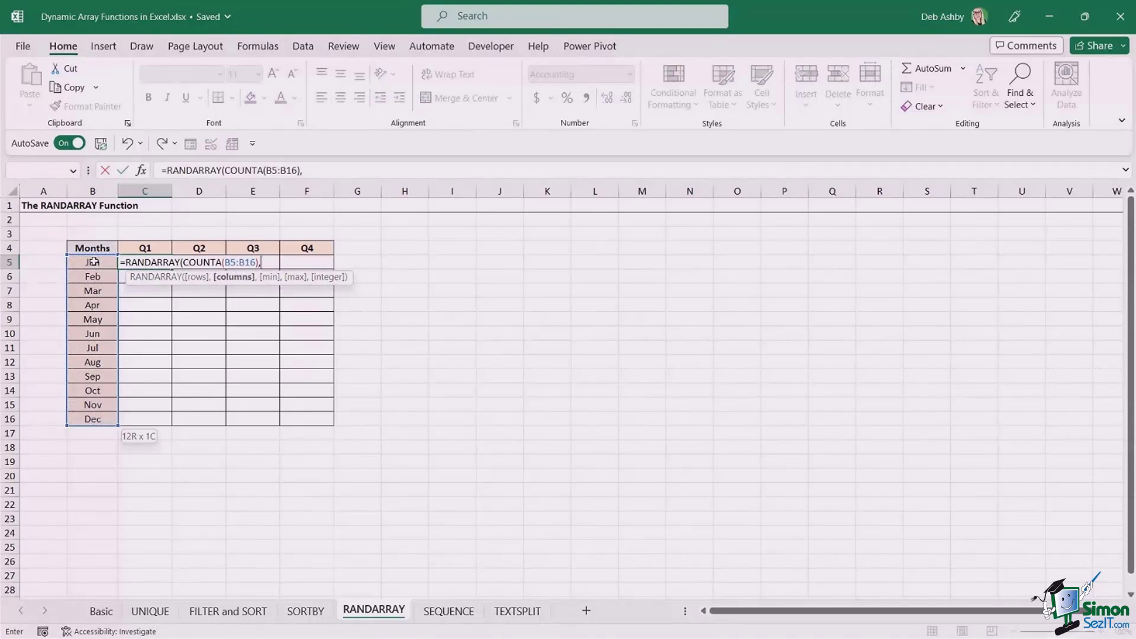
Complete the RANDARRAY formula with COUNTA(C4:F4) for columns, minimum 100, maximum 200 and FALSE for decimals.
{"action": "type", "text": "COUNT"}
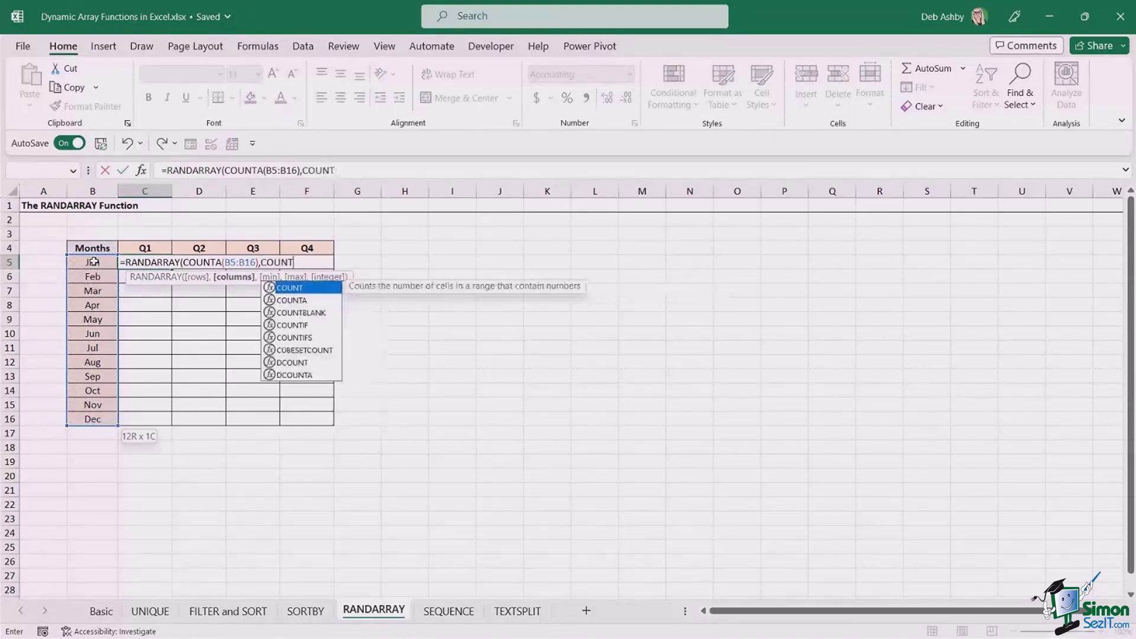
{"action": "type", "text": "A("}
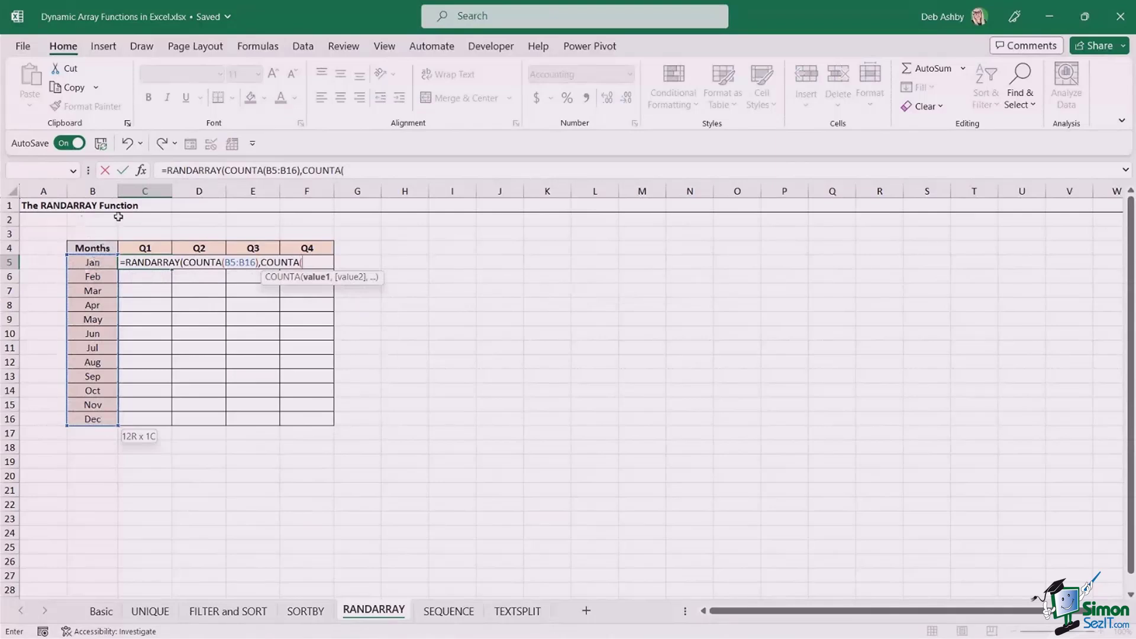
{"action": "left_click_drag", "start_coordinate": [136, 248], "coordinate": [323, 253]}
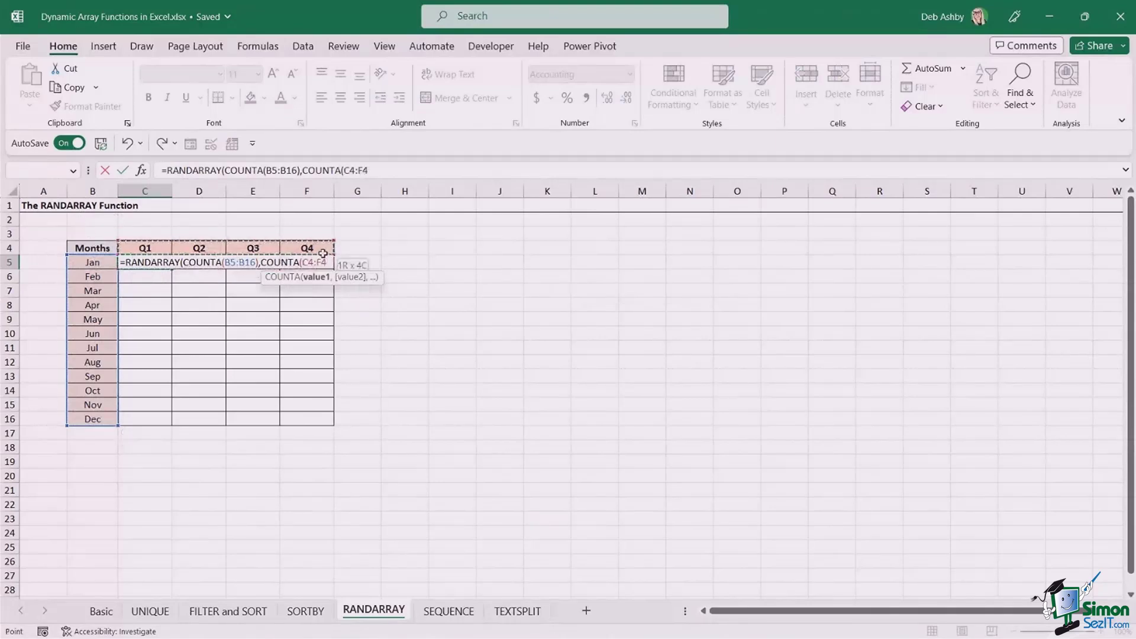
{"action": "type", "text": ")"}
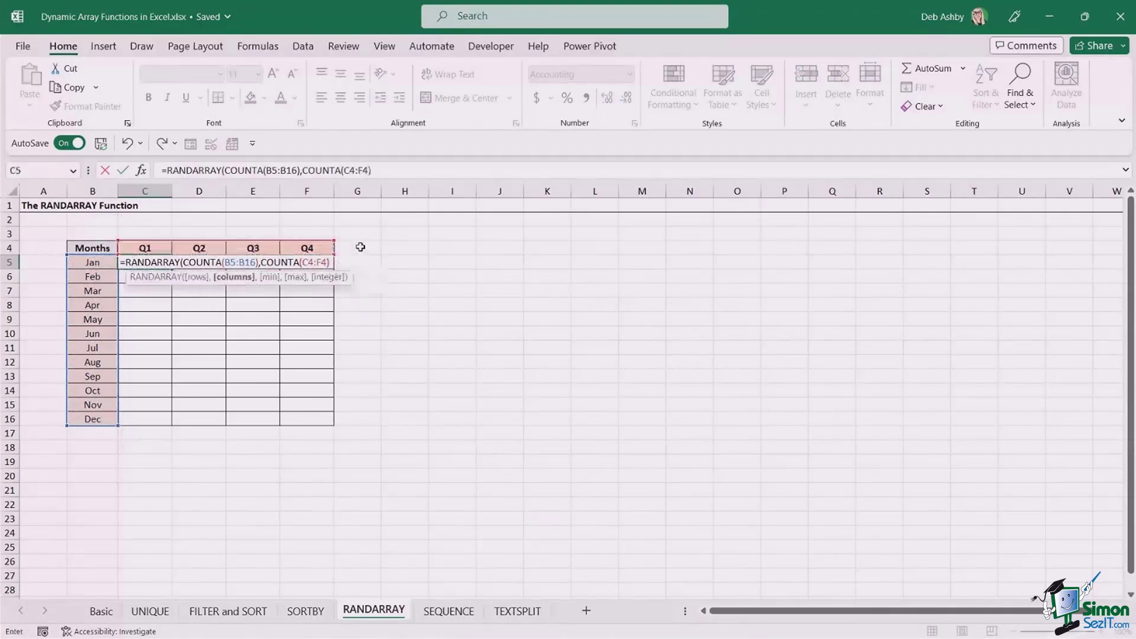
{"action": "type", "text": ",100,200"}
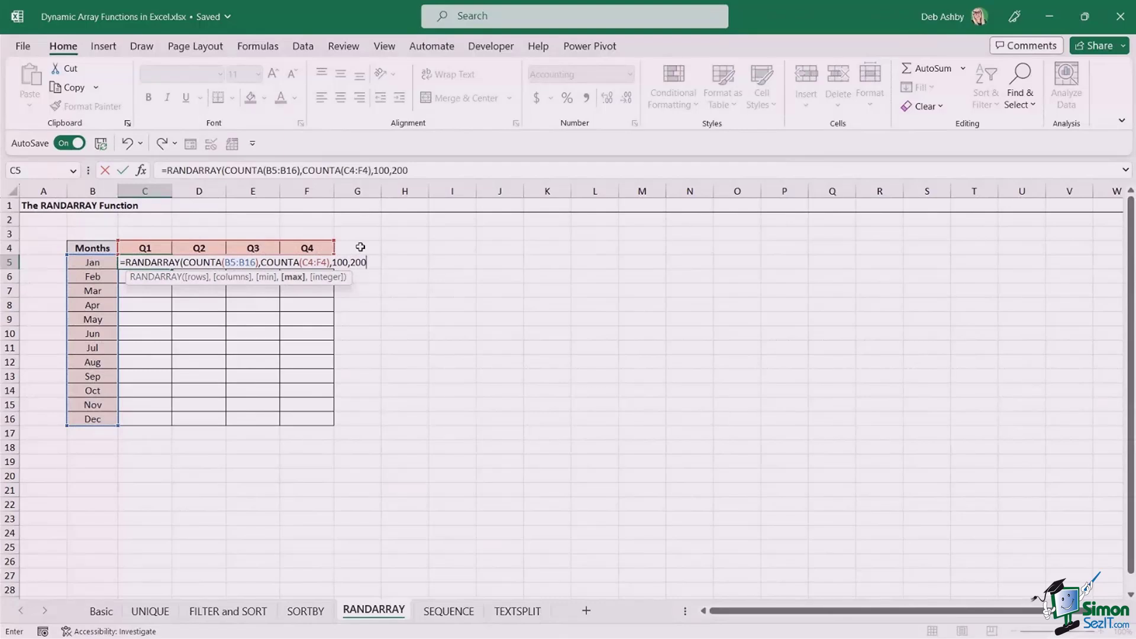
{"action": "type", "text": ",FALSE)"}
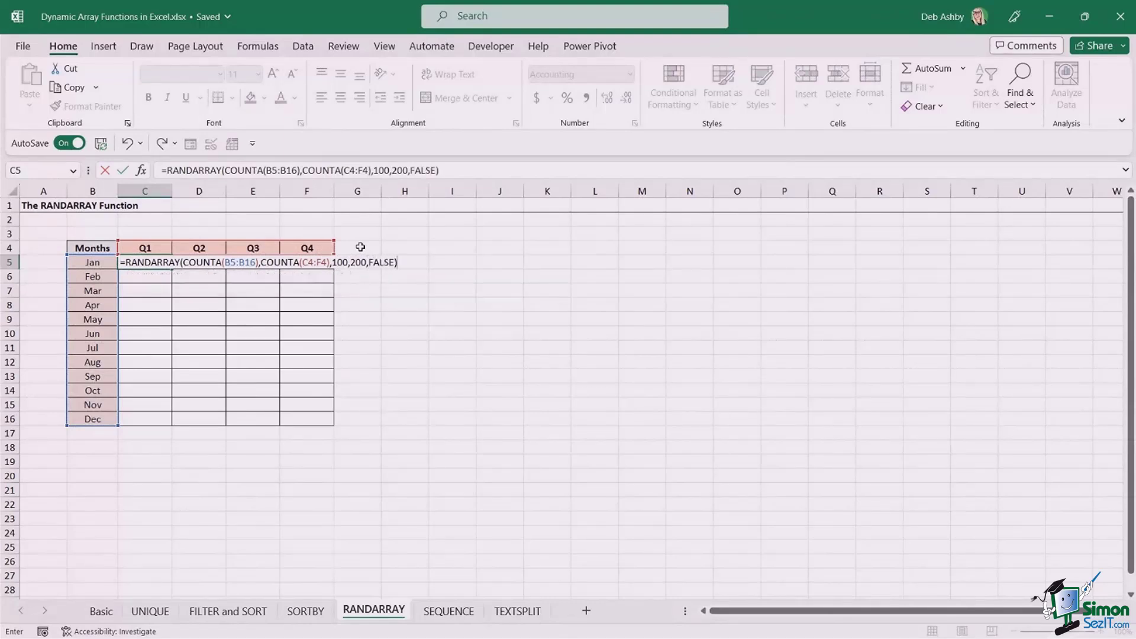
{"action": "key", "text": "Return"}
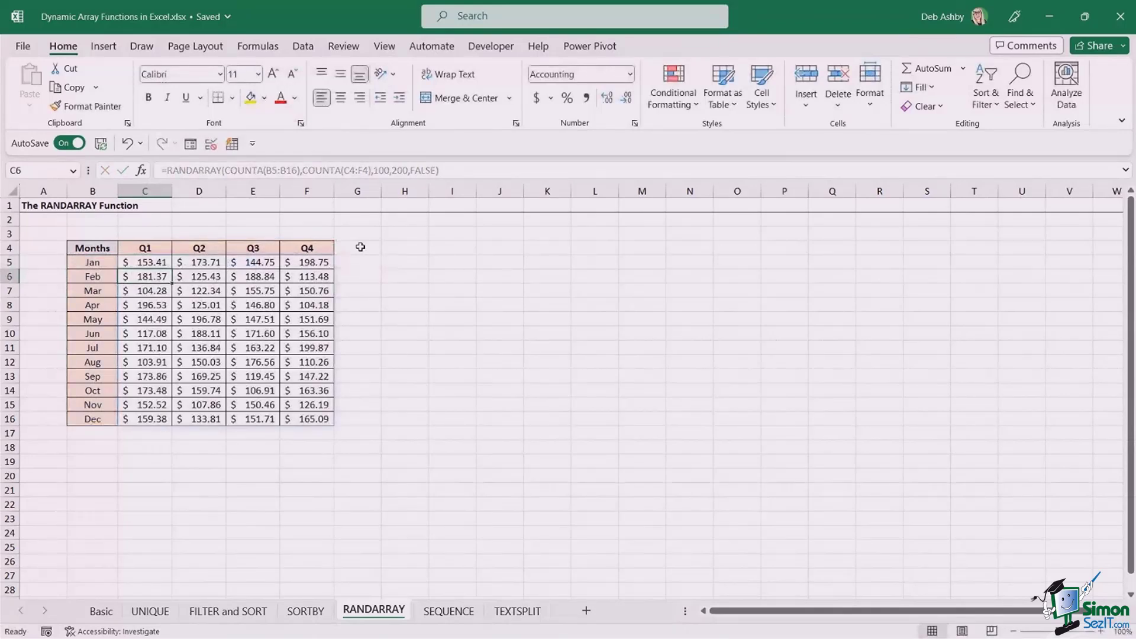
Review the RANDARRAY formula in C5 and in the cells of its spilled range, leaving the data in place.
{"action": "mouse_move", "coordinate": [145, 285]}
{"action": "left_mouse_down"}
{"action": "mouse_move", "coordinate": [243, 270]}
{"action": "mouse_move", "coordinate": [159, 267]}
{"action": "left_mouse_up"}
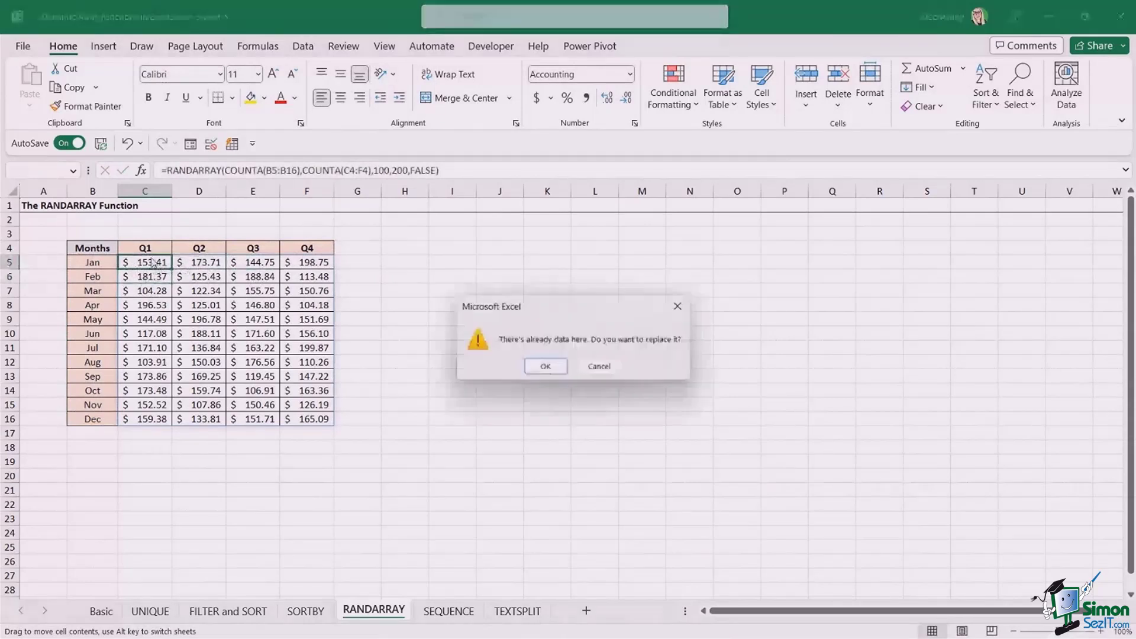
{"action": "left_click", "coordinate": [600, 367]}
{"action": "left_click", "coordinate": [222, 307]}
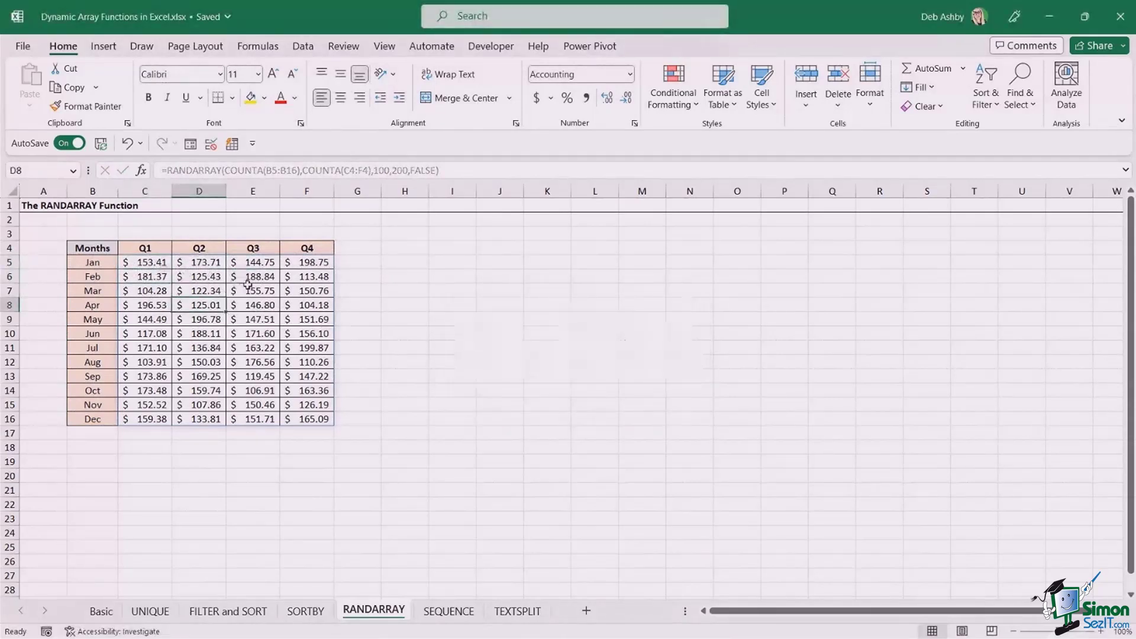
{"action": "left_click", "coordinate": [167, 267]}
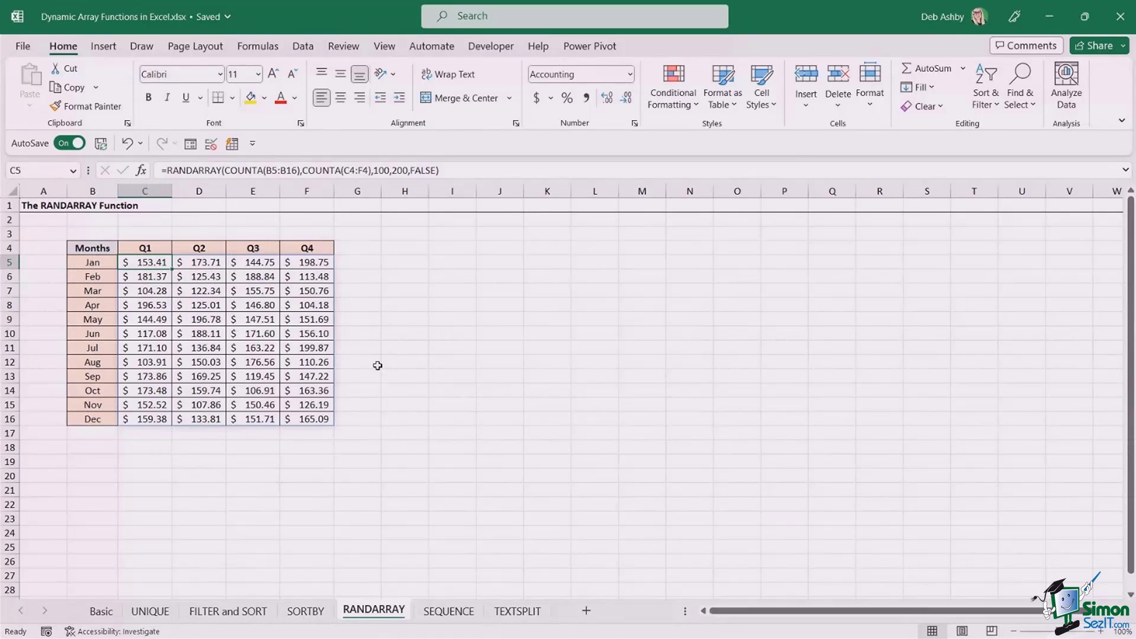
{"action": "left_click", "coordinate": [243, 296]}
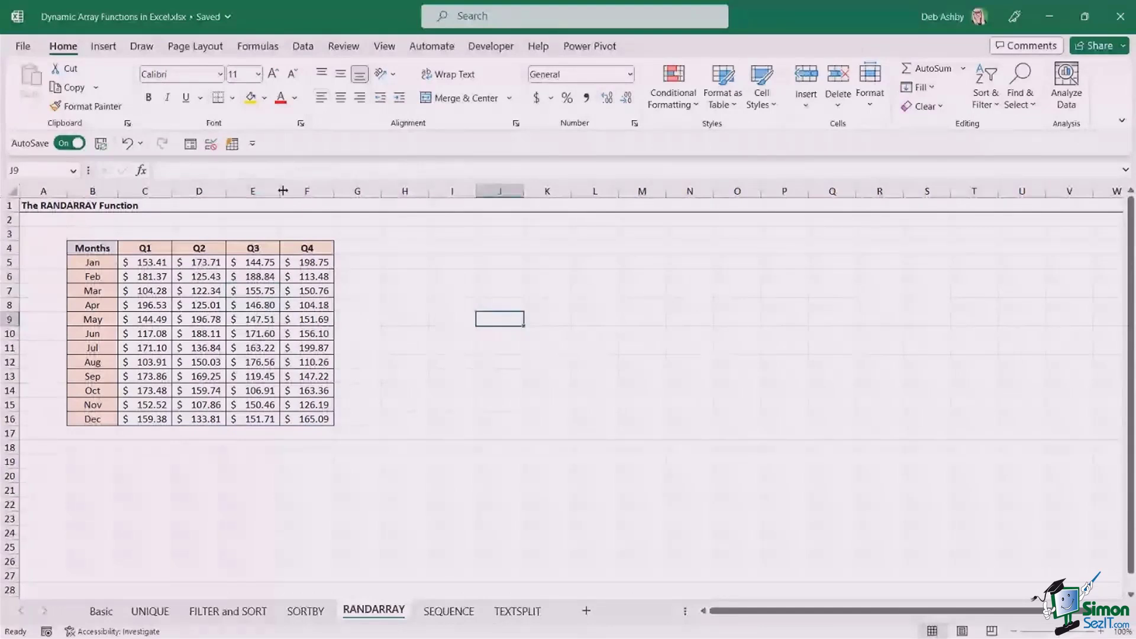
AutoFit the widths of columns E and D, repeating the AutoFit on column D to recalculate the random values.
{"action": "double_click", "coordinate": [283, 190]}
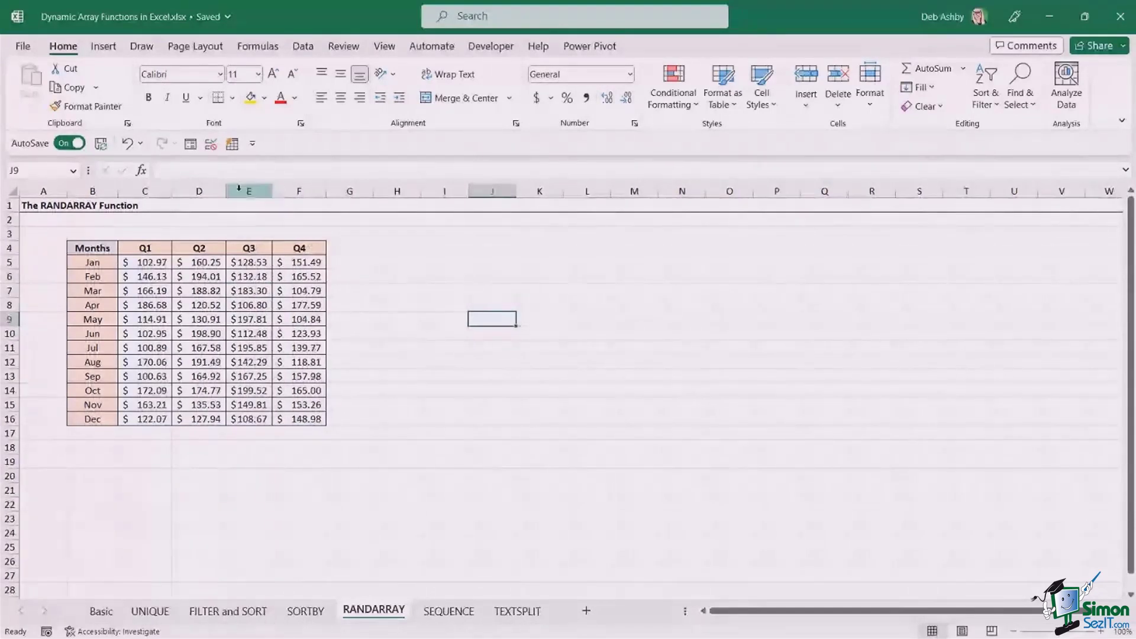
{"action": "double_click", "coordinate": [226, 191]}
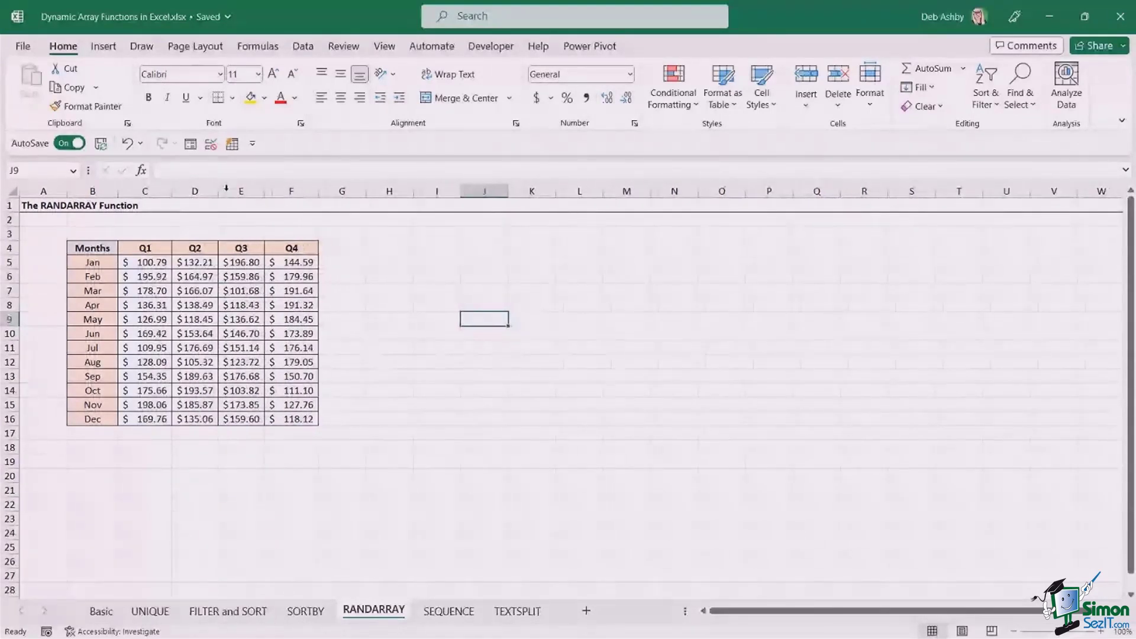
{"action": "double_click", "coordinate": [219, 191]}
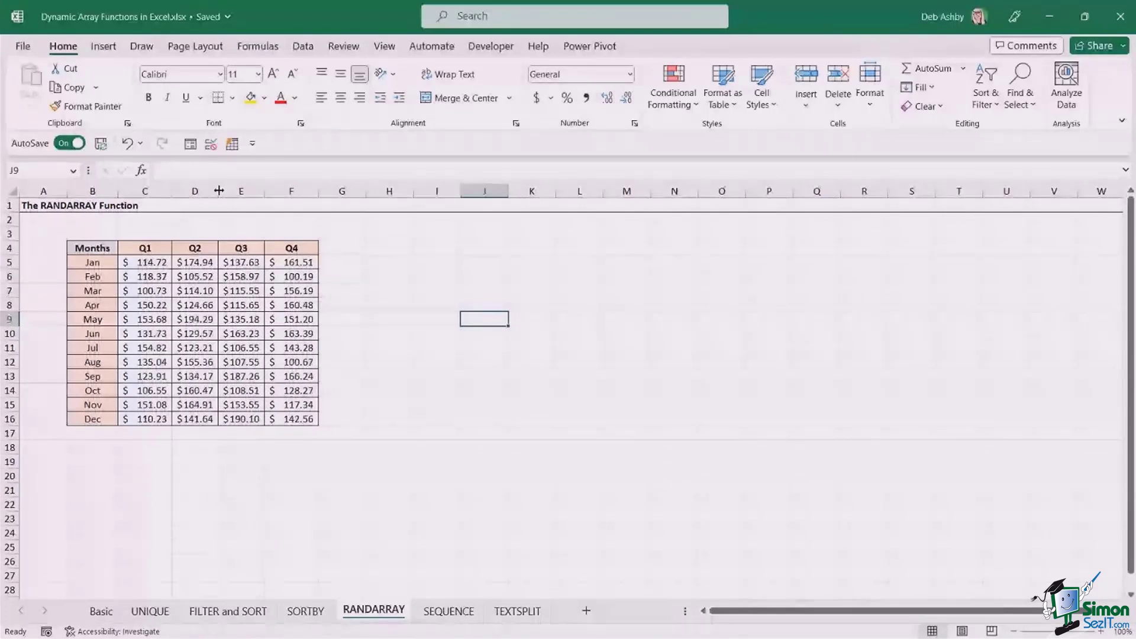
{"action": "double_click", "coordinate": [219, 191]}
{"action": "double_click", "coordinate": [219, 191]}
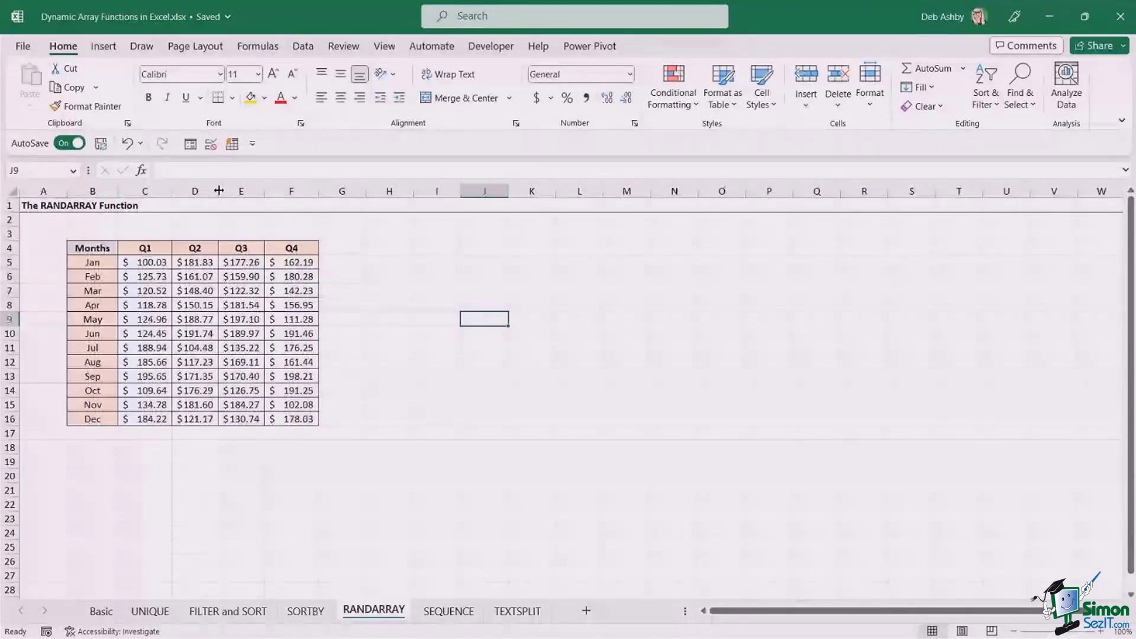
AutoFit column D two more times to recalculate the random values in the table.
{"action": "double_click", "coordinate": [219, 190]}
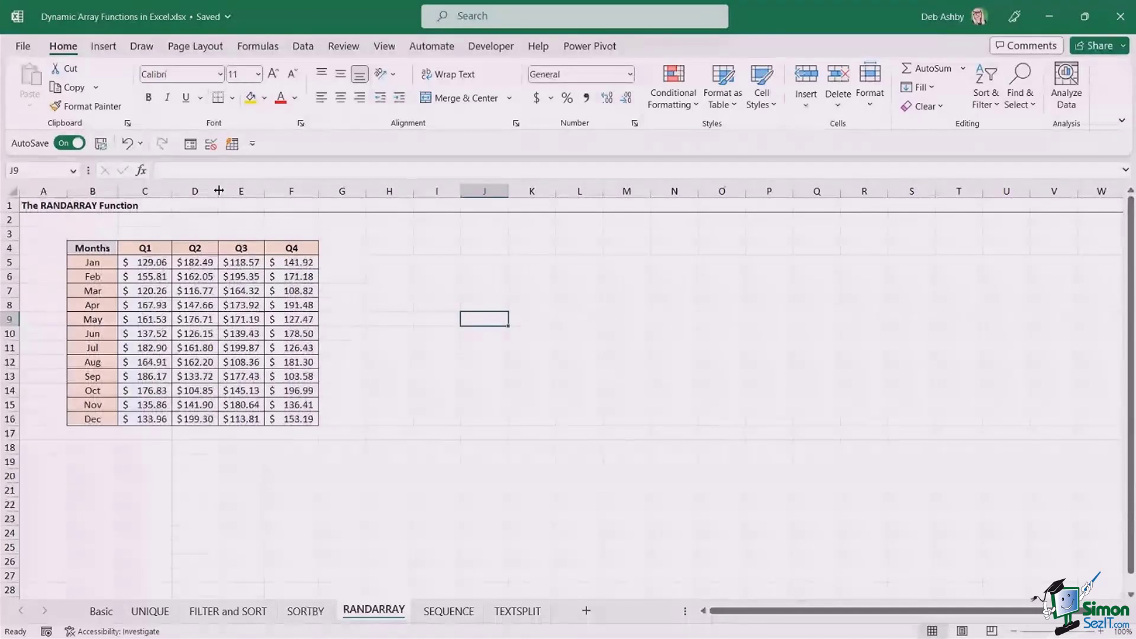
{"action": "double_click", "coordinate": [219, 190]}
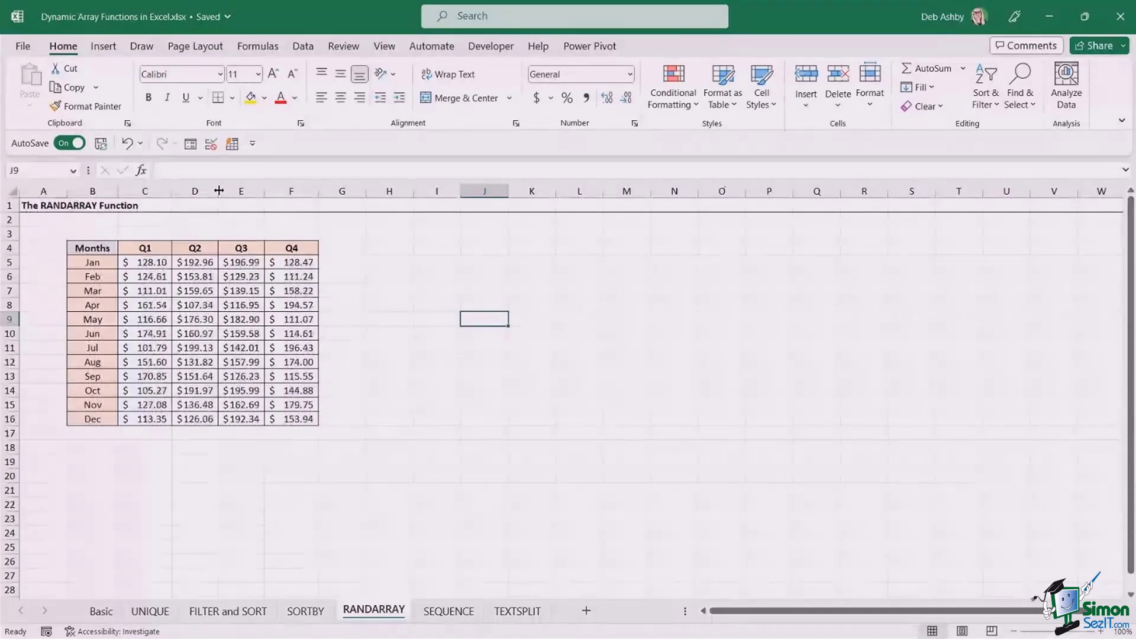
{"action": "left_click", "coordinate": [438, 290]}
{"action": "left_click", "coordinate": [626, 361]}
{"action": "left_click", "coordinate": [501, 416]}
{"action": "left_click", "coordinate": [626, 305]}
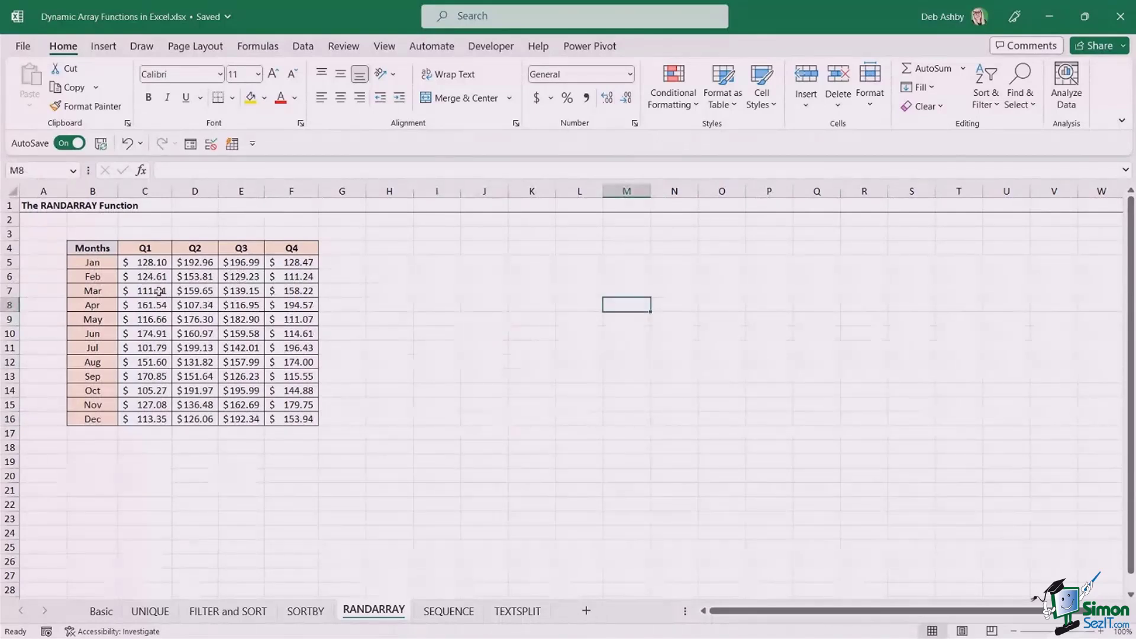
{"action": "left_click_drag", "start_coordinate": [133, 262], "coordinate": [308, 419]}
{"action": "left_click", "coordinate": [484, 362]}
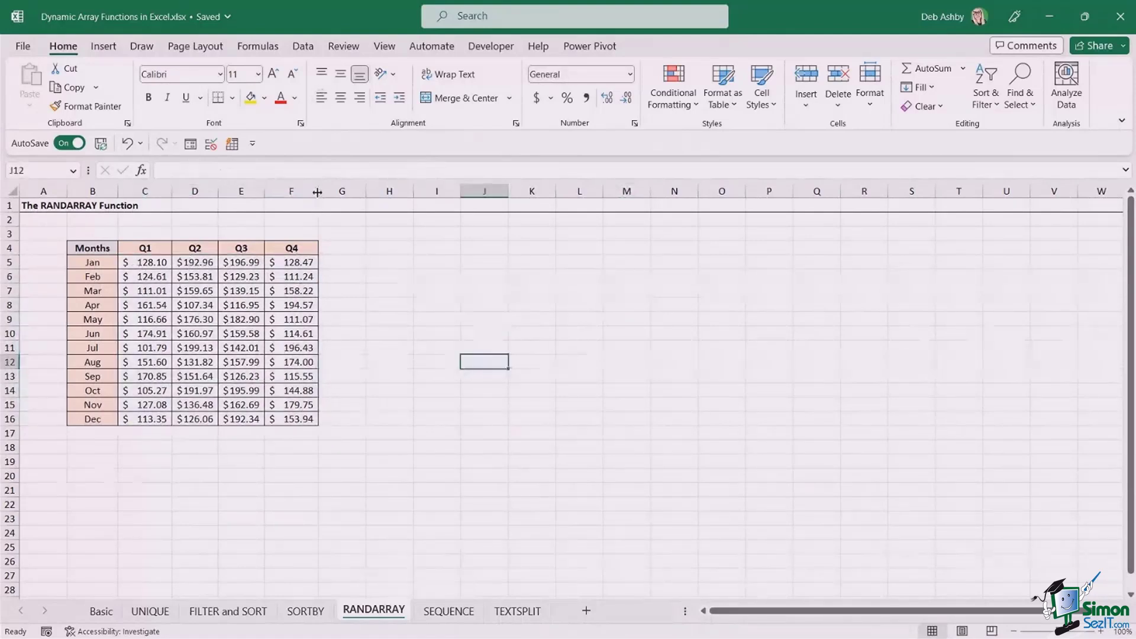
Widen columns F and E slightly and check the formula in the spilled Q3 and Q2 cells.
{"action": "left_click_drag", "start_coordinate": [318, 191], "coordinate": [327, 191]}
{"action": "left_click_drag", "start_coordinate": [270, 193], "coordinate": [275, 193]}
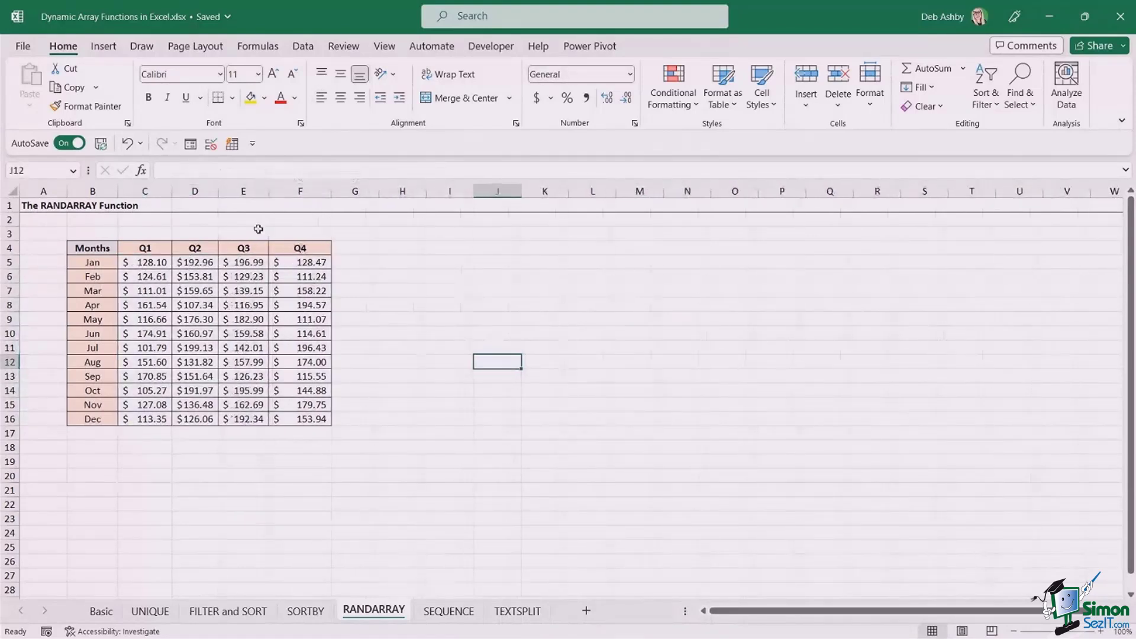
{"action": "left_click", "coordinate": [241, 291]}
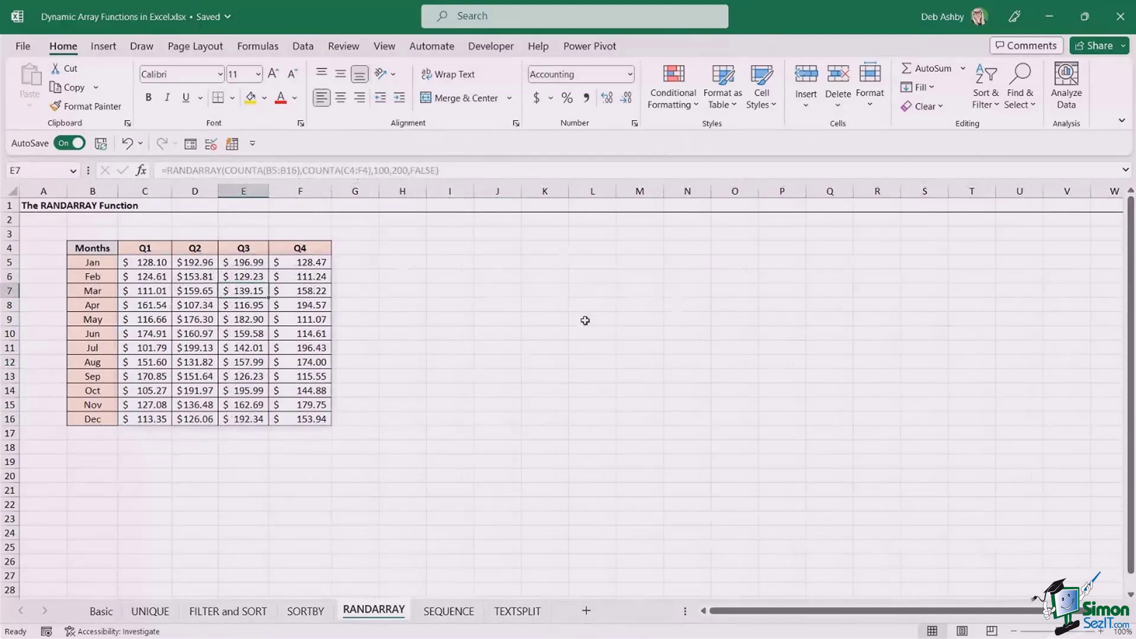
{"action": "left_click", "coordinate": [196, 291]}
Copy the RANDARRAY results in C5:F16, paste them over themselves as values only, and check a few cells.
{"action": "left_click_drag", "start_coordinate": [137, 260], "coordinate": [304, 416]}
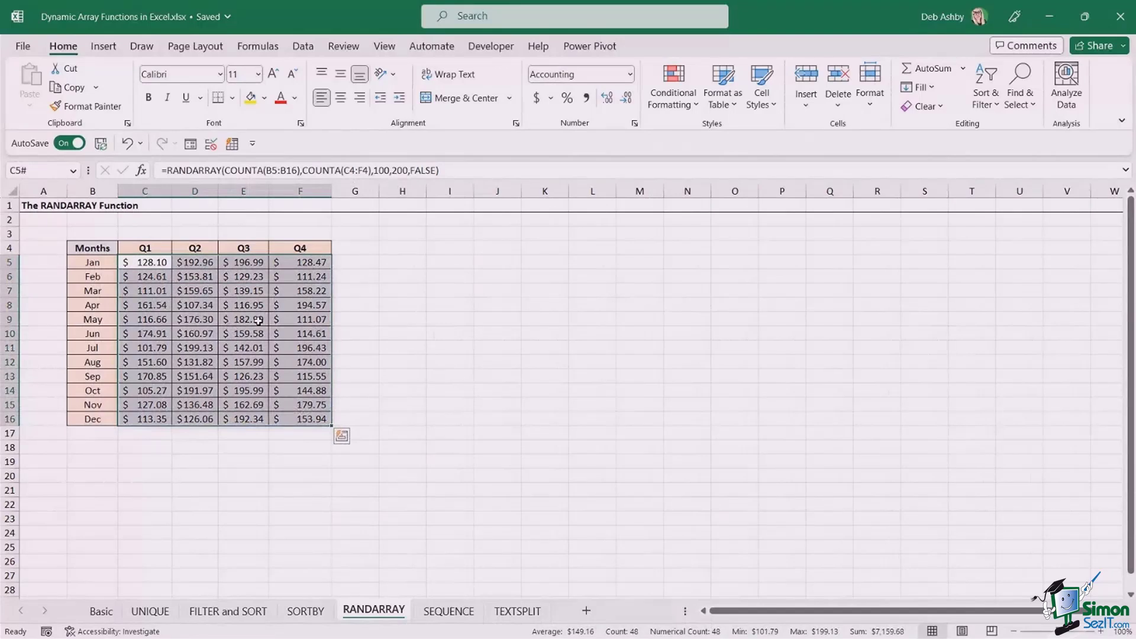
{"action": "key", "text": "ctrl+c"}
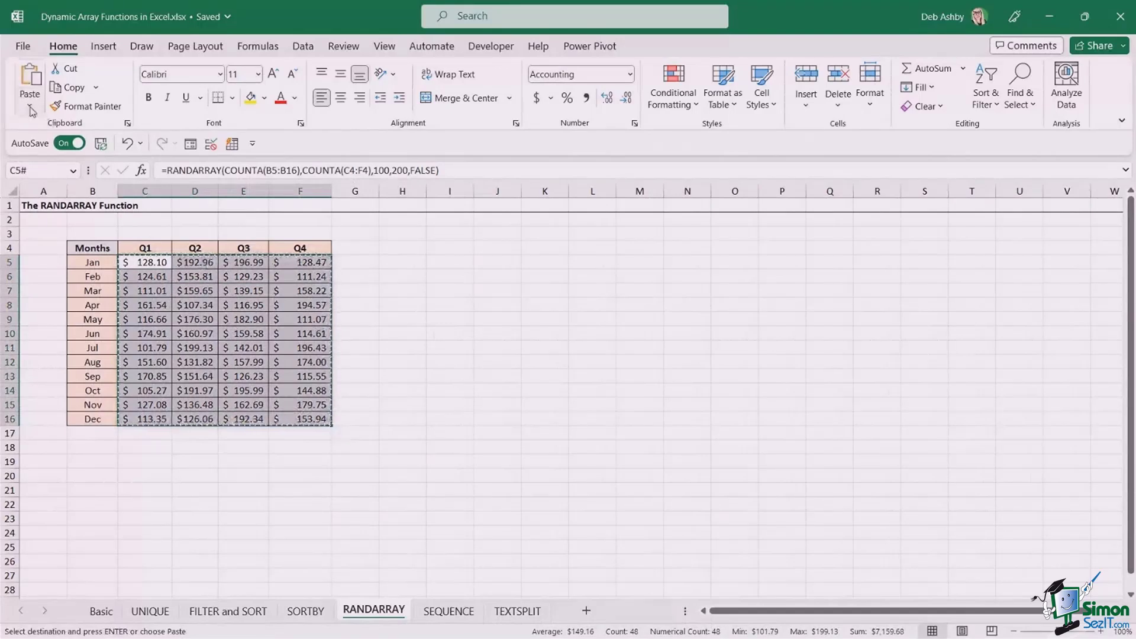
{"action": "left_click", "coordinate": [29, 105]}
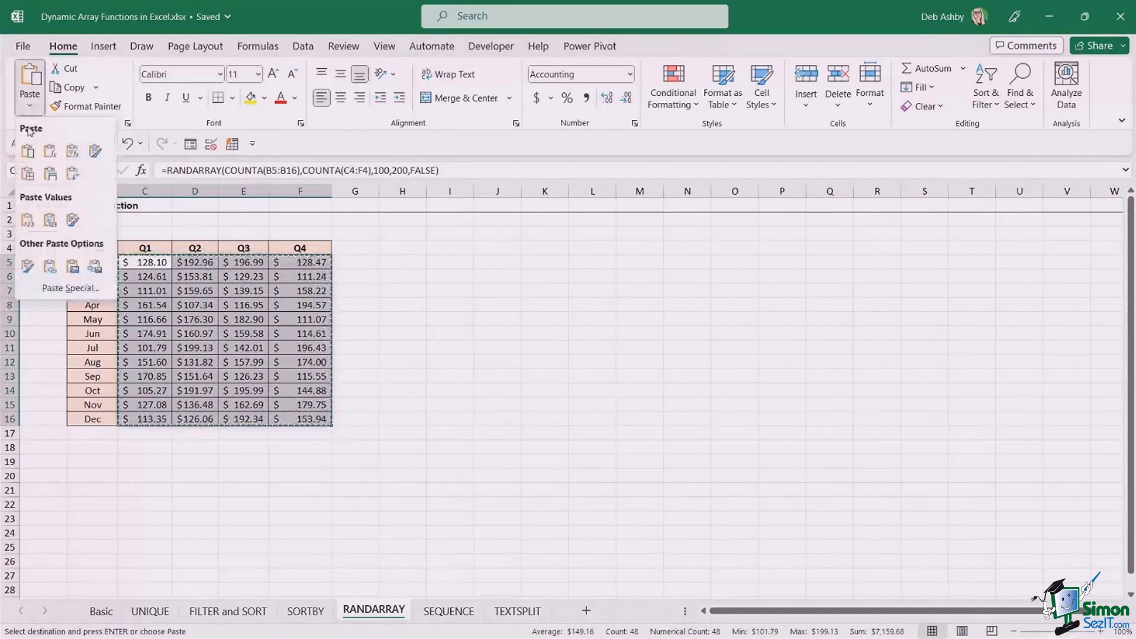
{"action": "left_click", "coordinate": [27, 223]}
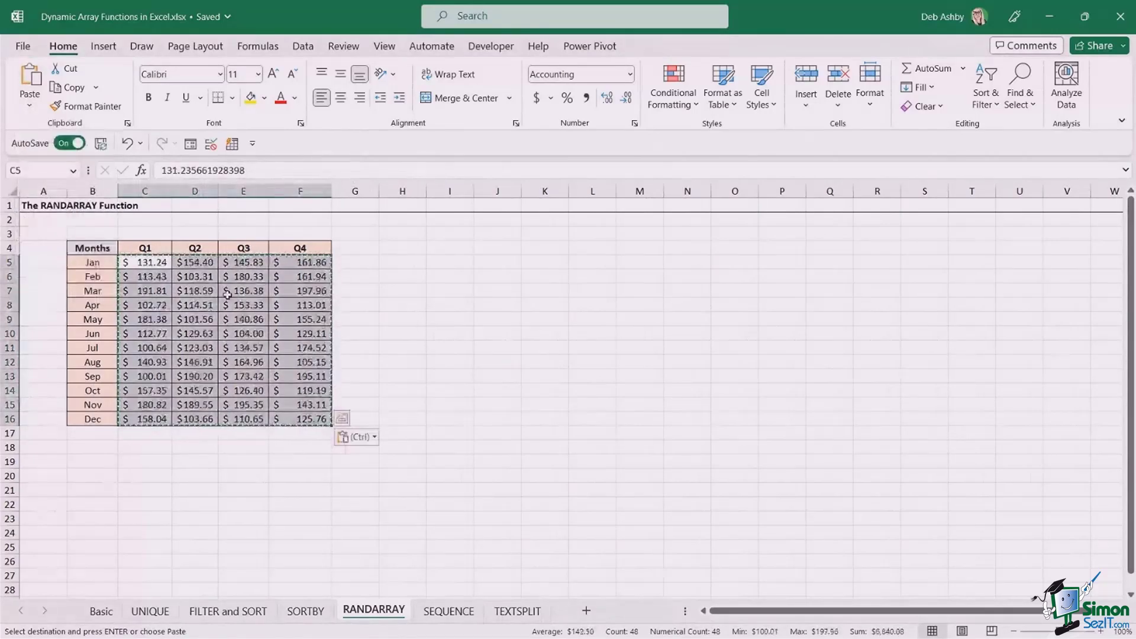
{"action": "key", "text": "Escape"}
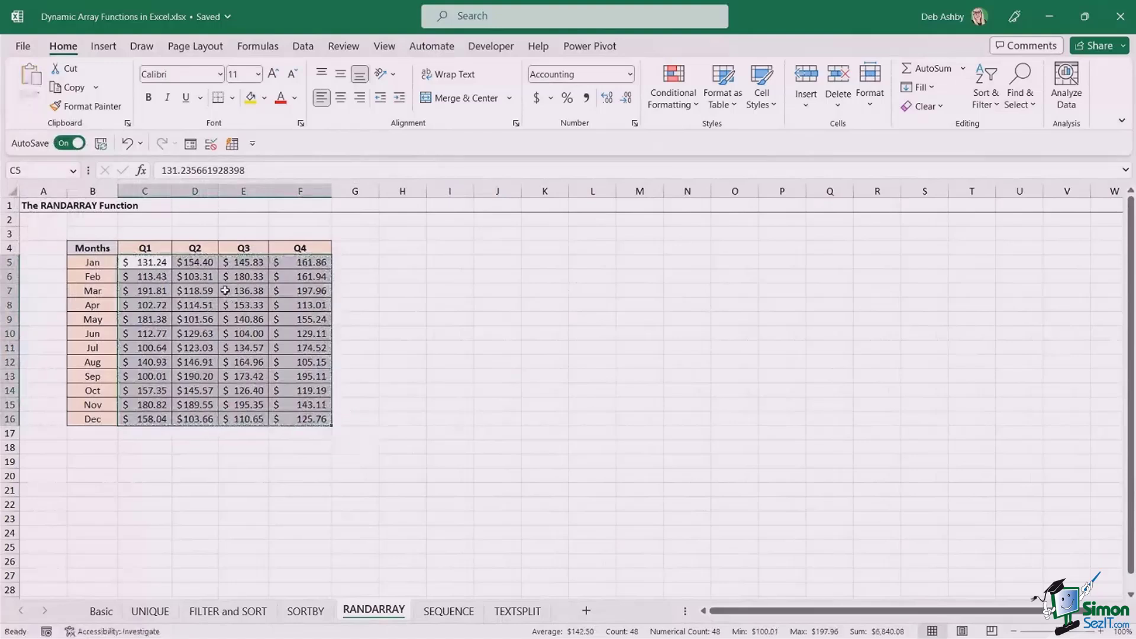
{"action": "left_click", "coordinate": [195, 304]}
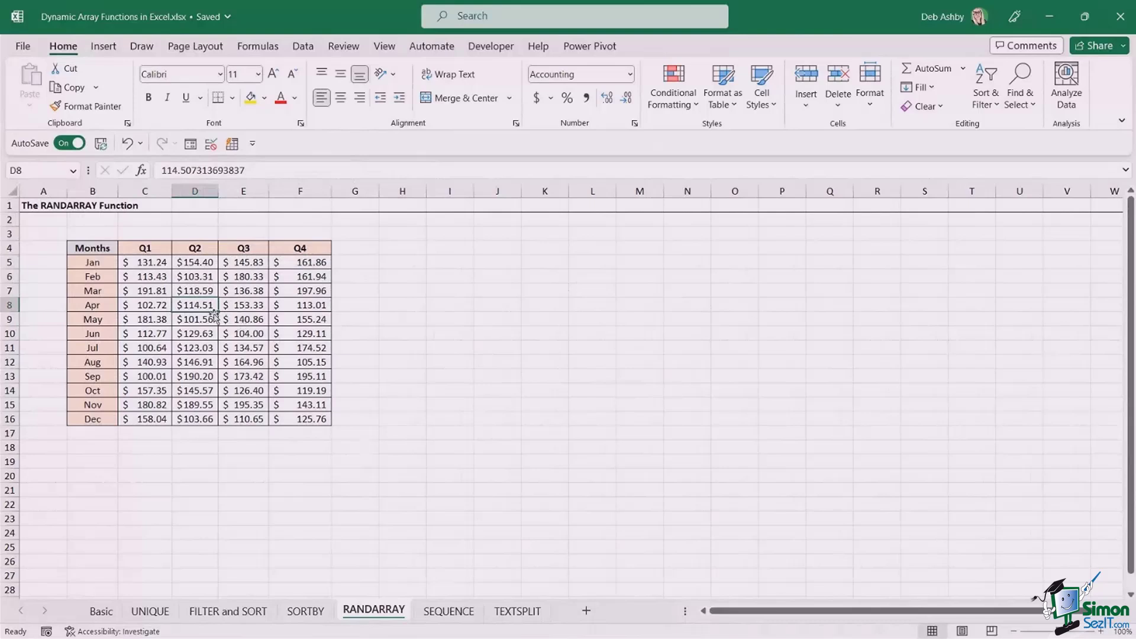
{"action": "left_click", "coordinate": [255, 350]}
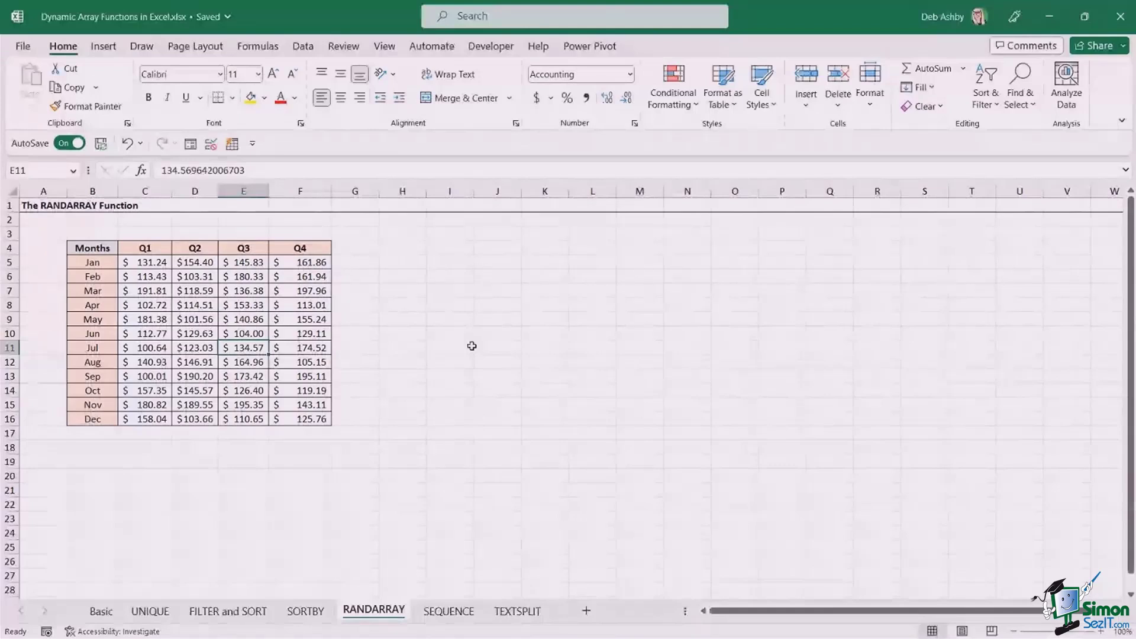
{"action": "left_click", "coordinate": [414, 363]}
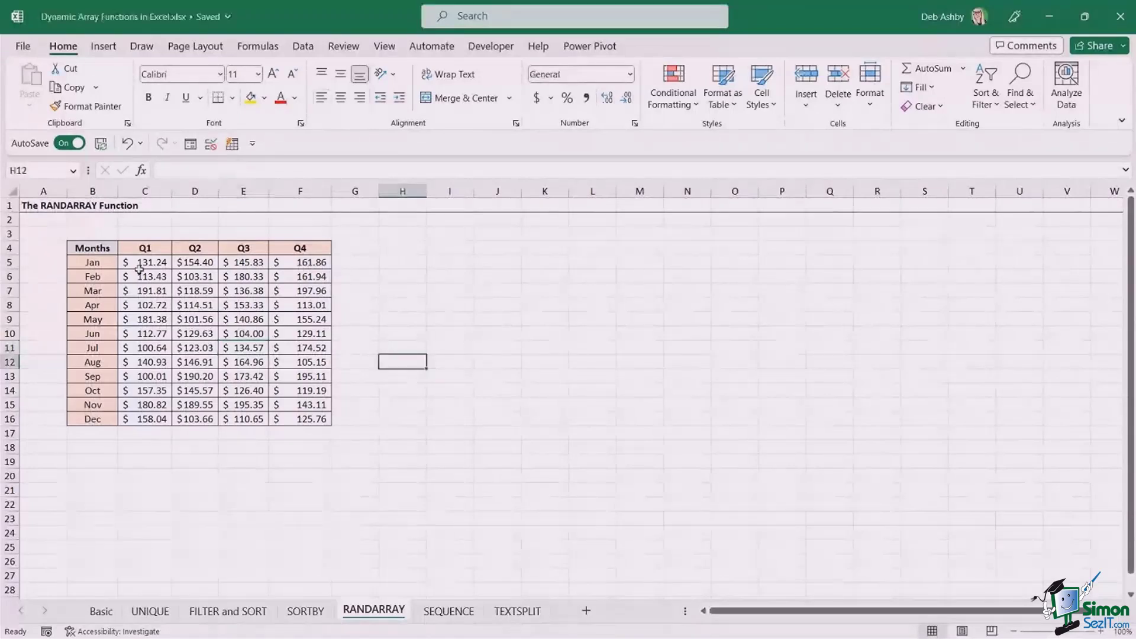
Clear all the values in C5:F16, keeping the month and quarter headings.
{"action": "left_click_drag", "start_coordinate": [140, 266], "coordinate": [324, 411]}
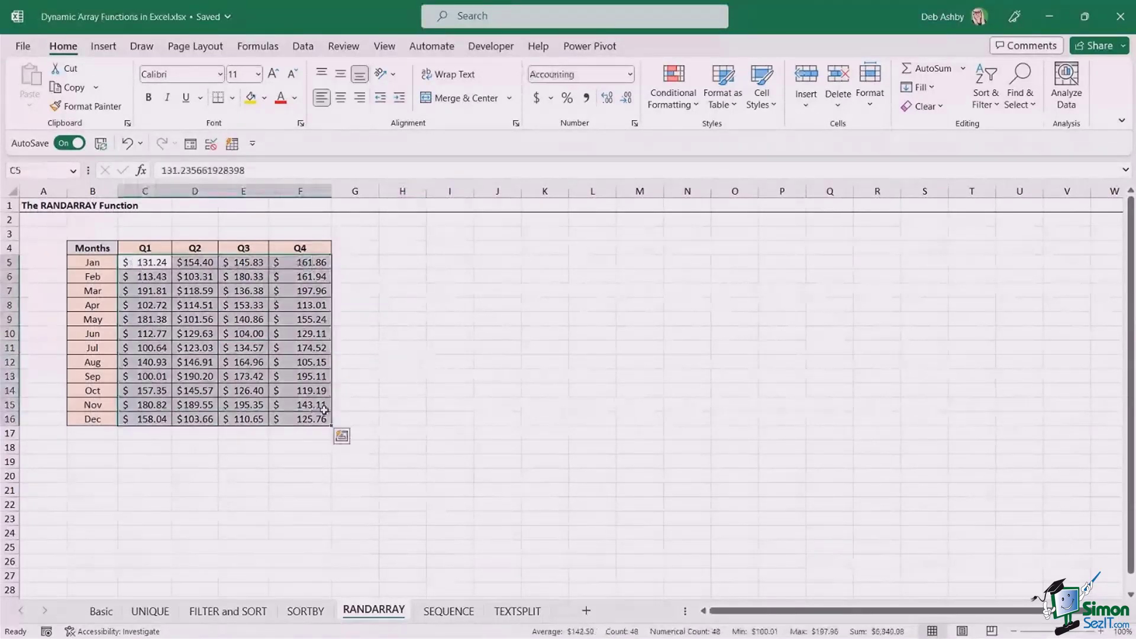
{"action": "key", "text": "Delete"}
{"action": "left_click", "coordinate": [443, 358]}
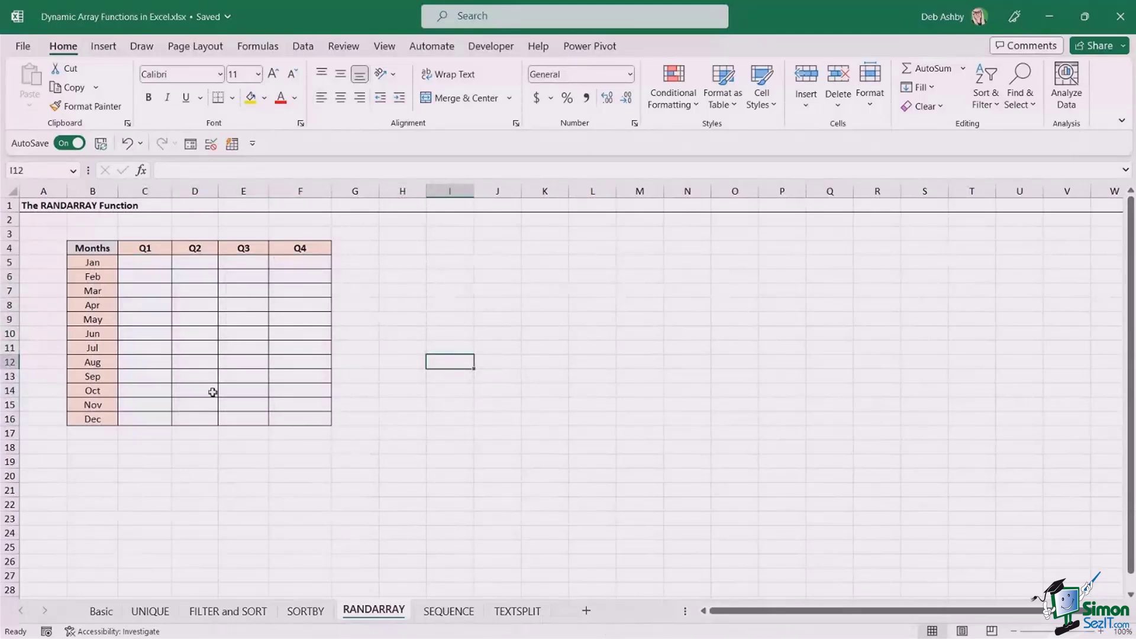
Enter the text Hello in C10, the Jun cell of the Q1 column.
{"action": "left_click", "coordinate": [140, 349]}
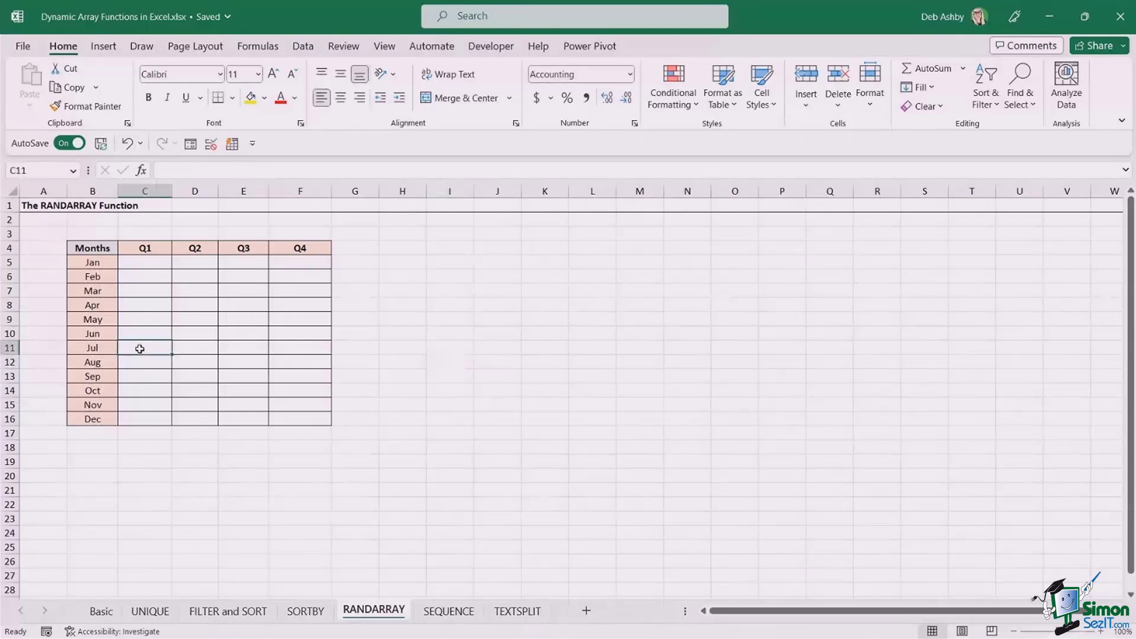
{"action": "left_click", "coordinate": [149, 264]}
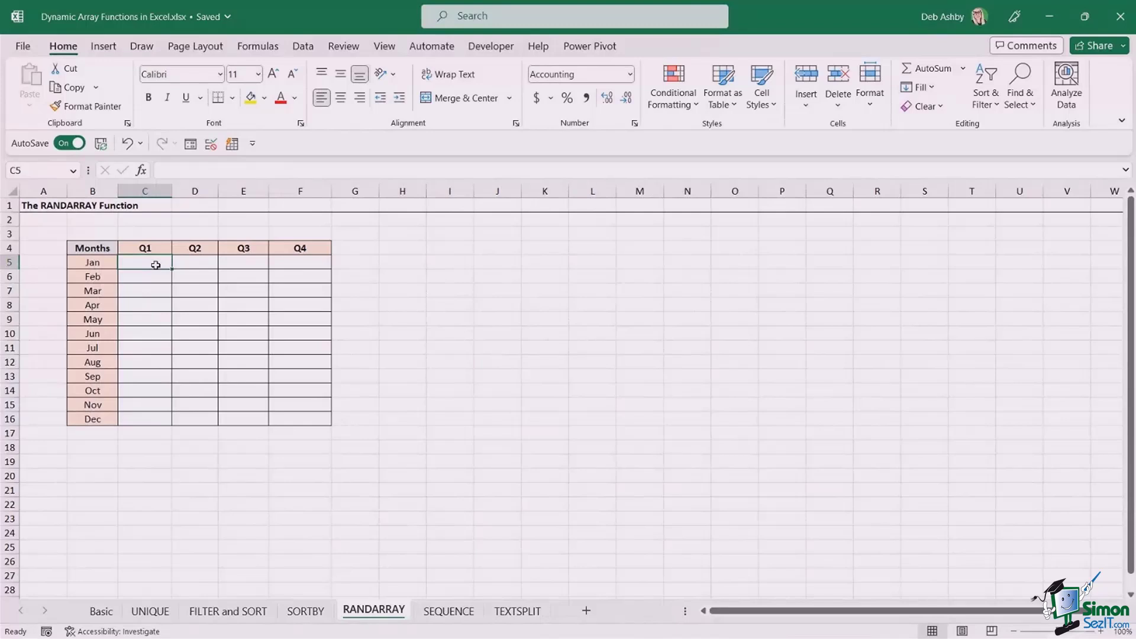
{"action": "left_click", "coordinate": [136, 333]}
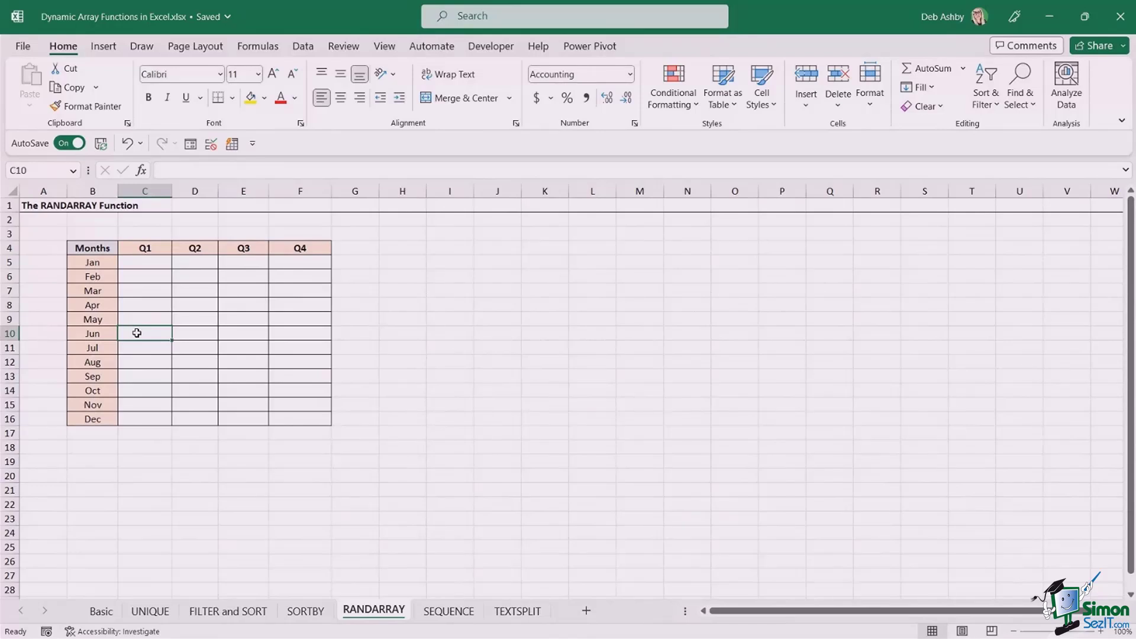
{"action": "type", "text": "Hello"}
{"action": "key", "text": "Return"}
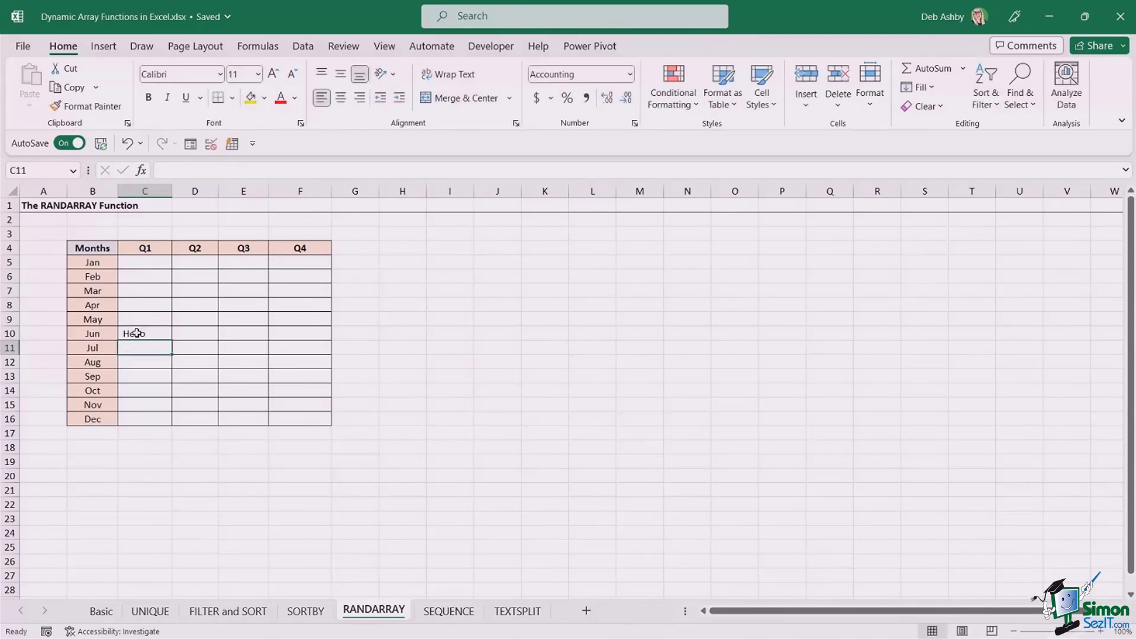
Enter =RANDARRAY(12,4,1,10) in C5 above the Hello text and view the cell's error options.
{"action": "left_click", "coordinate": [157, 333]}
{"action": "left_click", "coordinate": [152, 262]}
{"action": "type", "text": "=rand"}
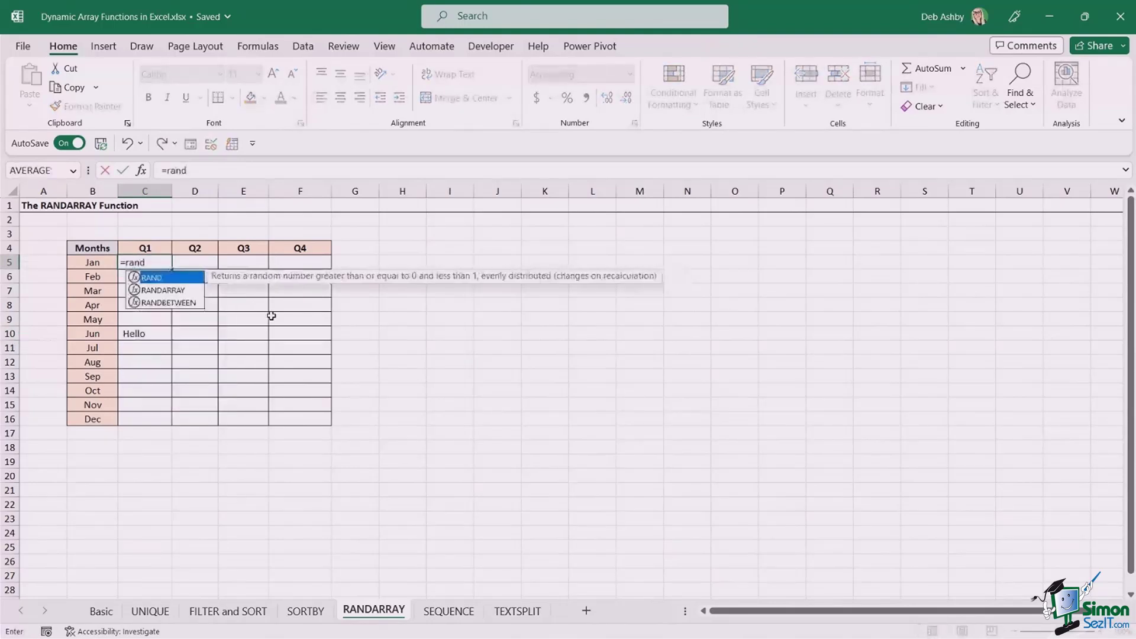
{"action": "key", "text": "Down"}
{"action": "key", "text": "Tab"}
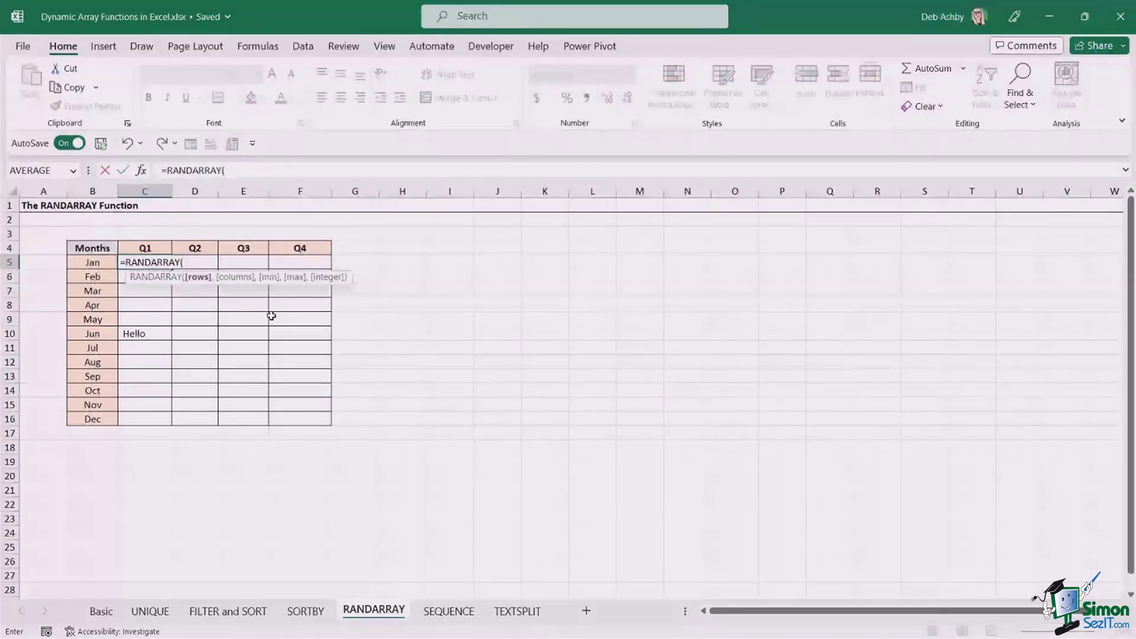
{"action": "type", "text": "12,4,1,10"}
{"action": "key", "text": "Return"}
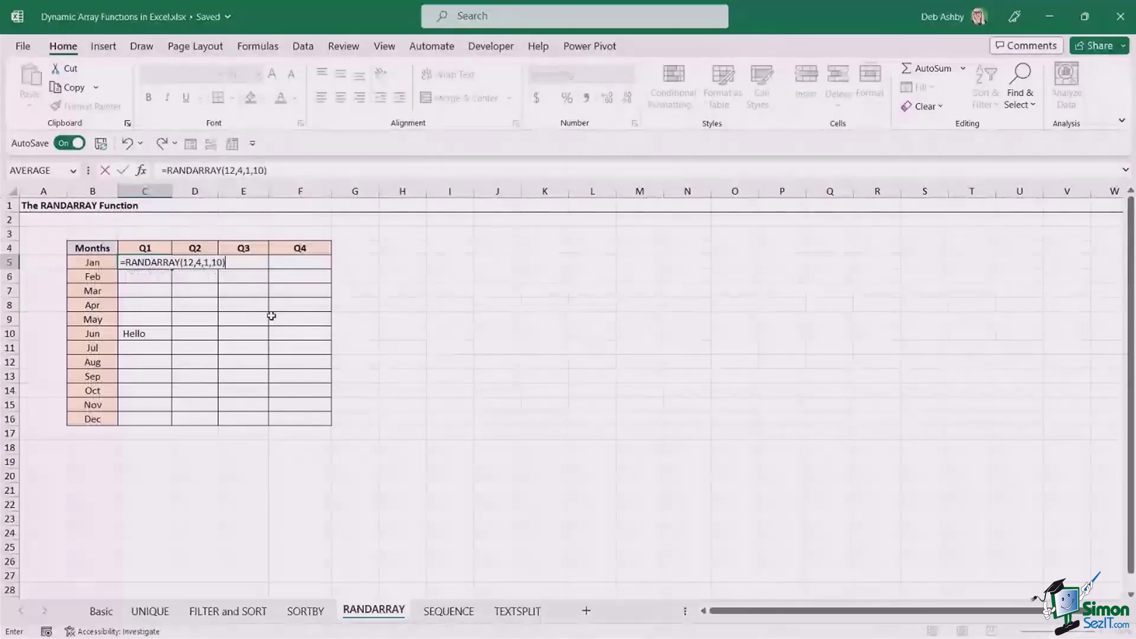
{"action": "left_click", "coordinate": [145, 258]}
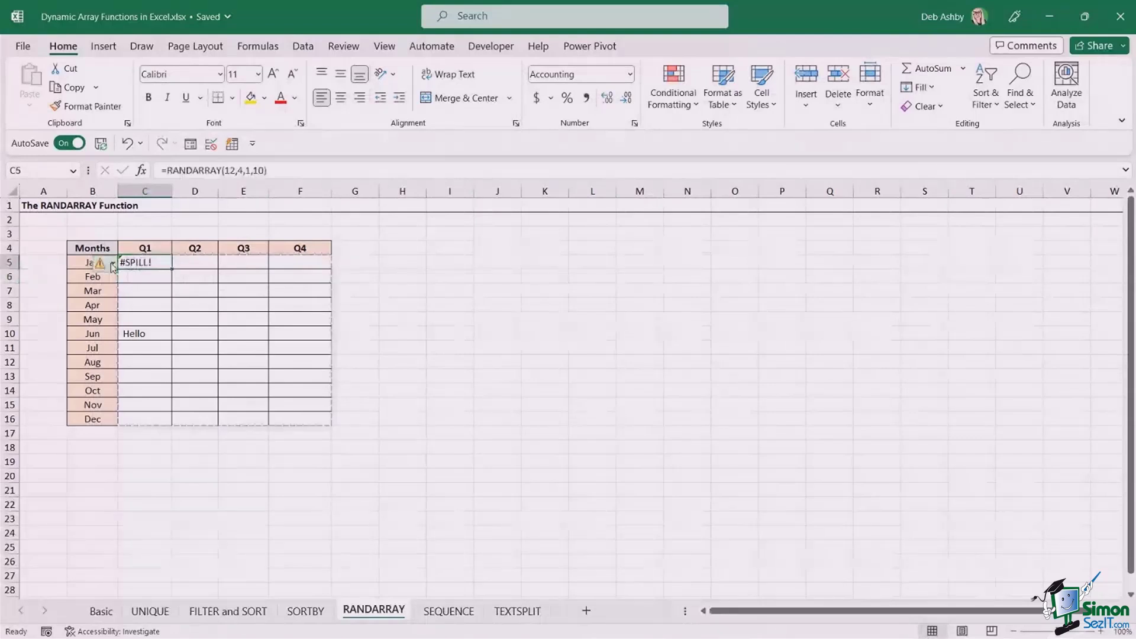
{"action": "left_click", "coordinate": [112, 264]}
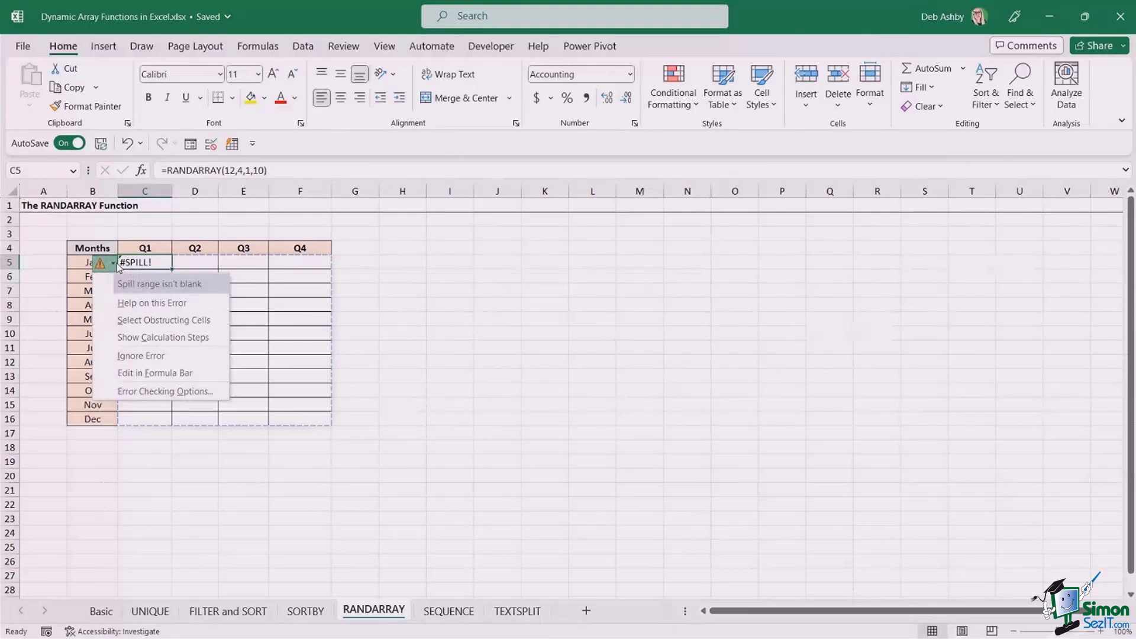
{"action": "left_click", "coordinate": [388, 365]}
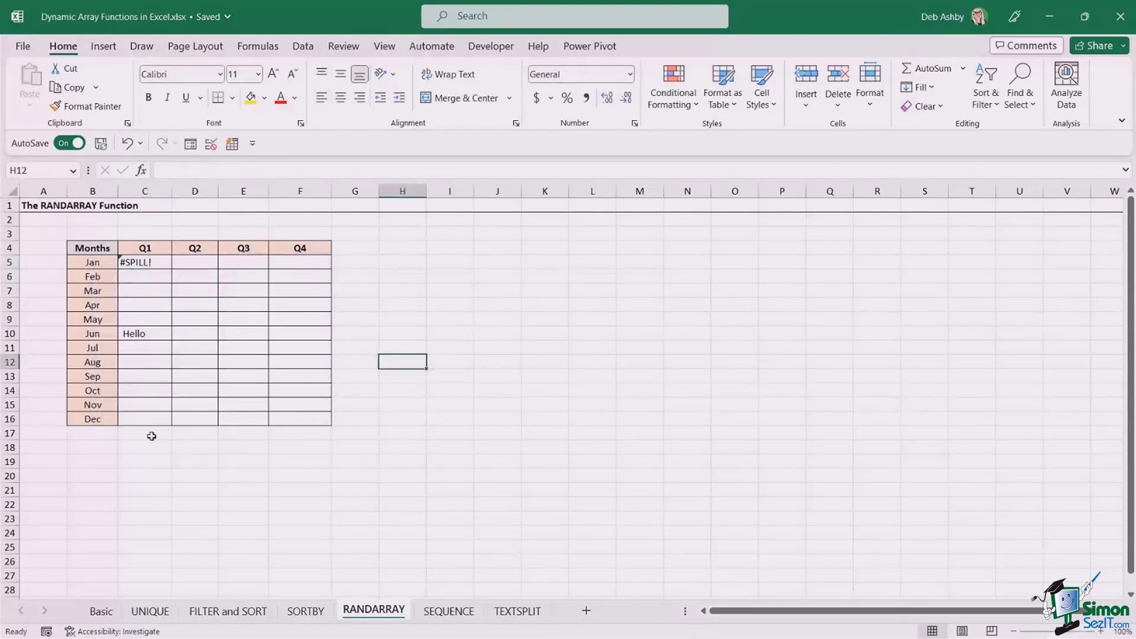
Delete the RANDARRAY formula in C5 and the Hello text in C10.
{"action": "left_click", "coordinate": [136, 334]}
{"action": "left_click", "coordinate": [139, 261]}
{"action": "key", "text": "Delete"}
{"action": "left_click", "coordinate": [144, 332]}
{"action": "key", "text": "Delete"}
{"action": "left_click", "coordinate": [417, 335]}
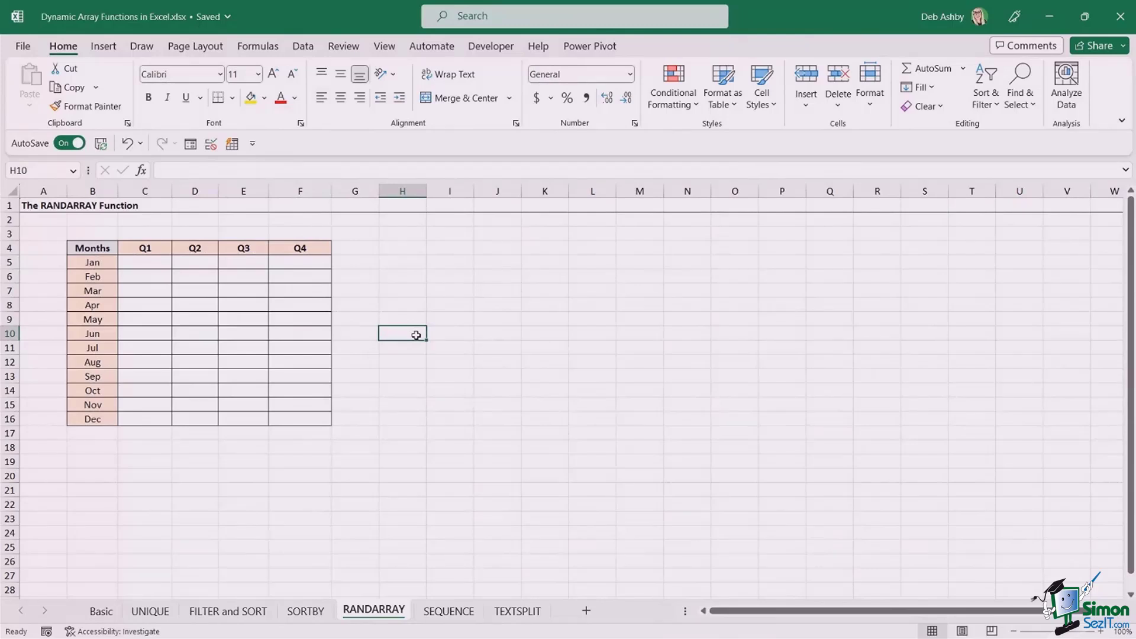
{"action": "left_click", "coordinate": [498, 431]}
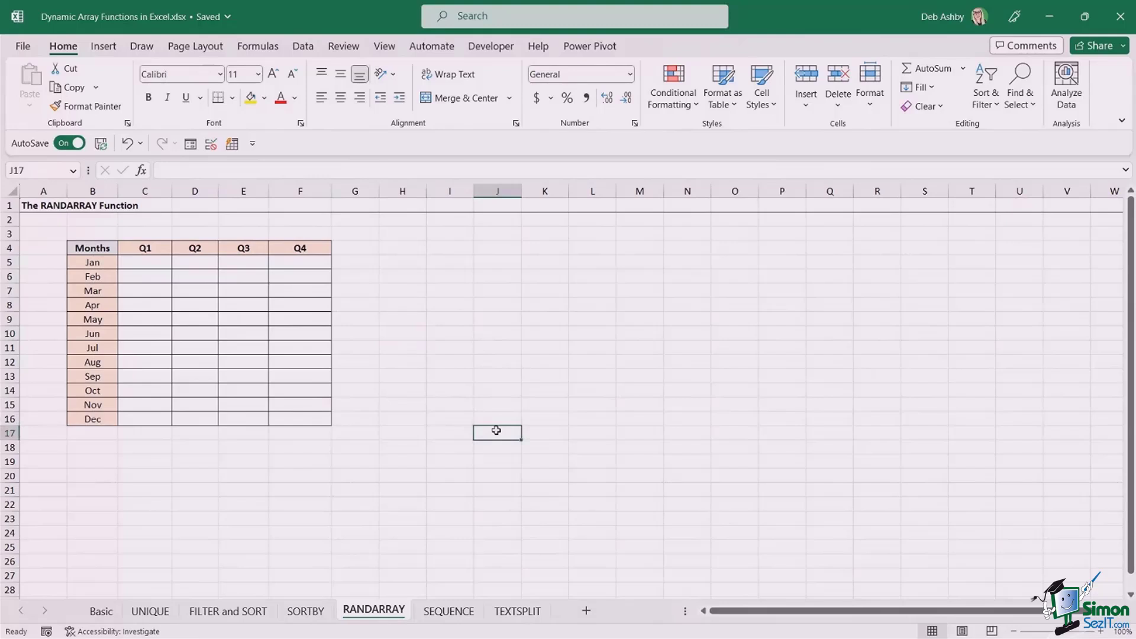
Switch to the SEQUENCE sheet and look over the empty cells under Participant No. and Name, selecting B5:B9.
{"action": "left_click", "coordinate": [445, 613]}
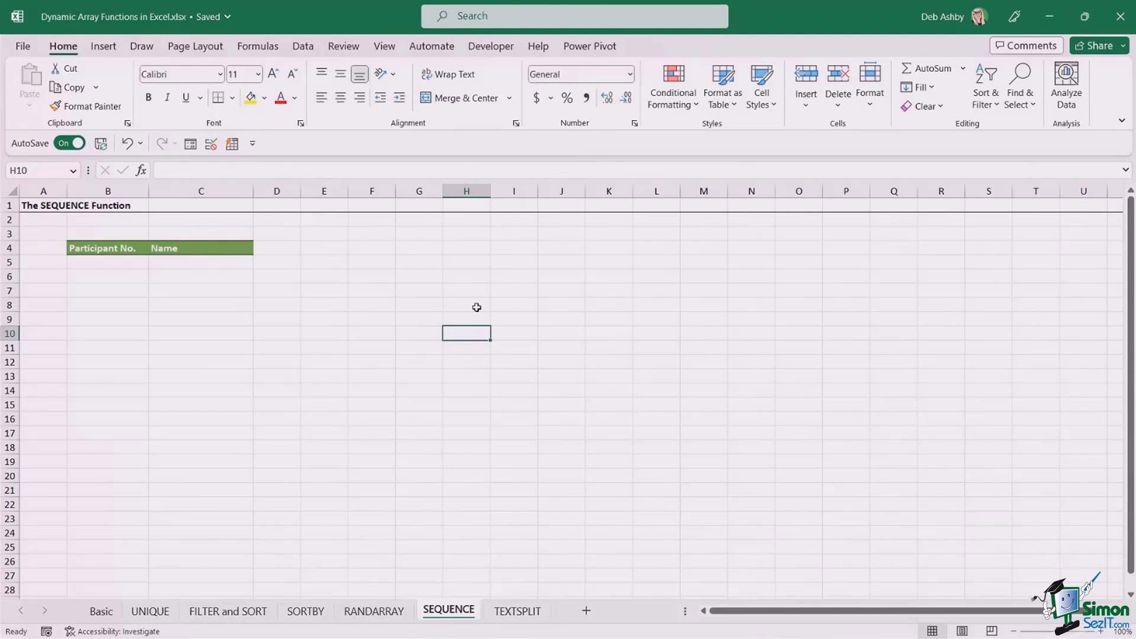
{"action": "left_click", "coordinate": [436, 290]}
{"action": "left_click", "coordinate": [495, 288]}
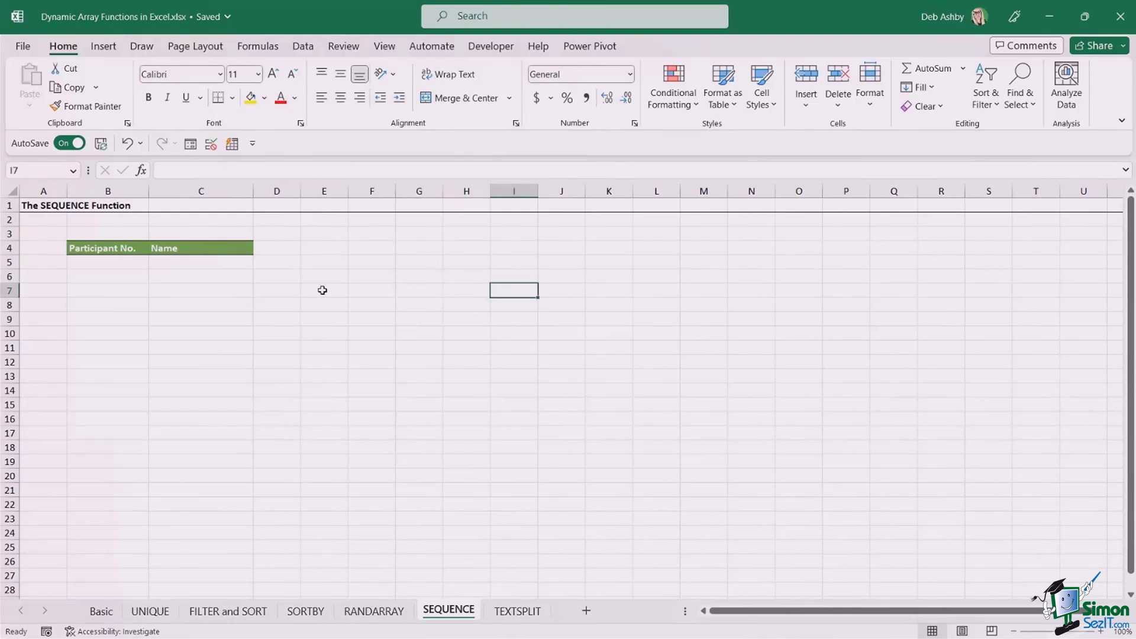
{"action": "left_click", "coordinate": [430, 330]}
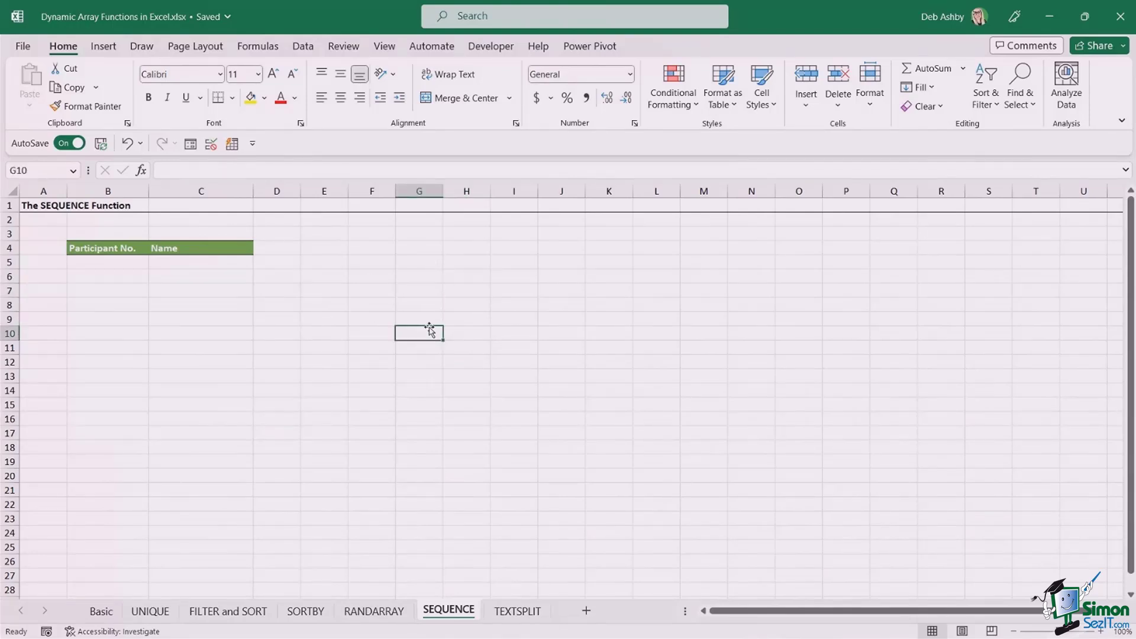
{"action": "left_click", "coordinate": [112, 265]}
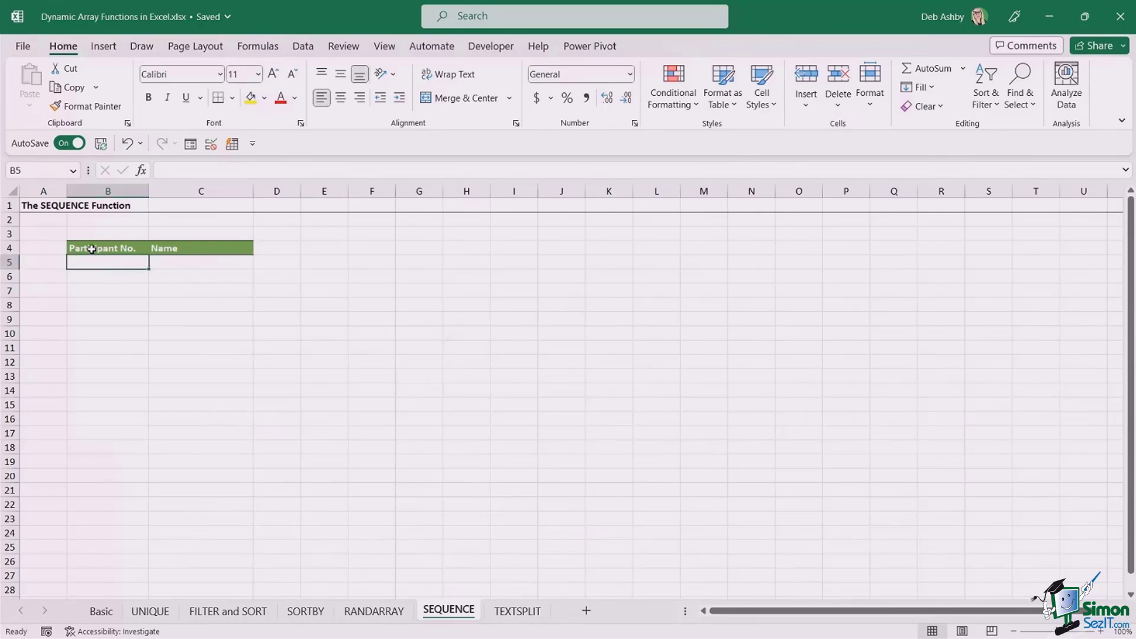
{"action": "left_click", "coordinate": [176, 262]}
{"action": "key", "text": "shift+Down"}
{"action": "key", "text": "shift+Down"}
{"action": "key", "text": "shift+Down"}
{"action": "key", "text": "shift+Down"}
{"action": "left_click_drag", "start_coordinate": [103, 262], "coordinate": [100, 316]}
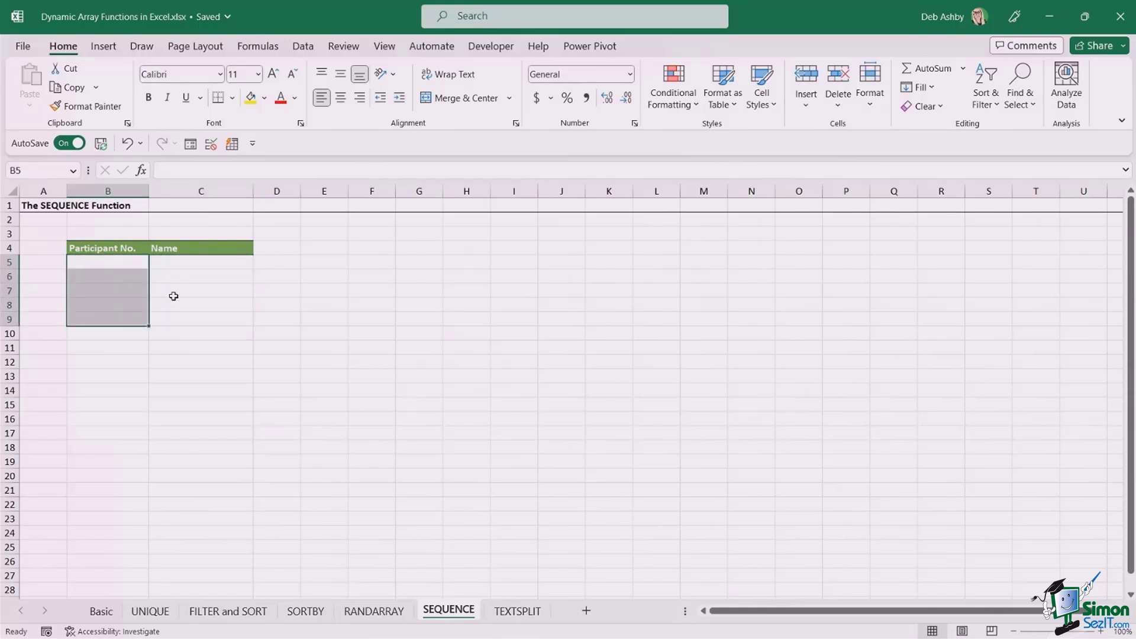
Enter participant number 1 in B5 and the first participant's name in C5.
{"action": "left_click", "coordinate": [126, 263]}
{"action": "type", "text": "1"}
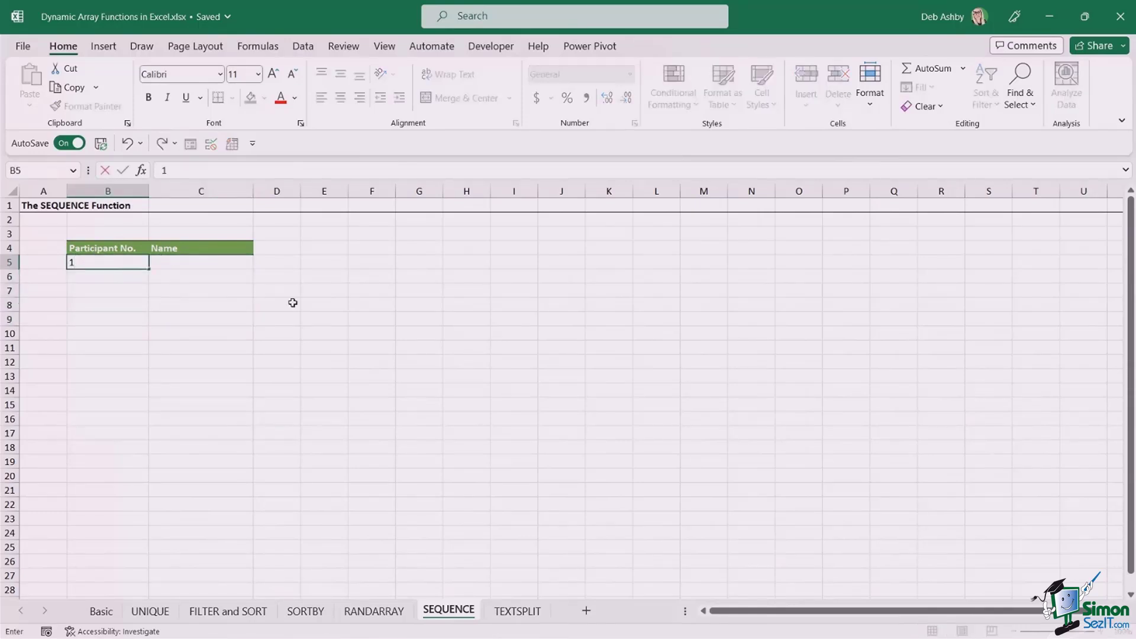
{"action": "key", "text": "Tab"}
{"action": "type", "text": "Tom Bruise"}
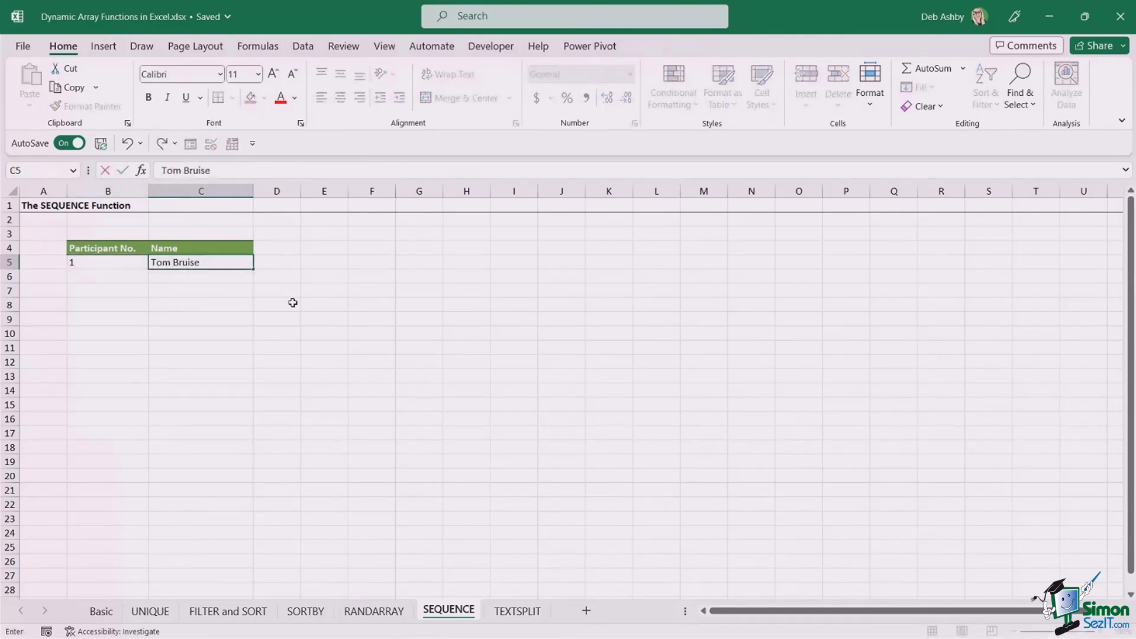
{"action": "key", "text": "Return"}
{"action": "key", "text": "Left"}
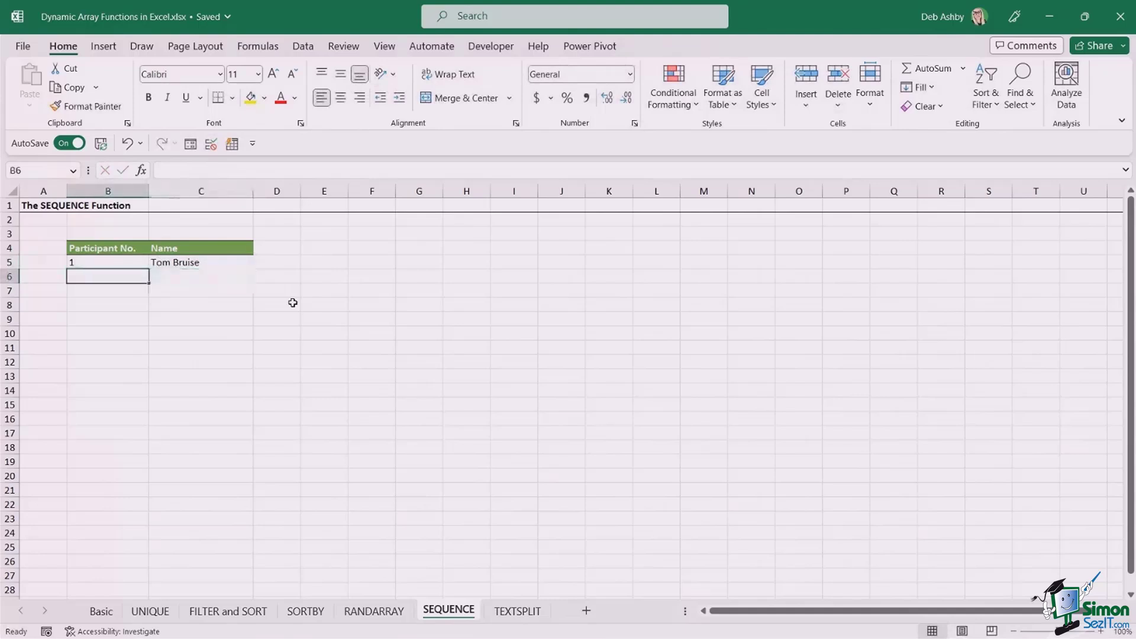
Enter participant number 2 in B6 and the second participant's name in C6.
{"action": "type", "text": "2"}
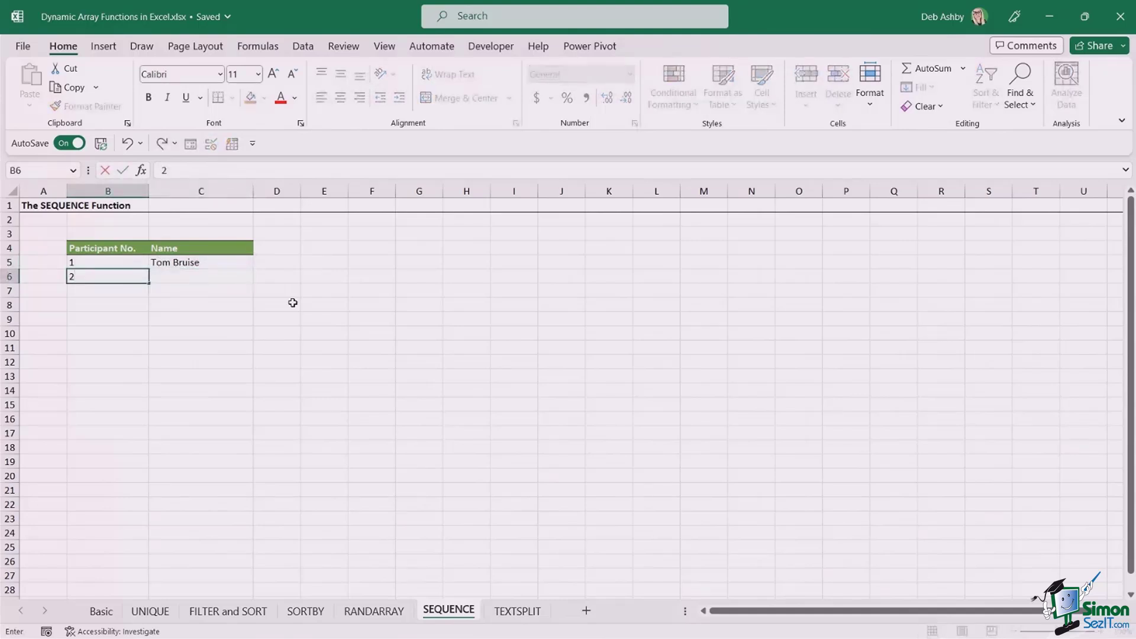
{"action": "key", "text": "Tab"}
{"action": "type", "text": "Emma"}
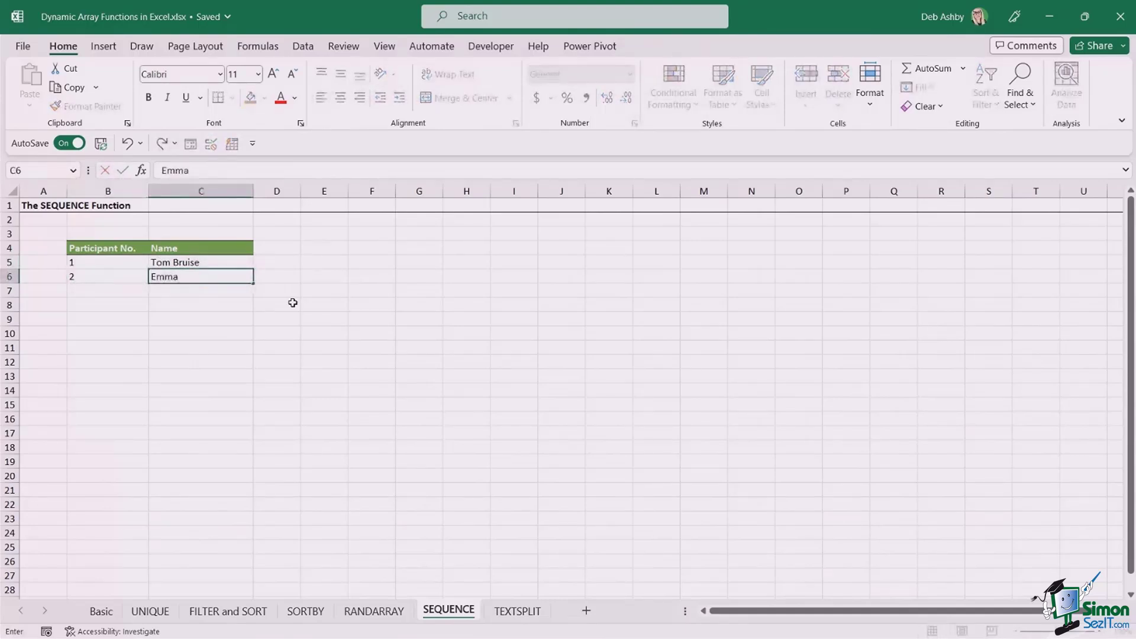
{"action": "type", "text": " Scone"}
{"action": "key", "text": "Return"}
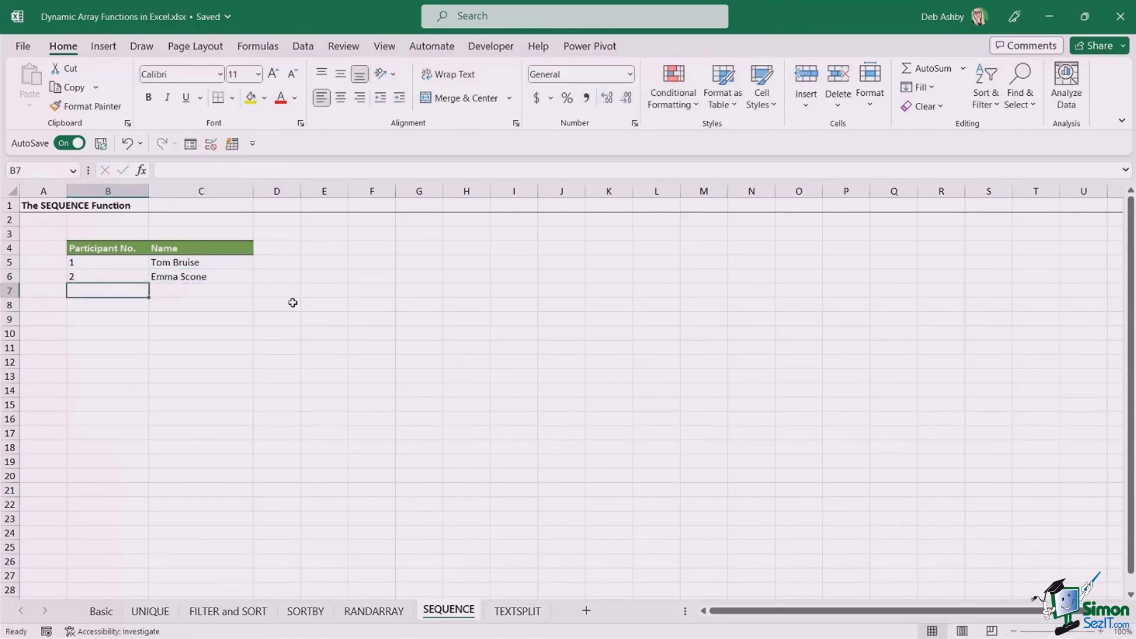
{"action": "left_click", "coordinate": [309, 318]}
{"action": "left_click", "coordinate": [333, 279]}
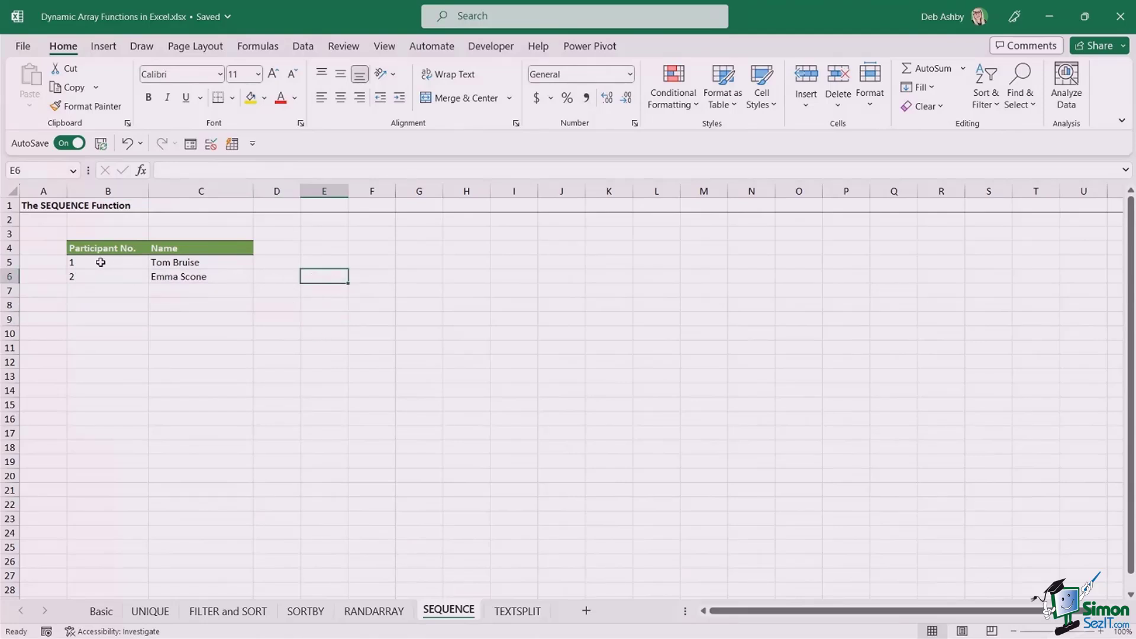
Delete both participants' numbers and names from B5:C6.
{"action": "left_click_drag", "start_coordinate": [106, 262], "coordinate": [188, 276]}
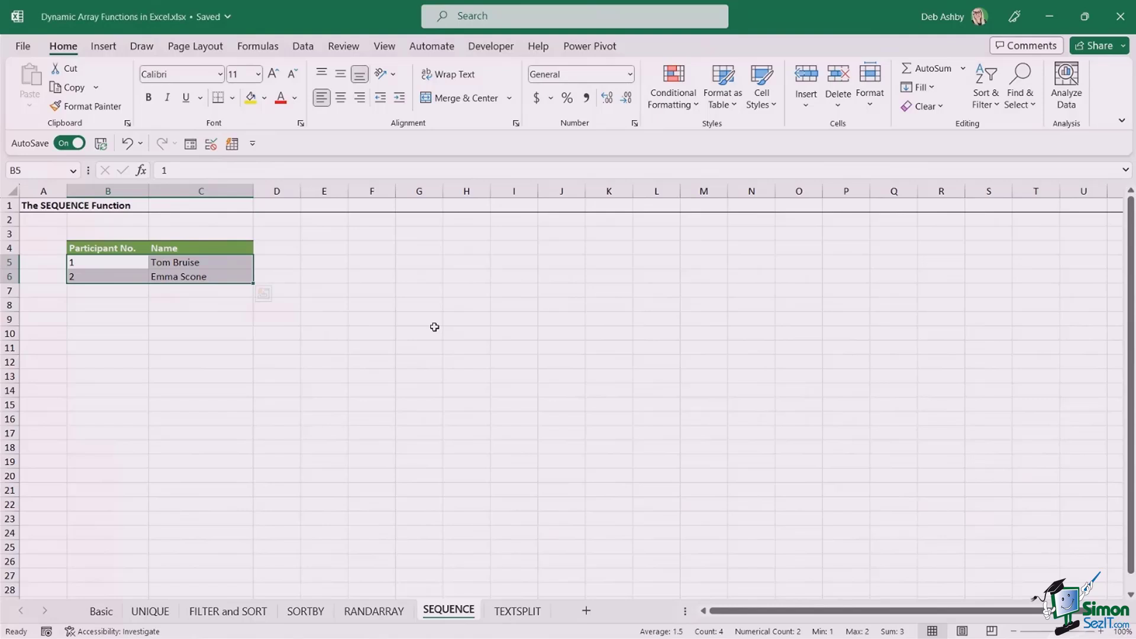
{"action": "key", "text": "Delete"}
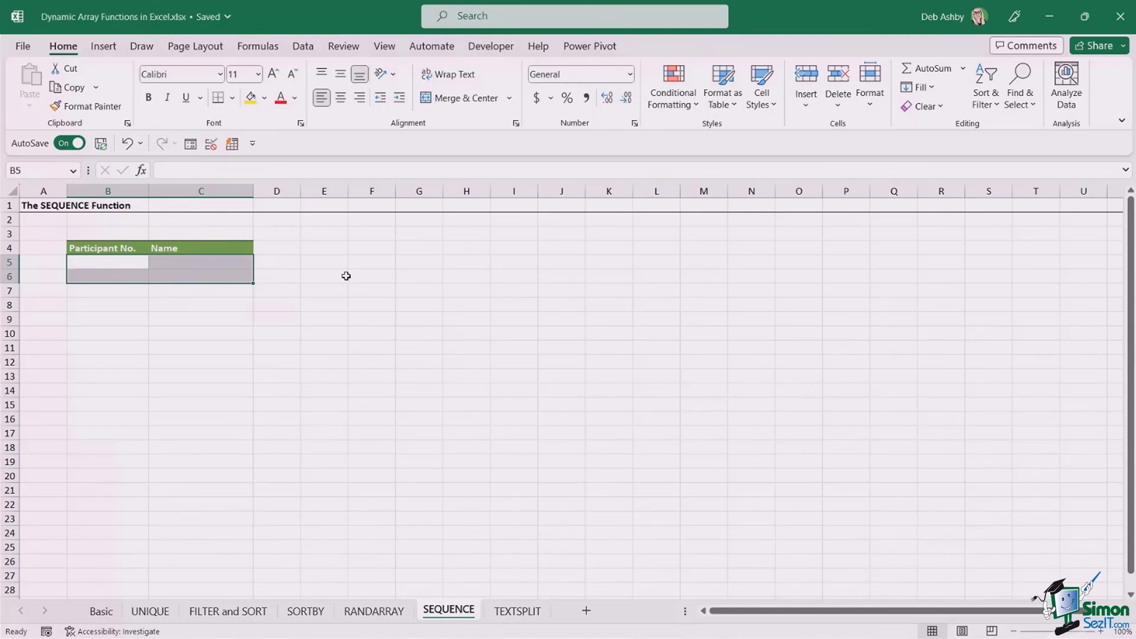
{"action": "left_click", "coordinate": [345, 275]}
Enter =SEQUENCE(10,1,1,1) in B5 under Participant No. to generate the participant numbers.
{"action": "left_click", "coordinate": [129, 264]}
{"action": "type", "text": "="}
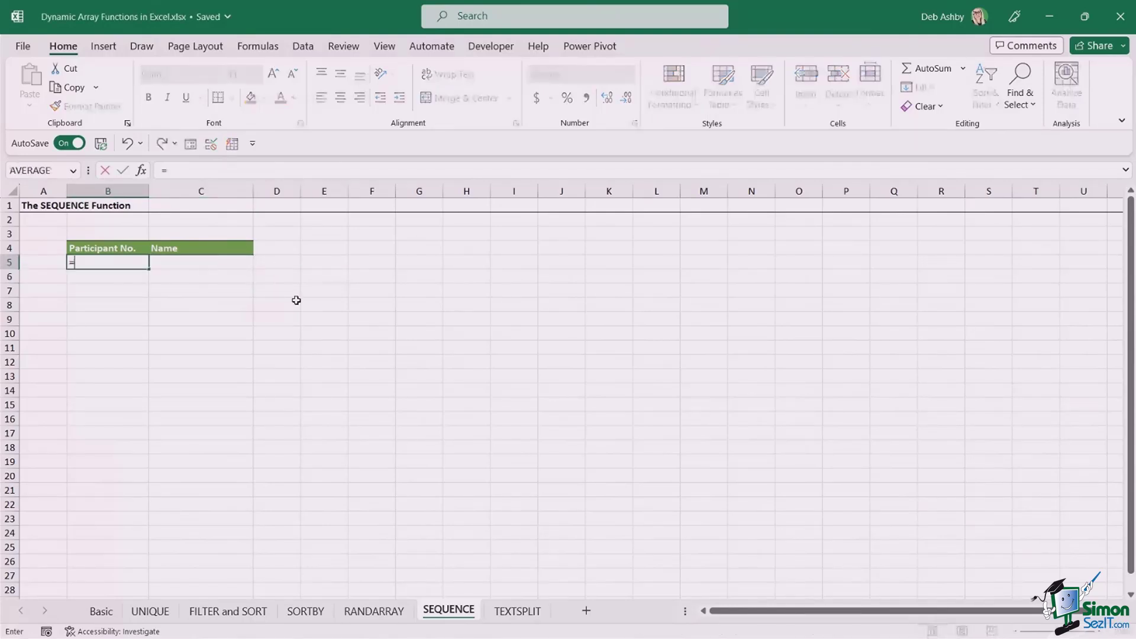
{"action": "type", "text": "sequence"}
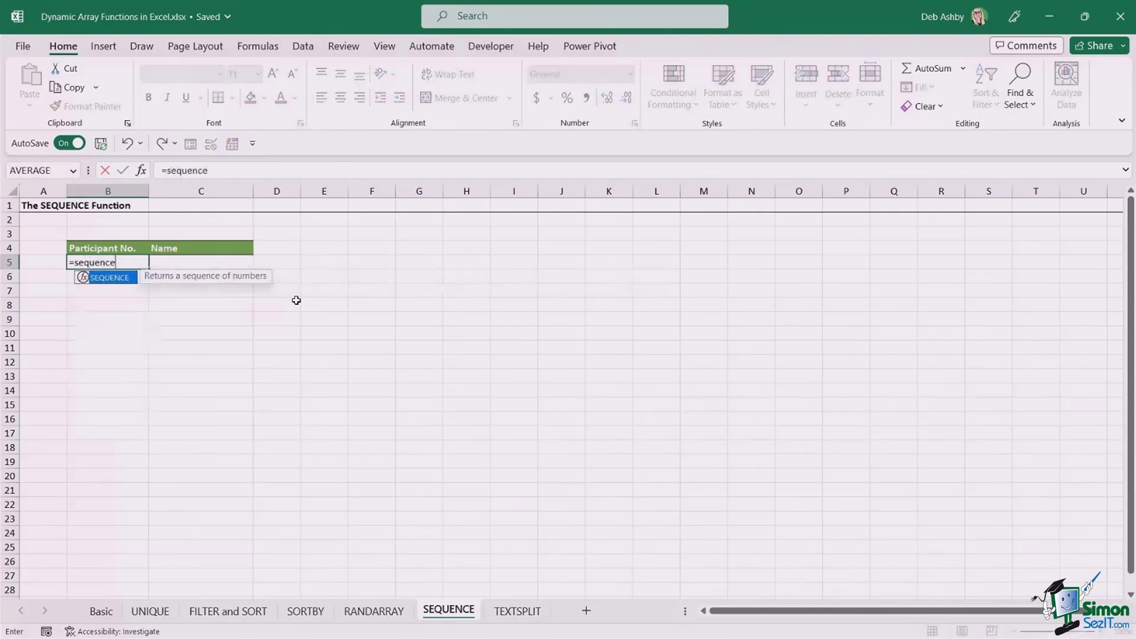
{"action": "key", "text": "Tab"}
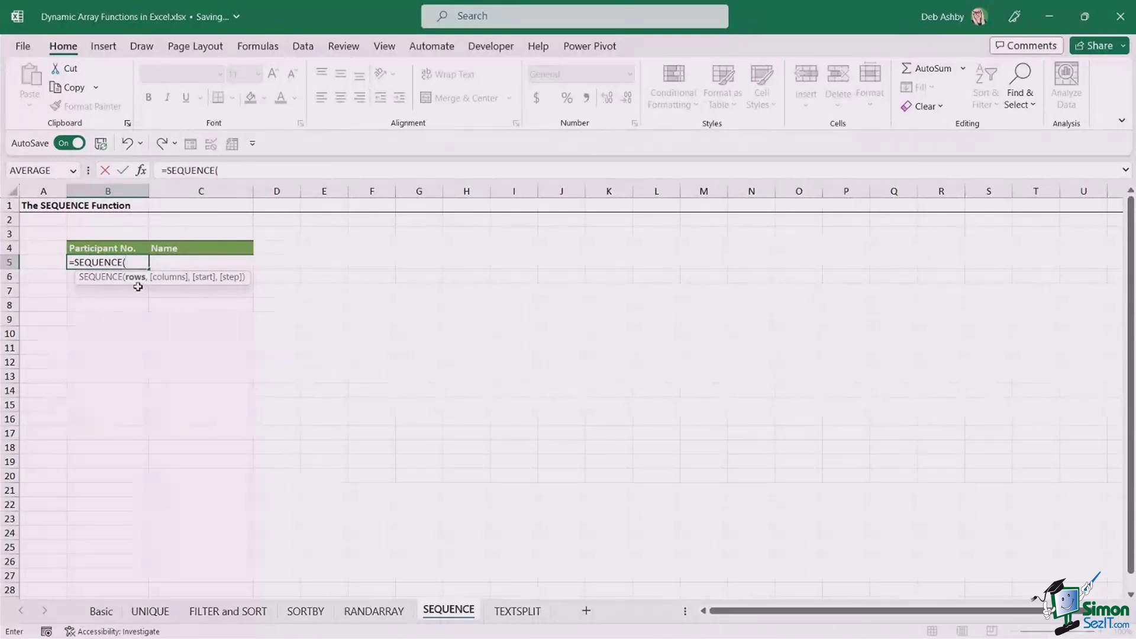
{"action": "type", "text": "10,"}
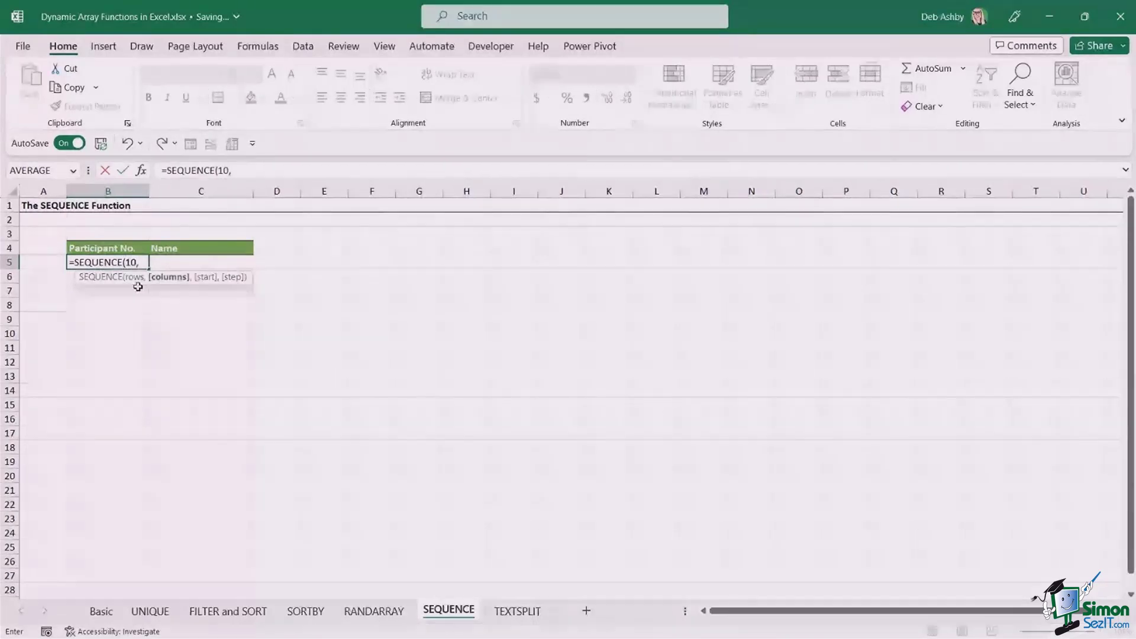
{"action": "type", "text": "1,"}
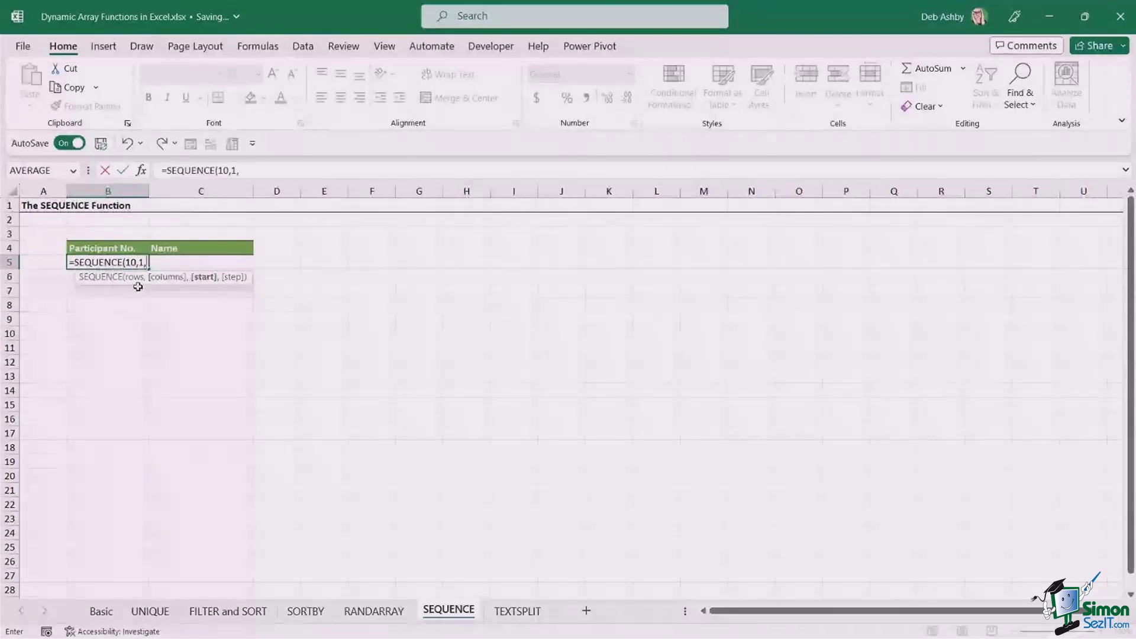
{"action": "type", "text": "1,1)"}
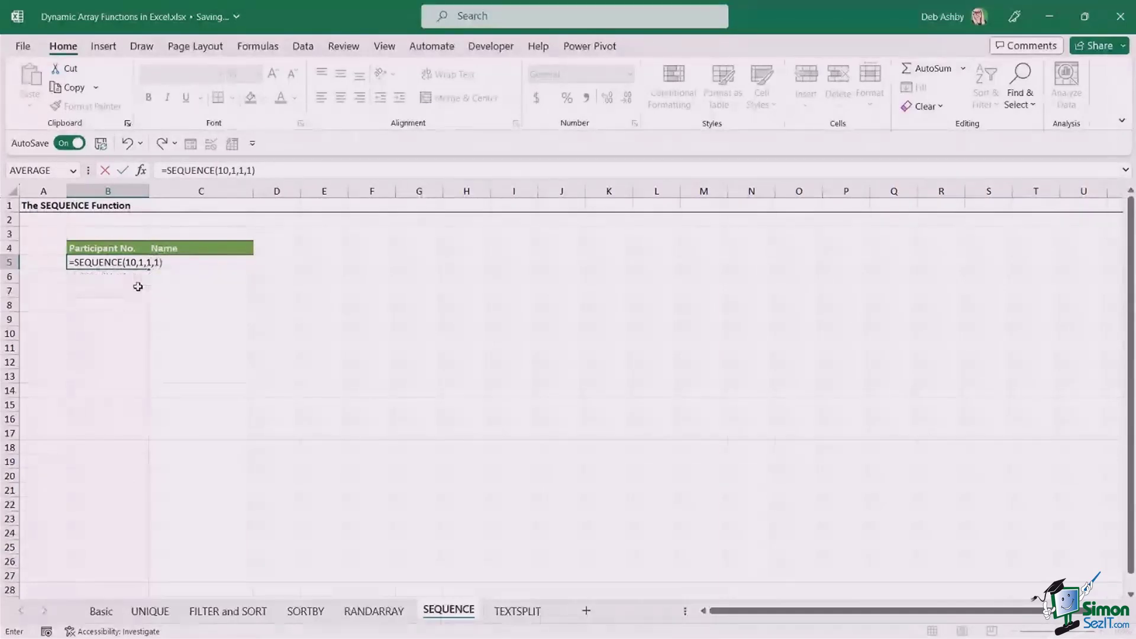
{"action": "key", "text": "Return"}
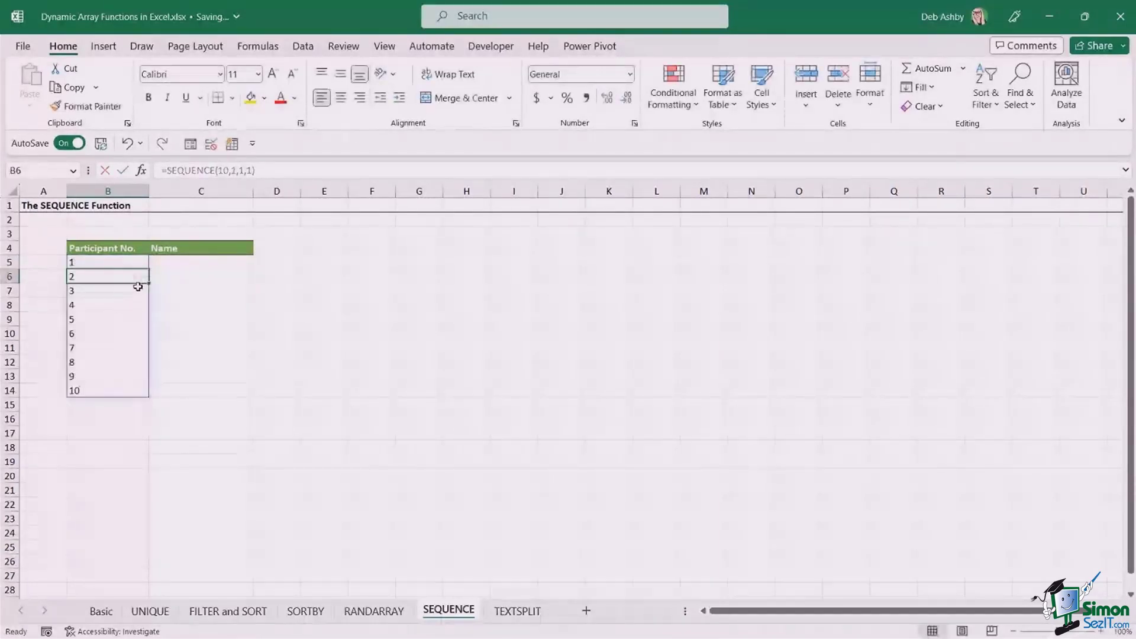
Change the step argument of the SEQUENCE formula in B5 to 10.
{"action": "left_click", "coordinate": [127, 263]}
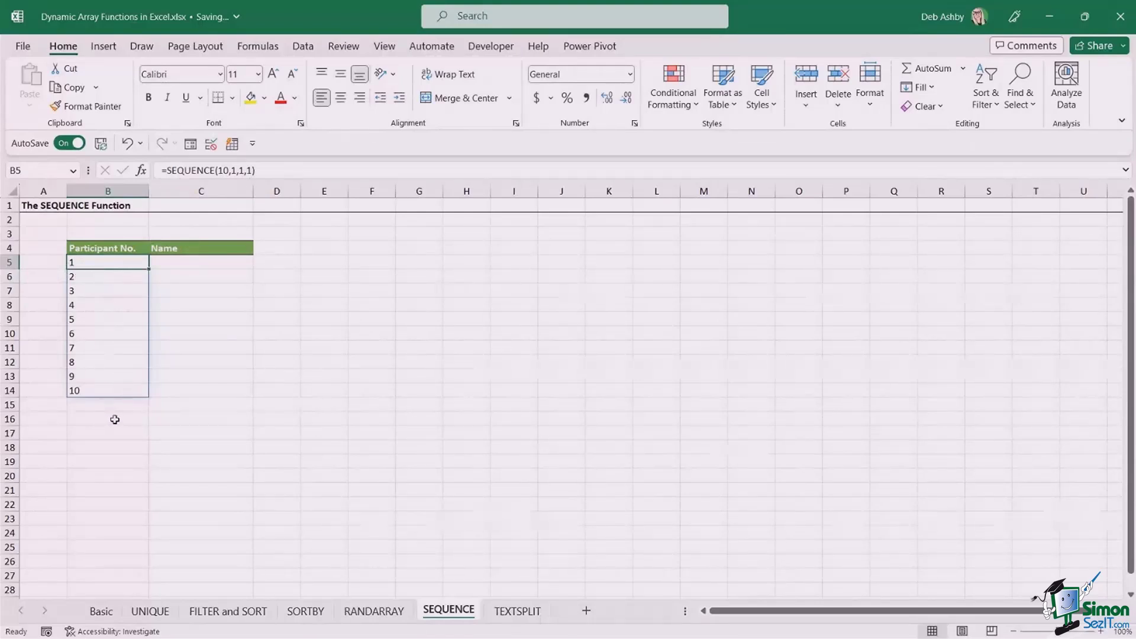
{"action": "left_click", "coordinate": [252, 171]}
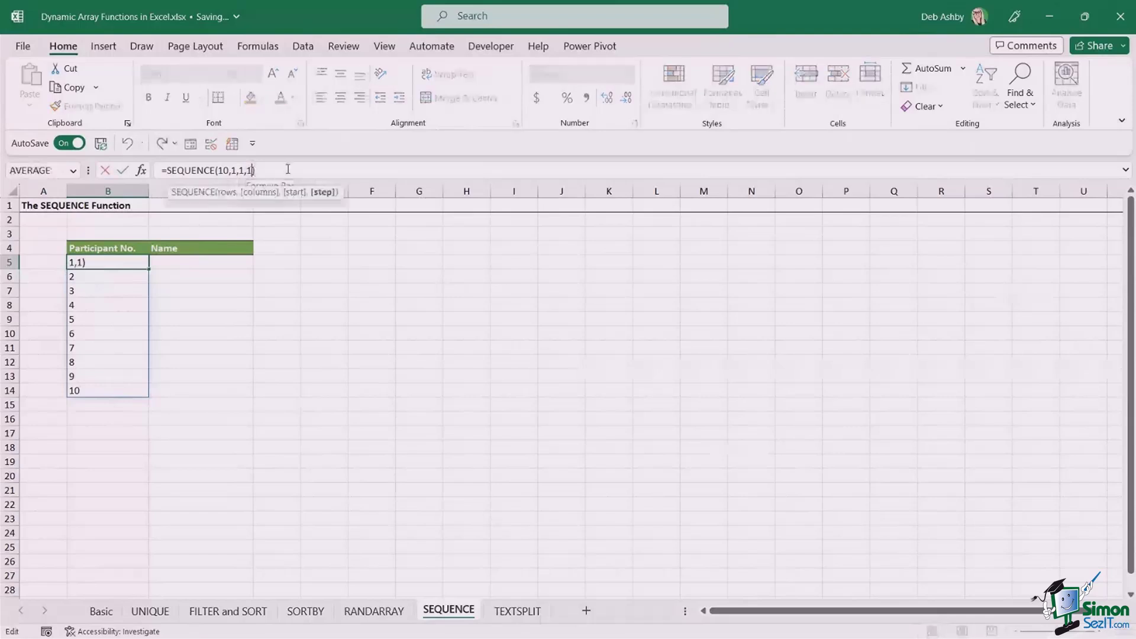
{"action": "type", "text": "0"}
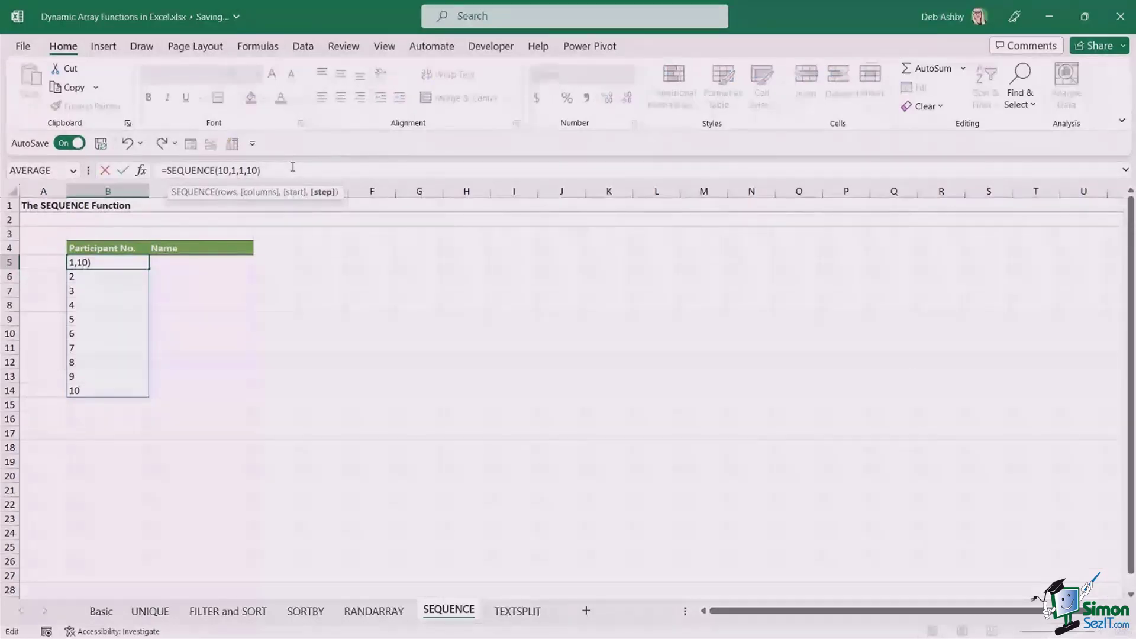
{"action": "key", "text": "Return"}
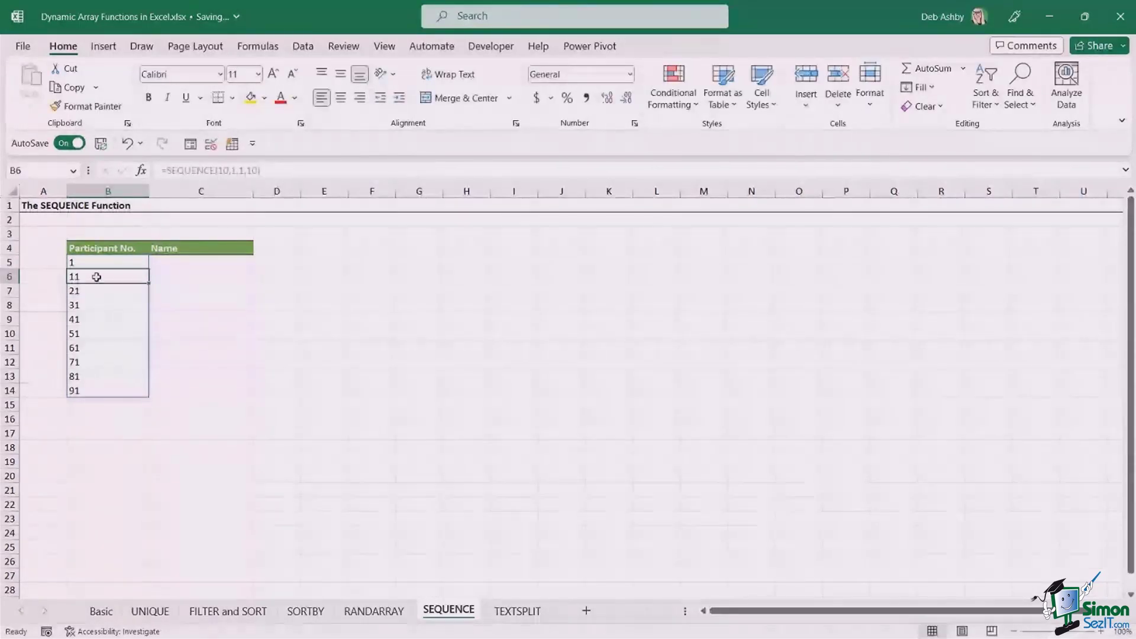
Change the rows argument of the SEQUENCE formula in B5 to 20.
{"action": "left_click", "coordinate": [91, 262]}
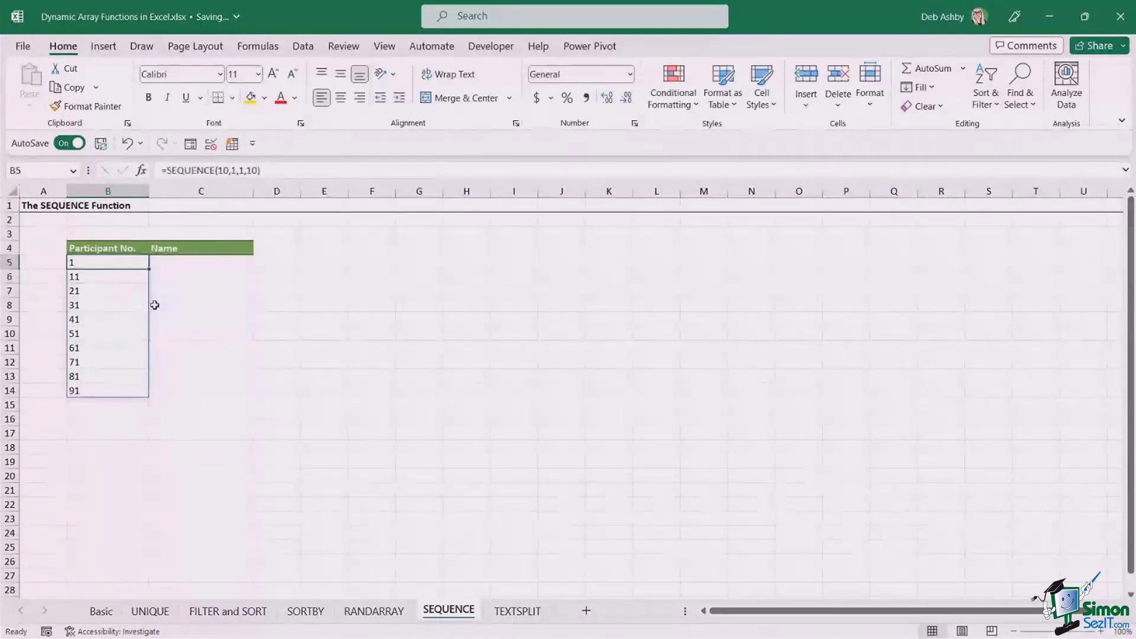
{"action": "left_click", "coordinate": [229, 171]}
{"action": "key", "text": "BackSpace"}
{"action": "key", "text": "BackSpace"}
{"action": "type", "text": "20"}
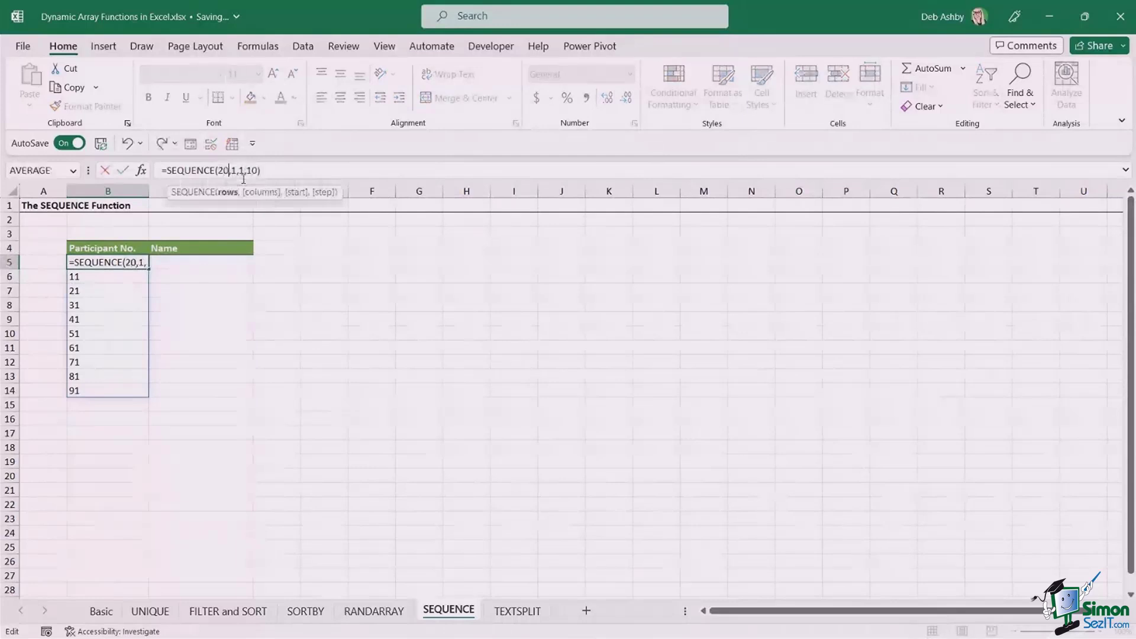
{"action": "key", "text": "Return"}
Change the start argument of the SEQUENCE formula in B5 to 10.
{"action": "left_click", "coordinate": [236, 169]}
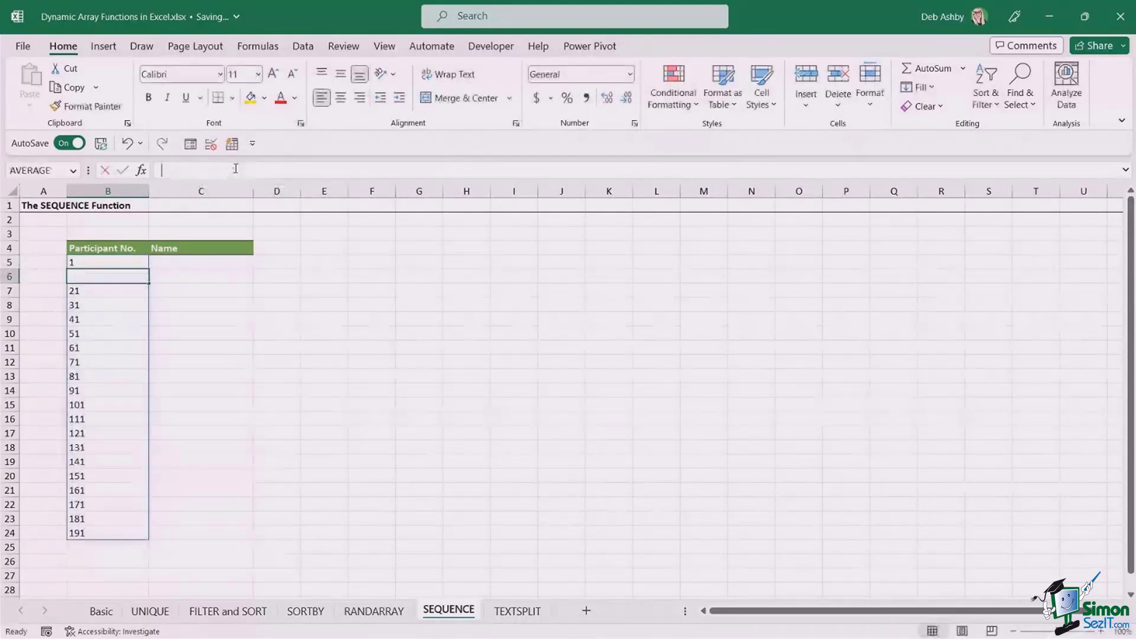
{"action": "left_click", "coordinate": [103, 264]}
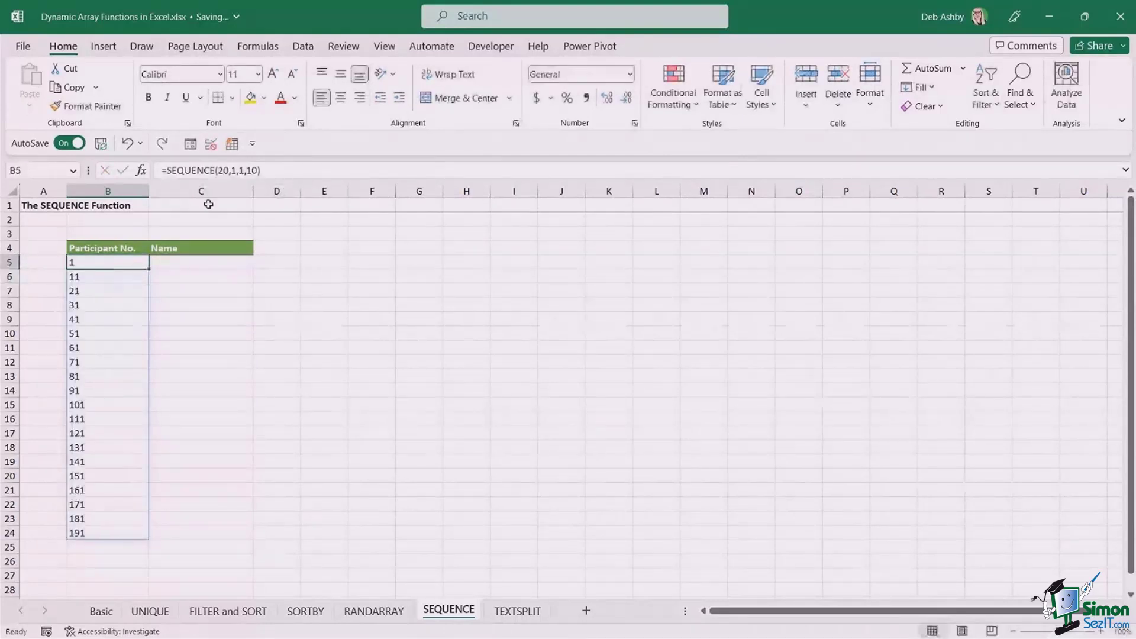
{"action": "left_click", "coordinate": [238, 170]}
{"action": "key", "text": "Delete"}
{"action": "type", "text": "10"}
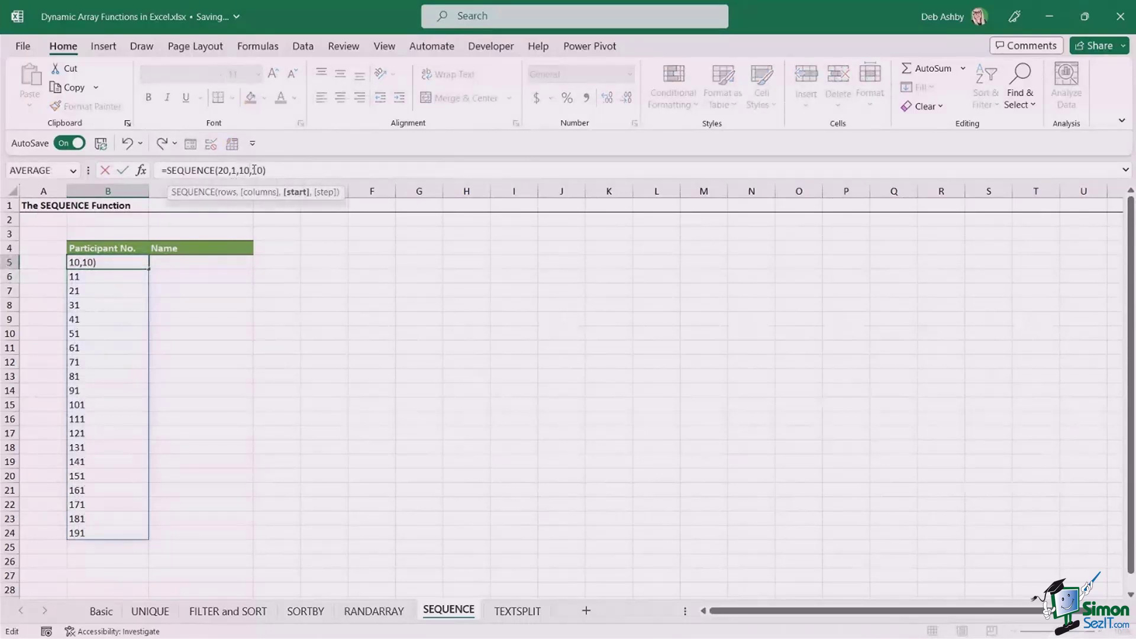
{"action": "key", "text": "Return"}
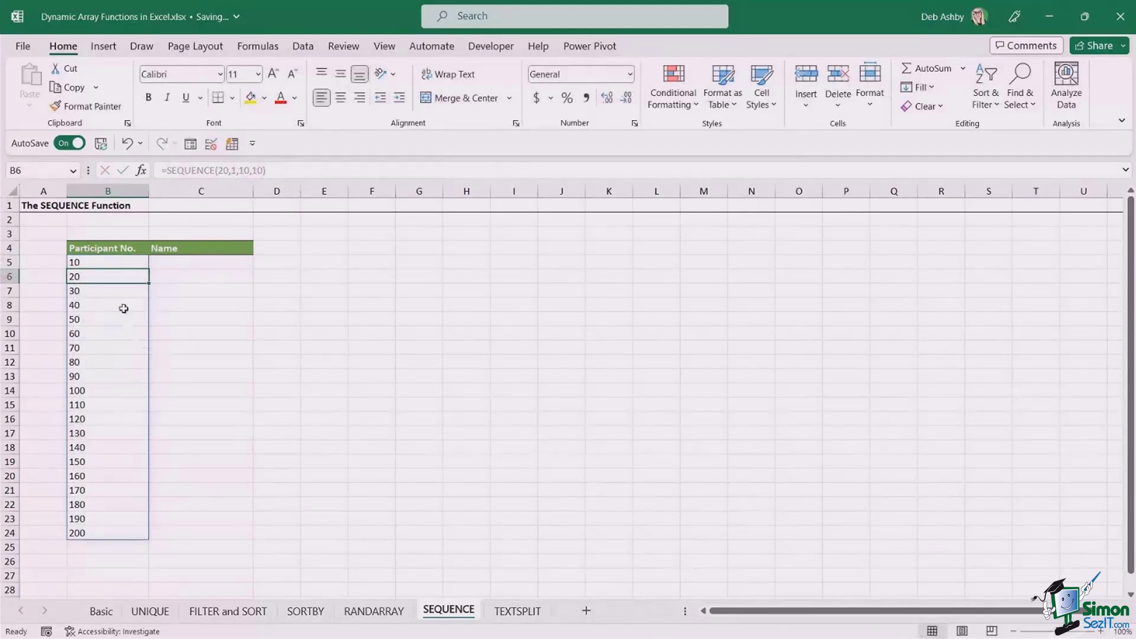
Delete the SEQUENCE formula in B5, clearing the whole spilled number list.
{"action": "left_click", "coordinate": [114, 262]}
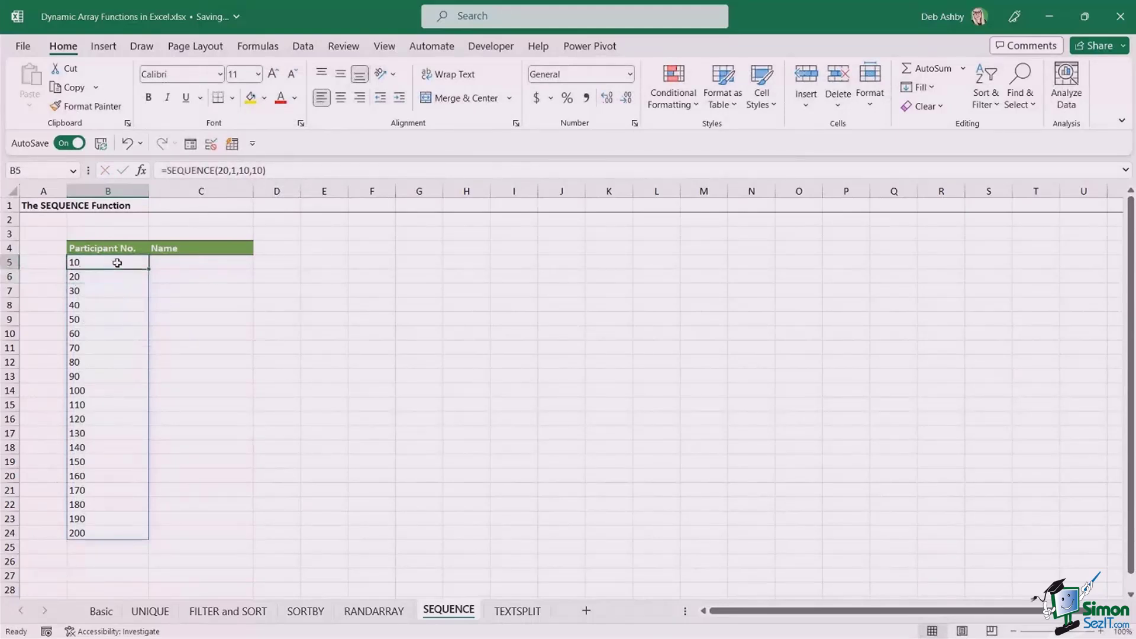
{"action": "key", "text": "Delete"}
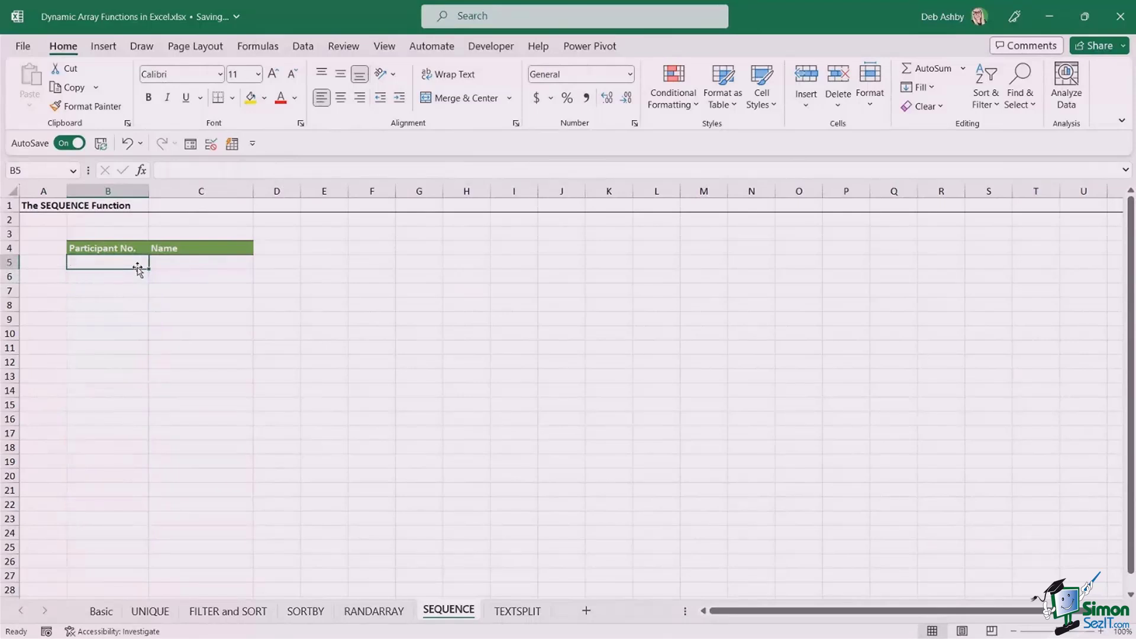
{"action": "left_click", "coordinate": [189, 263]}
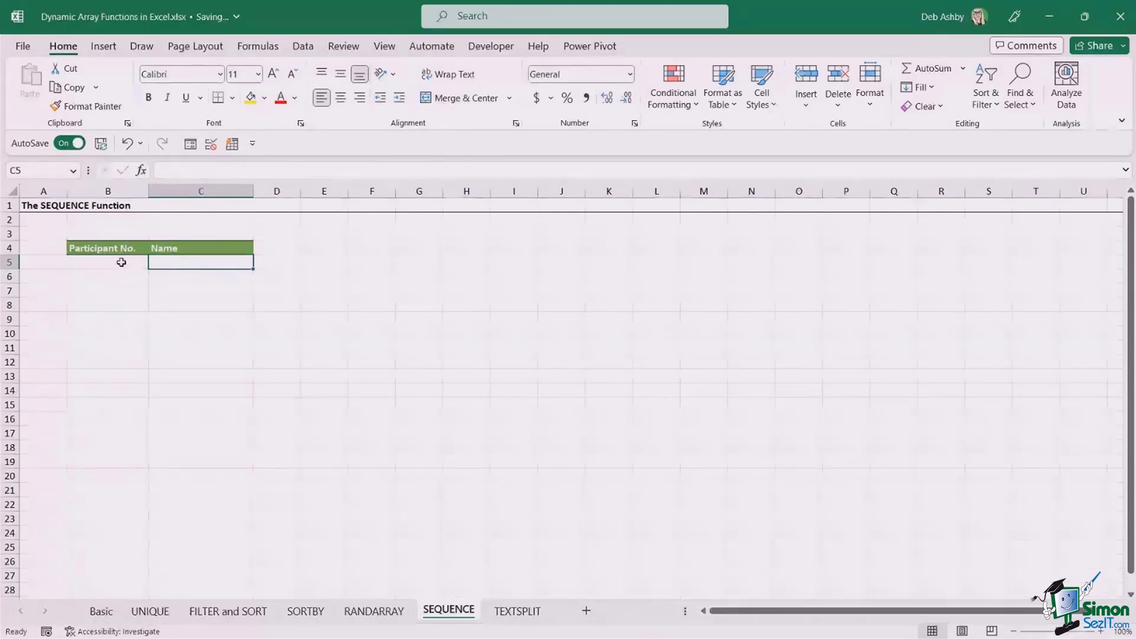
Enter =SEQUENCE(COUNTA(C:C)) in B5 so the numbering follows the count of entries in column C.
{"action": "left_click", "coordinate": [122, 266]}
{"action": "type", "text": "=S"}
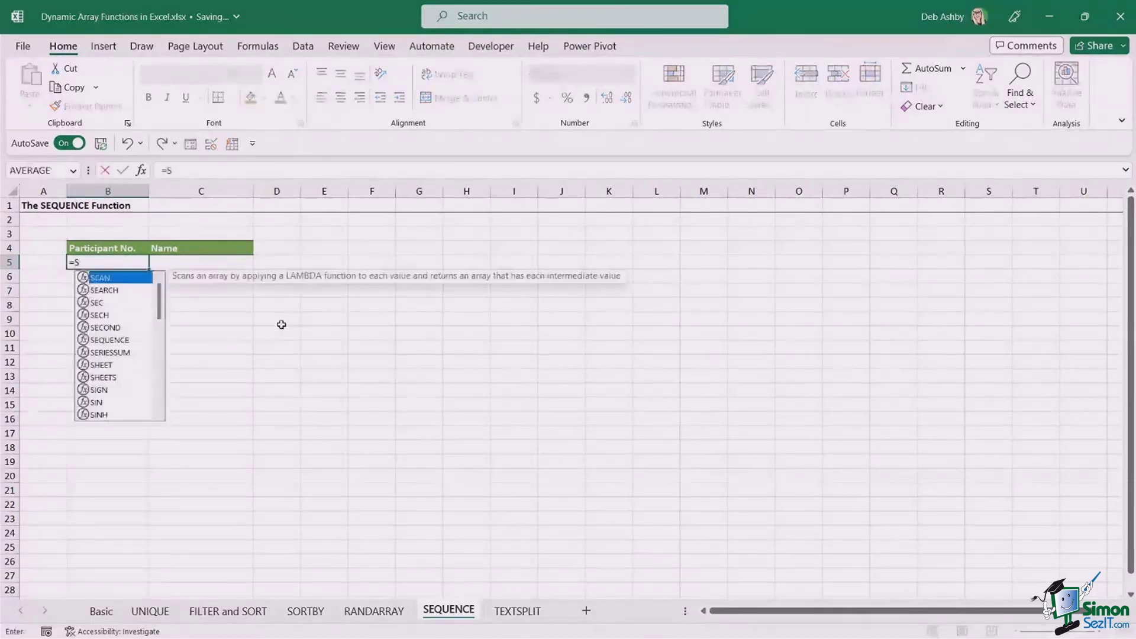
{"action": "type", "text": "EQUENCE("}
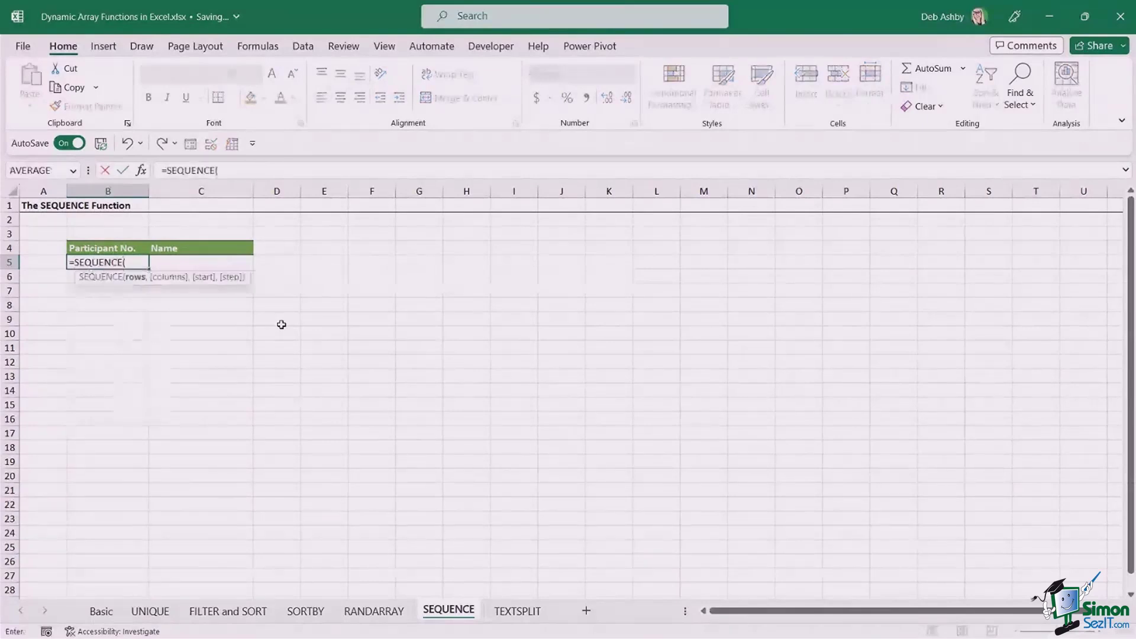
{"action": "type", "text": "COUNTA("}
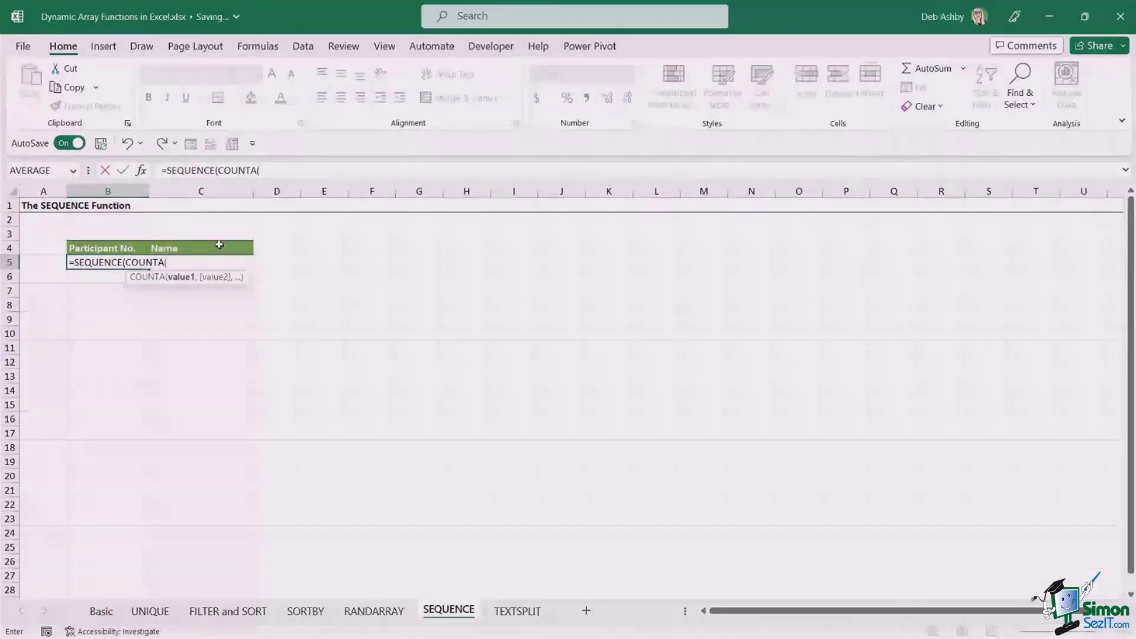
{"action": "left_click", "coordinate": [210, 190]}
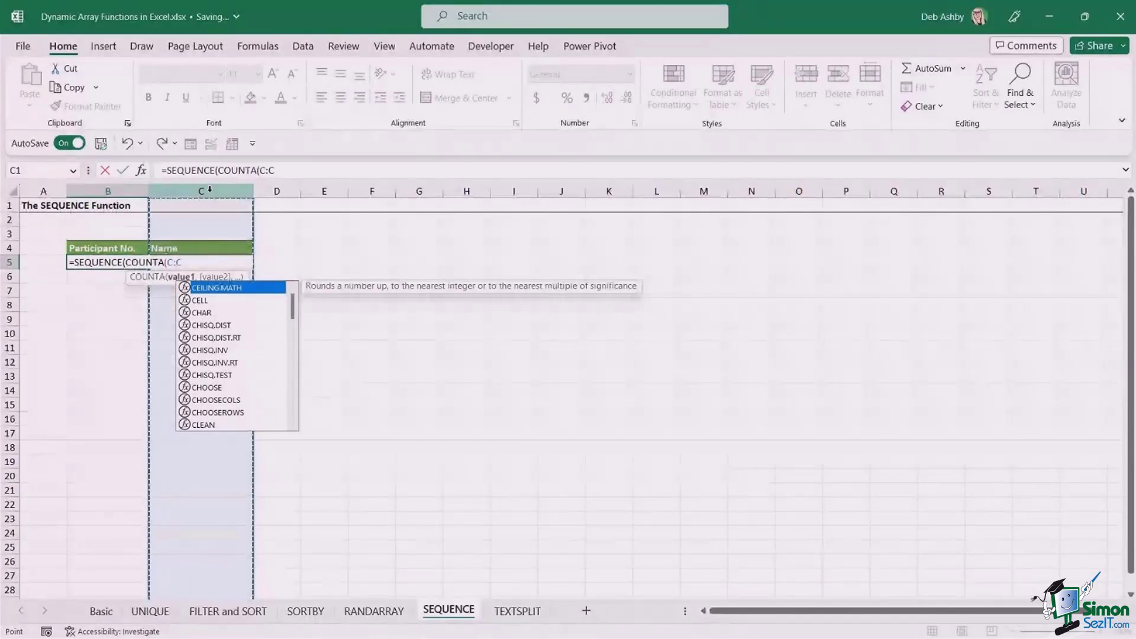
{"action": "type", "text": "))"}
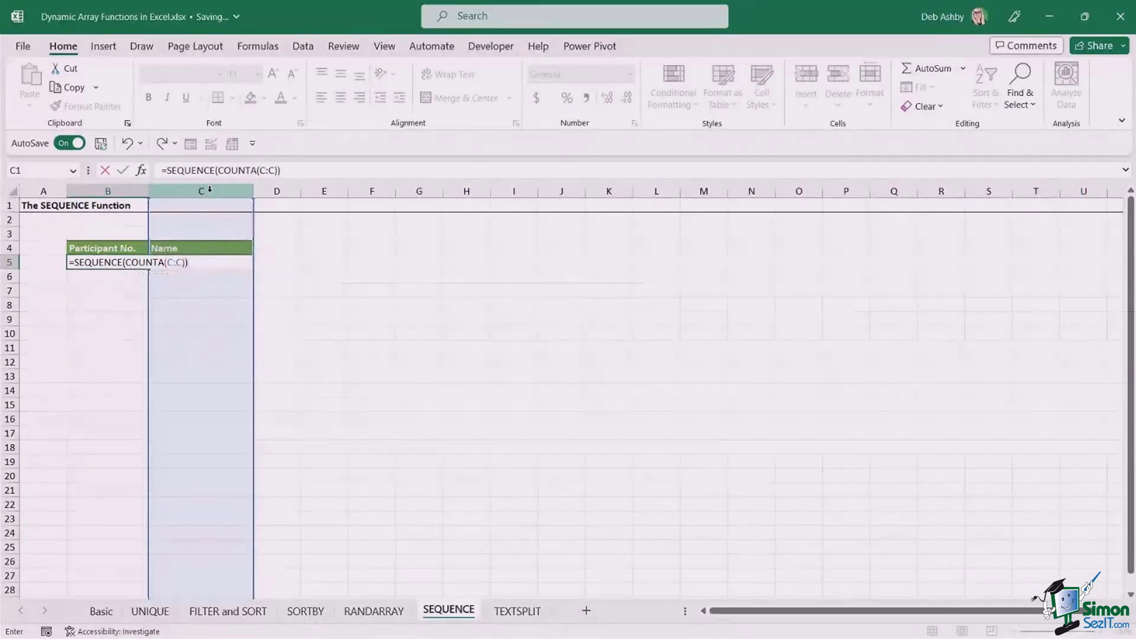
{"action": "key", "text": "Return"}
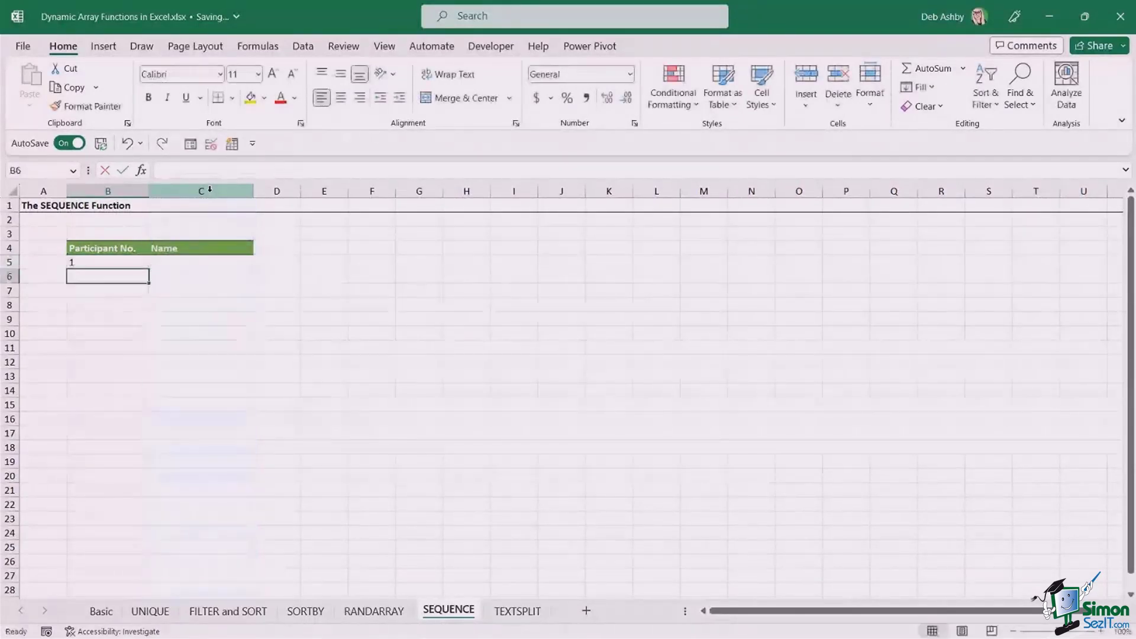
Enter three participants' full names in C5, C6 and C7 of the Name column.
{"action": "left_click", "coordinate": [181, 265]}
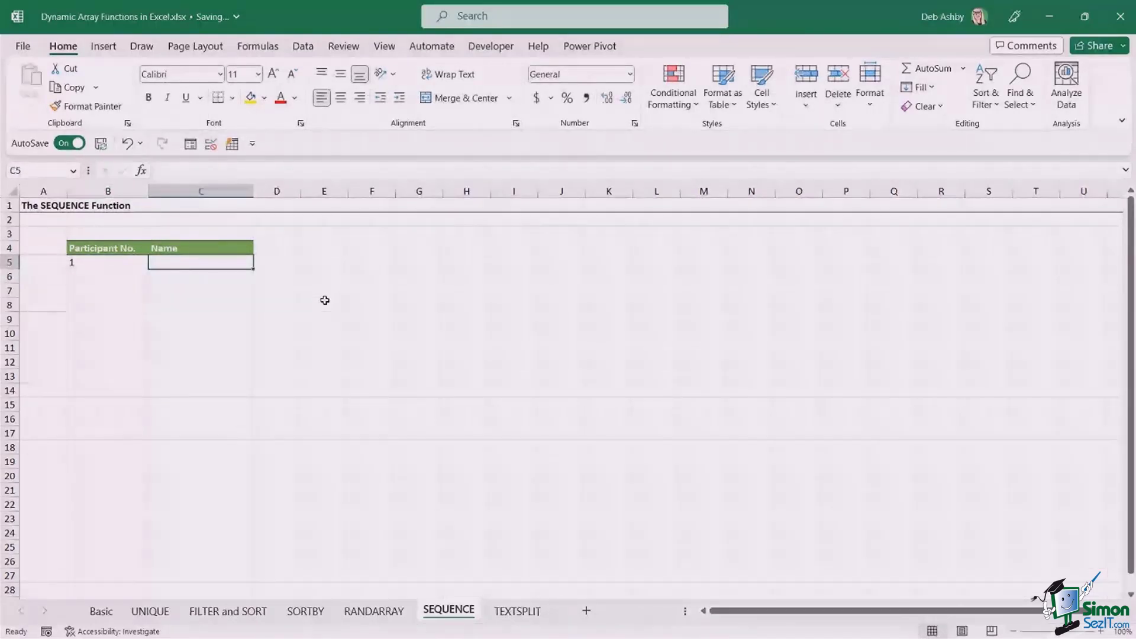
{"action": "type", "text": "Tom Bruise"}
{"action": "key", "text": "Return"}
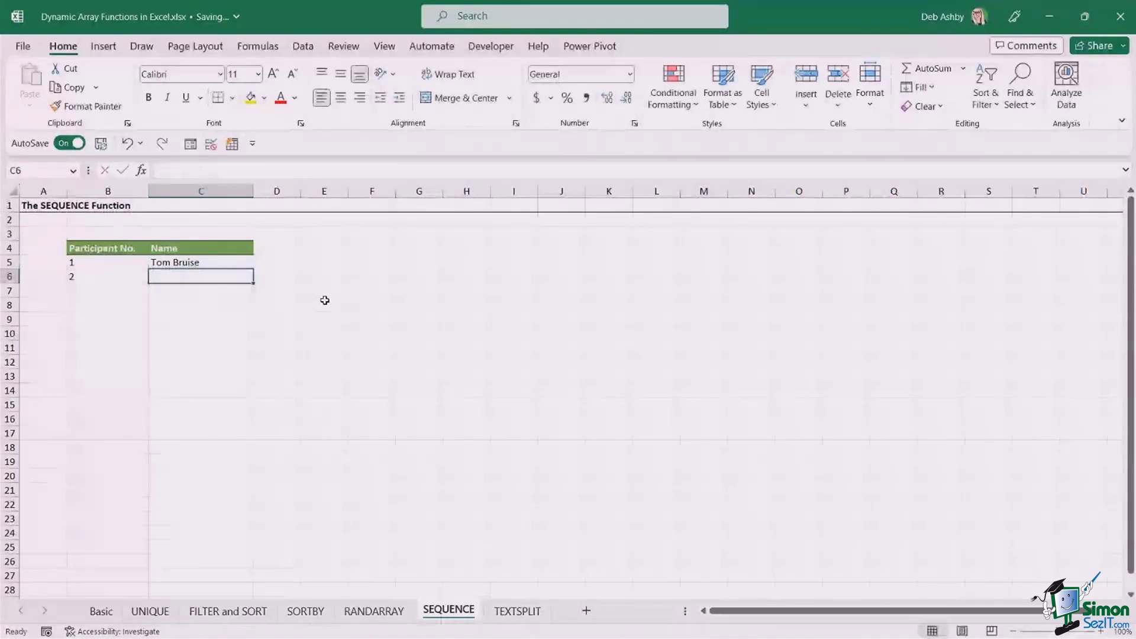
{"action": "type", "text": "Emma Scone"}
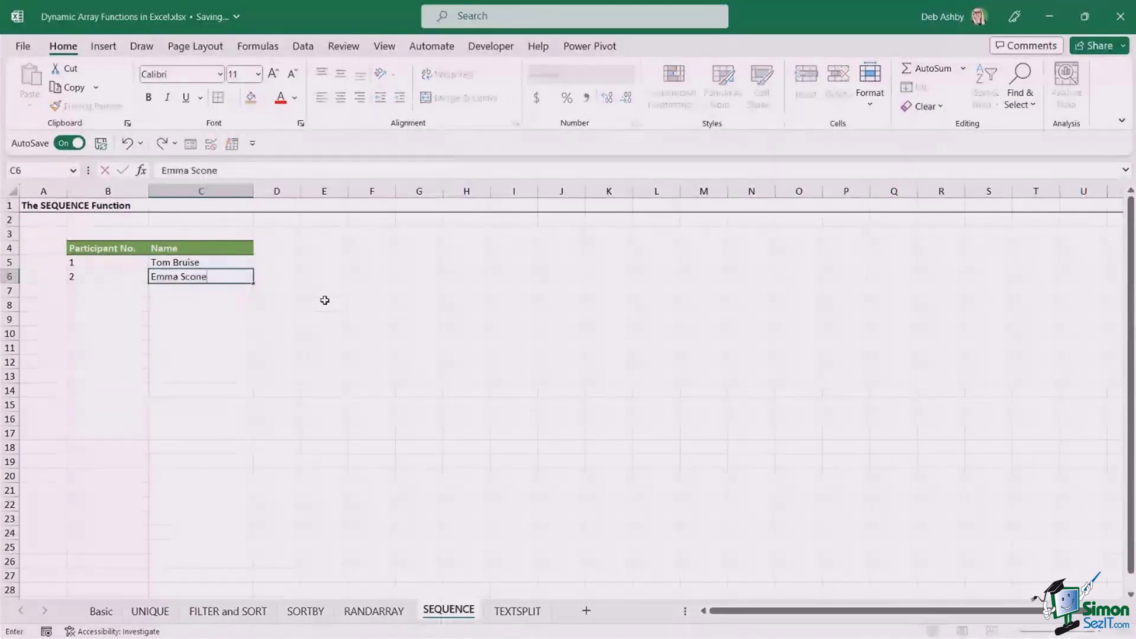
{"action": "key", "text": "Return"}
{"action": "type", "text": "Deb "}
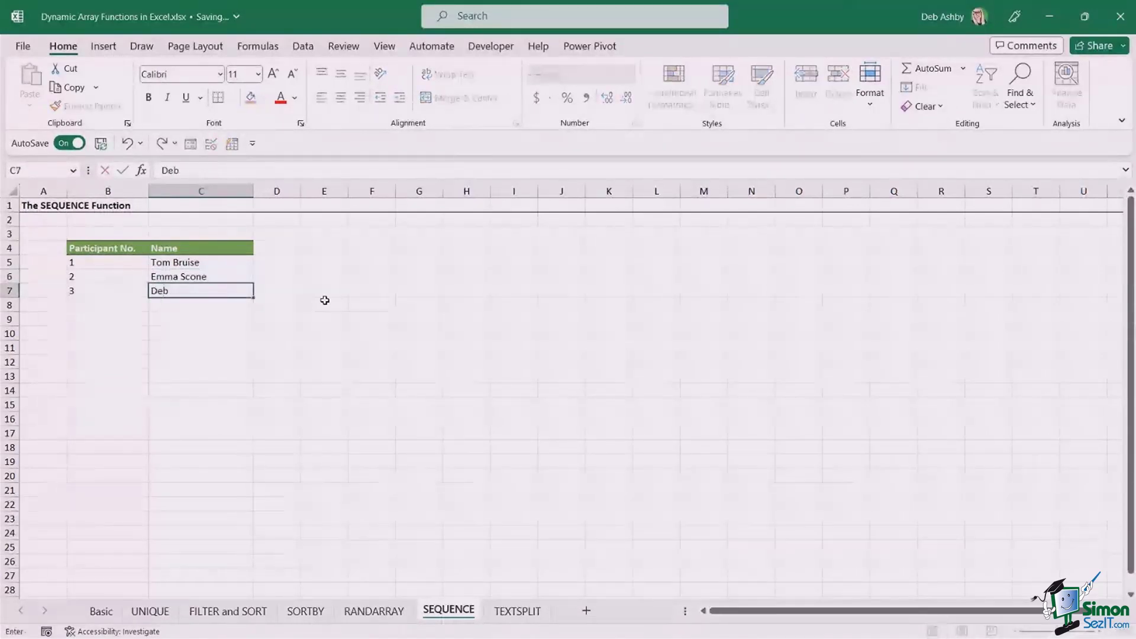
{"action": "type", "text": "Ashby"}
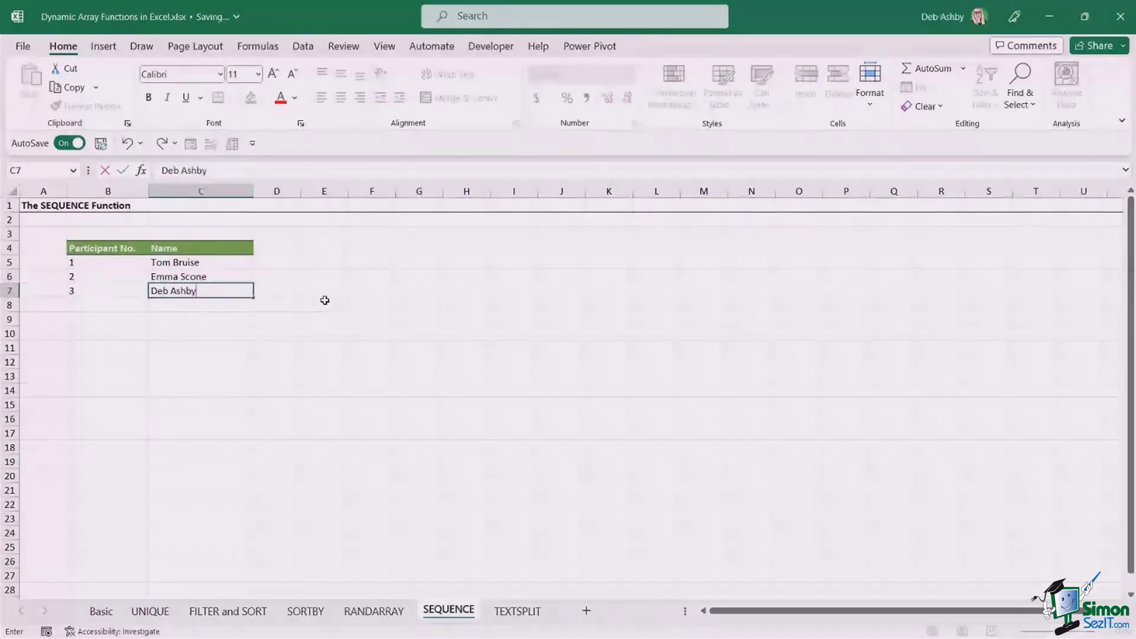
{"action": "key", "text": "Return"}
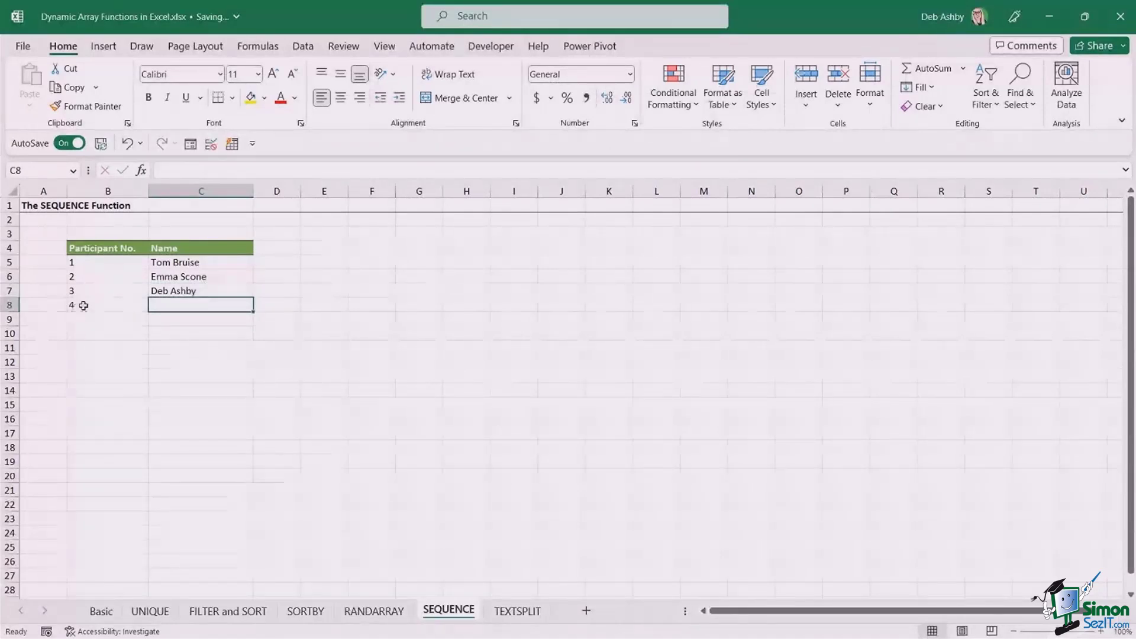
Subtract 1 from the count in B5 to exclude the header, making the formula =SEQUENCE(COUNTA(C:C)-1).
{"action": "left_click", "coordinate": [187, 379]}
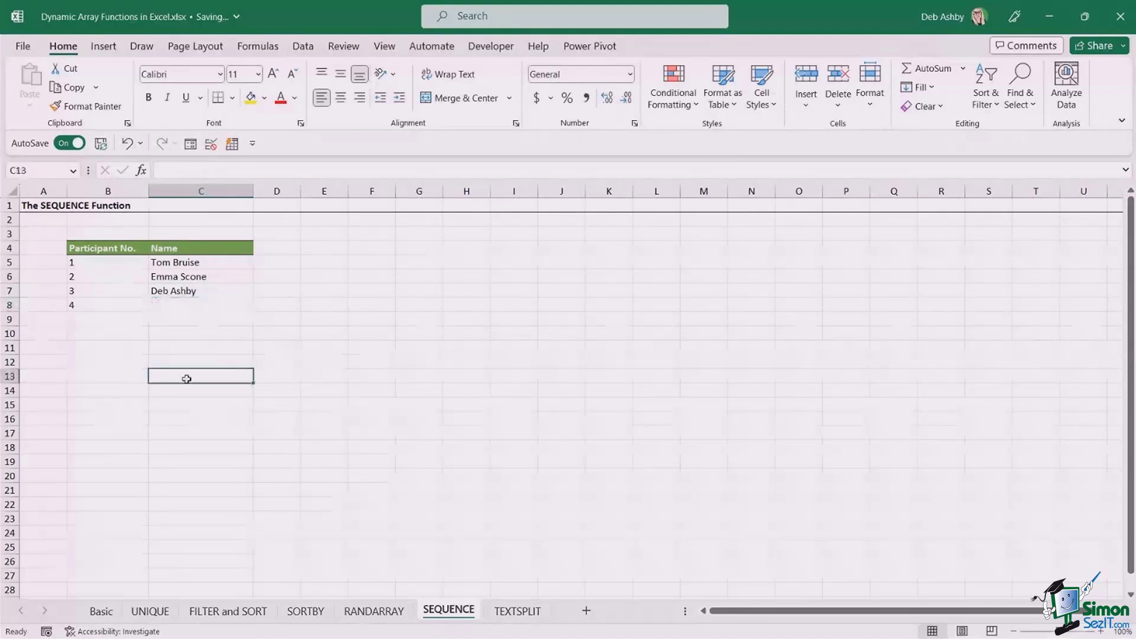
{"action": "left_click", "coordinate": [180, 302]}
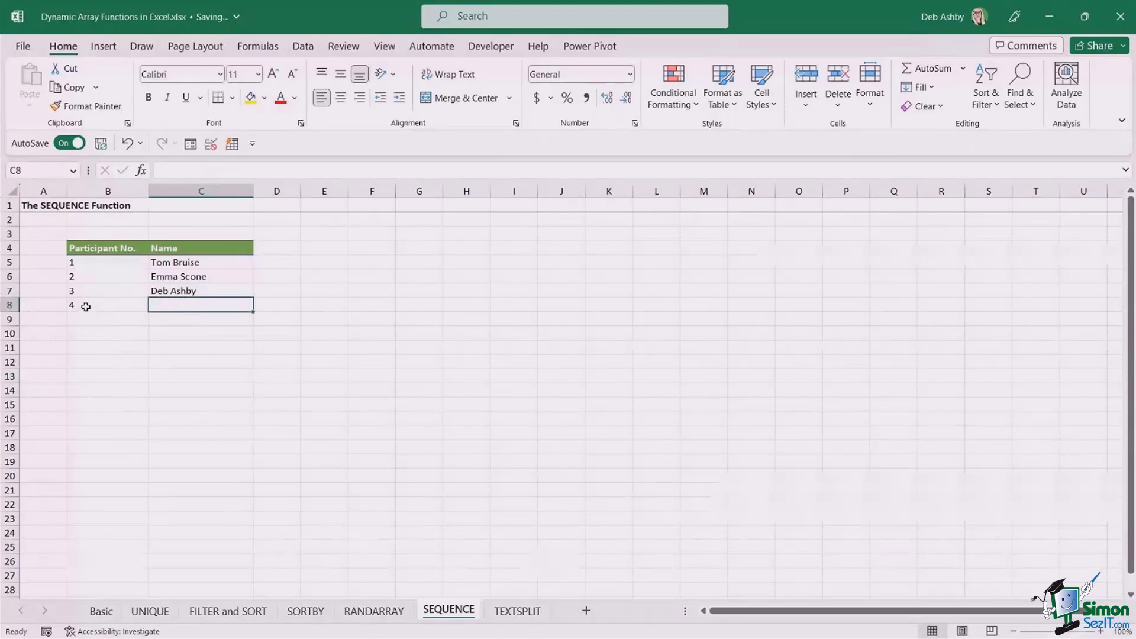
{"action": "left_click", "coordinate": [84, 306]}
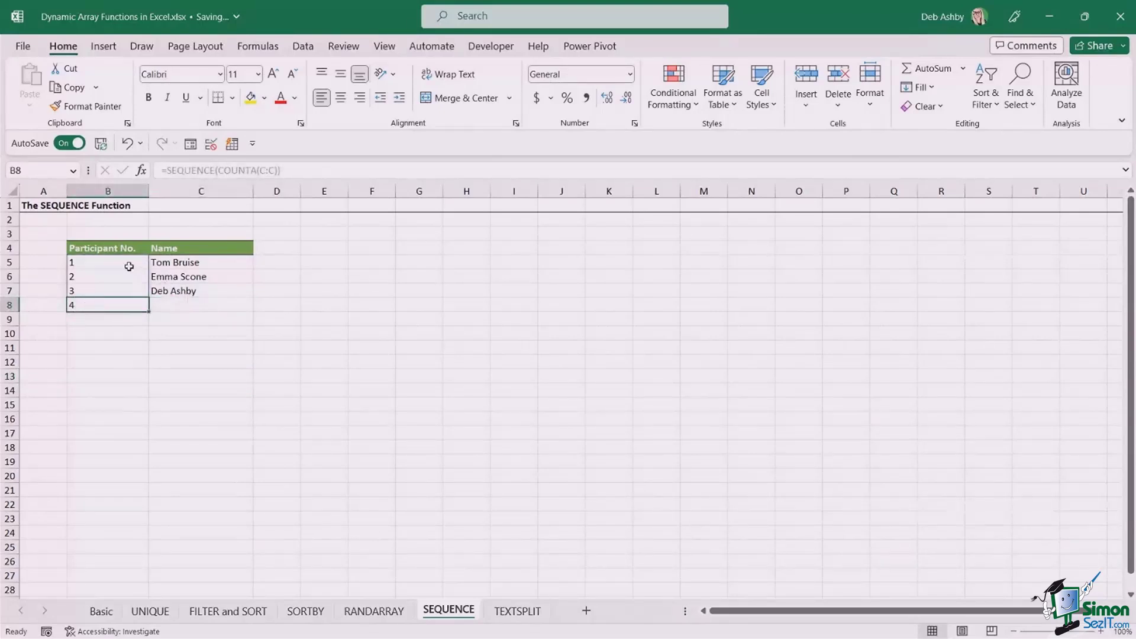
{"action": "left_click", "coordinate": [127, 266]}
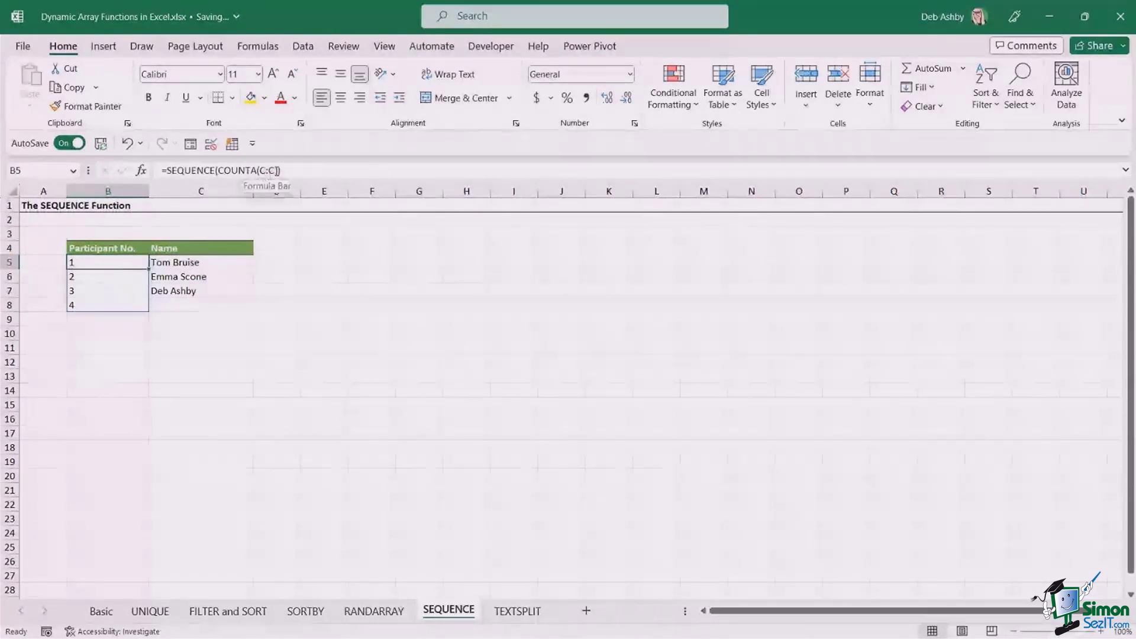
{"action": "left_click", "coordinate": [351, 167]}
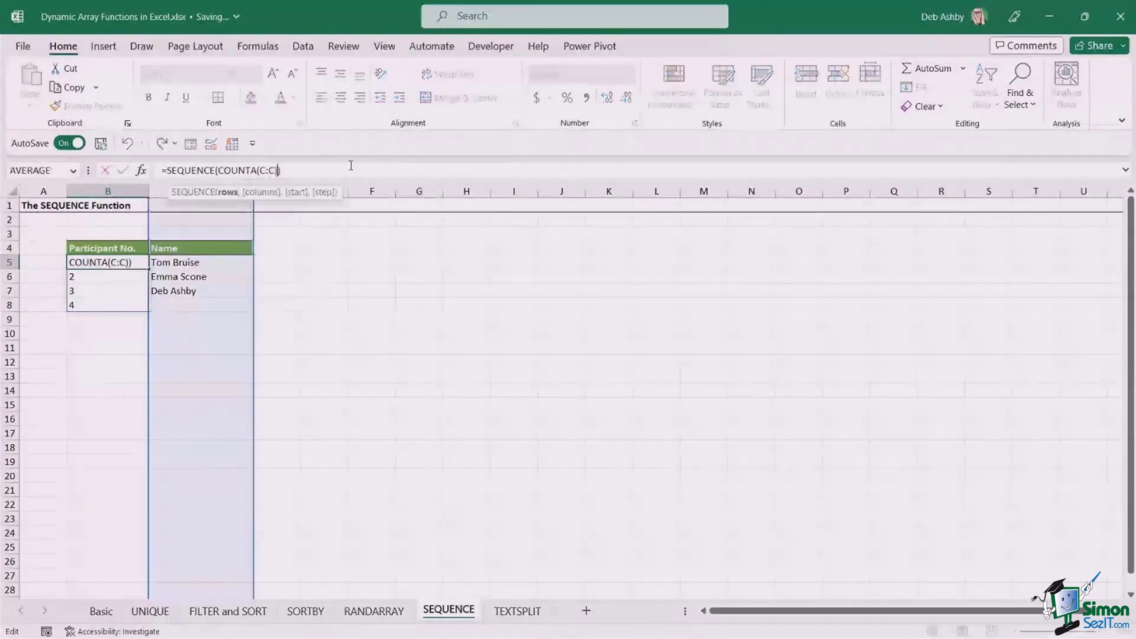
{"action": "key", "text": "Left"}
{"action": "type", "text": "-1"}
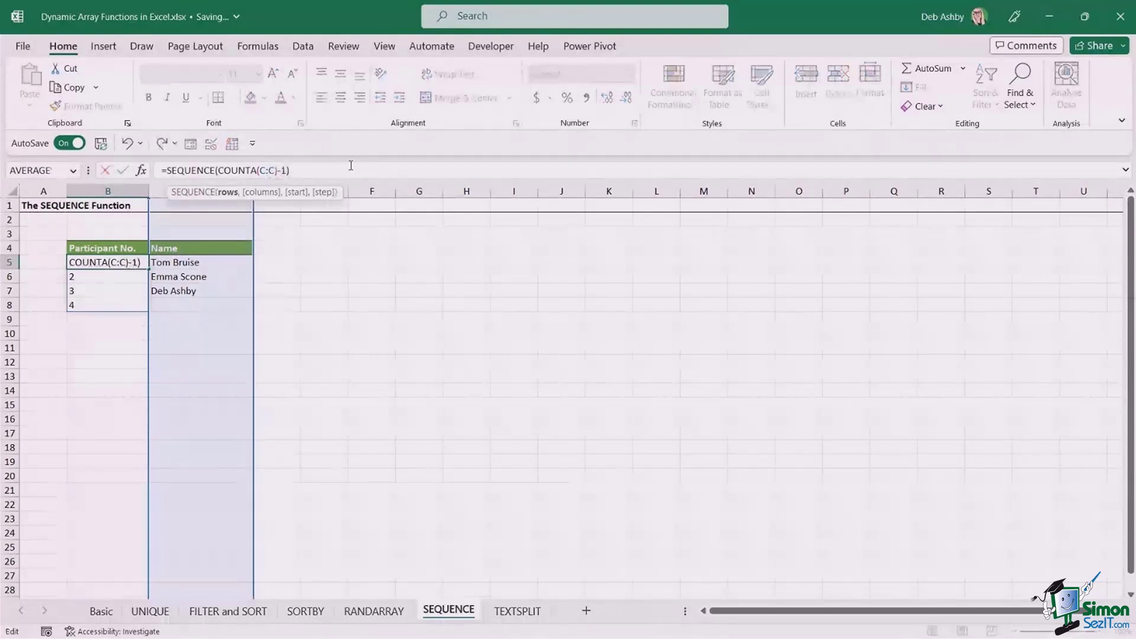
{"action": "key", "text": "Return"}
Add a fourth participant's full name in C8 below the existing names.
{"action": "left_click", "coordinate": [237, 307]}
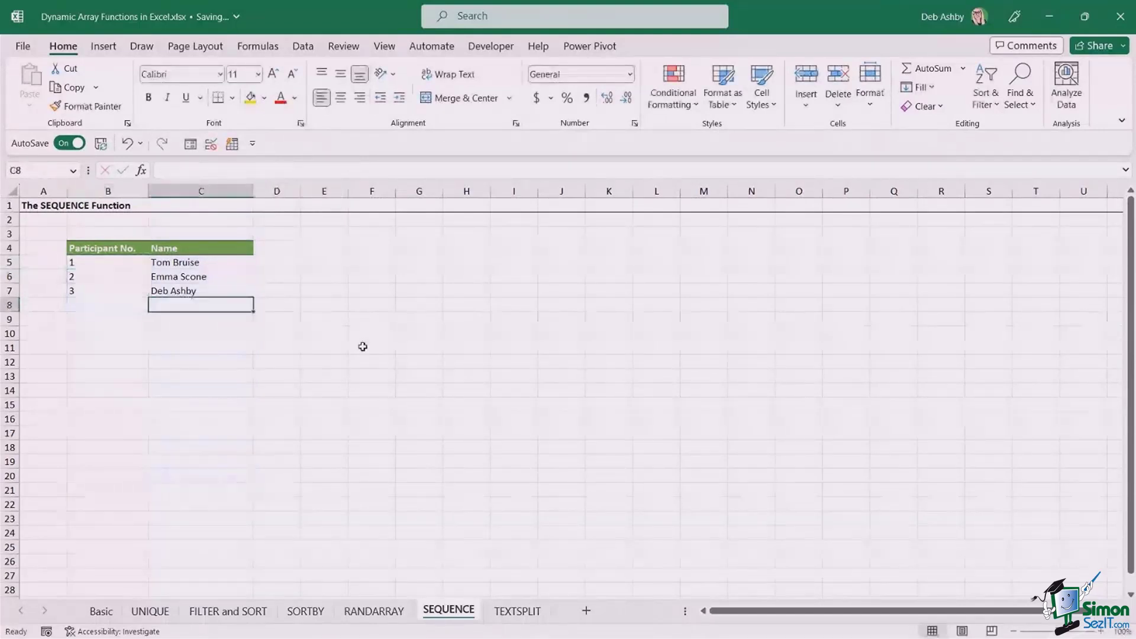
{"action": "type", "text": "Idris Elba"}
{"action": "key", "text": "Return"}
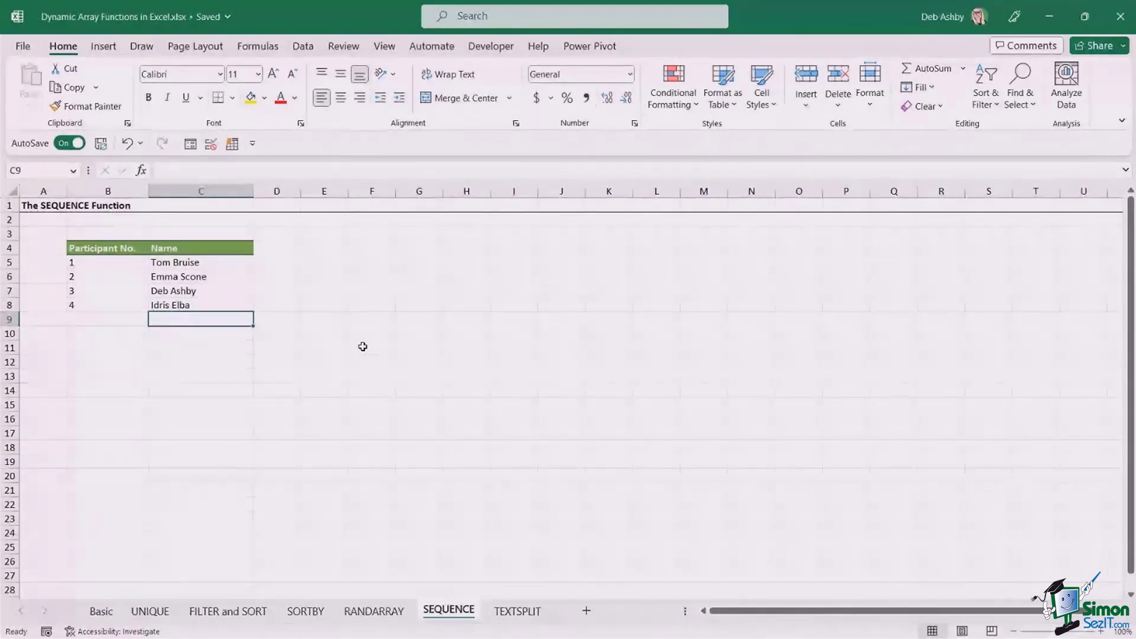
Open the TEXTSPLIT worksheet.
{"action": "left_click", "coordinate": [320, 360]}
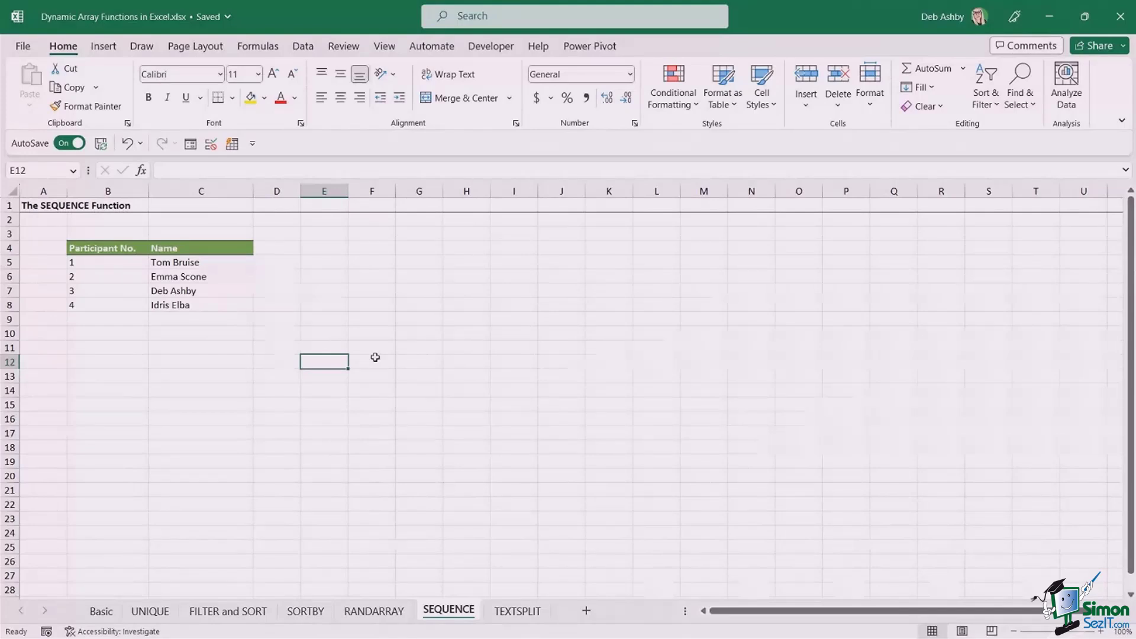
{"action": "left_click", "coordinate": [555, 449]}
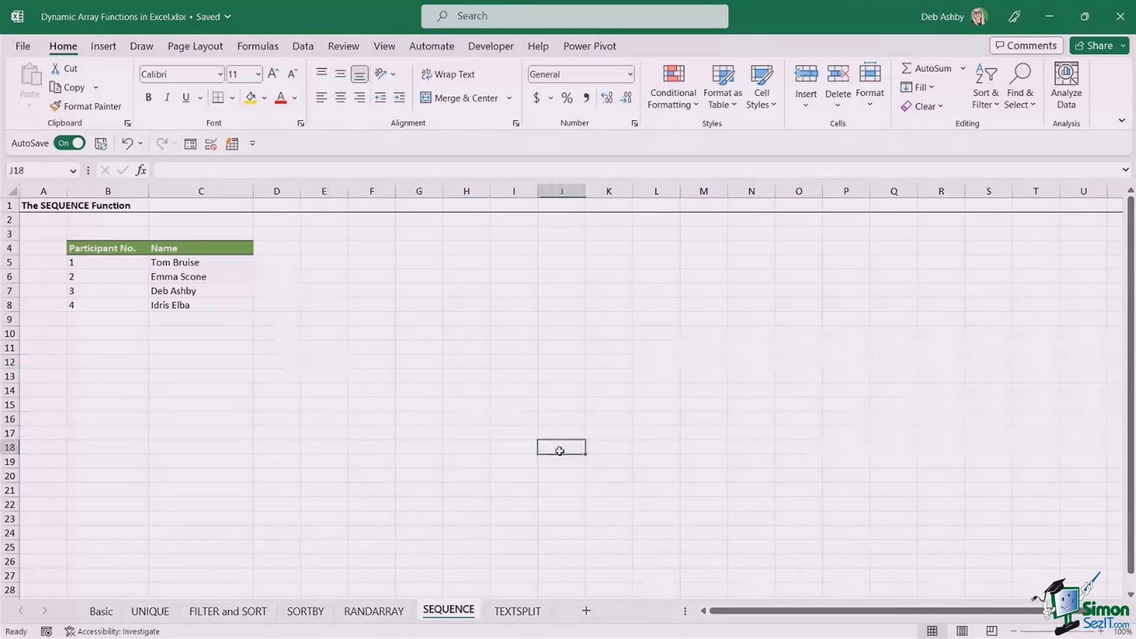
{"action": "left_click", "coordinate": [516, 612]}
{"action": "left_click", "coordinate": [650, 332]}
{"action": "left_click", "coordinate": [686, 405]}
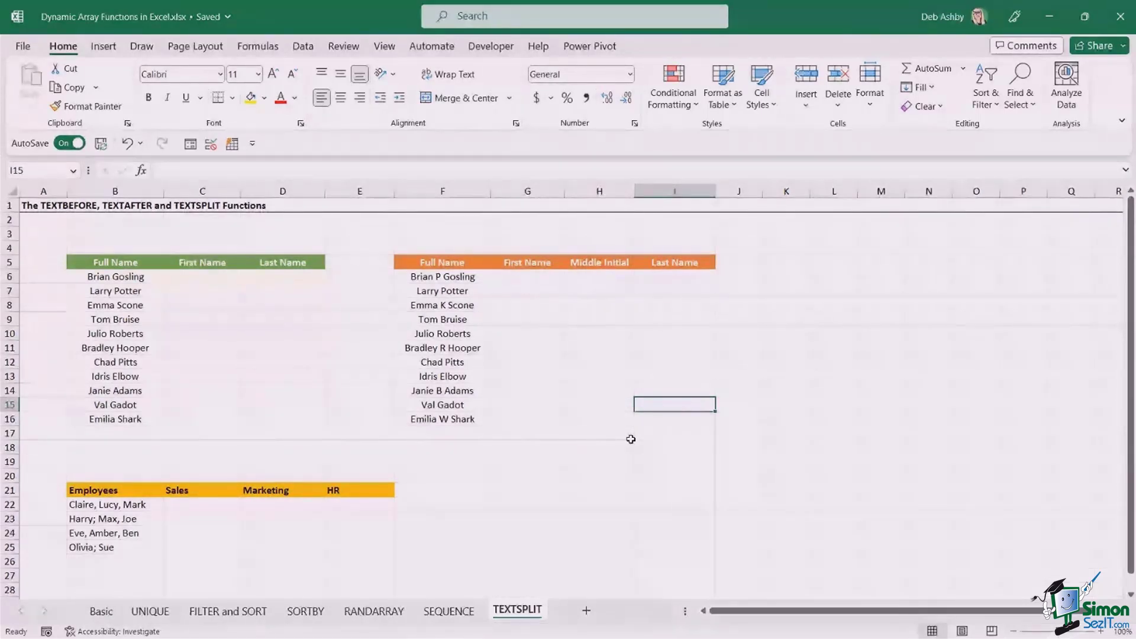
Examine the Full Name list in B6:B16 and the First Name and Last Name columns of the green-headed table.
{"action": "left_click", "coordinate": [204, 278]}
{"action": "left_click", "coordinate": [278, 280]}
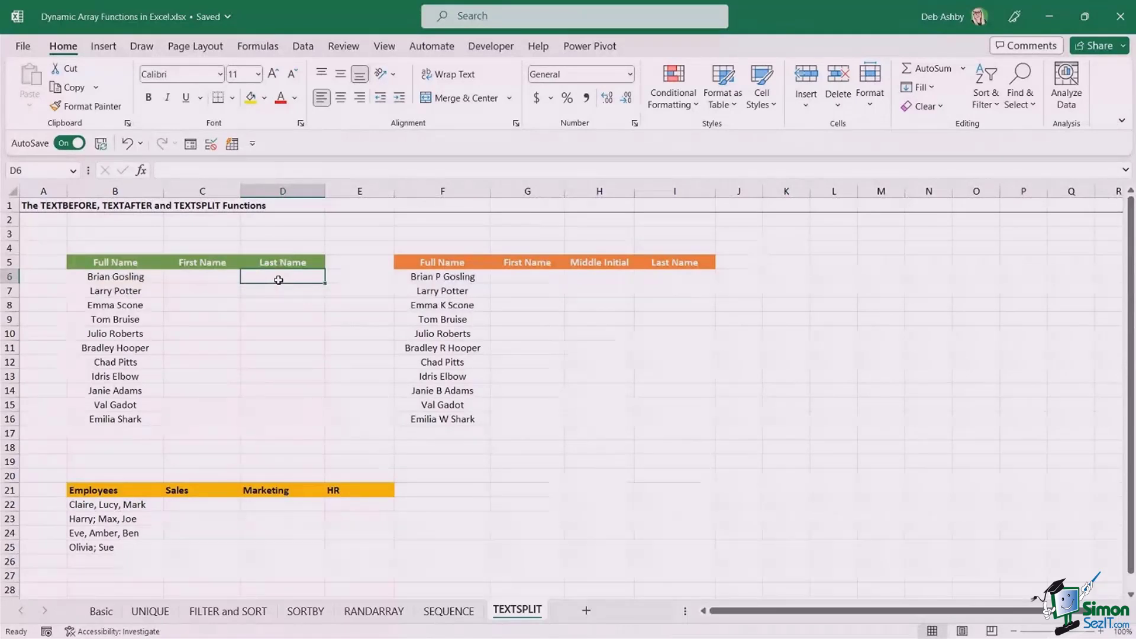
{"action": "left_click", "coordinate": [279, 373]}
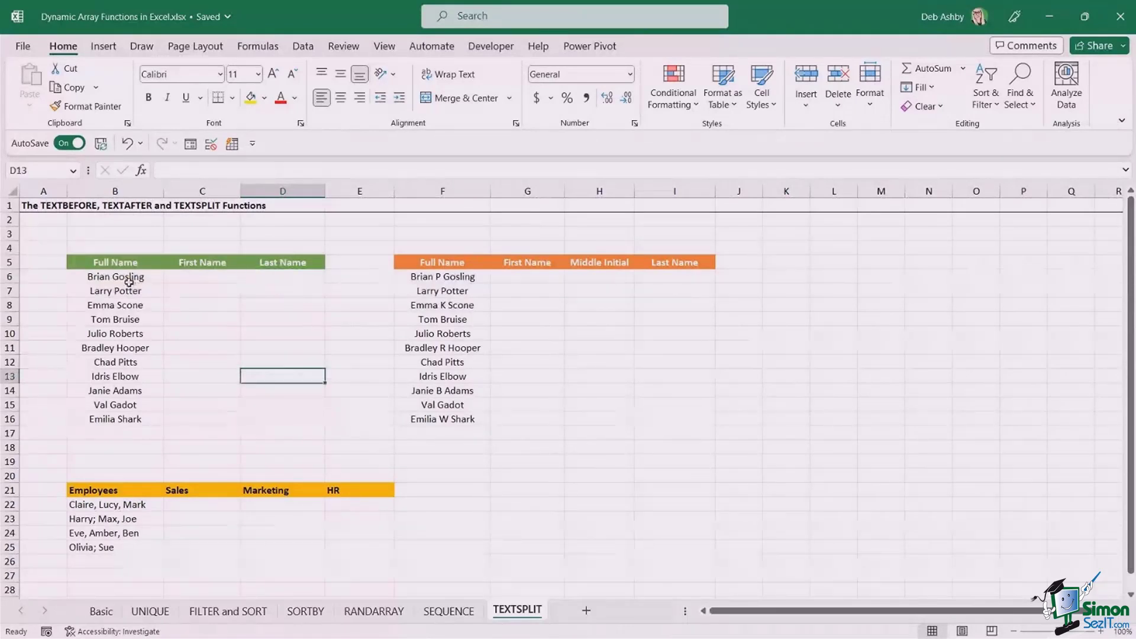
{"action": "left_click", "coordinate": [149, 283]}
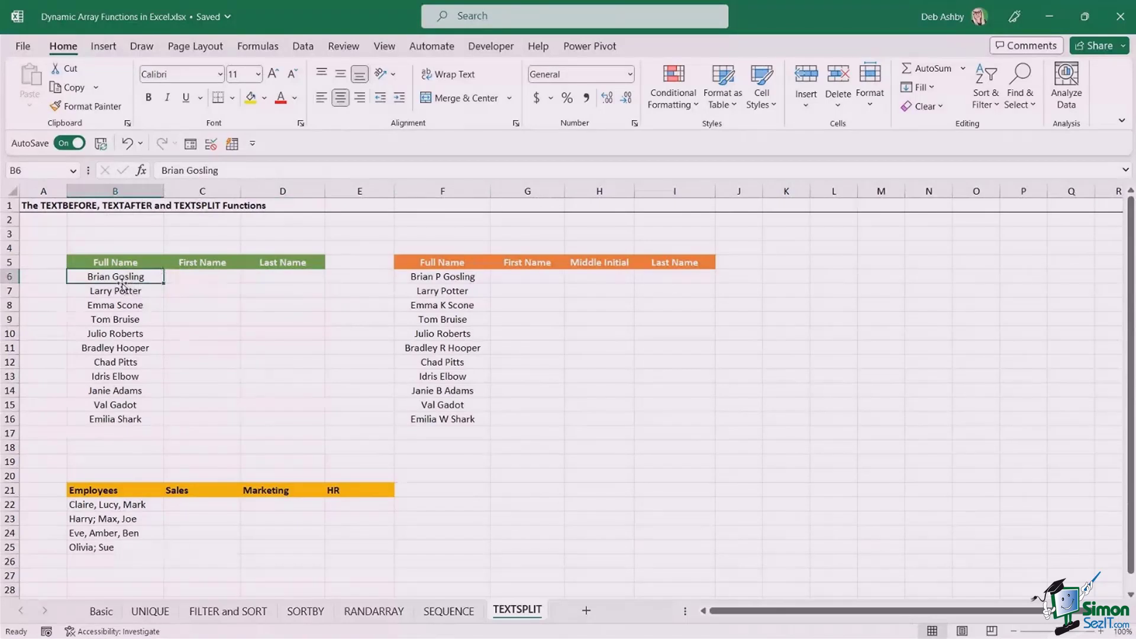
{"action": "left_click_drag", "start_coordinate": [122, 279], "coordinate": [115, 419]}
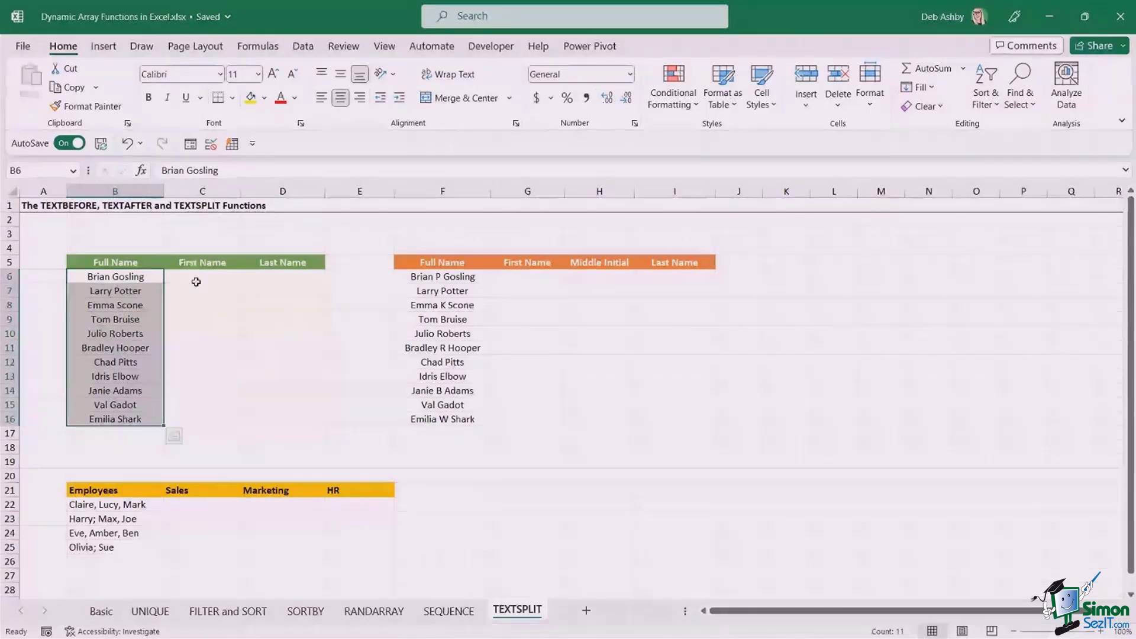
{"action": "left_click", "coordinate": [187, 280]}
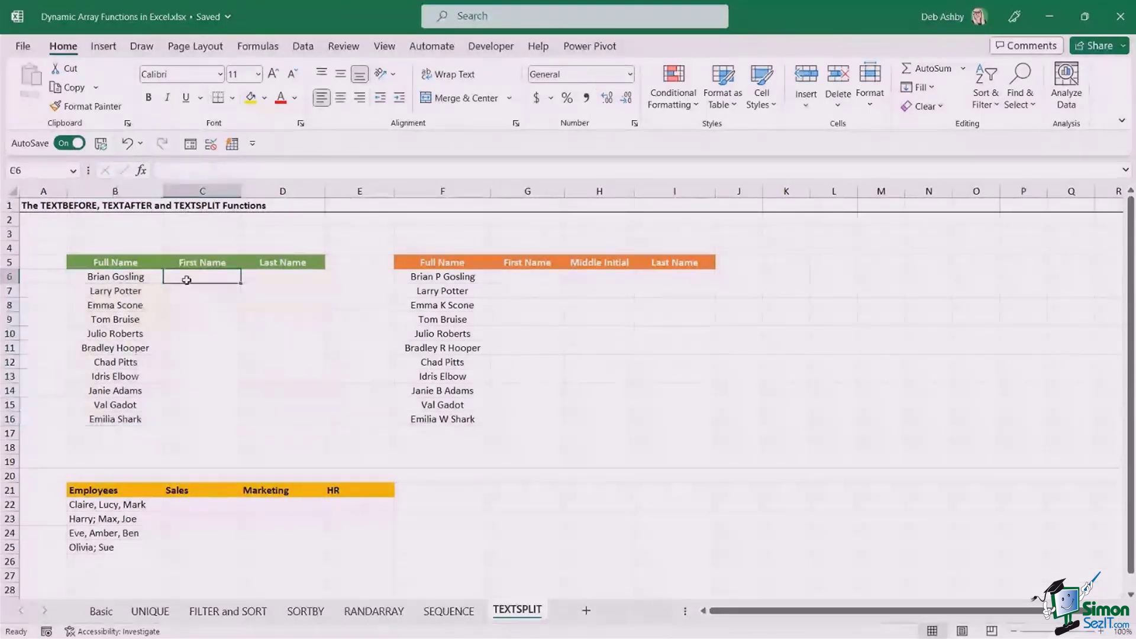
{"action": "left_click", "coordinate": [276, 278]}
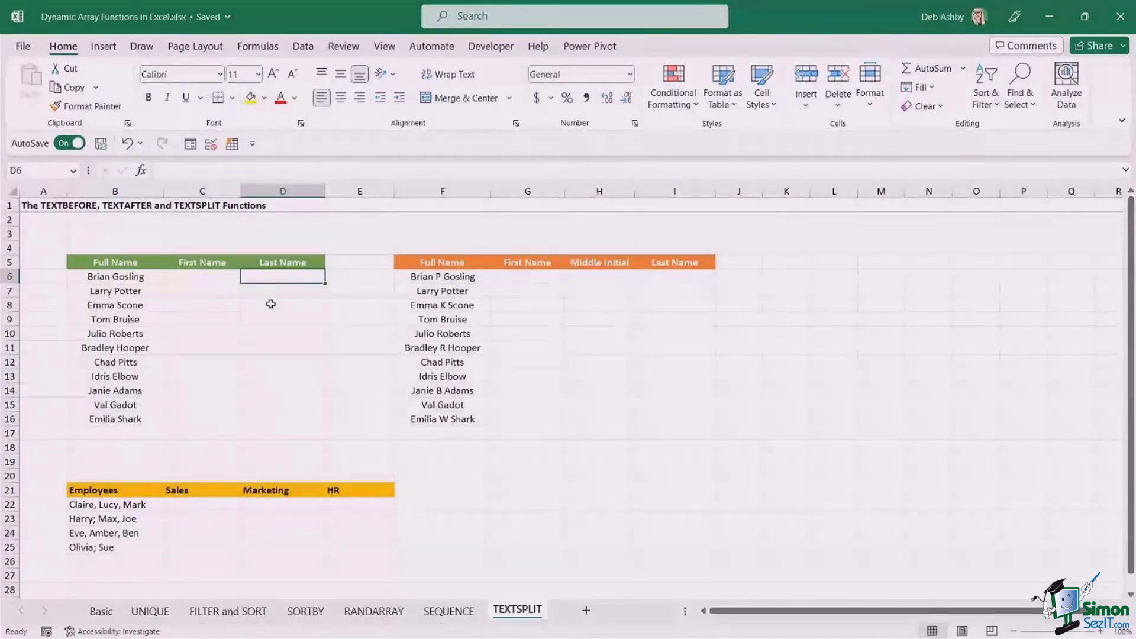
Enter the first person's first name in C6 and Flash Fill the rest of the First Name column.
{"action": "left_click", "coordinate": [186, 279]}
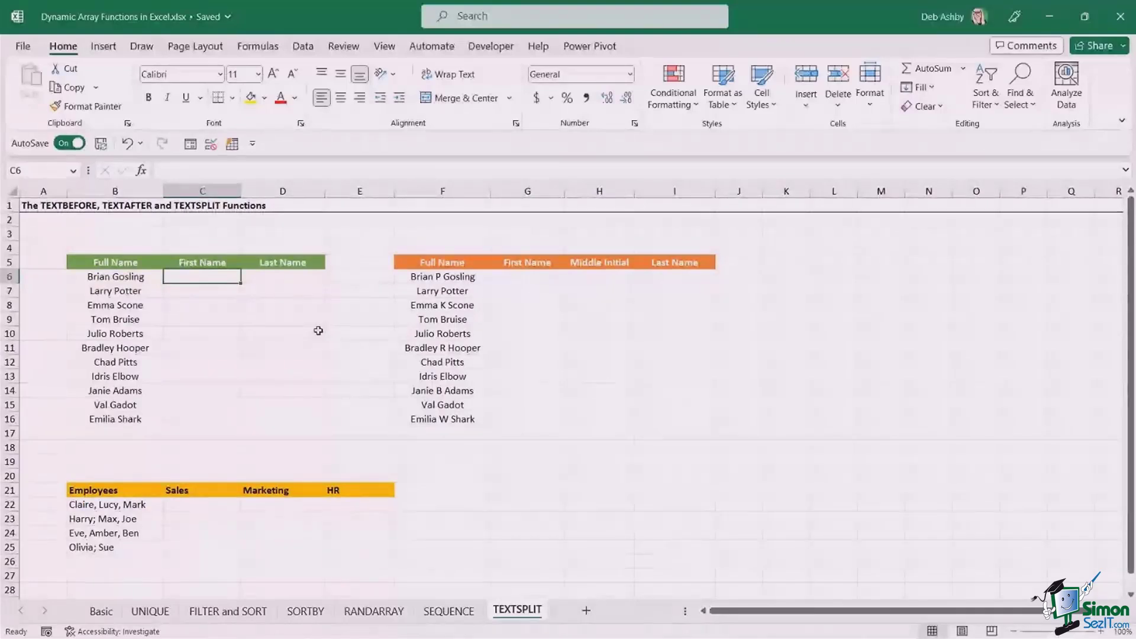
{"action": "type", "text": "Brian"}
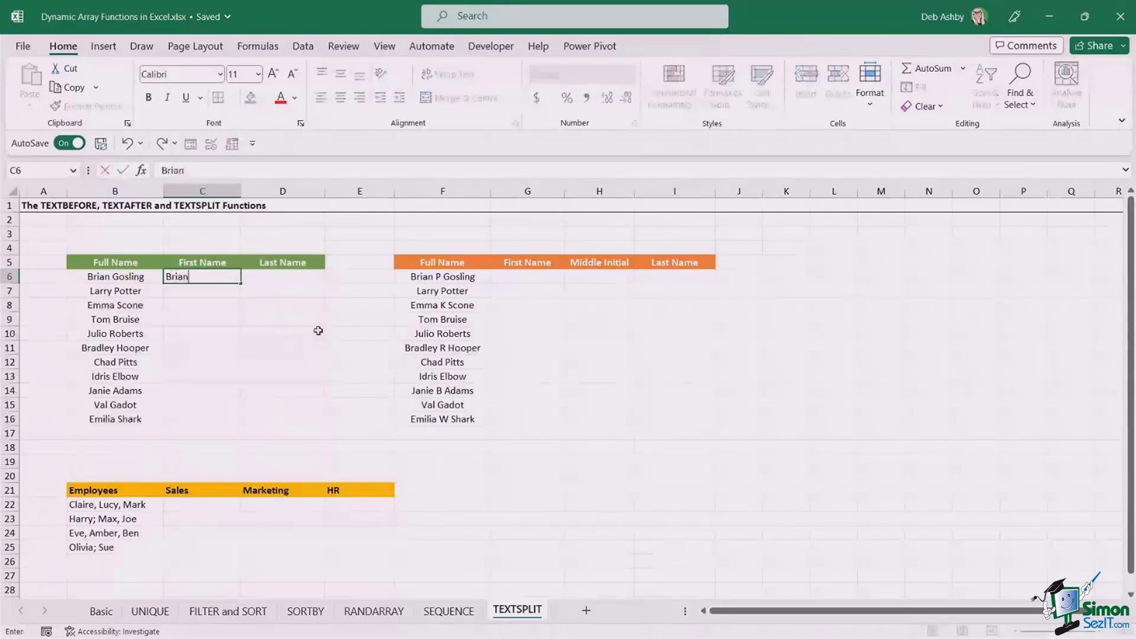
{"action": "key", "text": "ctrl+Return"}
{"action": "key", "text": "ctrl+e"}
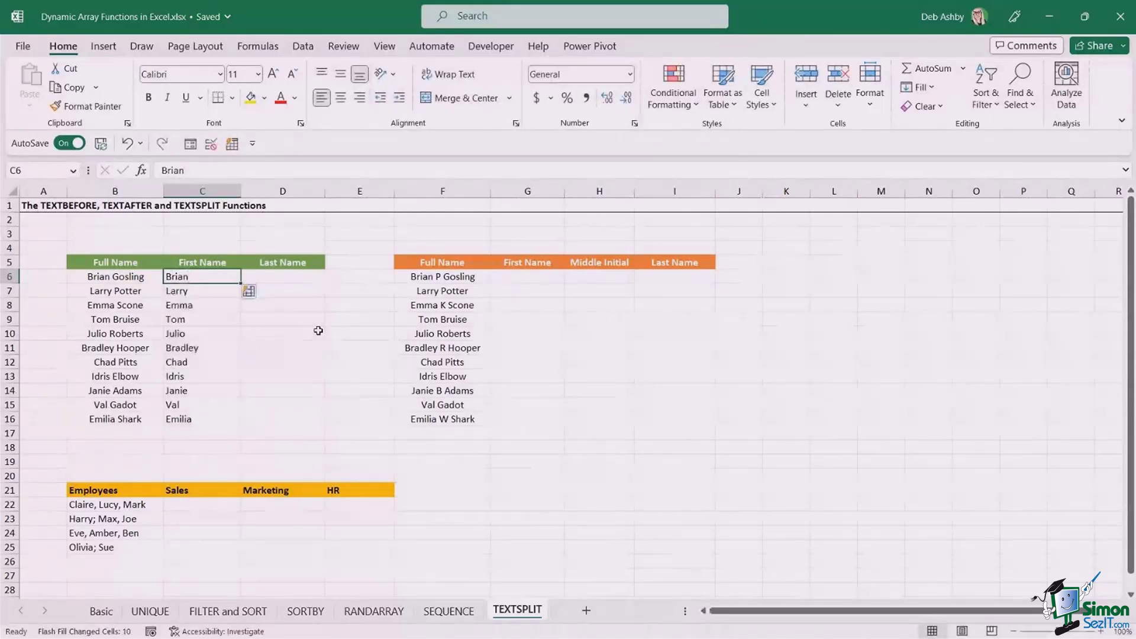
Enter the first person's last name in D6 and Flash Fill the rest of the Last Name column.
{"action": "left_click", "coordinate": [300, 278]}
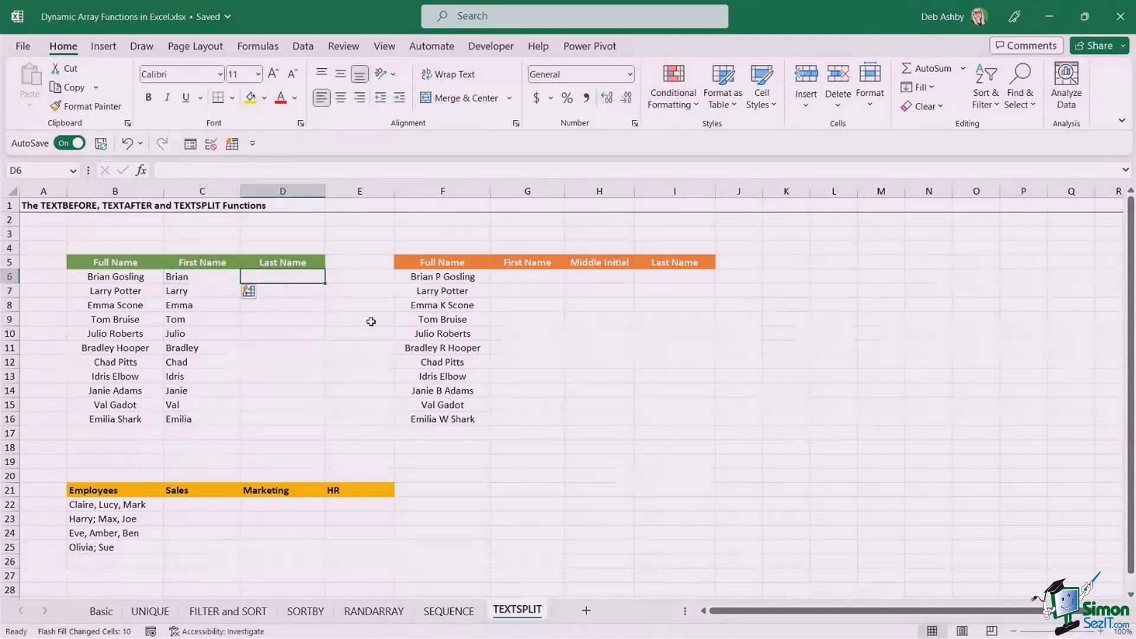
{"action": "type", "text": "Gosling"}
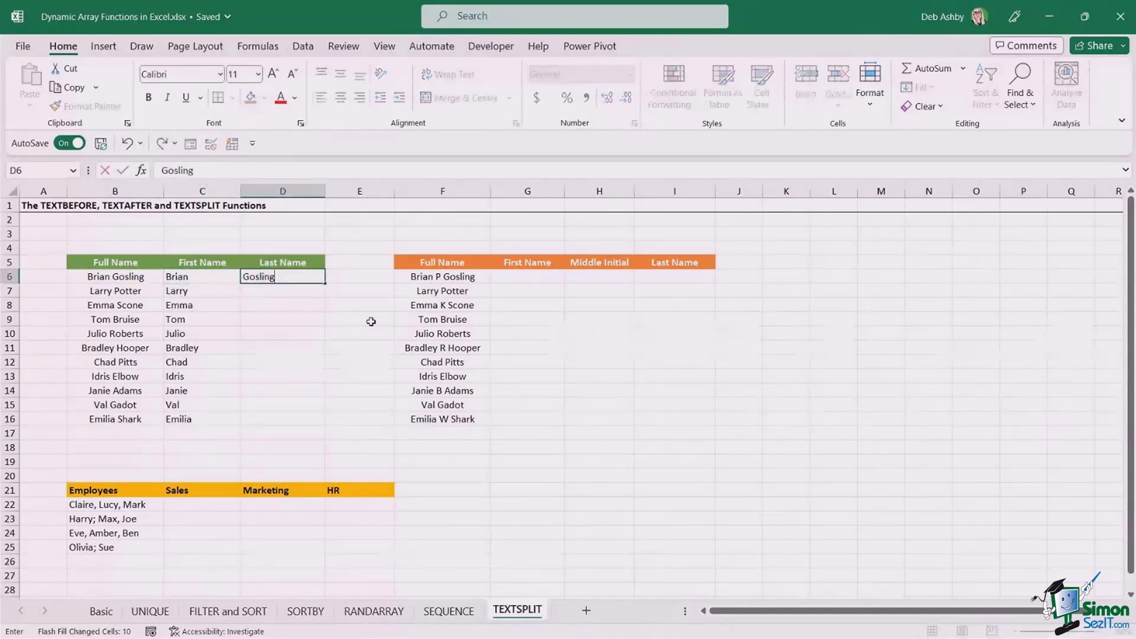
{"action": "key", "text": "ctrl+e"}
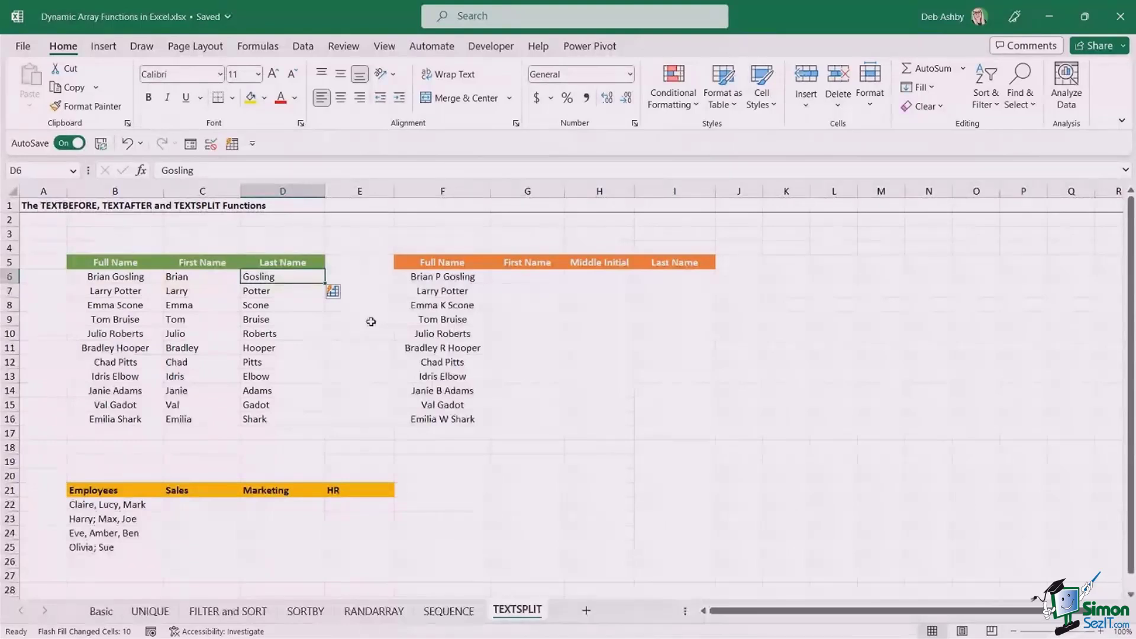
{"action": "left_click", "coordinate": [274, 311]}
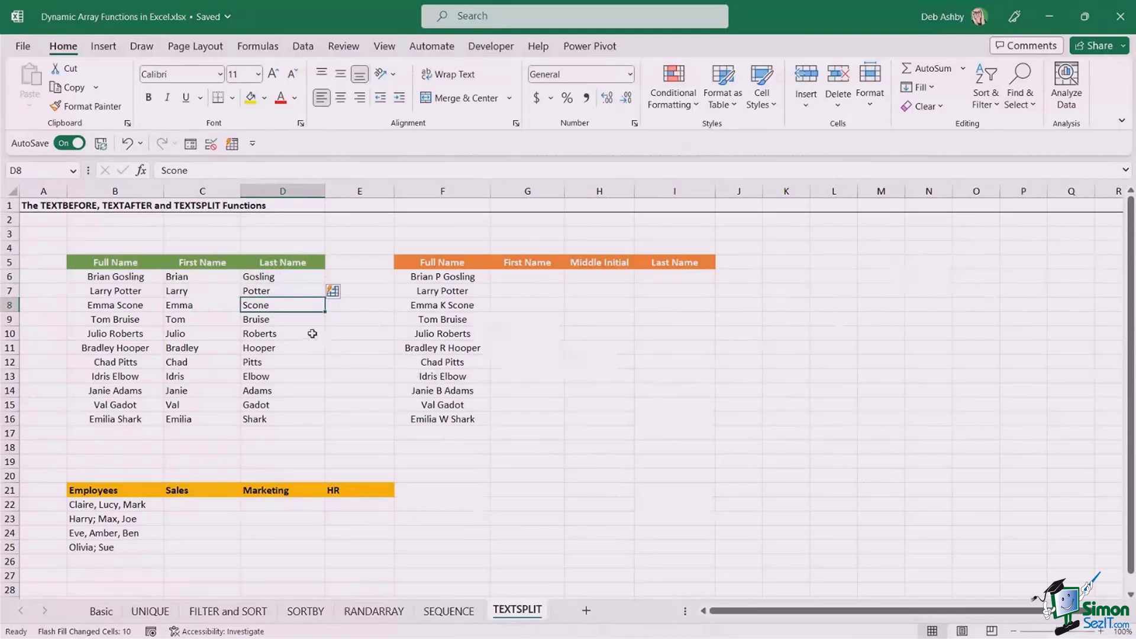
Clear the Flash Fill results from C6:D16 in the First Name and Last Name columns.
{"action": "left_click_drag", "start_coordinate": [182, 276], "coordinate": [251, 419]}
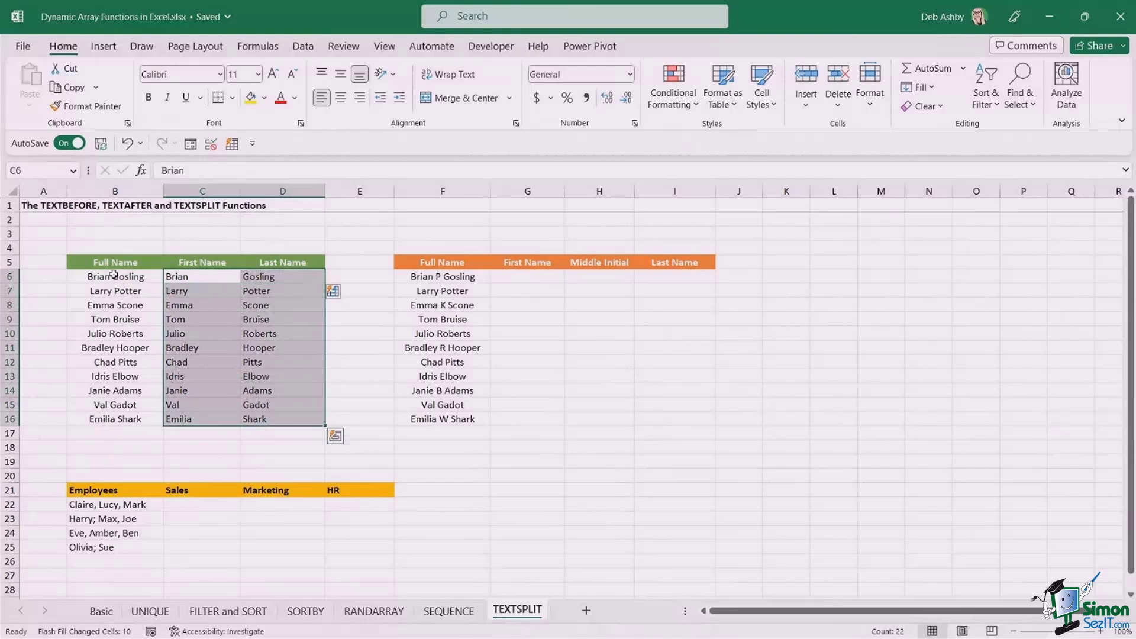
{"action": "key", "text": "Delete"}
{"action": "left_click", "coordinate": [262, 336]}
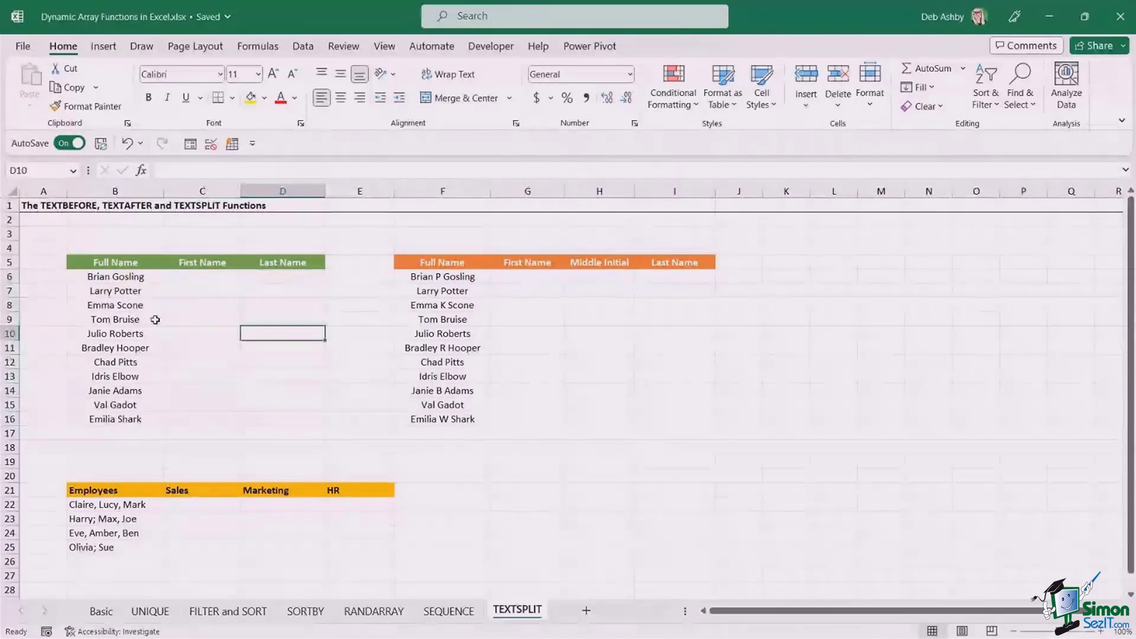
Start Text to Columns on the full names in B6:B16 as delimited data, with Space as the only delimiter.
{"action": "left_click", "coordinate": [114, 276]}
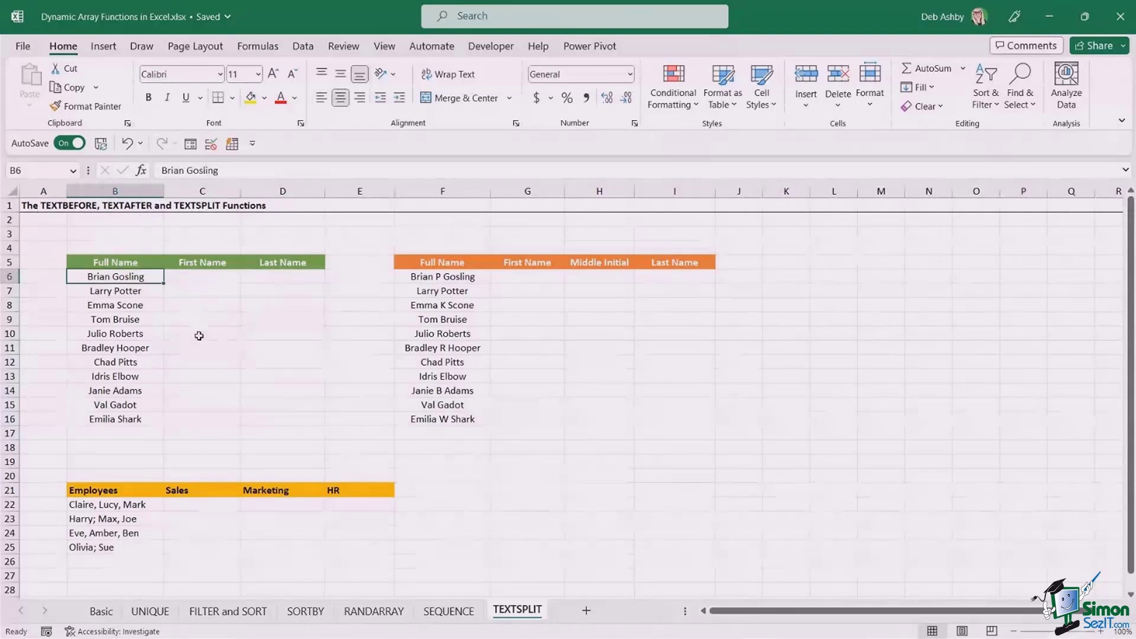
{"action": "left_click_drag", "start_coordinate": [127, 278], "coordinate": [132, 418]}
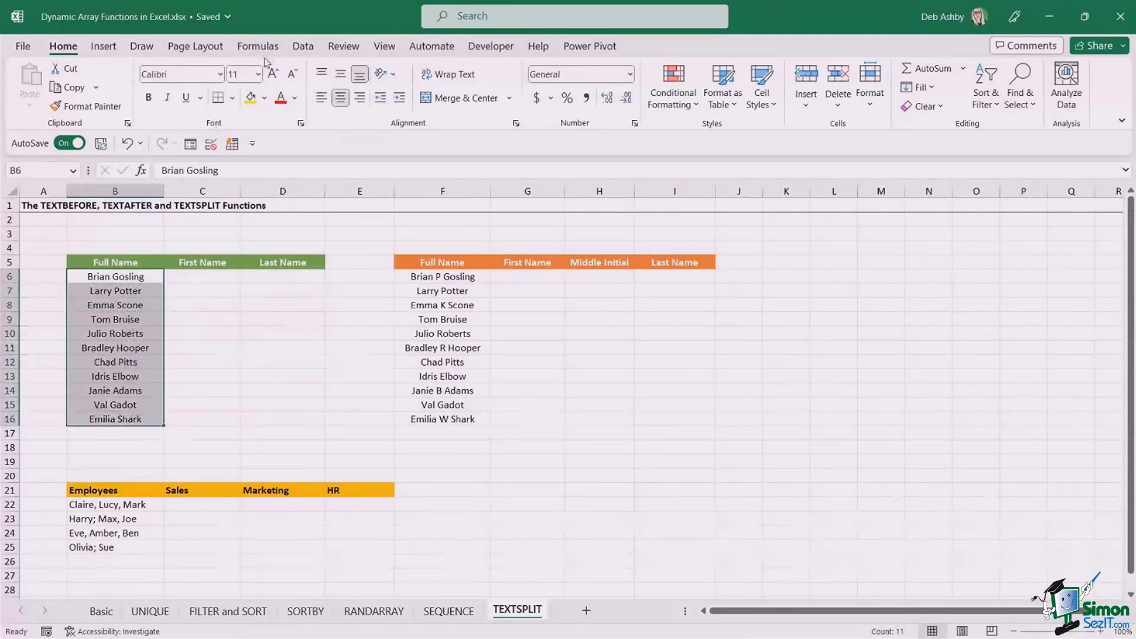
{"action": "left_click", "coordinate": [302, 46]}
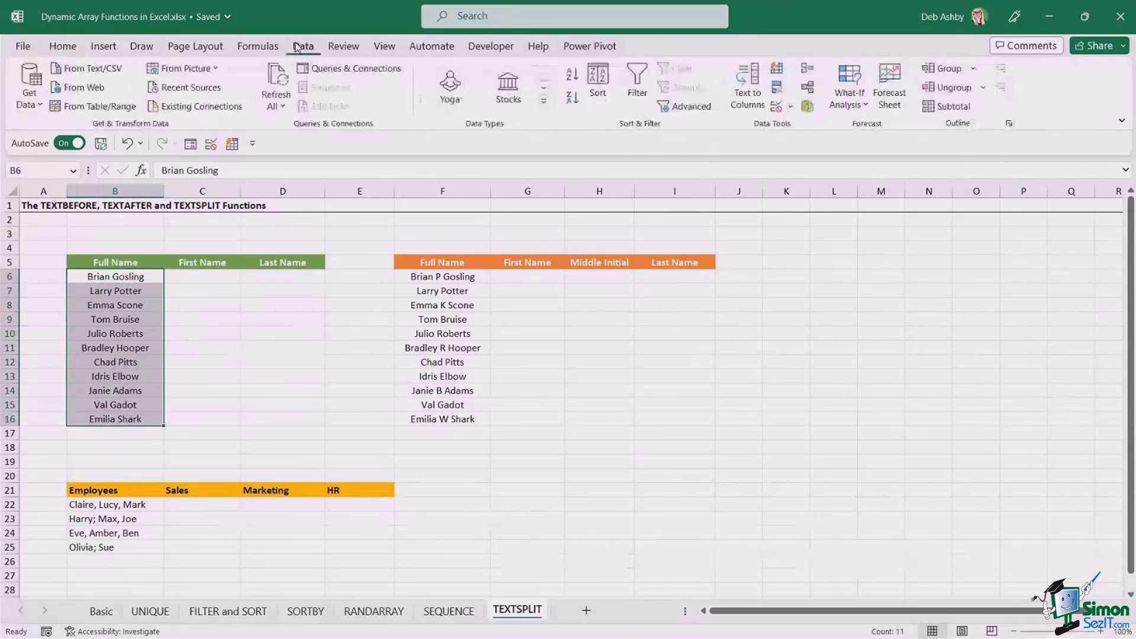
{"action": "left_click", "coordinate": [740, 112]}
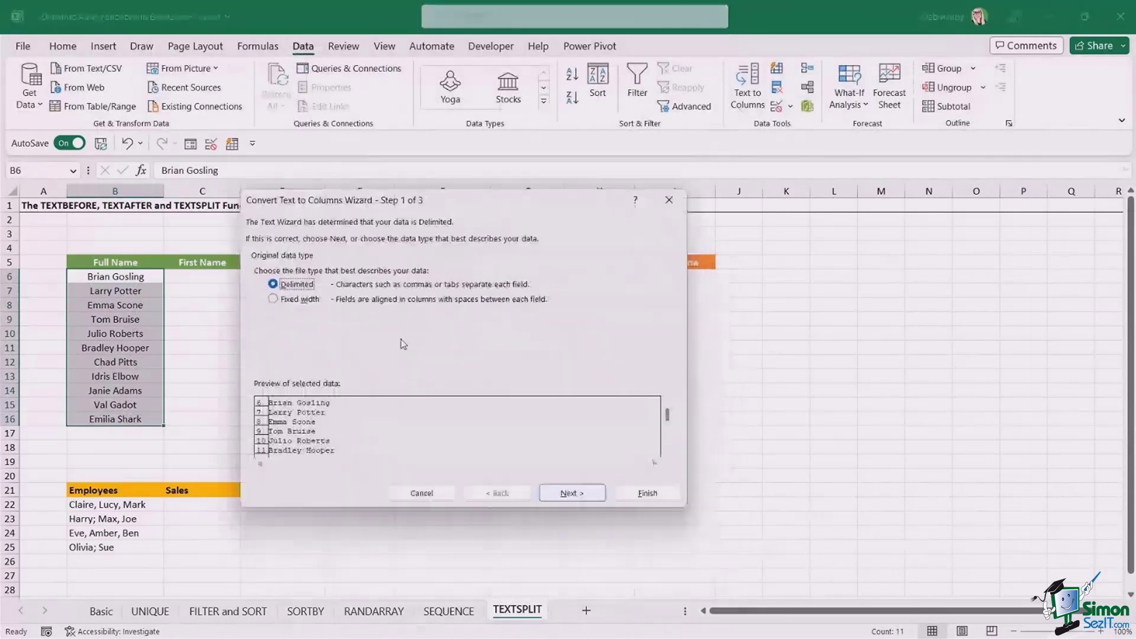
{"action": "left_click", "coordinate": [567, 498]}
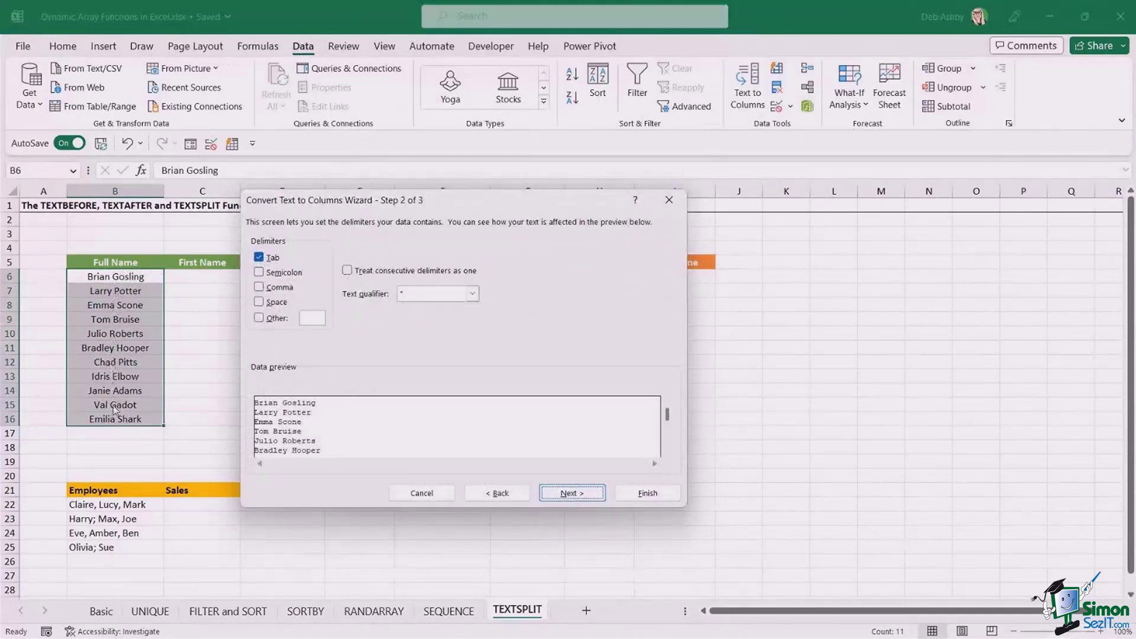
{"action": "left_click", "coordinate": [258, 257]}
{"action": "left_click", "coordinate": [259, 302]}
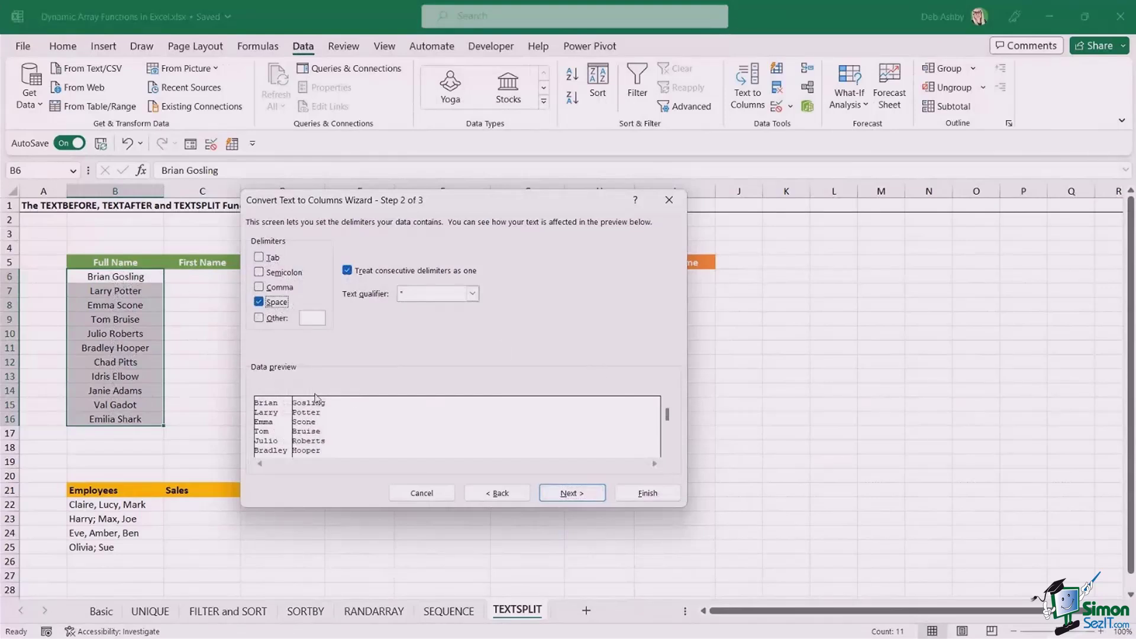
Set the Text to Columns destination to C6 and finish the conversion into First Name and Last Name.
{"action": "left_click", "coordinate": [575, 493]}
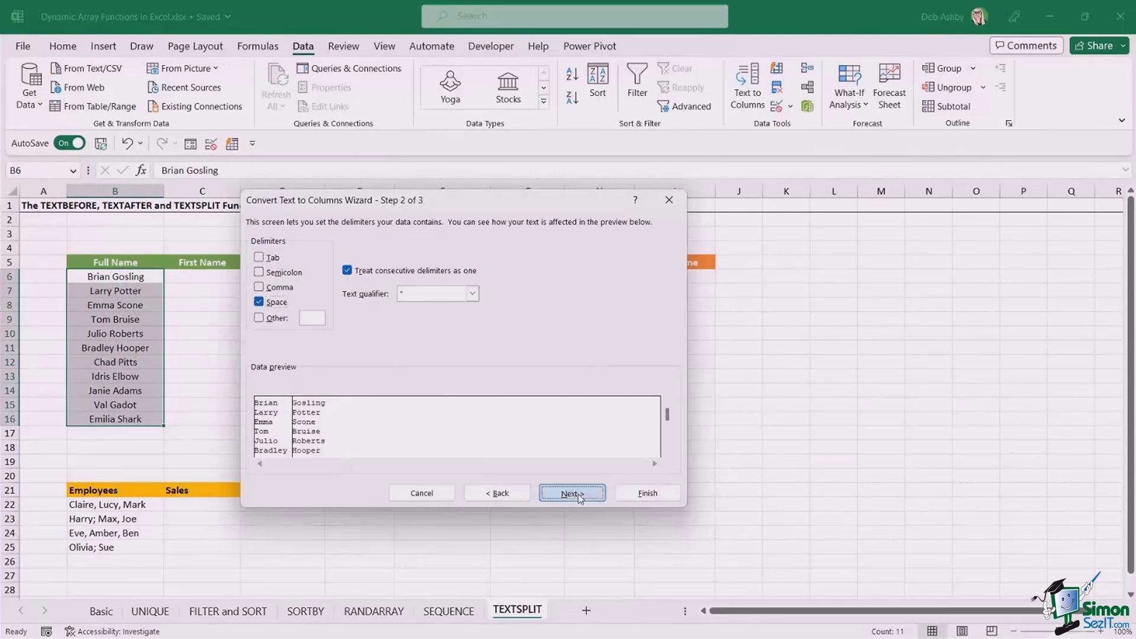
{"action": "left_click", "coordinate": [324, 332]}
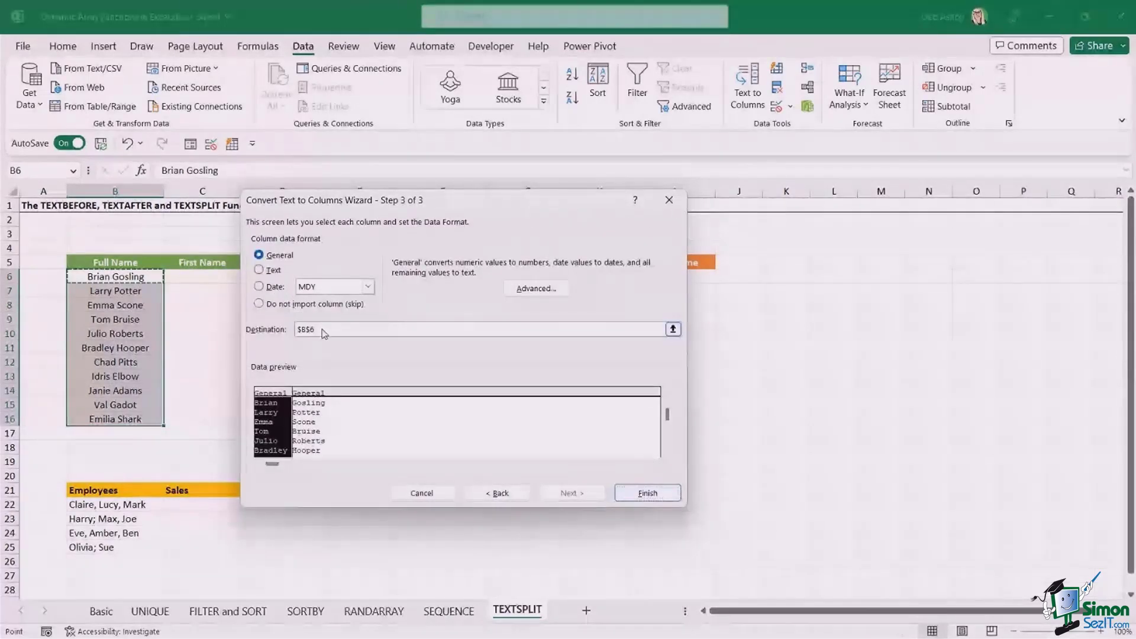
{"action": "left_click_drag", "start_coordinate": [323, 332], "coordinate": [279, 332]}
{"action": "key", "text": "Delete"}
{"action": "left_click", "coordinate": [209, 279]}
{"action": "left_click", "coordinate": [619, 492]}
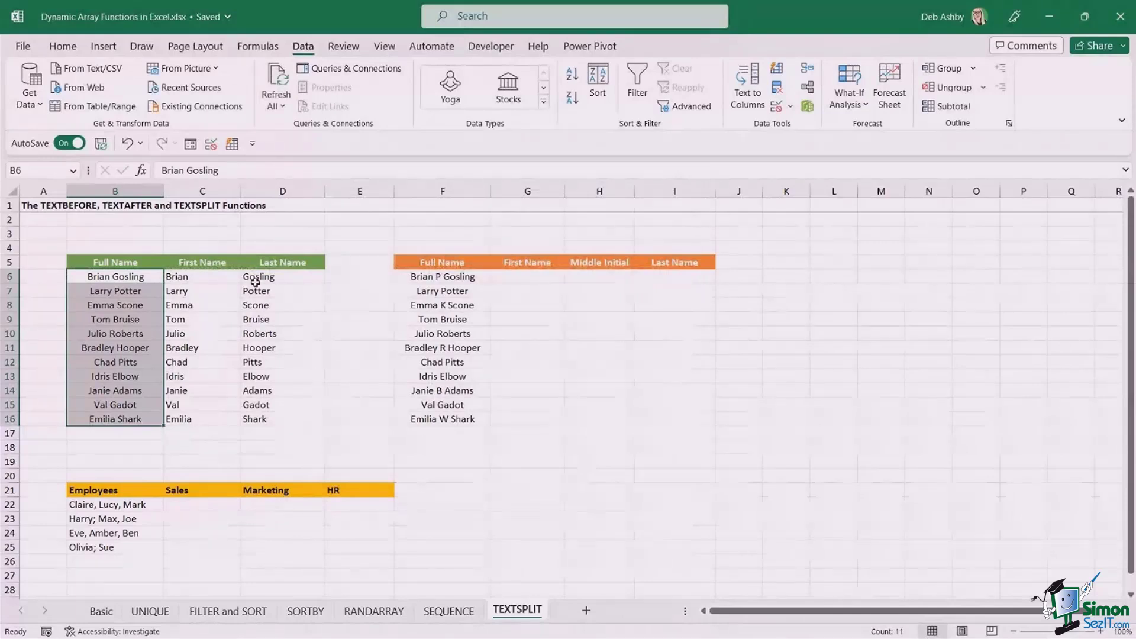
Clear the Text to Columns results from C6:D16.
{"action": "left_click", "coordinate": [186, 275]}
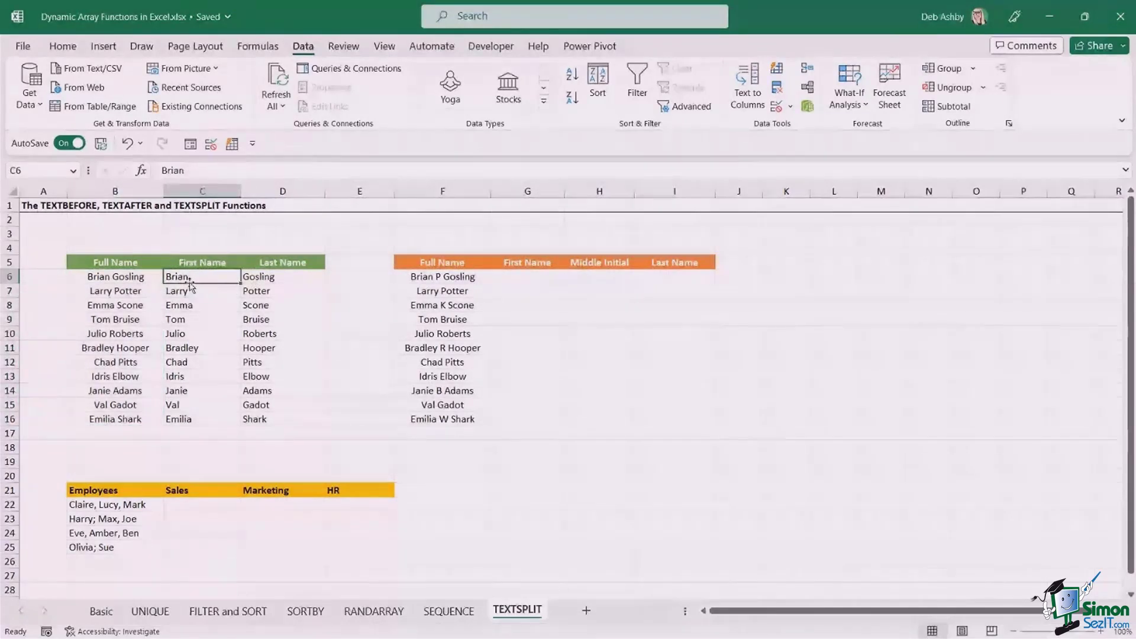
{"action": "left_click_drag", "start_coordinate": [189, 284], "coordinate": [292, 422]}
{"action": "key", "text": "Delete"}
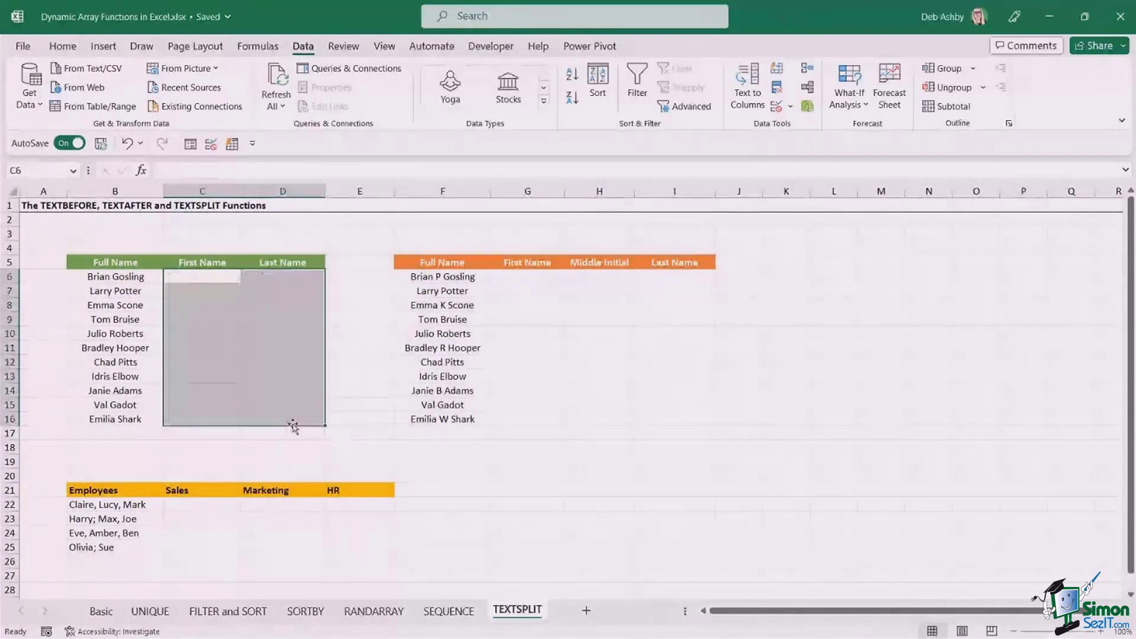
{"action": "left_click", "coordinate": [368, 302]}
{"action": "left_click", "coordinate": [316, 295]}
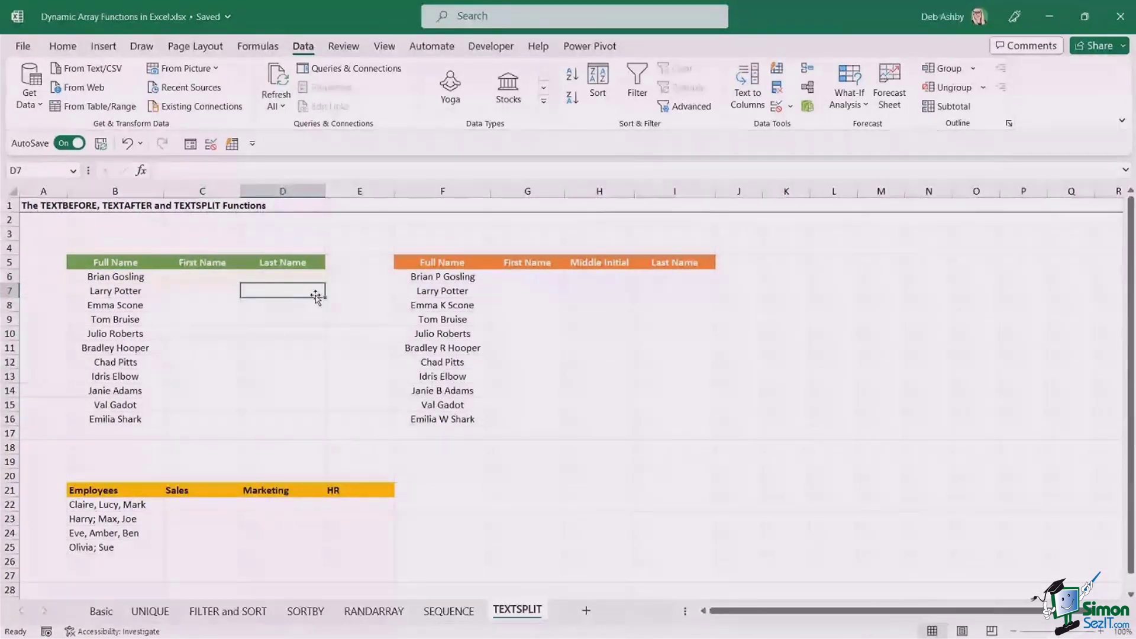
Compare the full names in B6:B16 with those in F6:F16, checking which entries include a middle initial.
{"action": "left_click", "coordinate": [225, 274]}
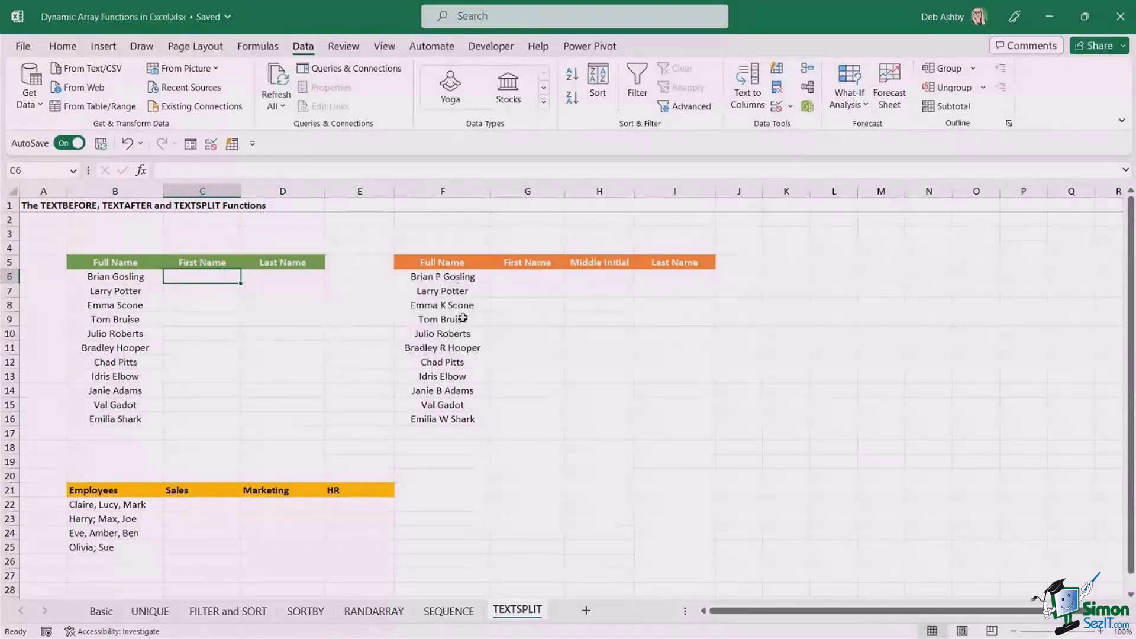
{"action": "left_click_drag", "start_coordinate": [130, 274], "coordinate": [125, 417]}
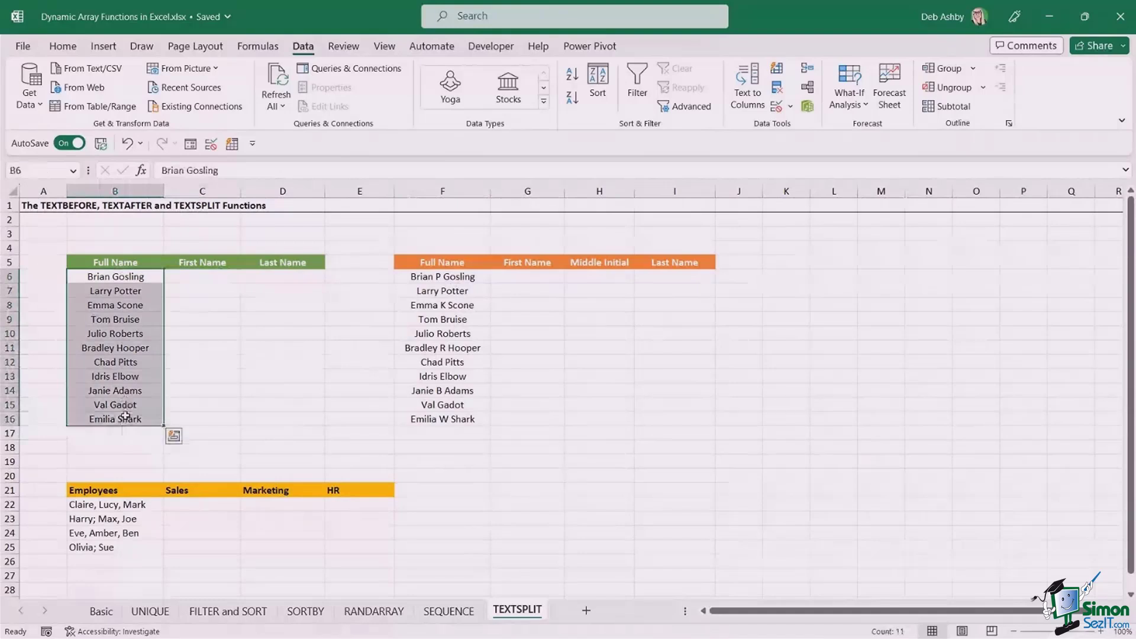
{"action": "left_click", "coordinate": [461, 275]}
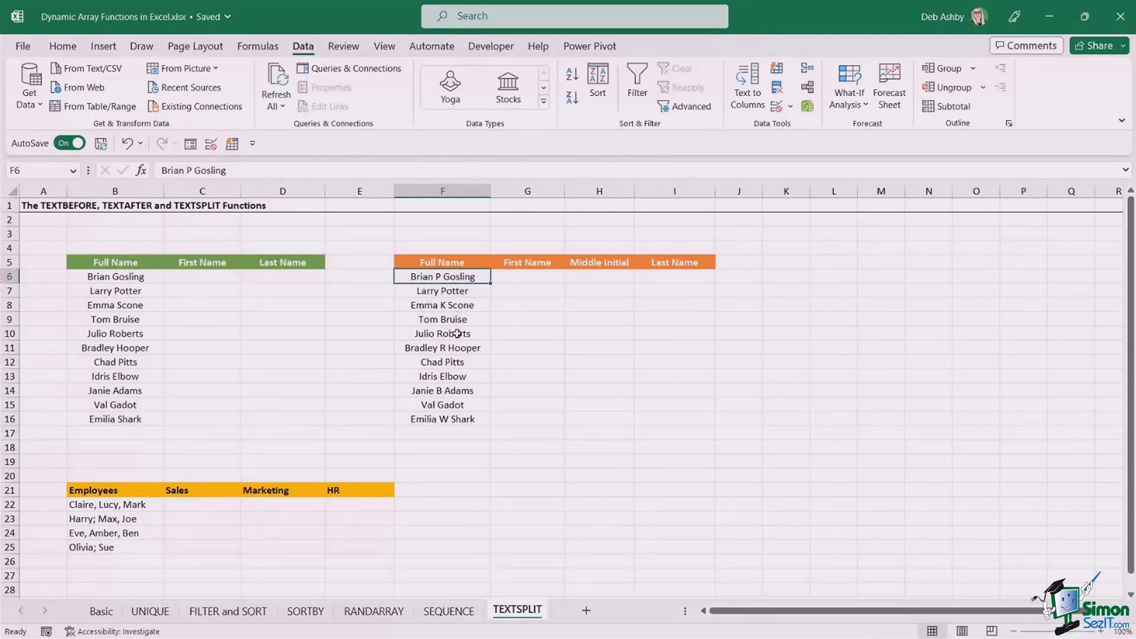
{"action": "left_click", "coordinate": [442, 293]}
{"action": "left_click", "coordinate": [448, 322]}
{"action": "left_click", "coordinate": [442, 349]}
{"action": "left_click", "coordinate": [451, 378]}
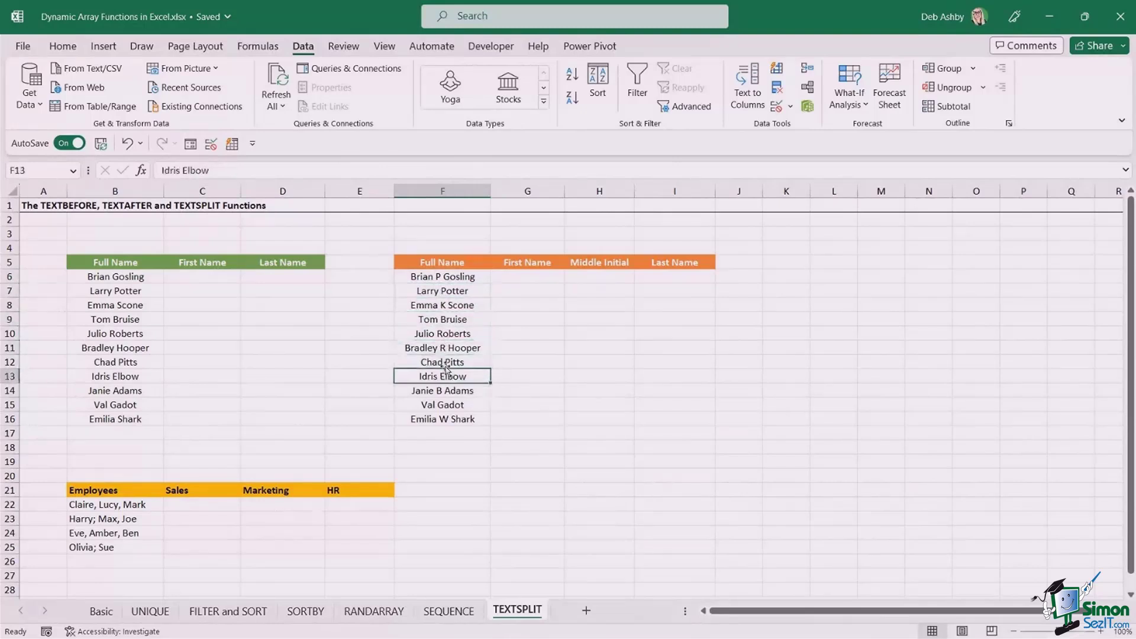
{"action": "left_click_drag", "start_coordinate": [447, 278], "coordinate": [440, 417]}
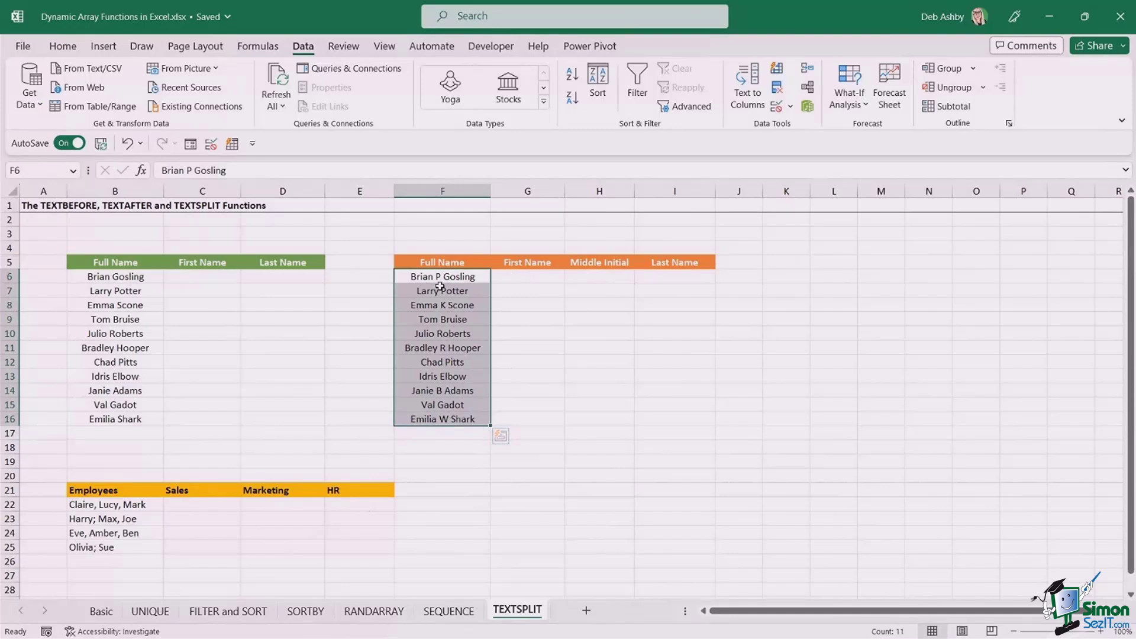
{"action": "left_click", "coordinate": [531, 280]}
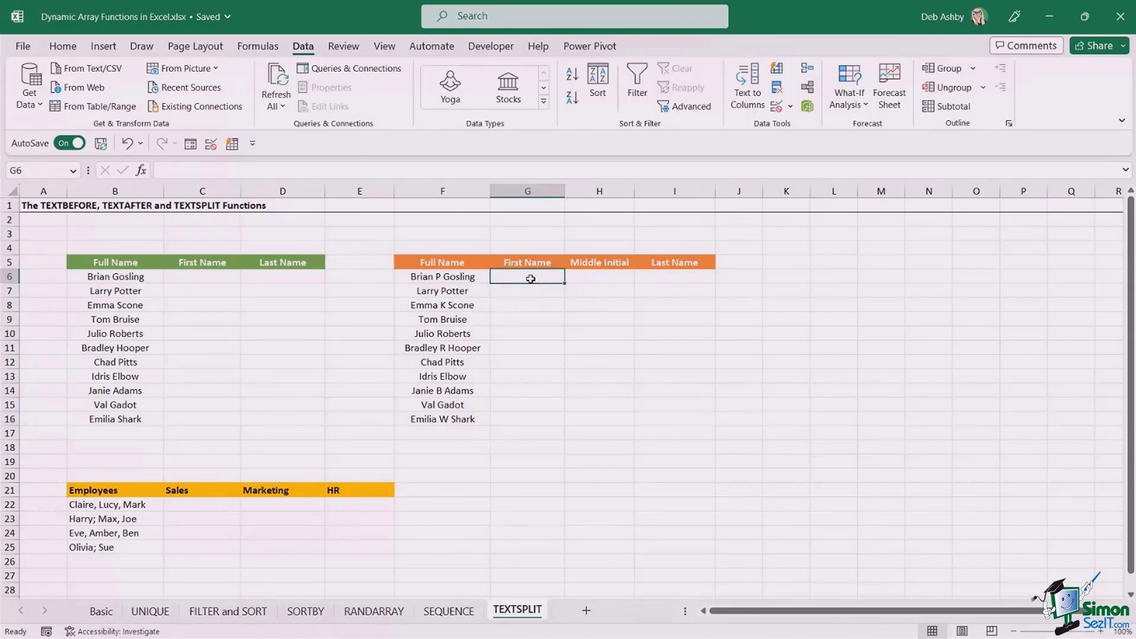
{"action": "left_click_drag", "start_coordinate": [464, 277], "coordinate": [459, 417]}
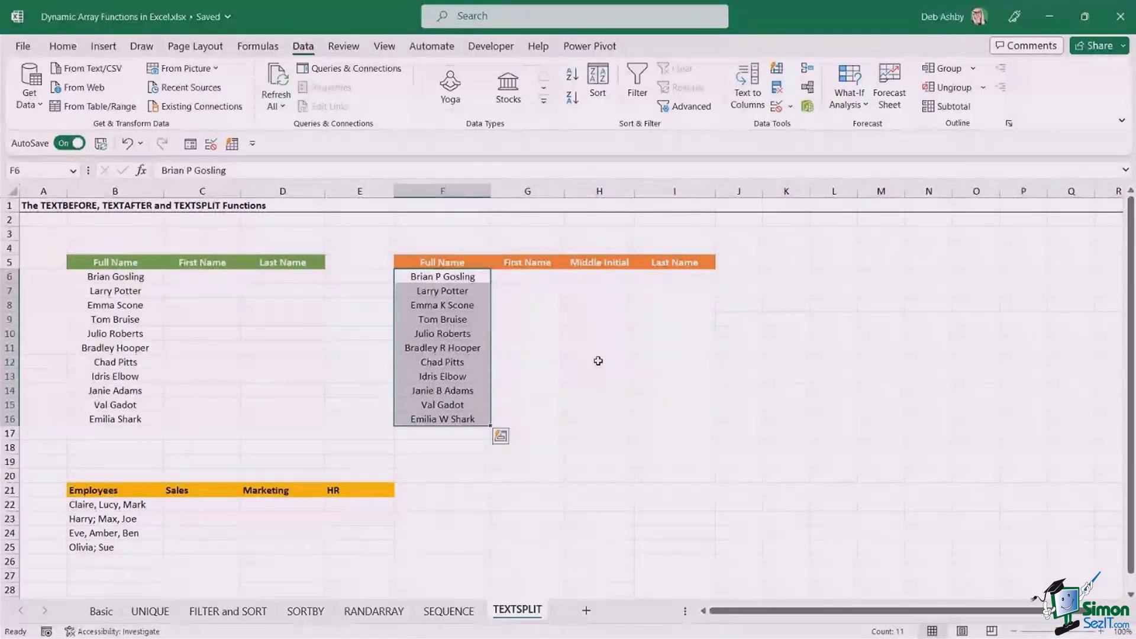
{"action": "left_click", "coordinate": [615, 336]}
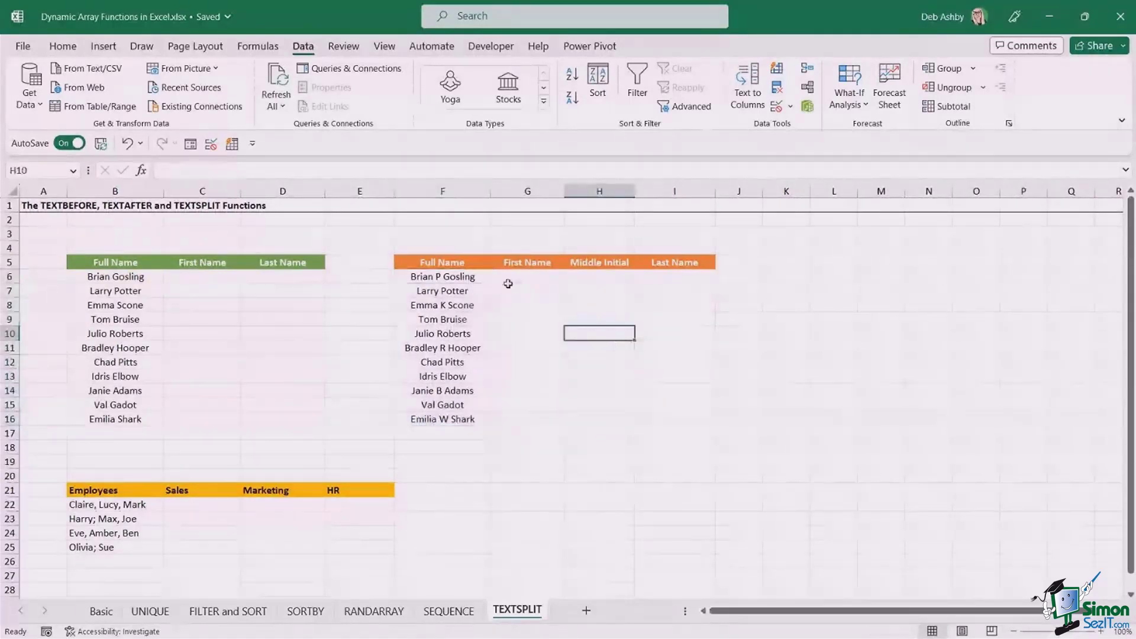
Enter =TEXTBEFORE(F6," ") in G6 to extract the first name from the full name in F6.
{"action": "left_click", "coordinate": [509, 282]}
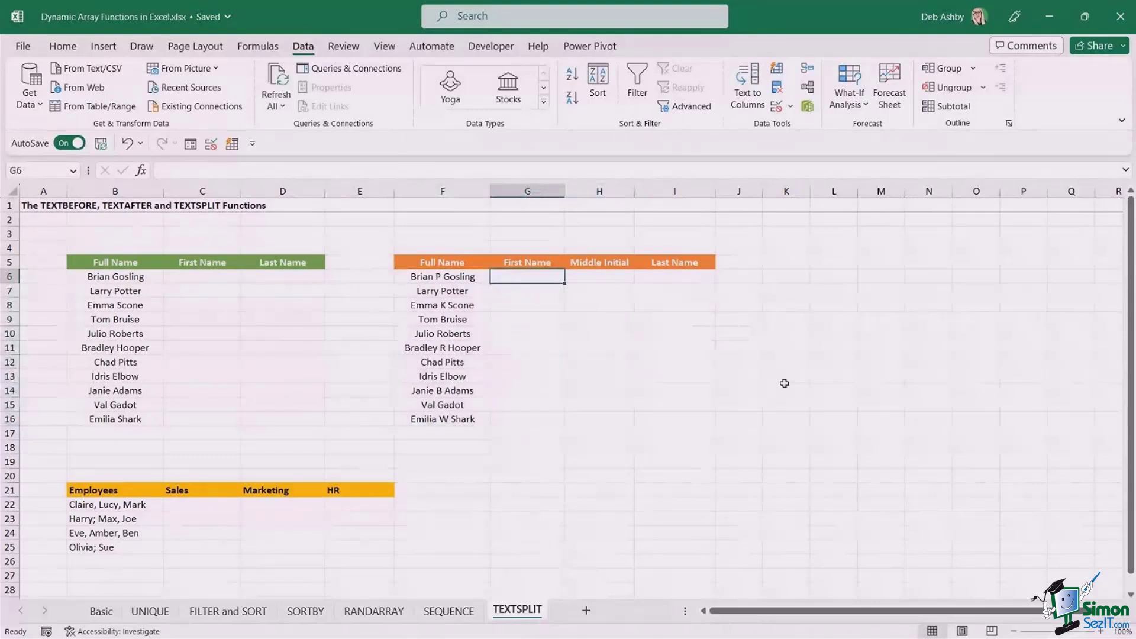
{"action": "type", "text": "=T"}
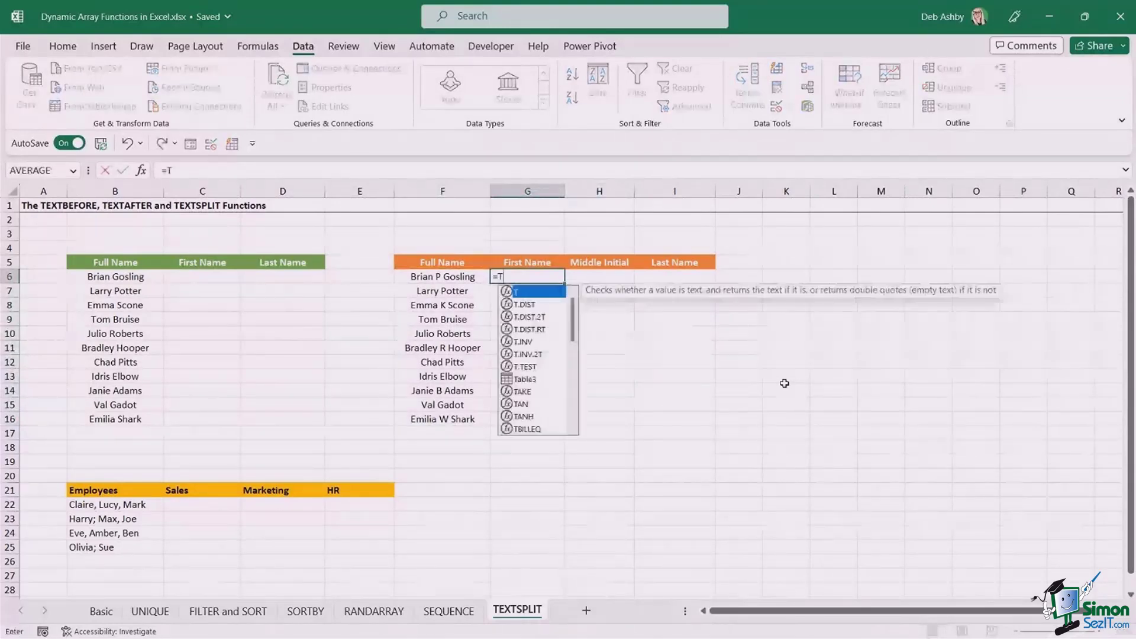
{"action": "type", "text": "EXTBEFORE("}
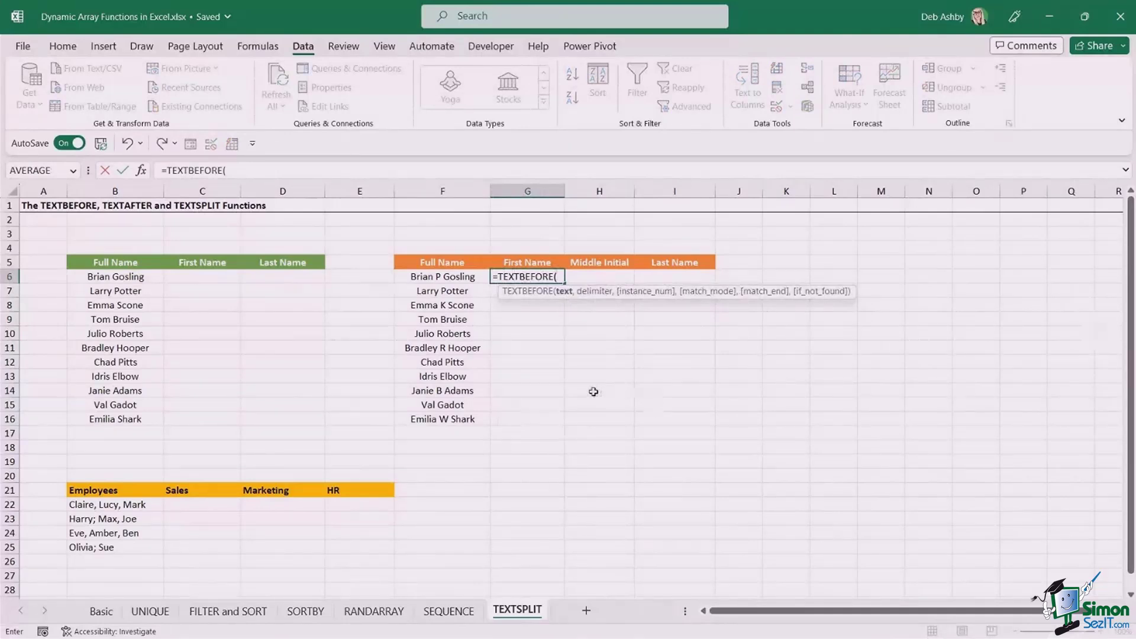
{"action": "left_click", "coordinate": [426, 277]}
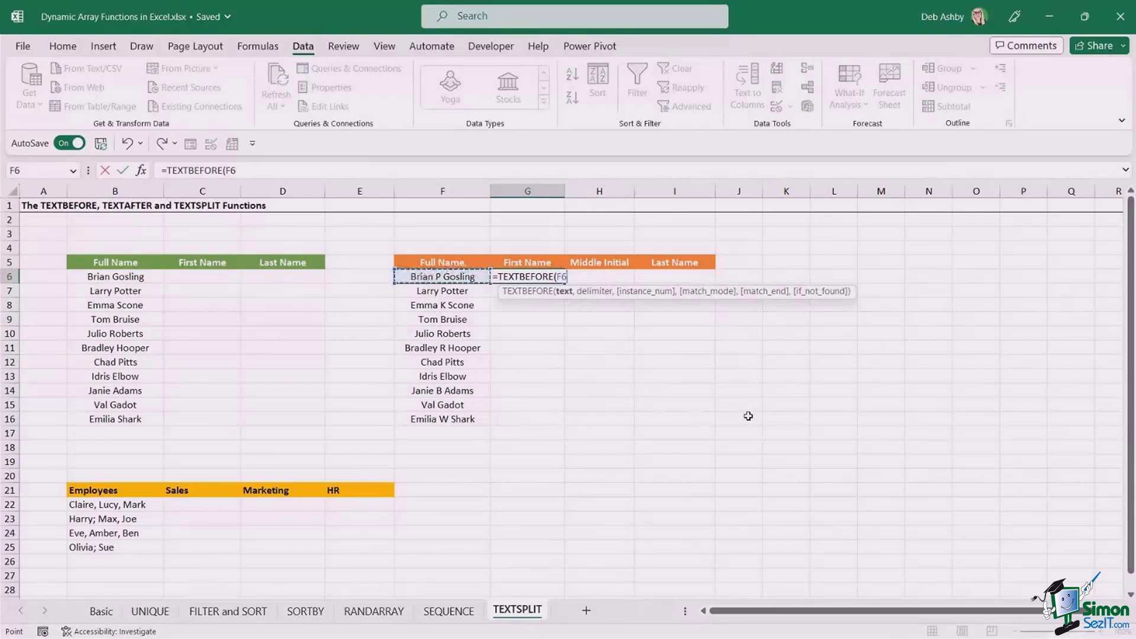
{"action": "type", "text": ","}
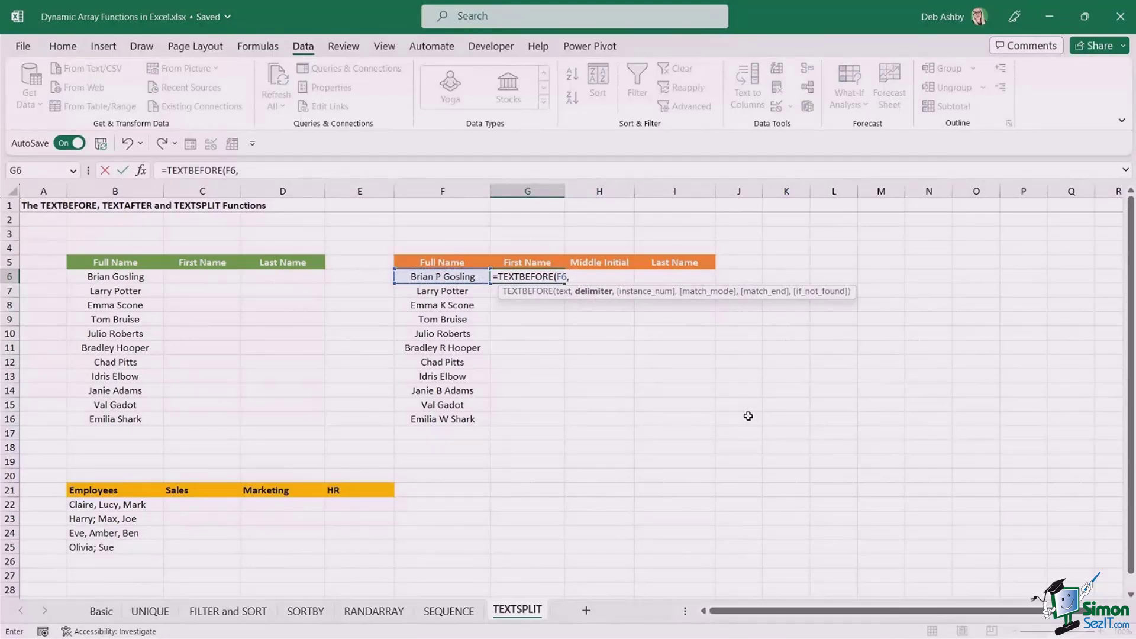
{"action": "type", "text": "\" \""}
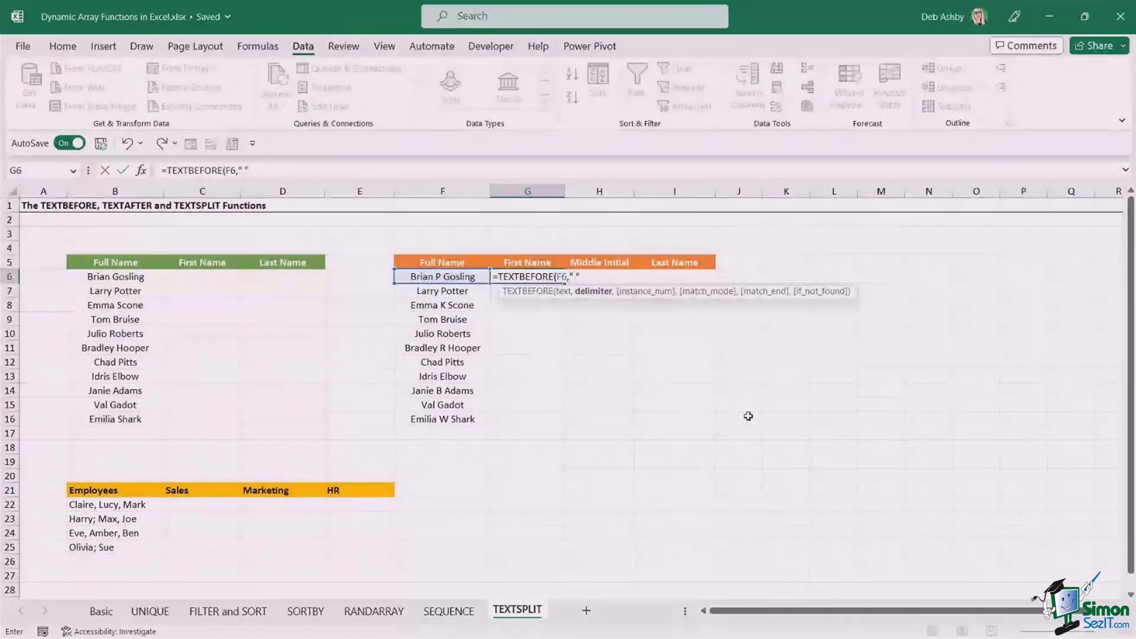
{"action": "type", "text": ","}
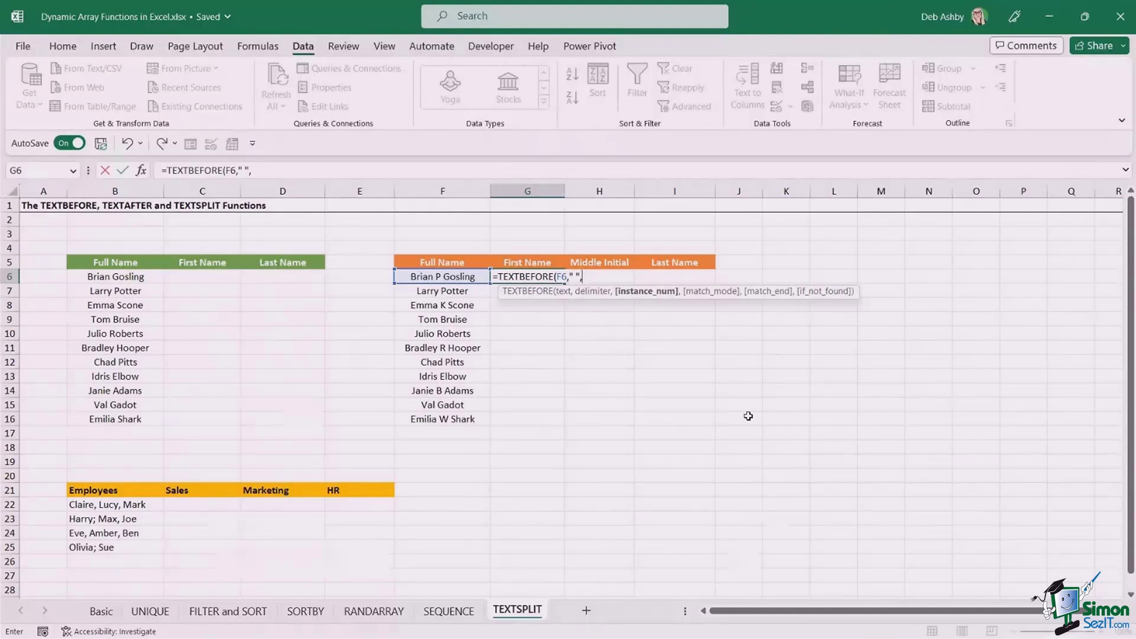
{"action": "key", "text": "BackSpace"}
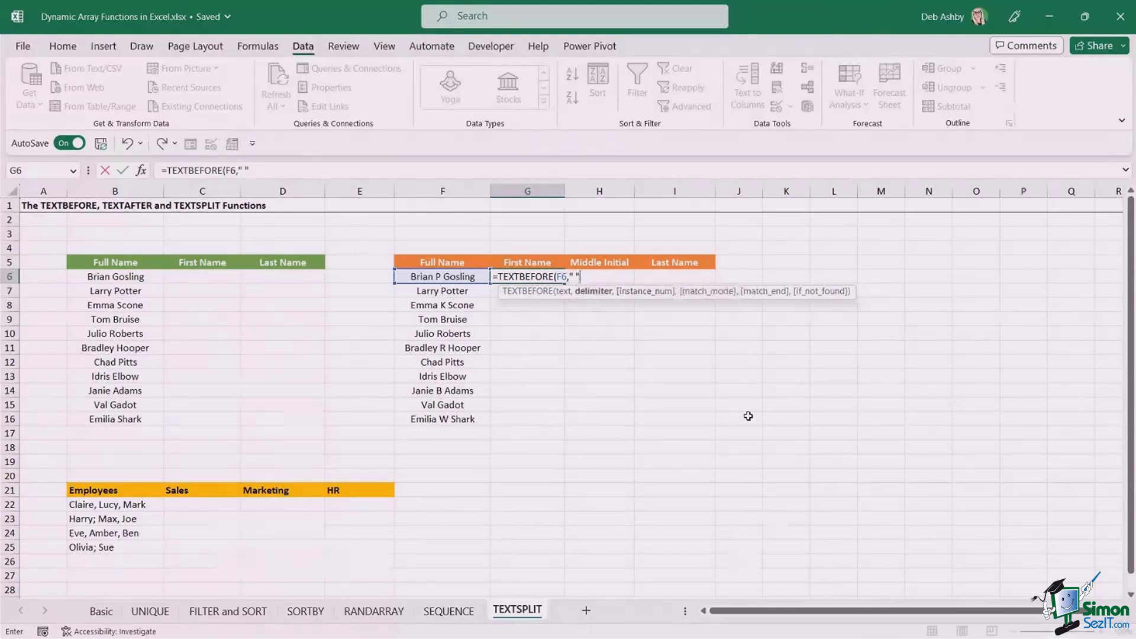
{"action": "type", "text": ")"}
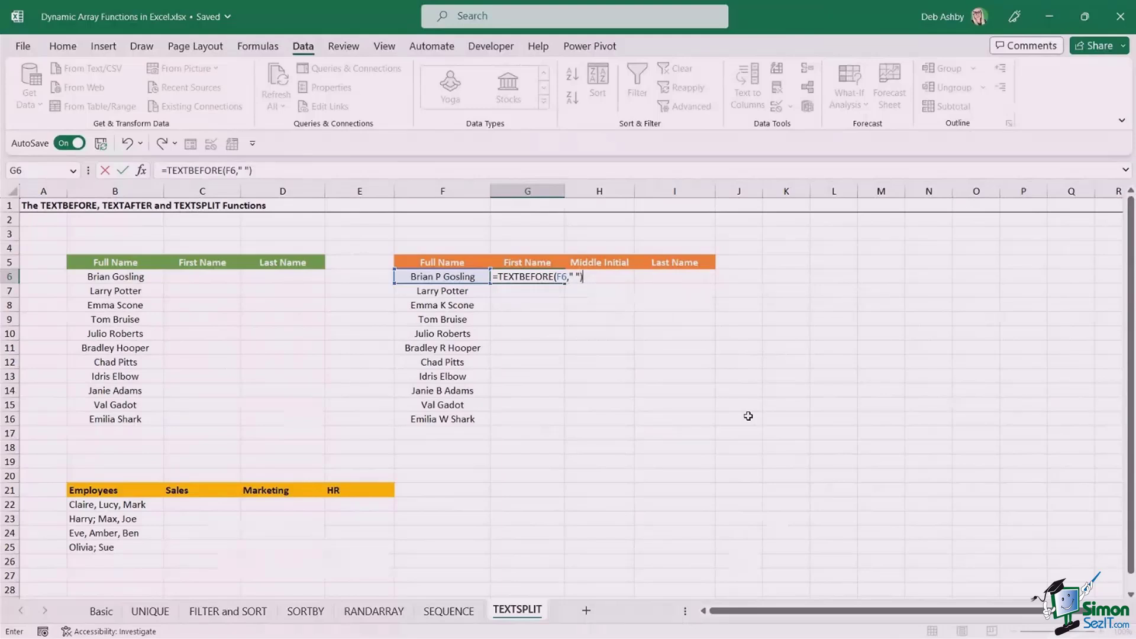
{"action": "key", "text": "Return"}
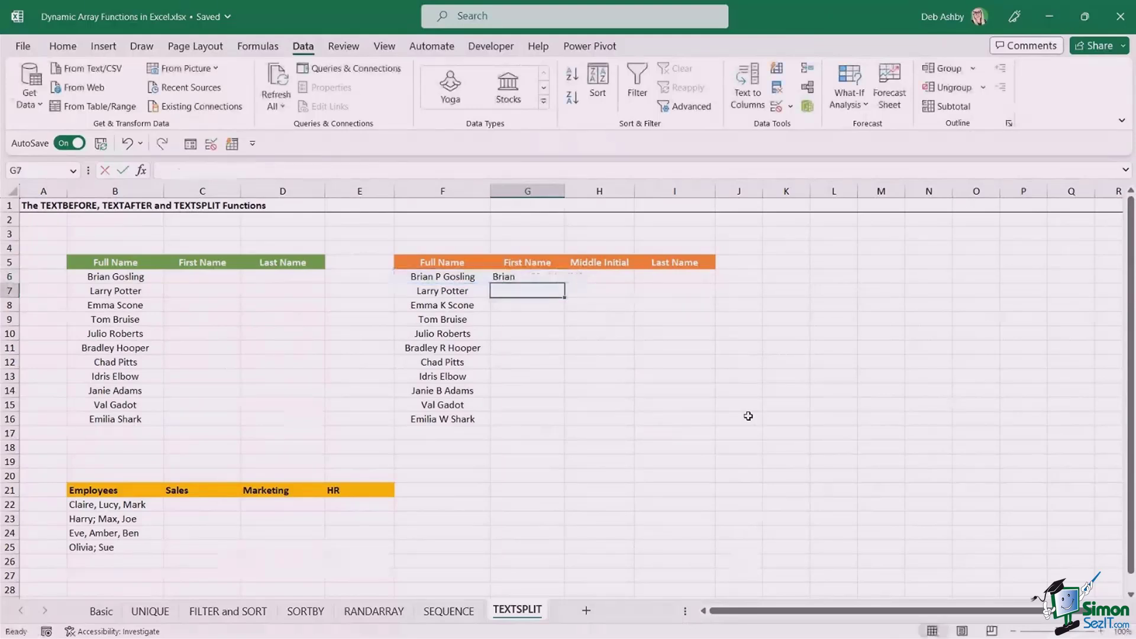
Fill the TEXTBEFORE formula from G6 down the First Name column to G16.
{"action": "left_click", "coordinate": [527, 277]}
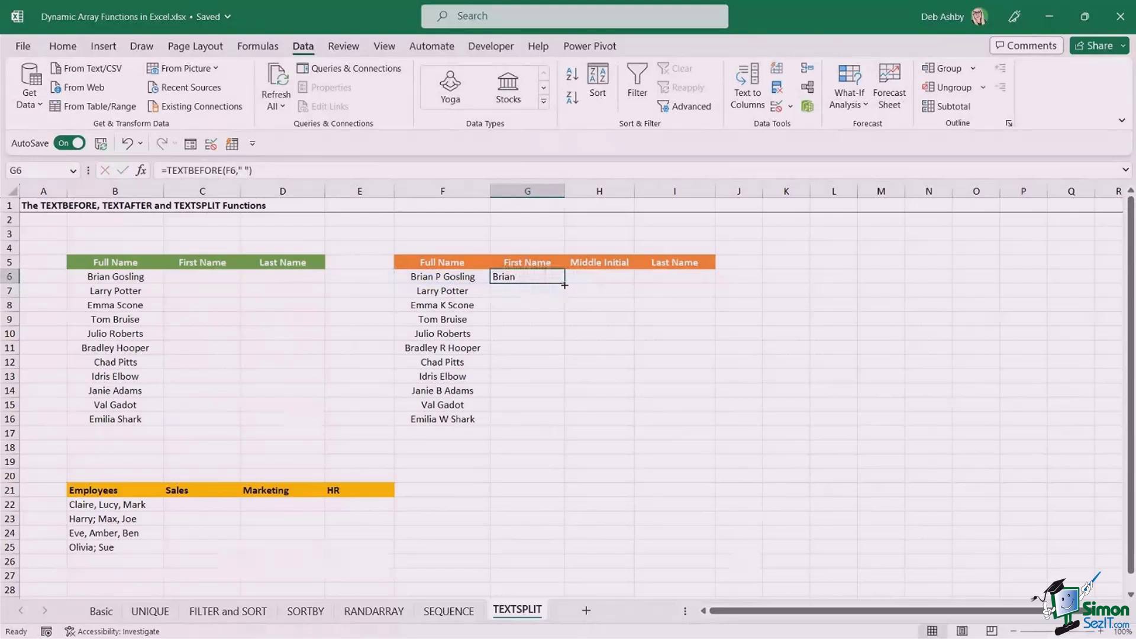
{"action": "double_click", "coordinate": [565, 286]}
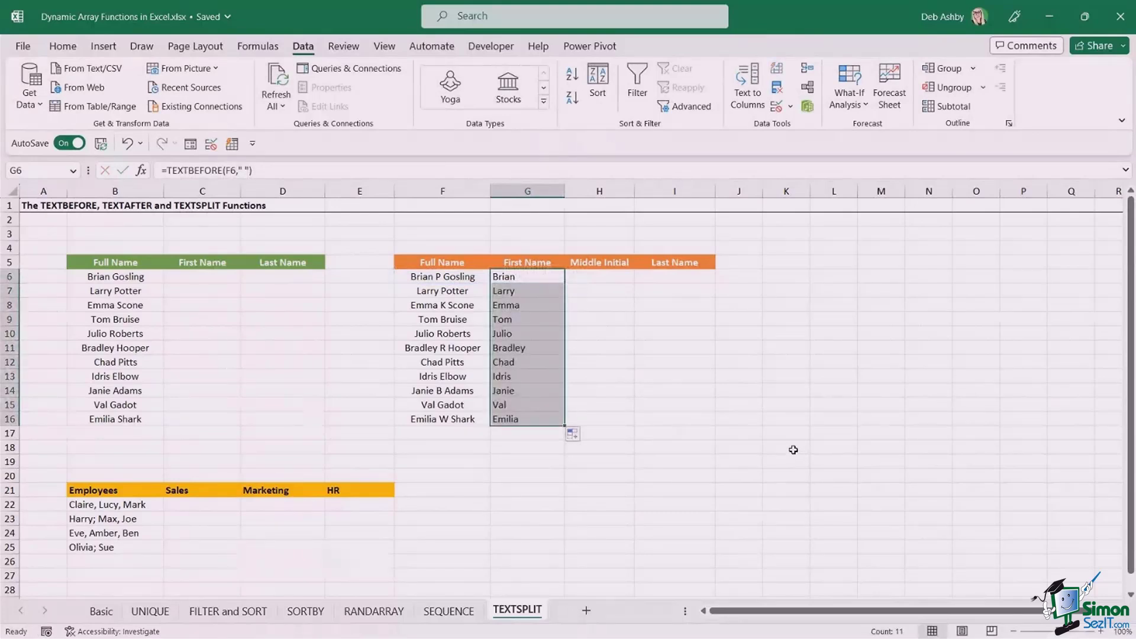
{"action": "left_click", "coordinate": [526, 277]}
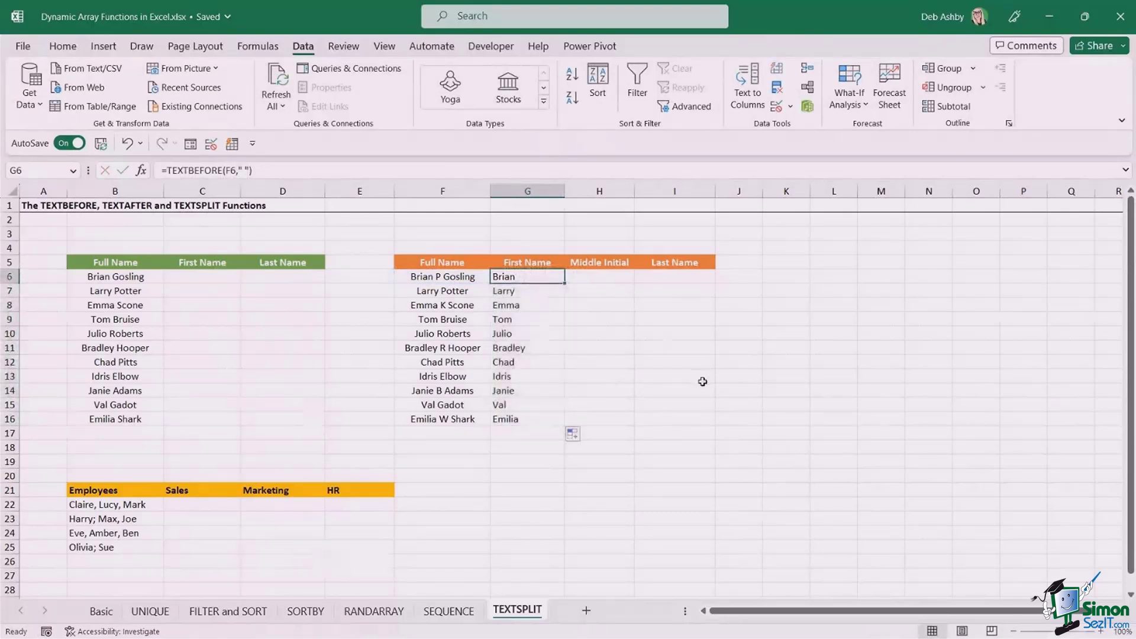
Enter =TEXTAFTER(F6," ",-1) in I6 to extract the last name from the full name in F6.
{"action": "left_click", "coordinate": [674, 280]}
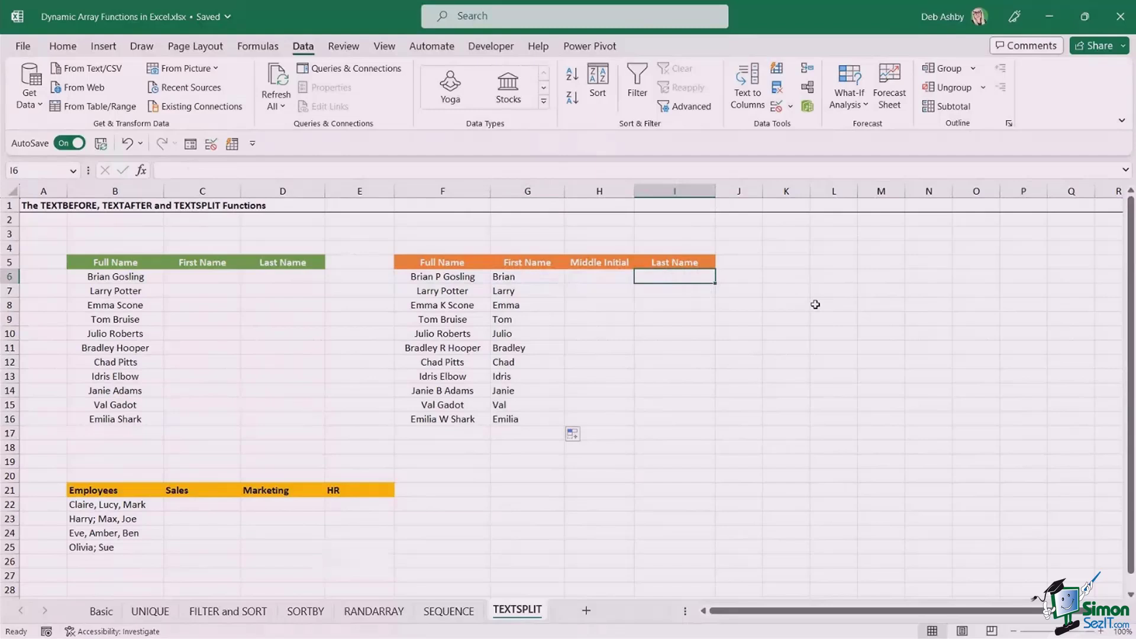
{"action": "type", "text": "=TEXTF"}
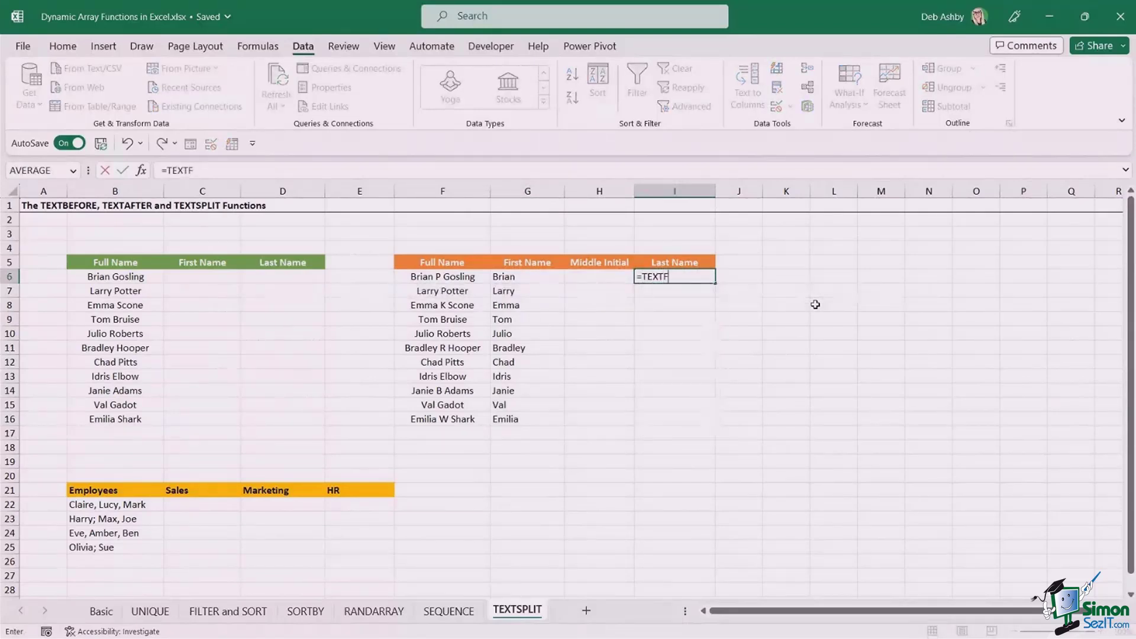
{"action": "key", "text": "BackSpace"}
{"action": "type", "text": "A"}
{"action": "key", "text": "Tab"}
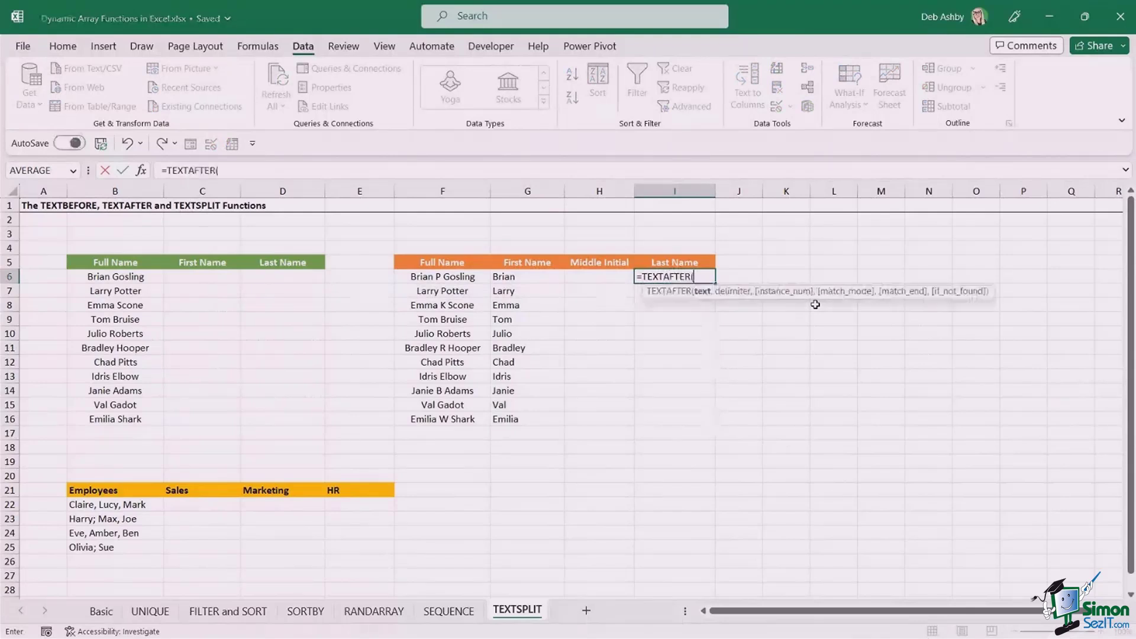
{"action": "left_click", "coordinate": [454, 278]}
{"action": "type", "text": ","}
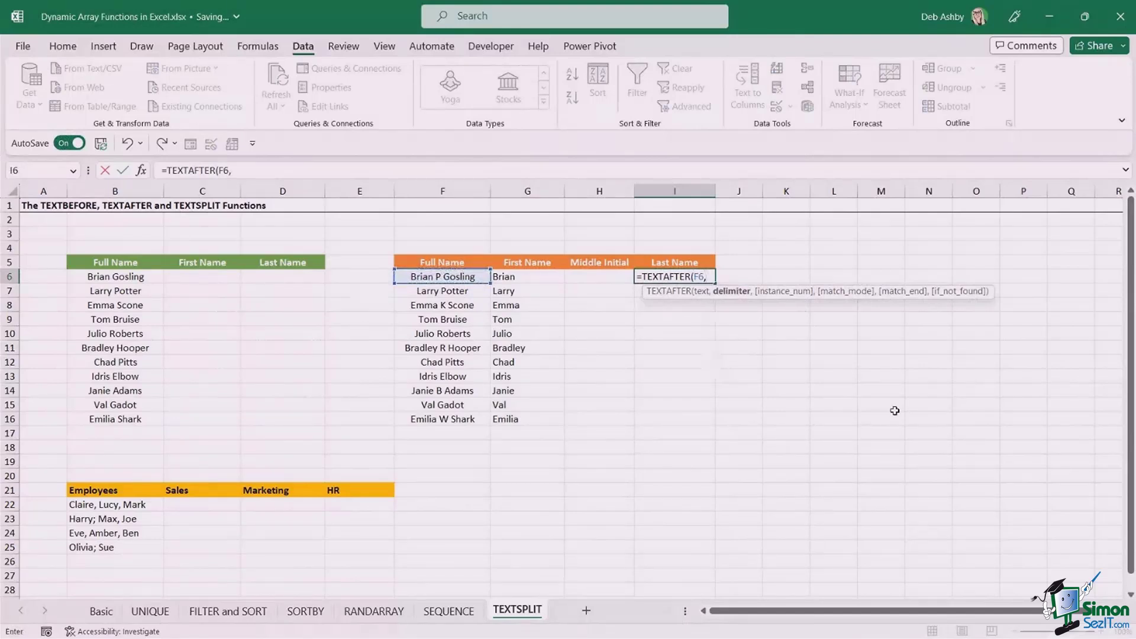
{"action": "type", "text": "\" \","}
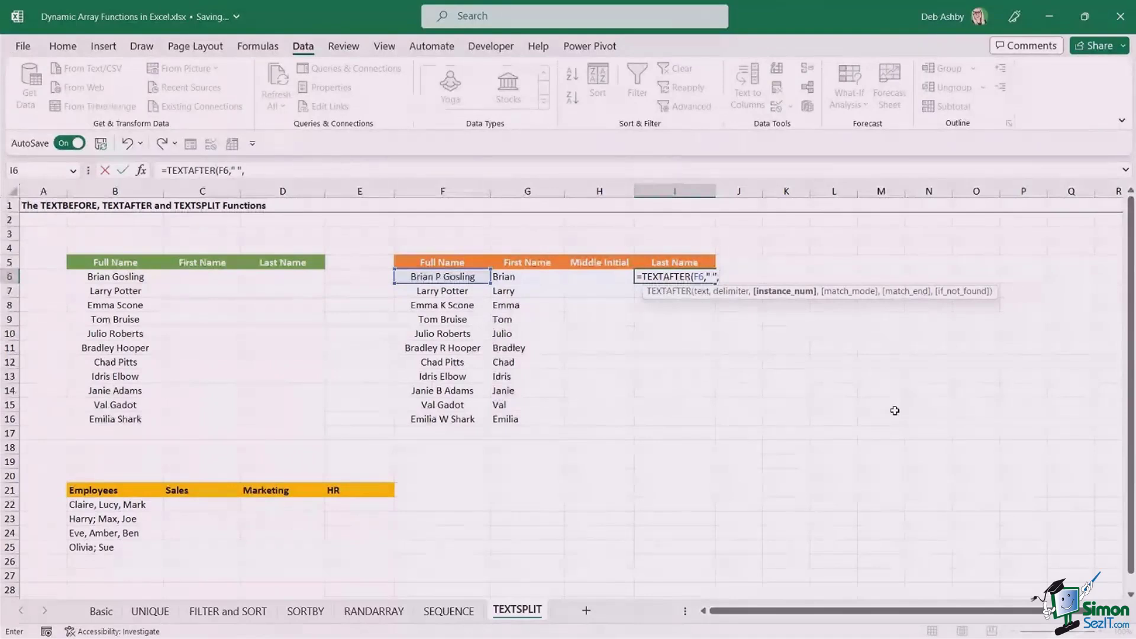
{"action": "type", "text": "-1"}
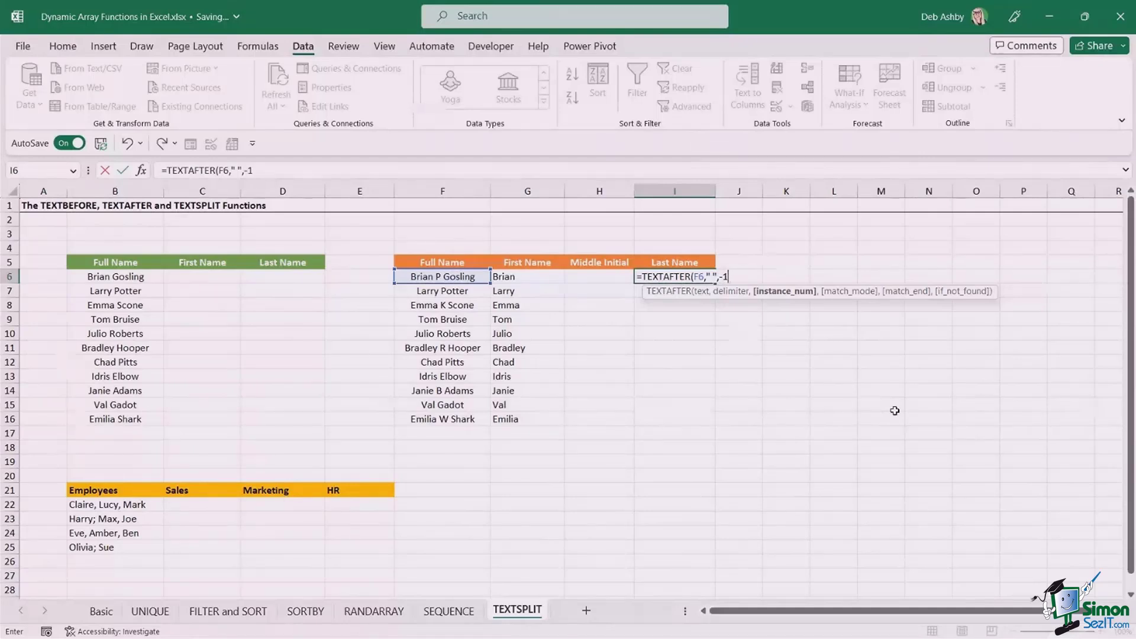
{"action": "type", "text": ")"}
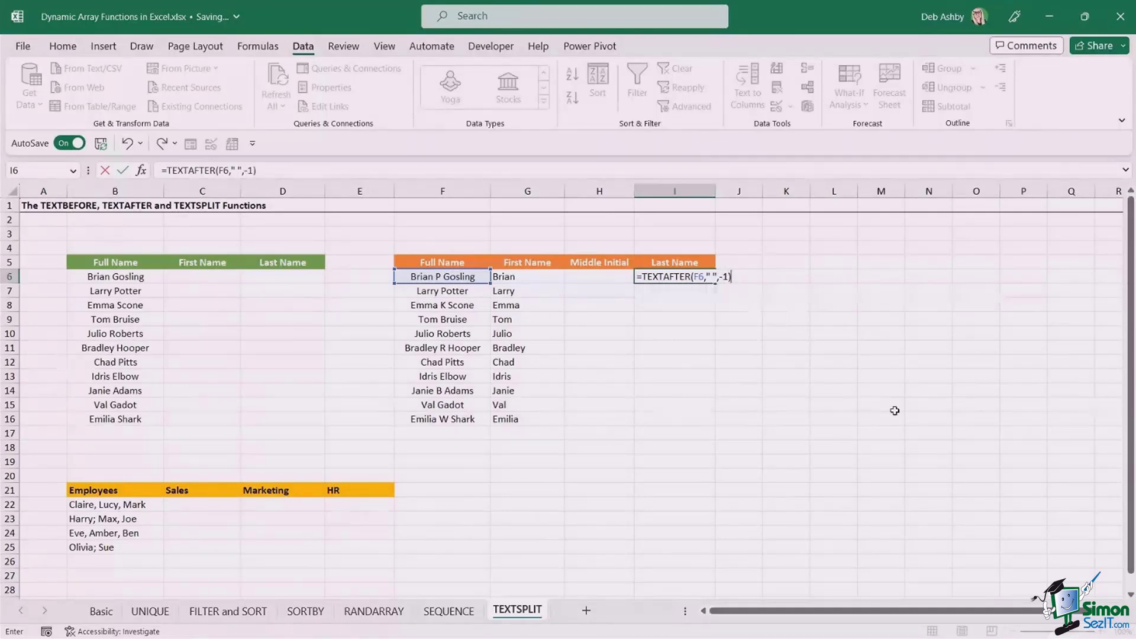
{"action": "key", "text": "Return"}
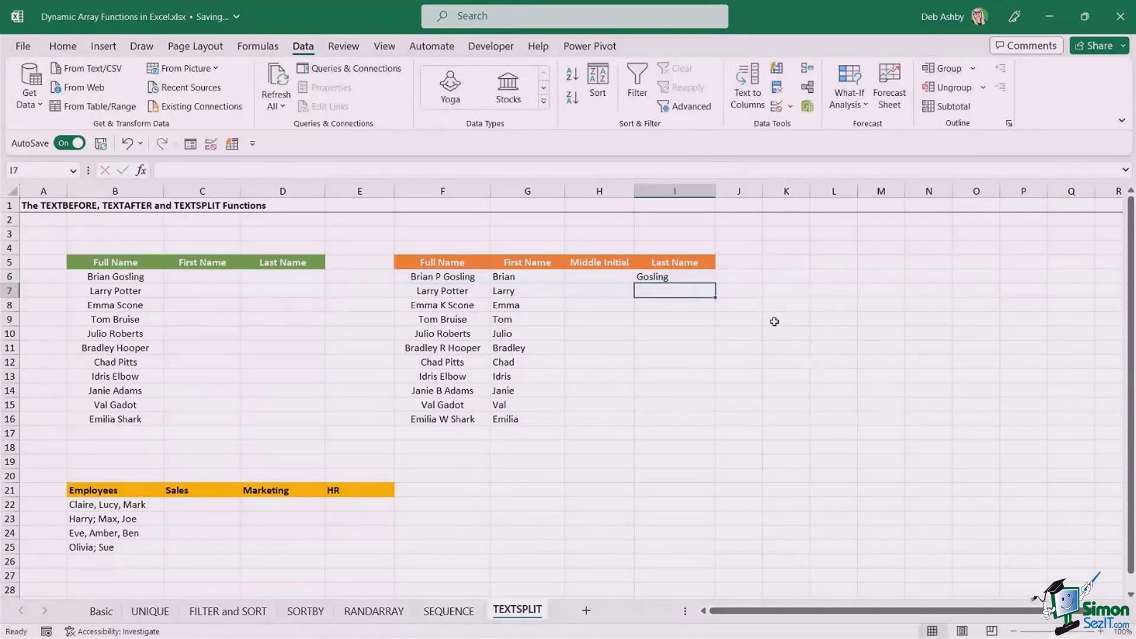
Fill the TEXTAFTER formula from I6 down the Last Name column to I16.
{"action": "left_click", "coordinate": [700, 278]}
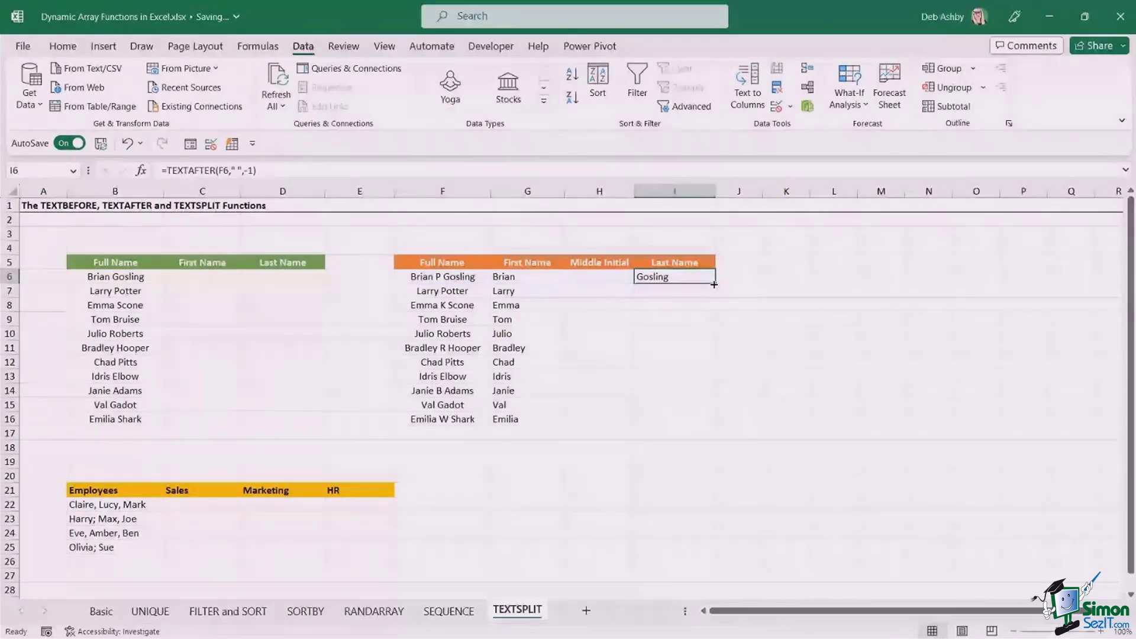
{"action": "double_click", "coordinate": [714, 284]}
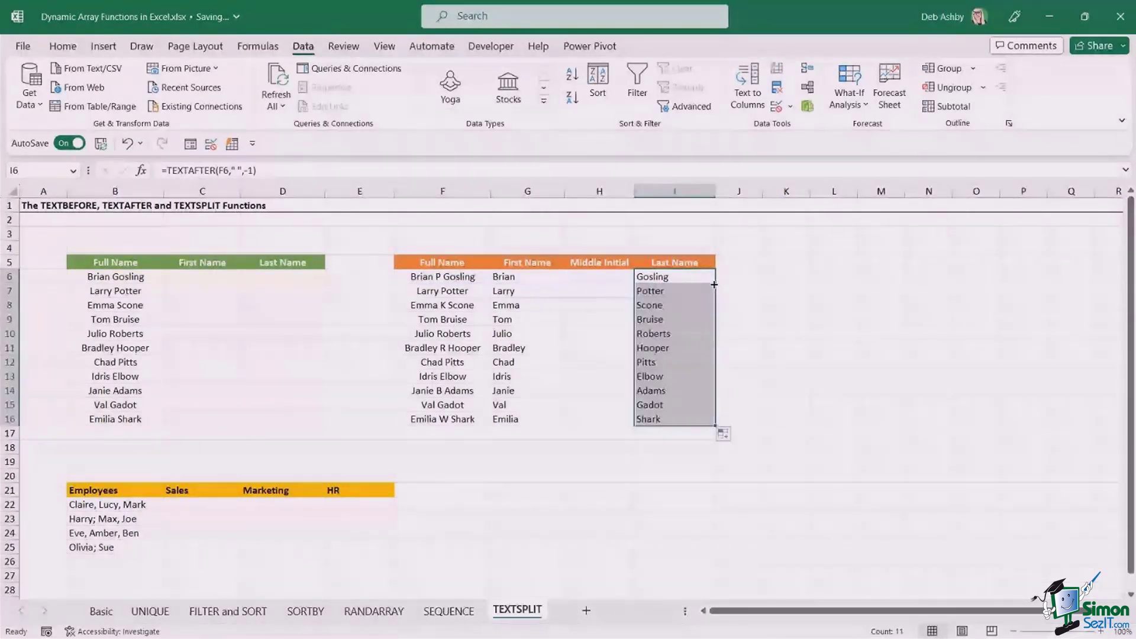
{"action": "left_click", "coordinate": [787, 305]}
{"action": "left_click", "coordinate": [666, 278]}
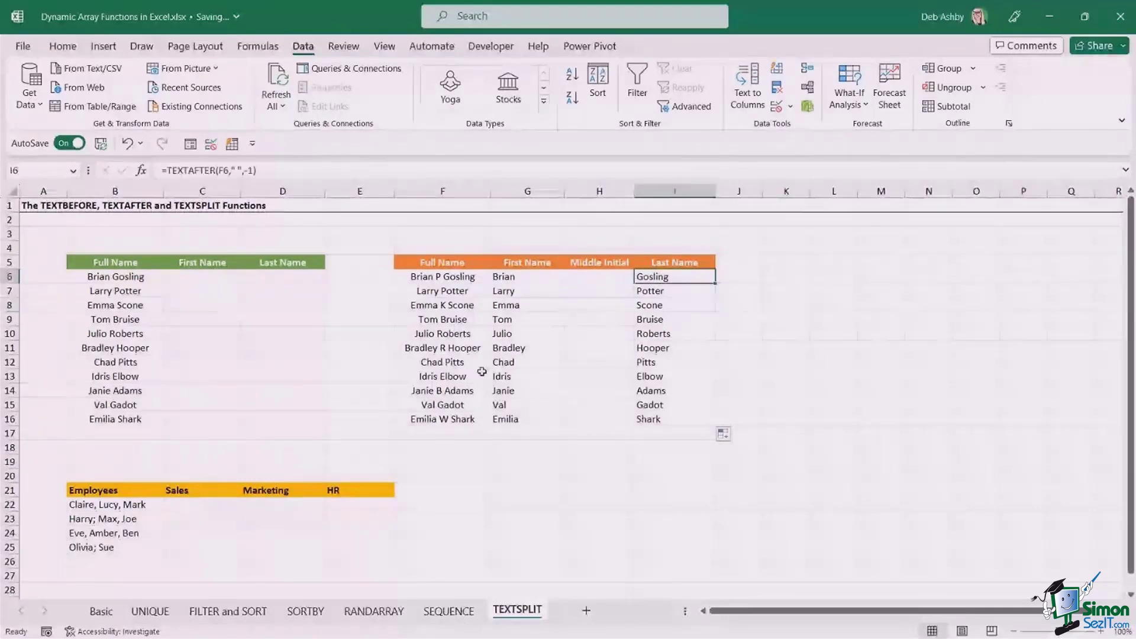
Enter =TEXTBEFORE(TEXTAFTER(F6," ")," ",-1) in H6 to extract the middle initial from the full name in F6.
{"action": "left_click", "coordinate": [590, 278]}
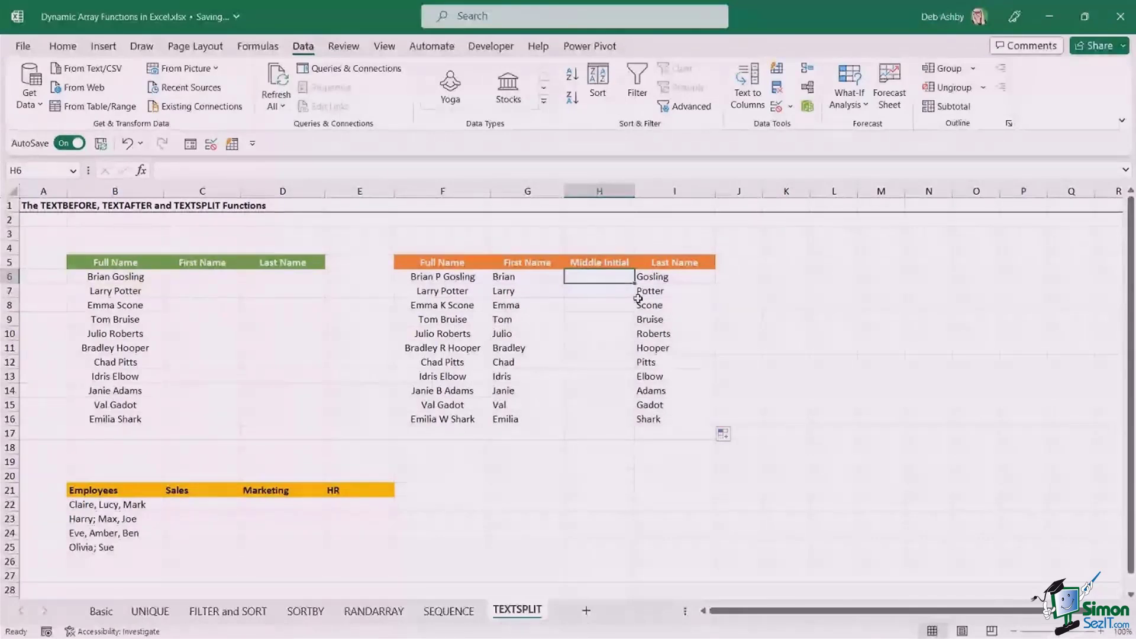
{"action": "type", "text": "="}
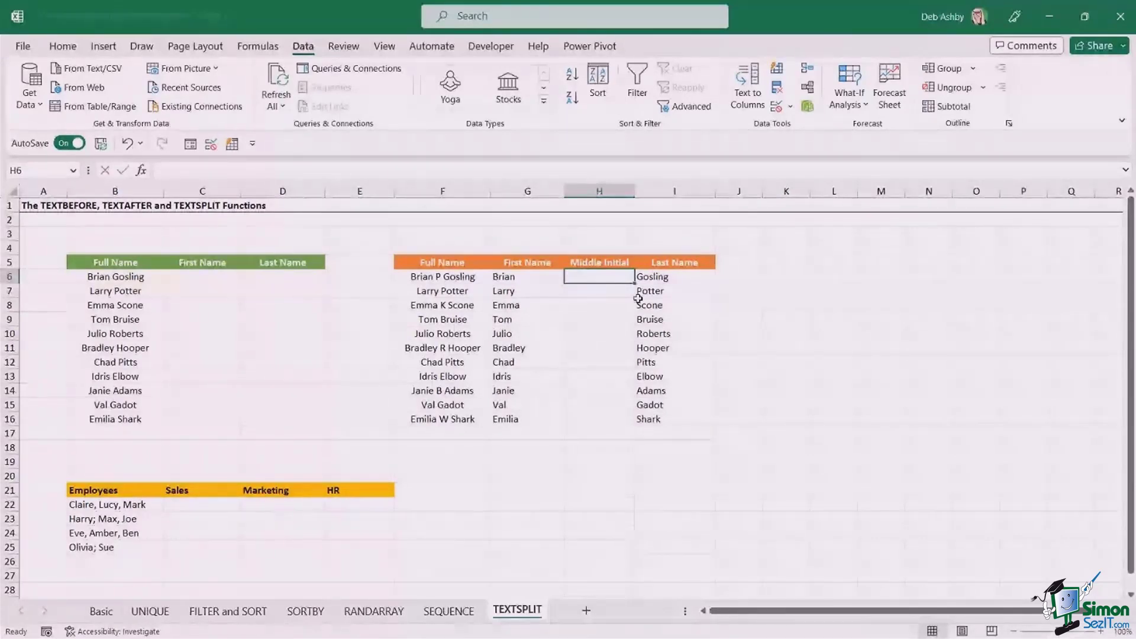
{"action": "type", "text": "TEXTB"}
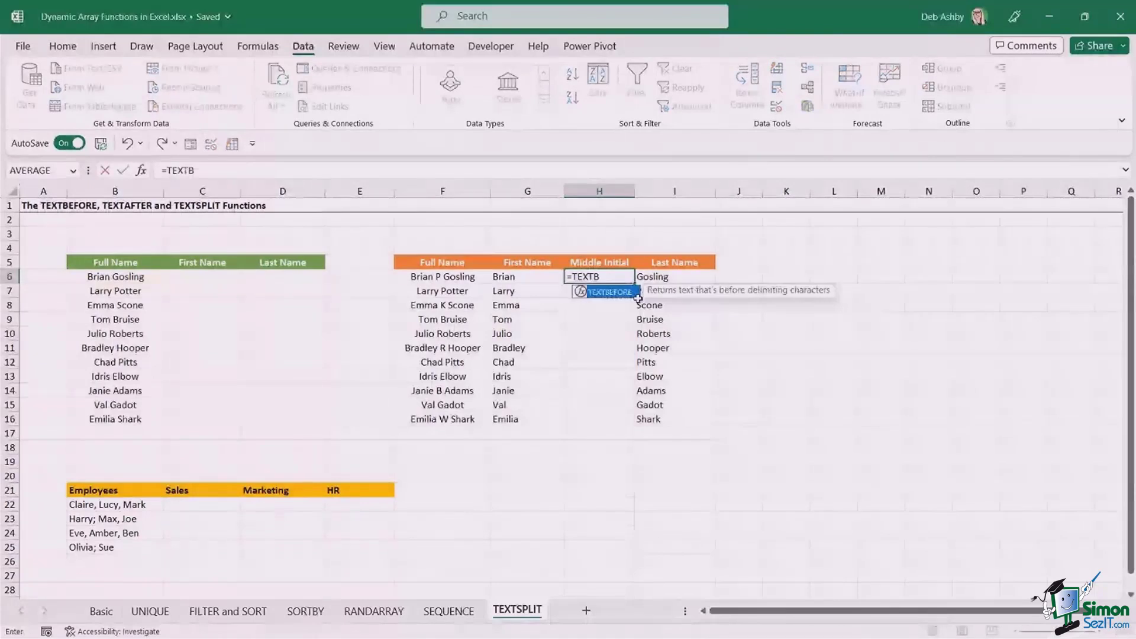
{"action": "type", "text": "EFORE("}
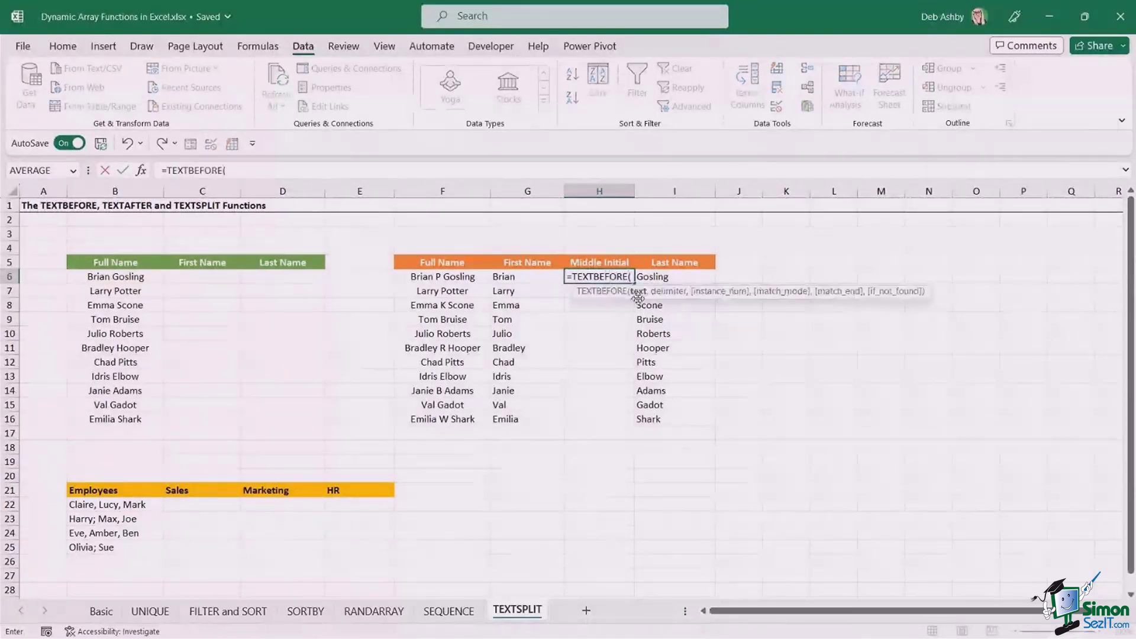
{"action": "type", "text": "TE"}
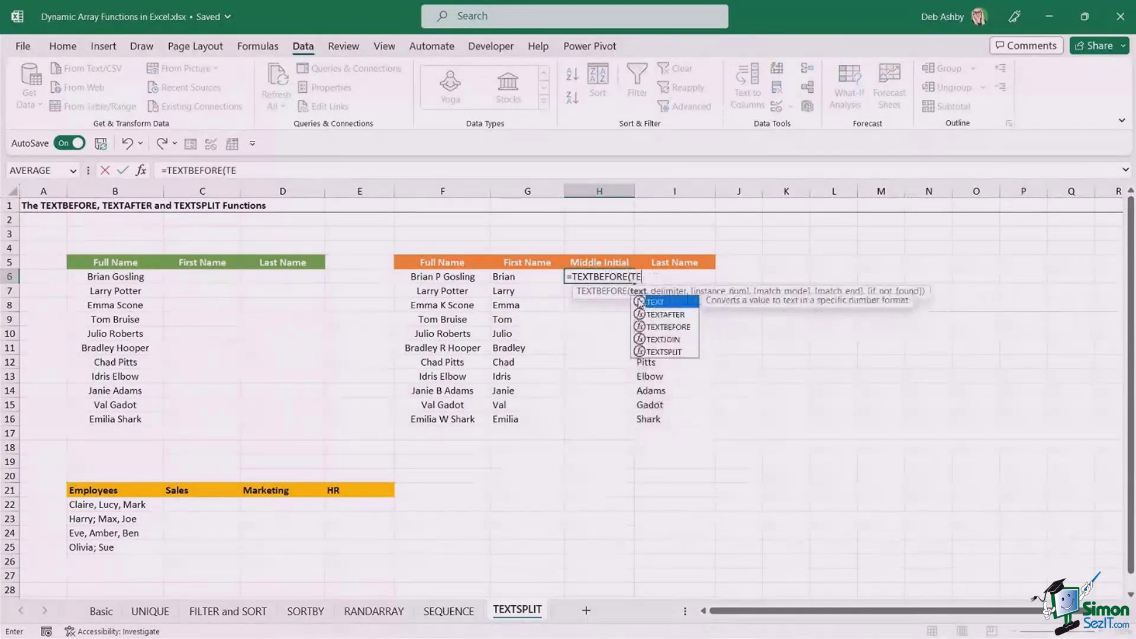
{"action": "type", "text": "XTAFE"}
{"action": "key", "text": "BackSpace"}
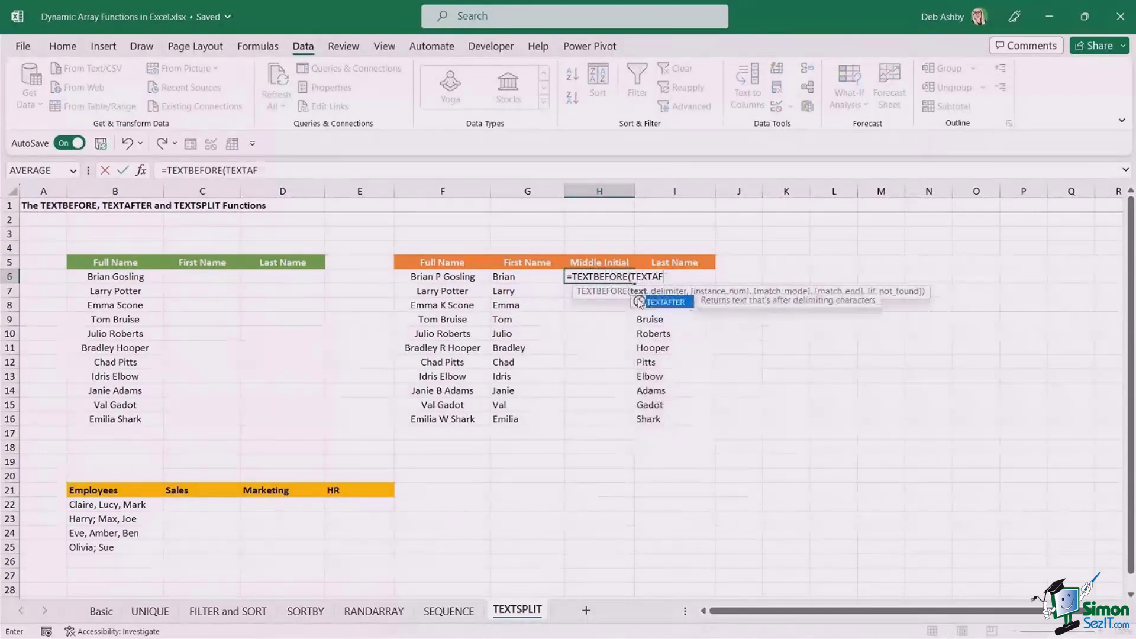
{"action": "key", "text": "Tab"}
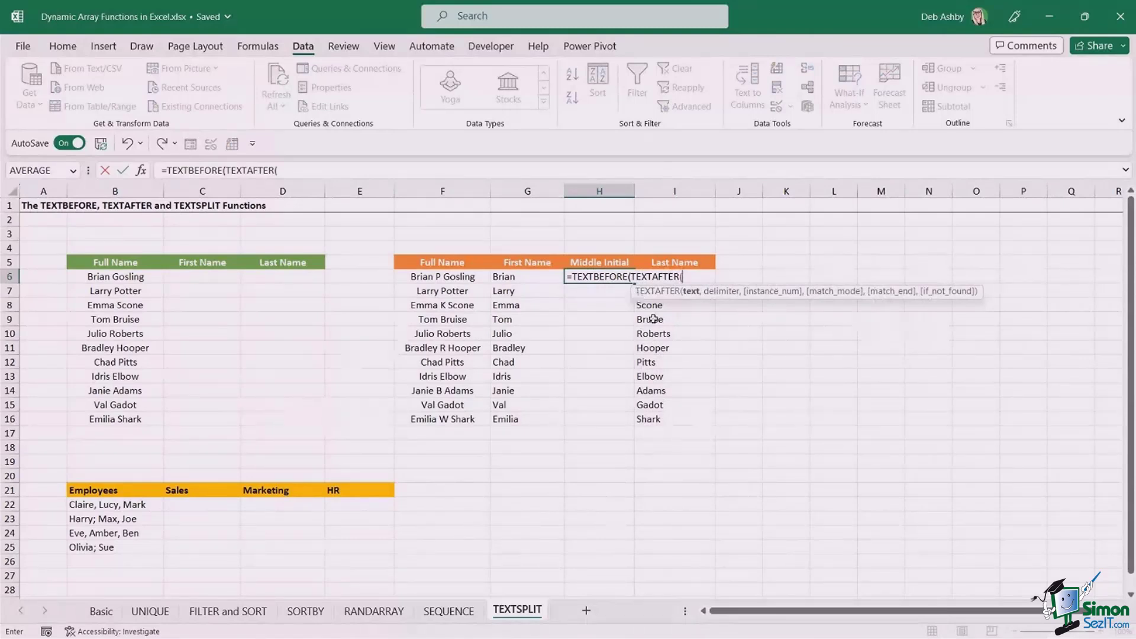
{"action": "left_click", "coordinate": [452, 278]}
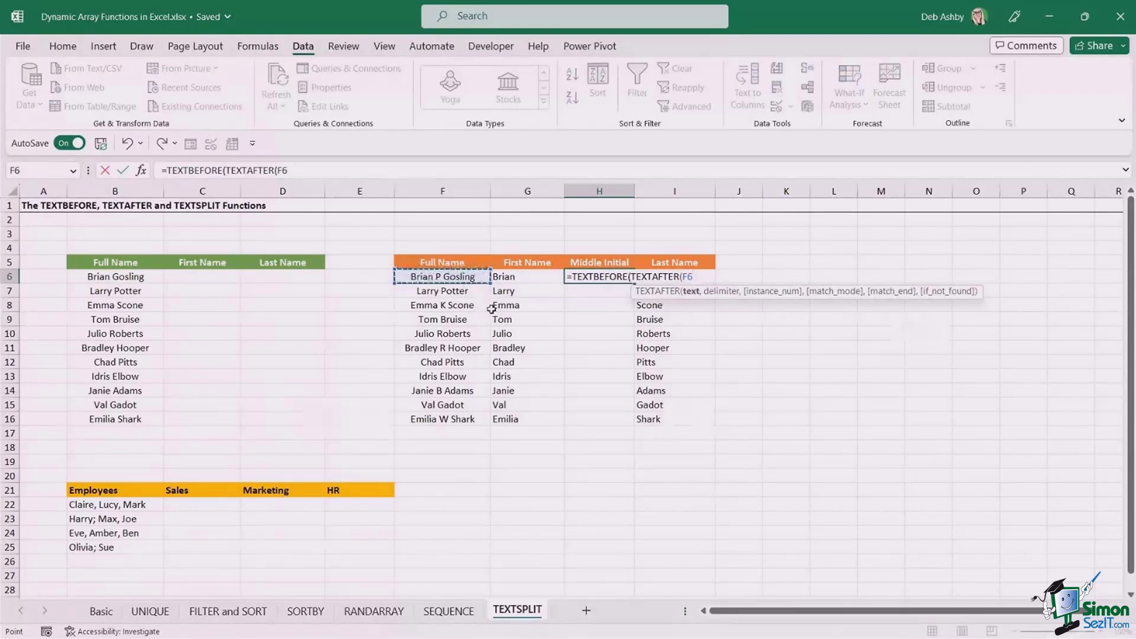
{"action": "type", "text": ",\" \""}
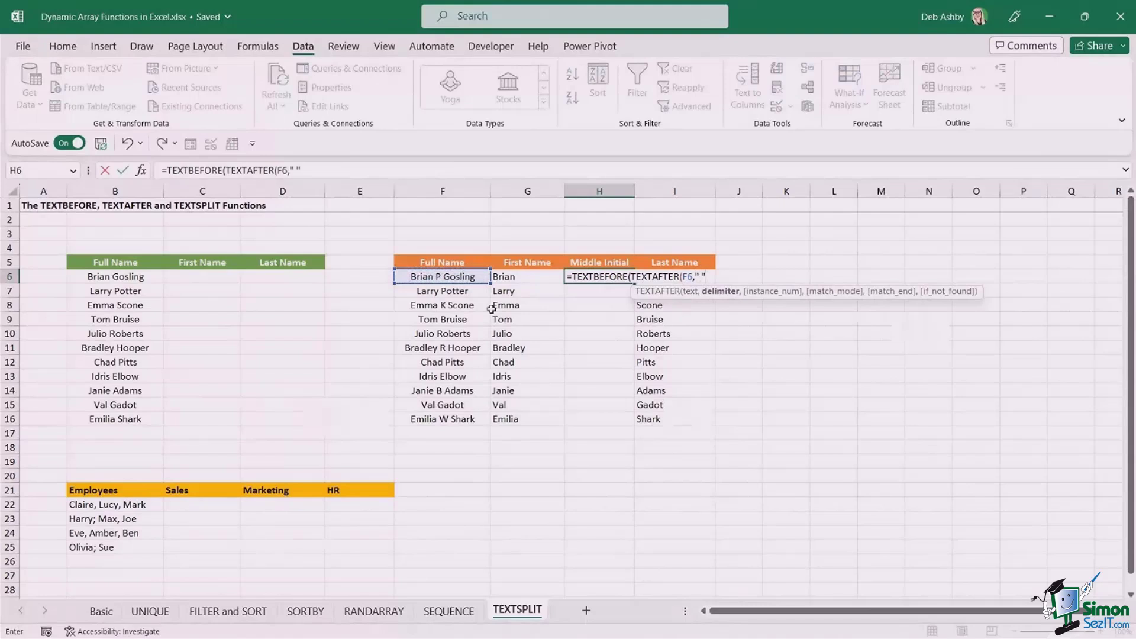
{"action": "type", "text": ")"}
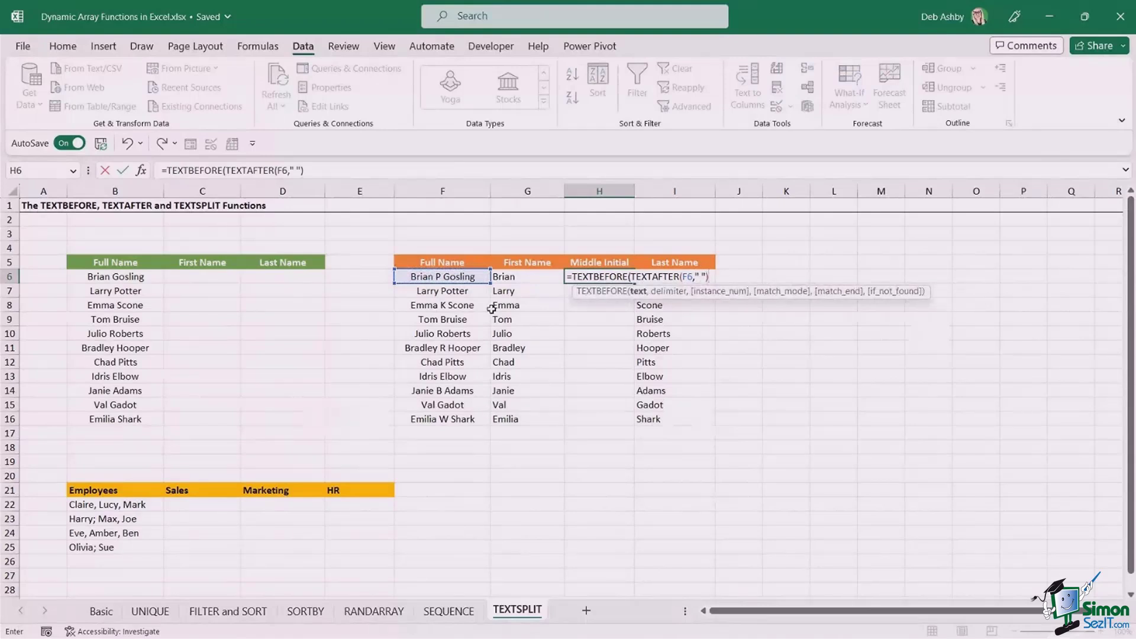
{"action": "type", "text": ",\" \""}
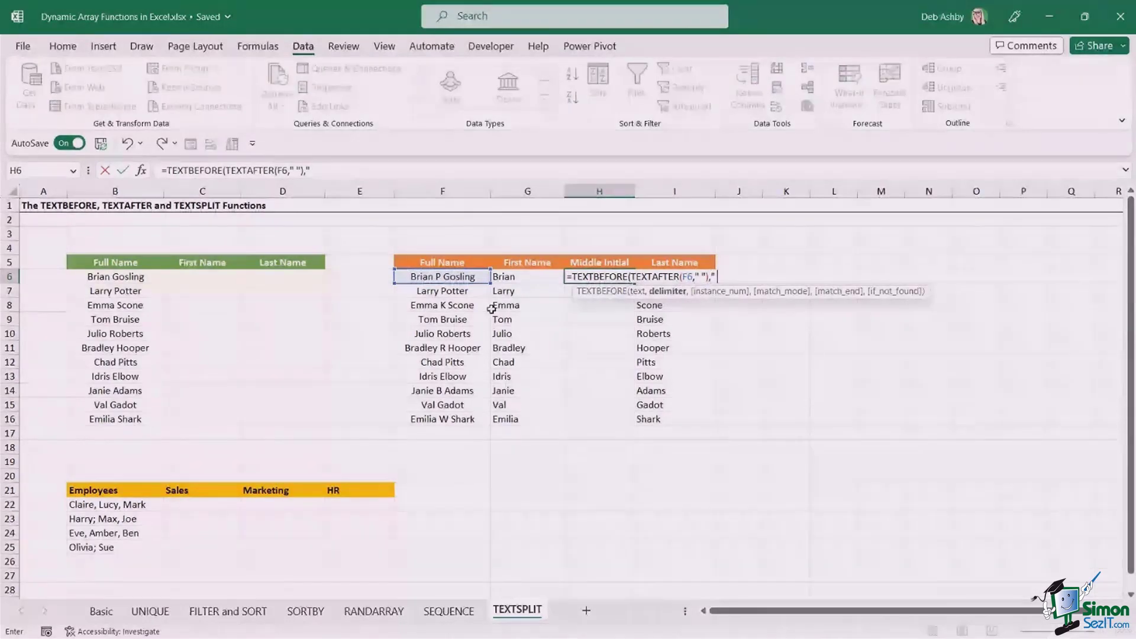
{"action": "type", "text": " \","}
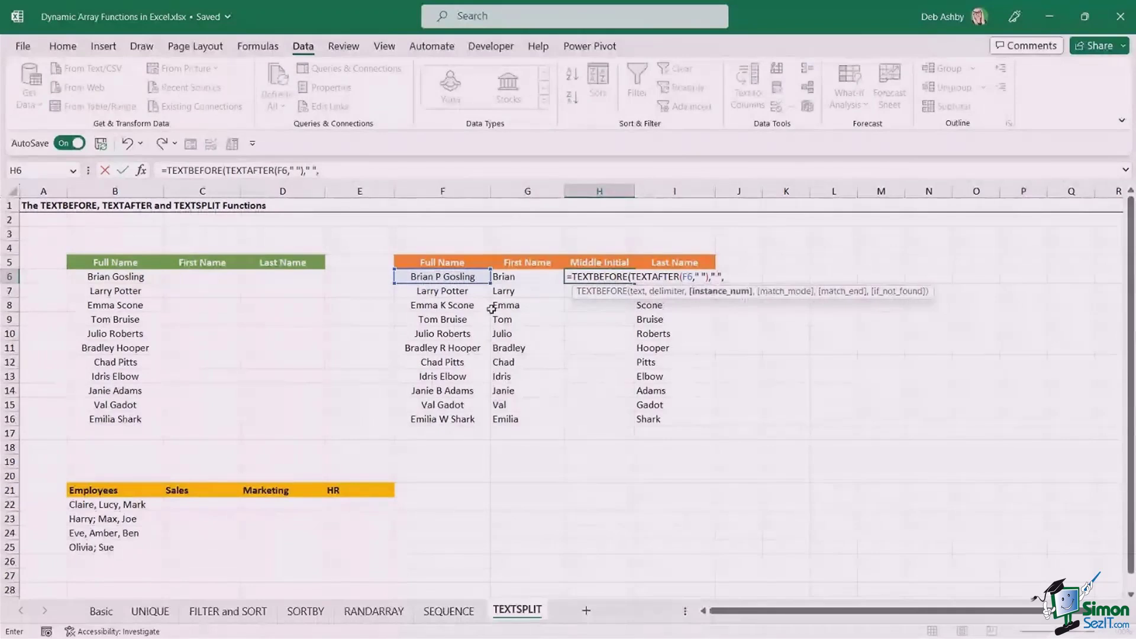
{"action": "type", "text": "-1)"}
{"action": "key", "text": "Return"}
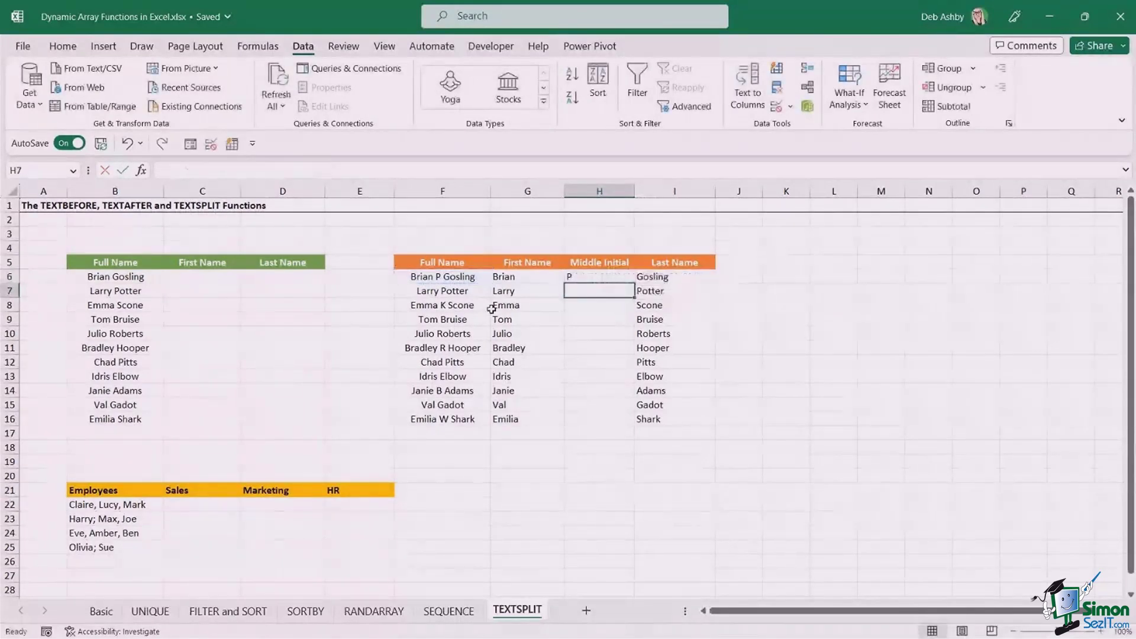
Fill the nested TEXTBEFORE formula from H6 down the Middle Initial column to H16.
{"action": "left_click", "coordinate": [627, 276]}
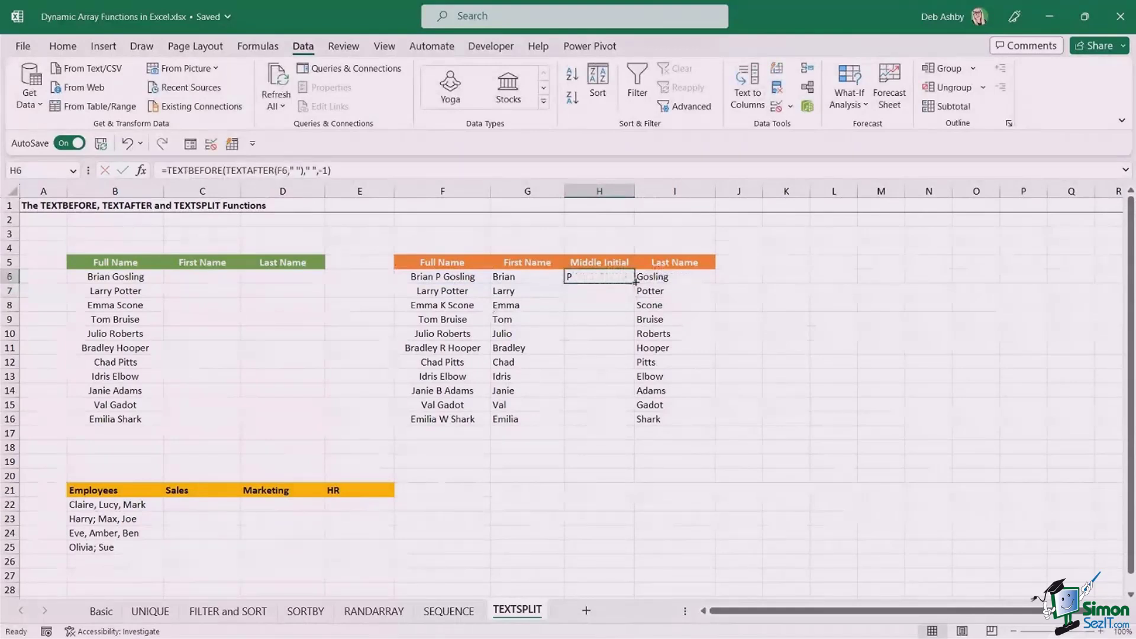
{"action": "double_click", "coordinate": [634, 284]}
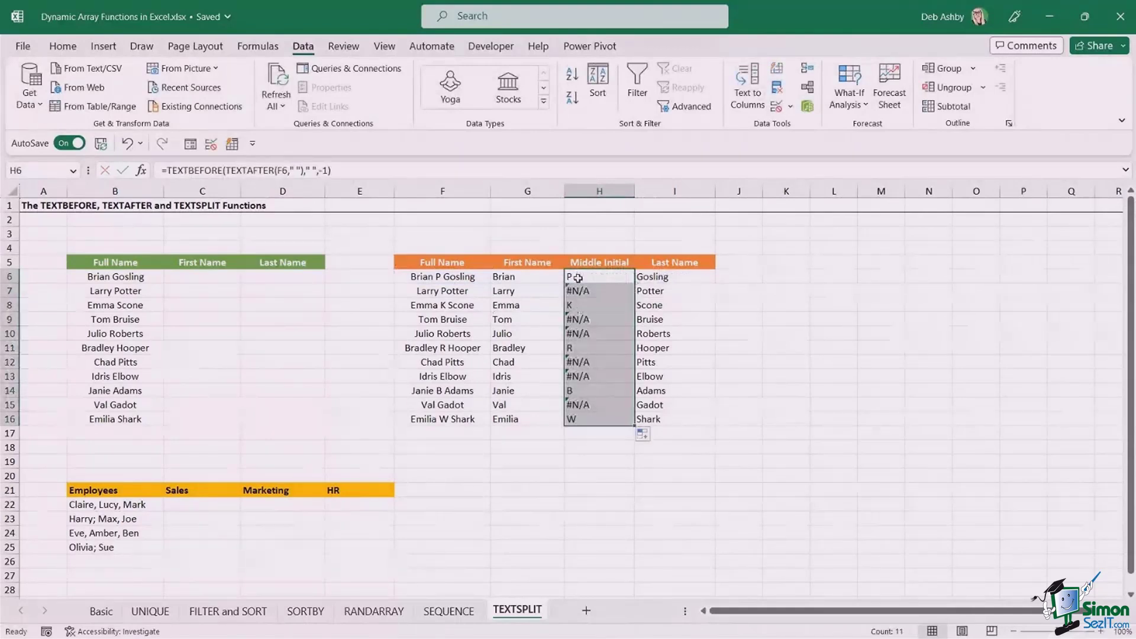
Examine the Middle Initial results in H6:H16, comparing rows with a middle initial against rows without one.
{"action": "left_click", "coordinate": [583, 306]}
{"action": "left_click", "coordinate": [586, 348]}
{"action": "left_click", "coordinate": [586, 391]}
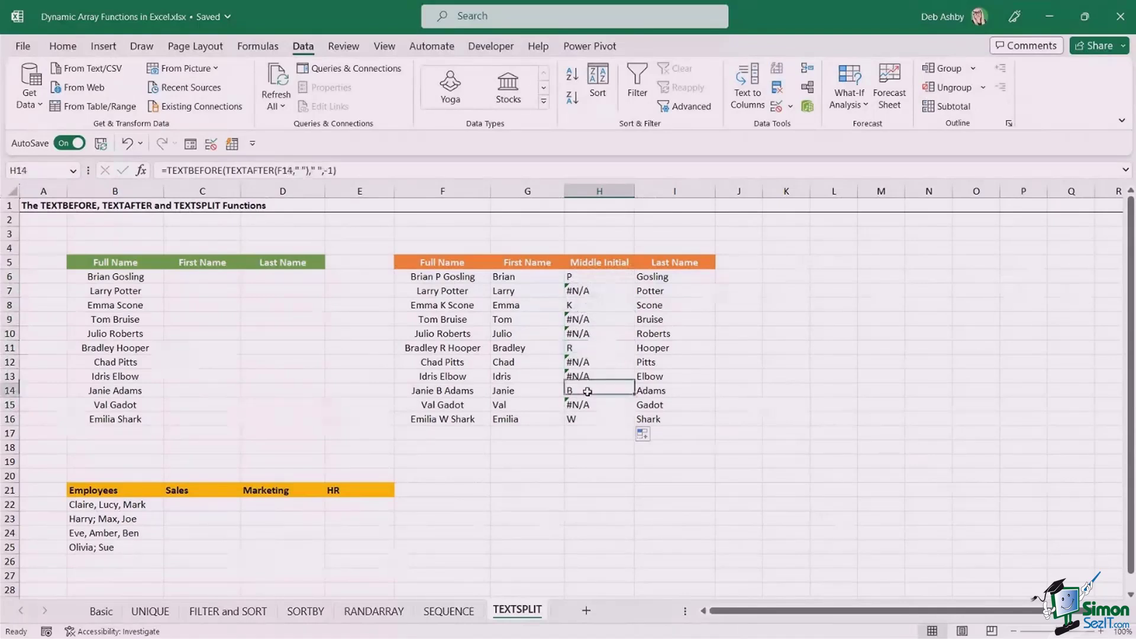
{"action": "left_click", "coordinate": [580, 292]}
{"action": "left_click", "coordinate": [586, 319]}
{"action": "left_click", "coordinate": [586, 335]}
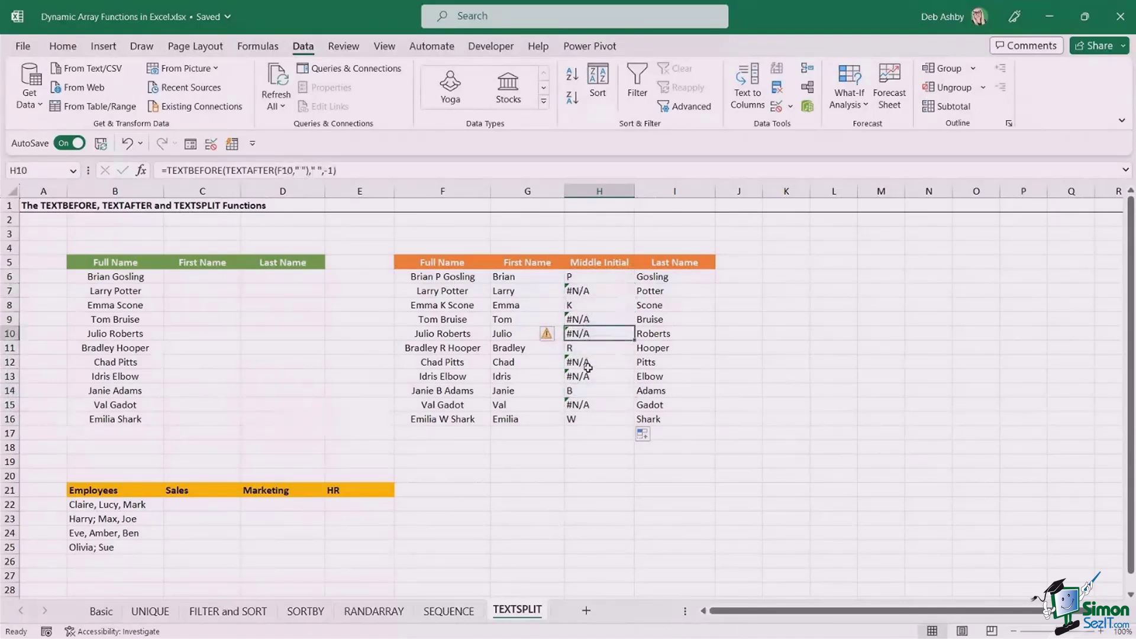
{"action": "left_click", "coordinate": [590, 361]}
{"action": "left_click", "coordinate": [586, 377]}
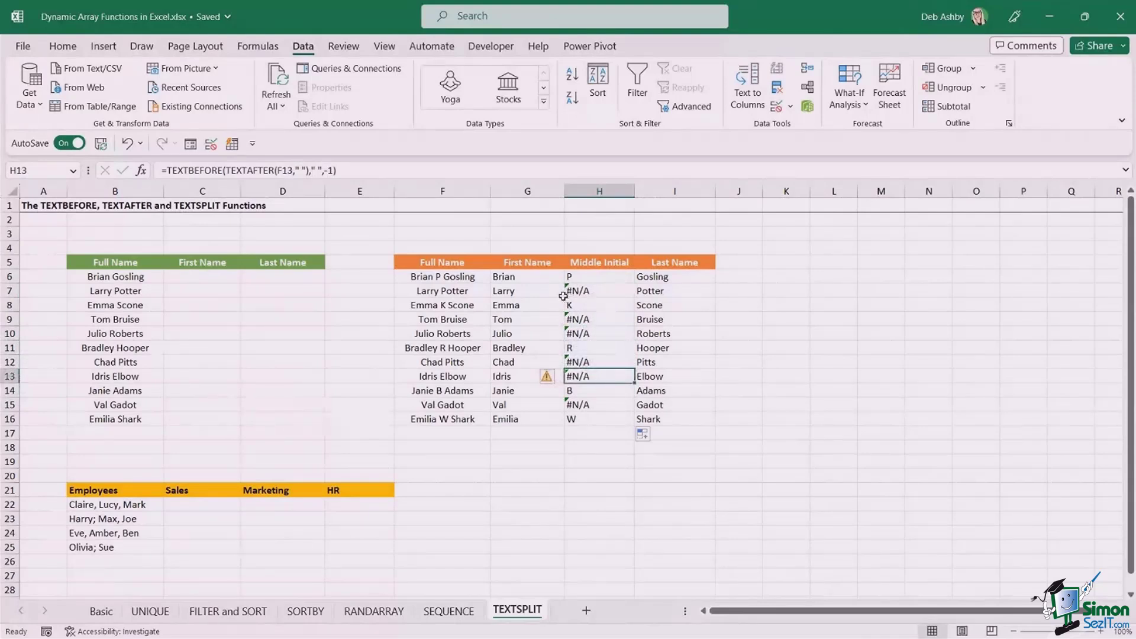
{"action": "left_click", "coordinate": [604, 296]}
Wrap the H6 formula in IFNA with " " as the fallback value: =IFNA(TEXTBEFORE(TEXTAFTER(F6," ")," ",-1)," ").
{"action": "left_click", "coordinate": [598, 277]}
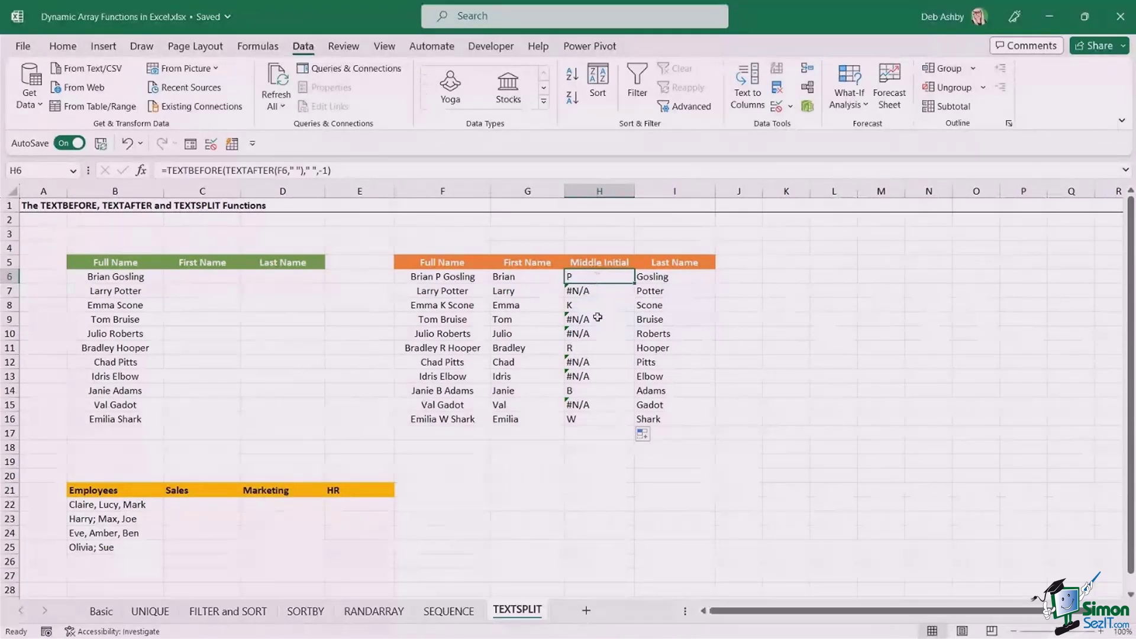
{"action": "left_click", "coordinate": [168, 170]}
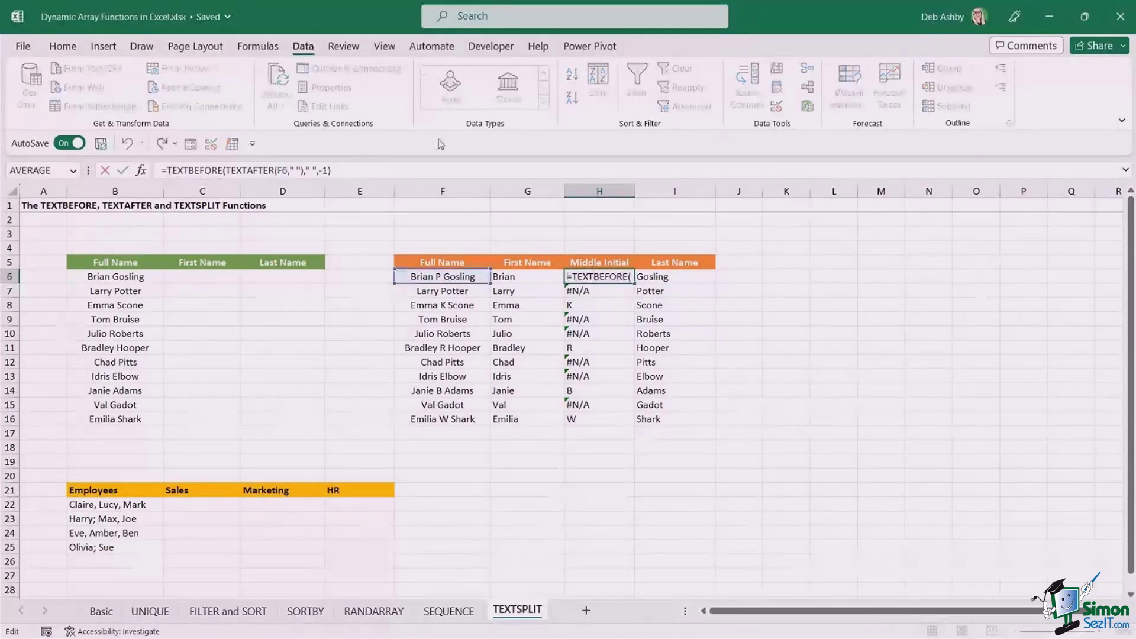
{"action": "type", "text": "IFNA("}
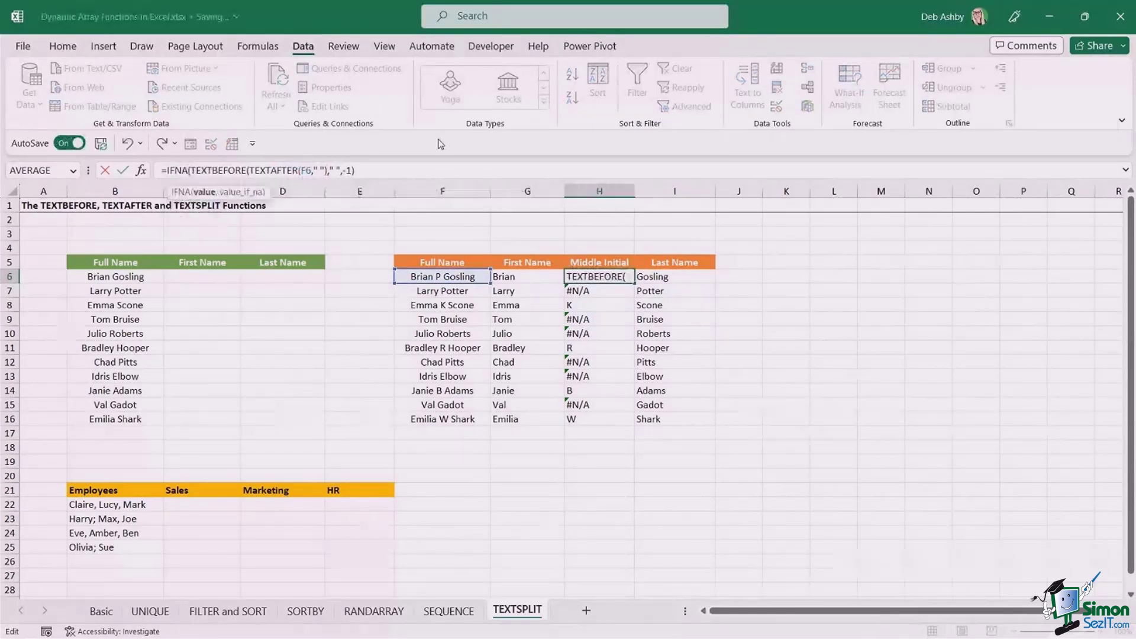
{"action": "left_click", "coordinate": [391, 172]}
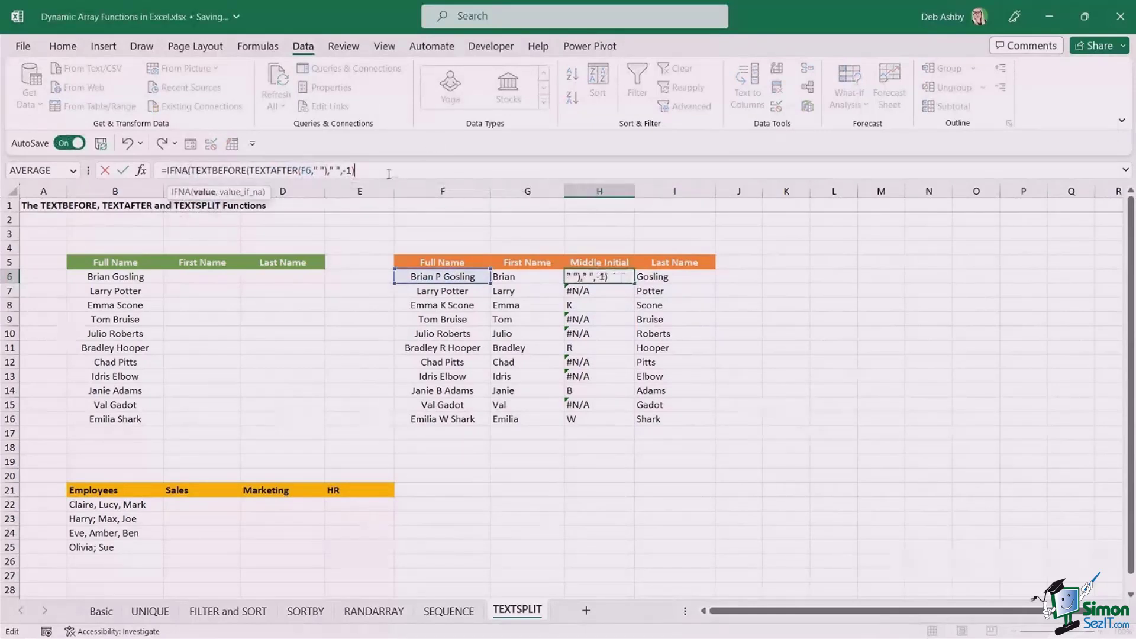
{"action": "type", "text": ","}
{"action": "type", "text": "\" \")"}
{"action": "key", "text": "Return"}
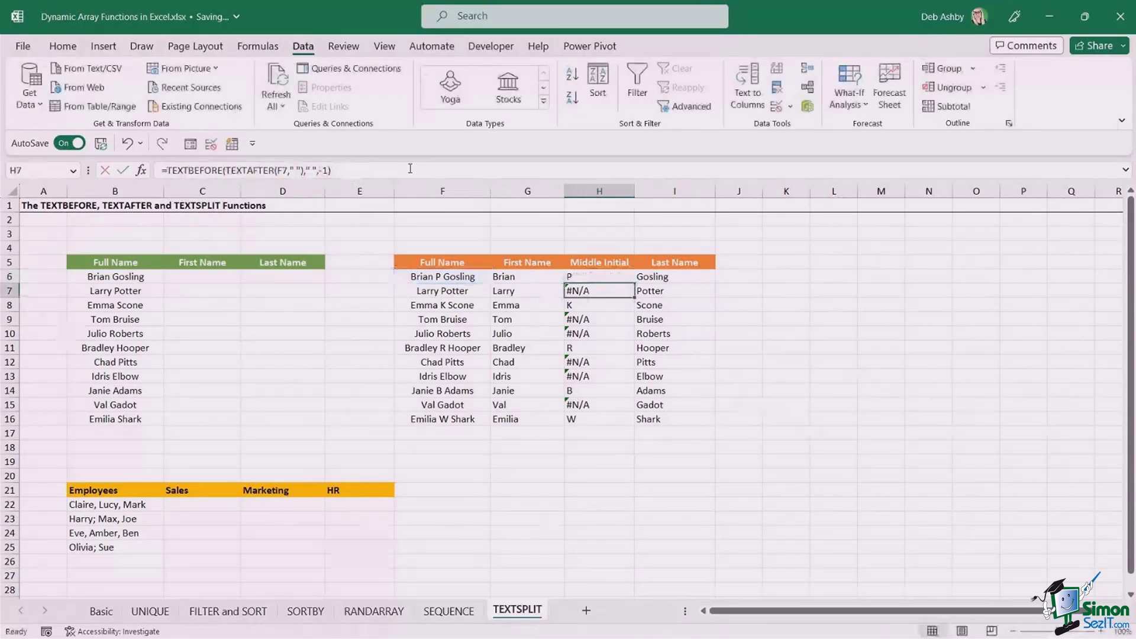
Fill the IFNA-wrapped formula from H6 down the Middle Initial column to H16.
{"action": "left_click", "coordinate": [615, 280]}
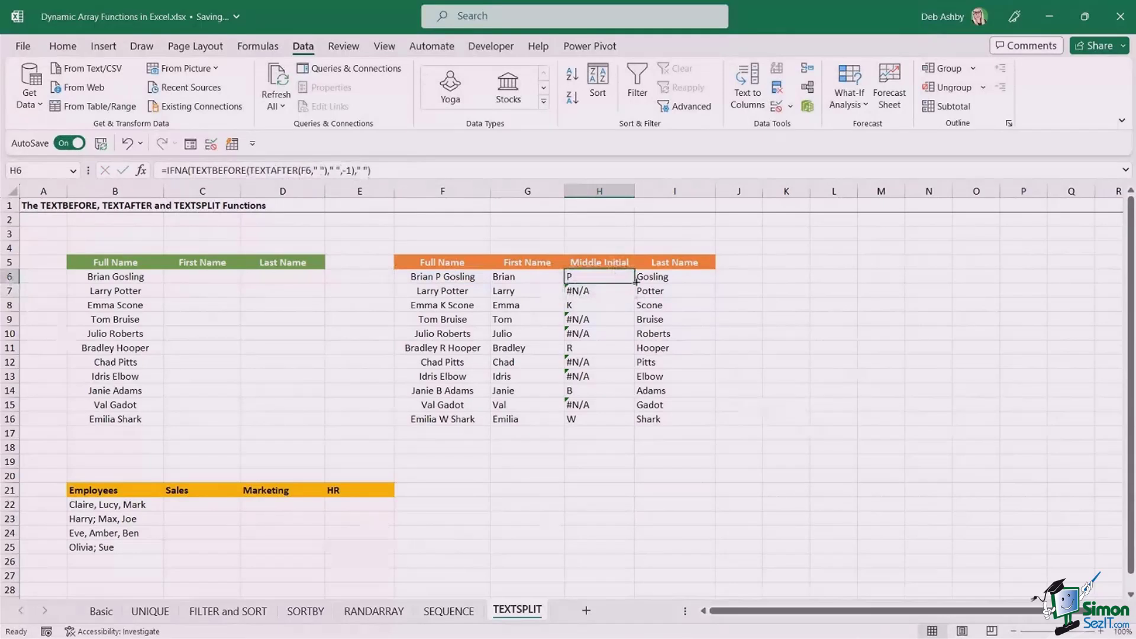
{"action": "double_click", "coordinate": [635, 282]}
{"action": "left_click", "coordinate": [831, 362]}
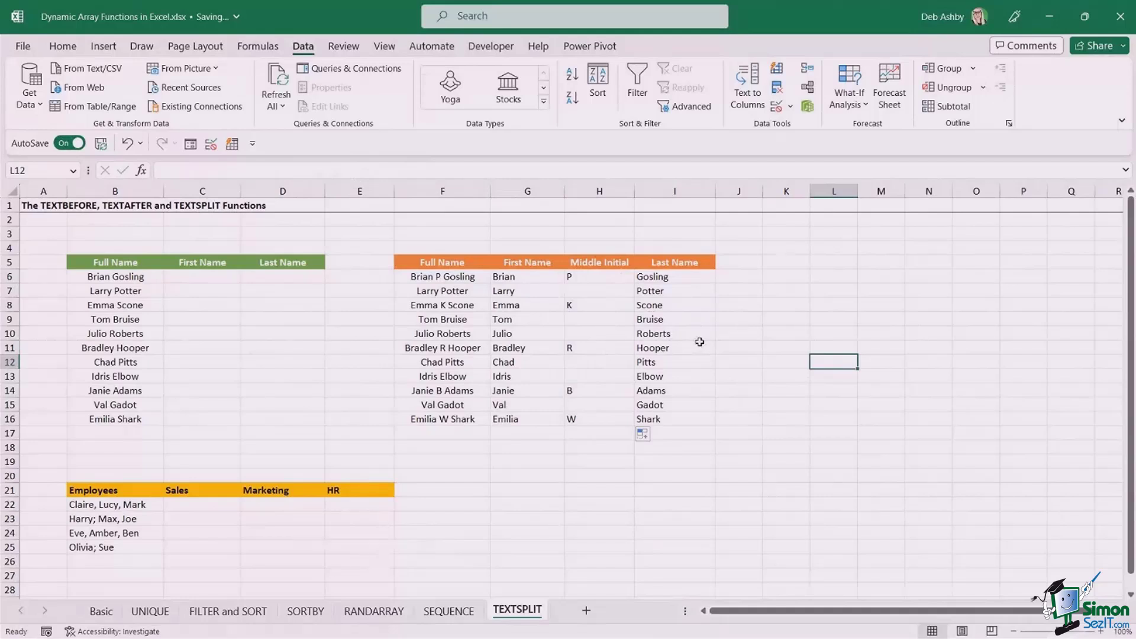
Review the source name and the split formulas across row 6, and look over the Employees table starting in row 21.
{"action": "left_click", "coordinate": [608, 278]}
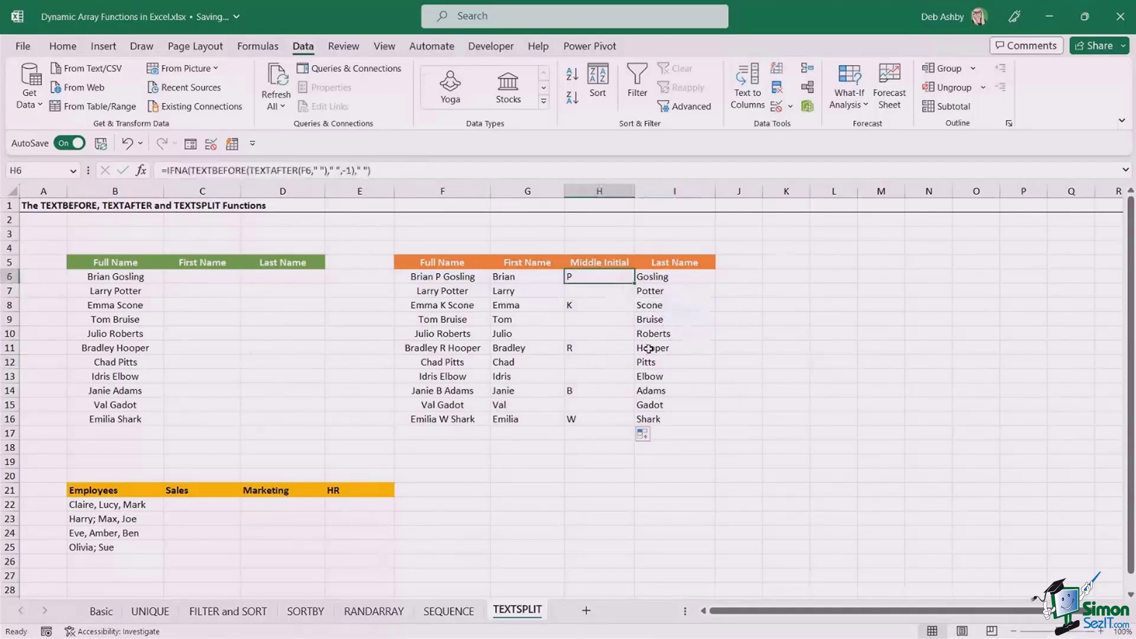
{"action": "left_click", "coordinate": [468, 277]}
{"action": "left_click", "coordinate": [518, 276]}
{"action": "left_click", "coordinate": [645, 278]}
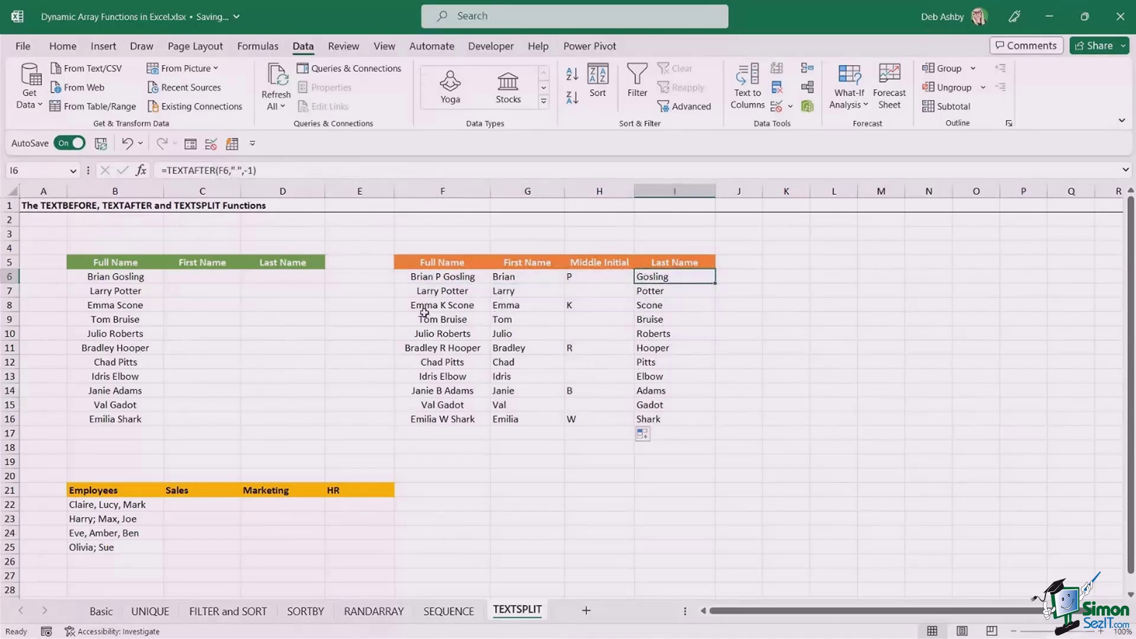
{"action": "left_click", "coordinate": [444, 311]}
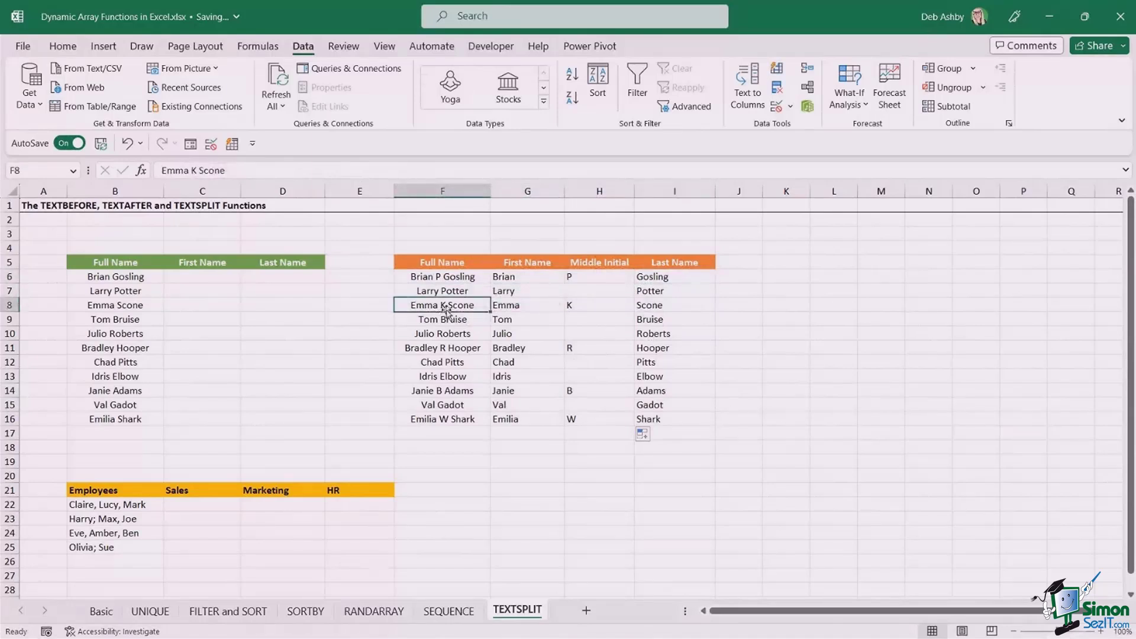
{"action": "scroll", "coordinate": [447, 310], "scroll_direction": "down", "scroll_amount": 2}
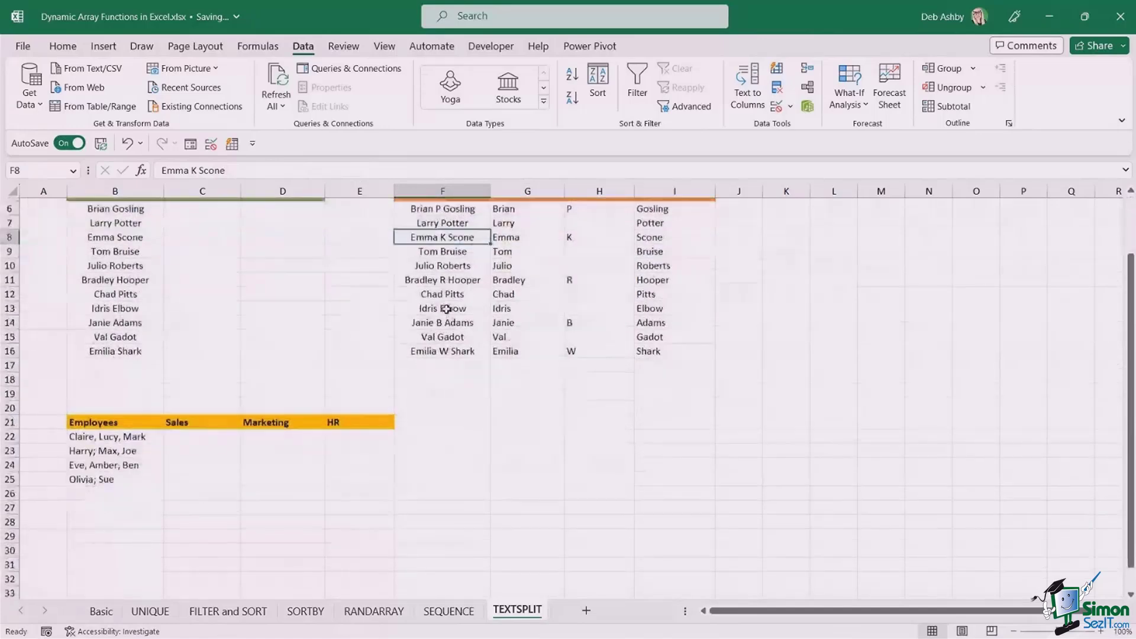
{"action": "scroll", "coordinate": [446, 309], "scroll_direction": "down", "scroll_amount": 1}
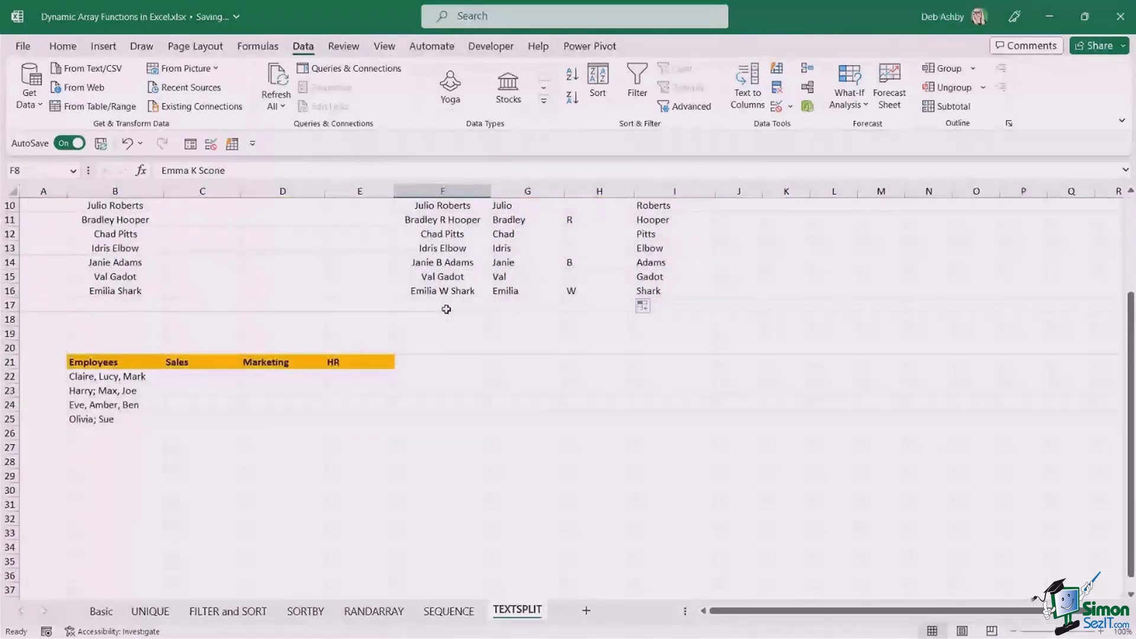
{"action": "scroll", "coordinate": [447, 309], "scroll_direction": "down", "scroll_amount": 2}
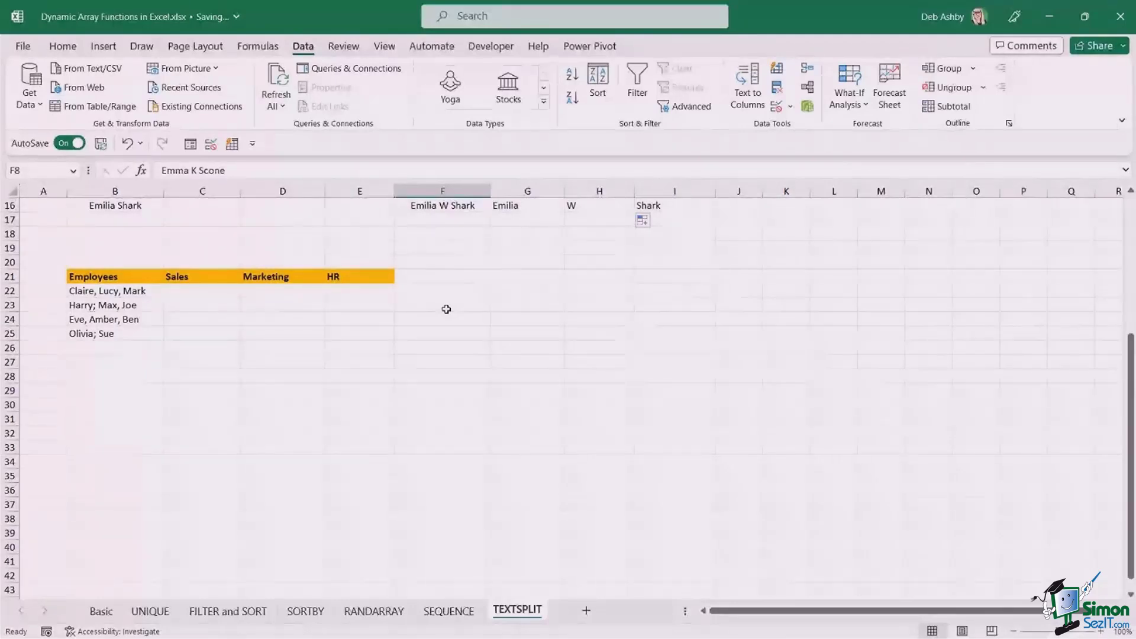
{"action": "left_click", "coordinate": [499, 308]}
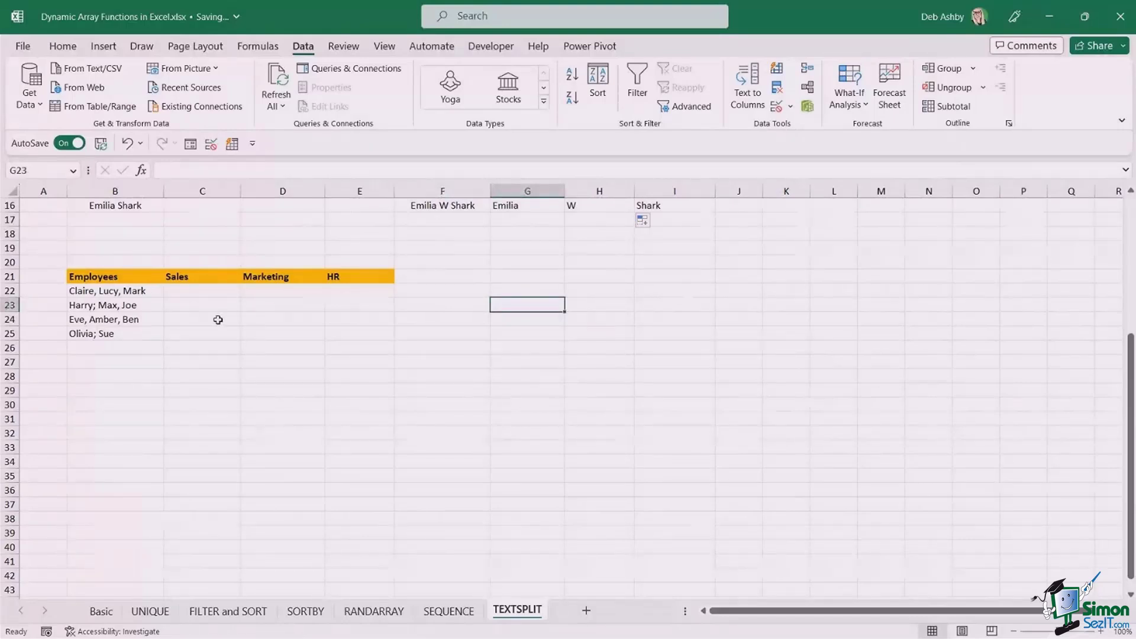
Enter =TEXTSPLIT(B22,", ") in C22 to split the comma-separated employees across the Sales, Marketing and HR columns.
{"action": "left_click", "coordinate": [93, 291]}
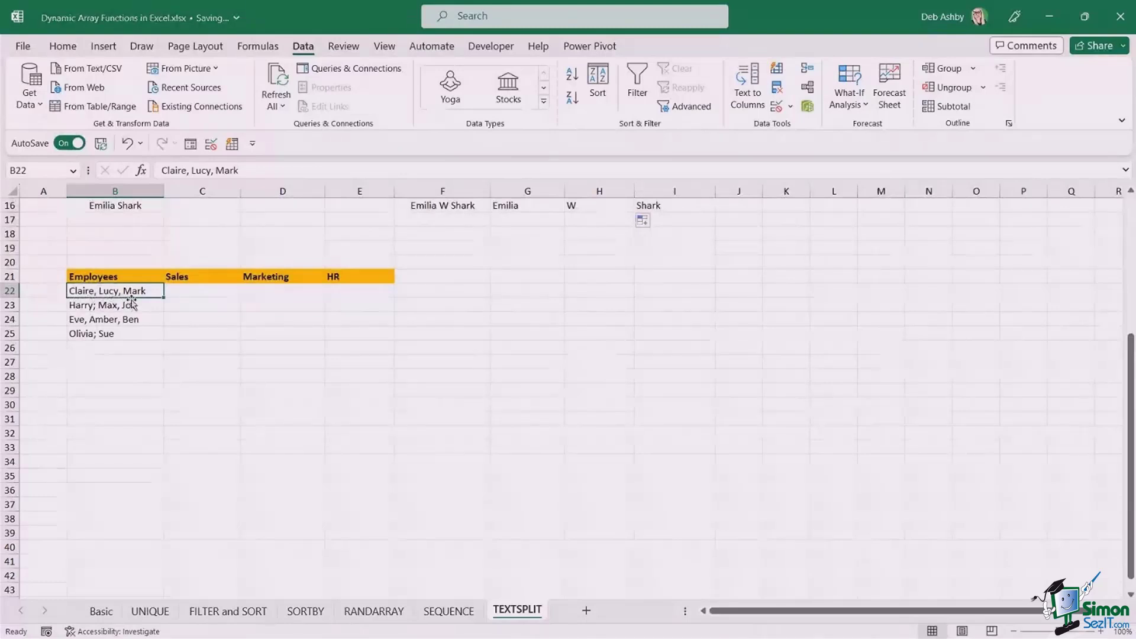
{"action": "type", "text": "=TEXT"}
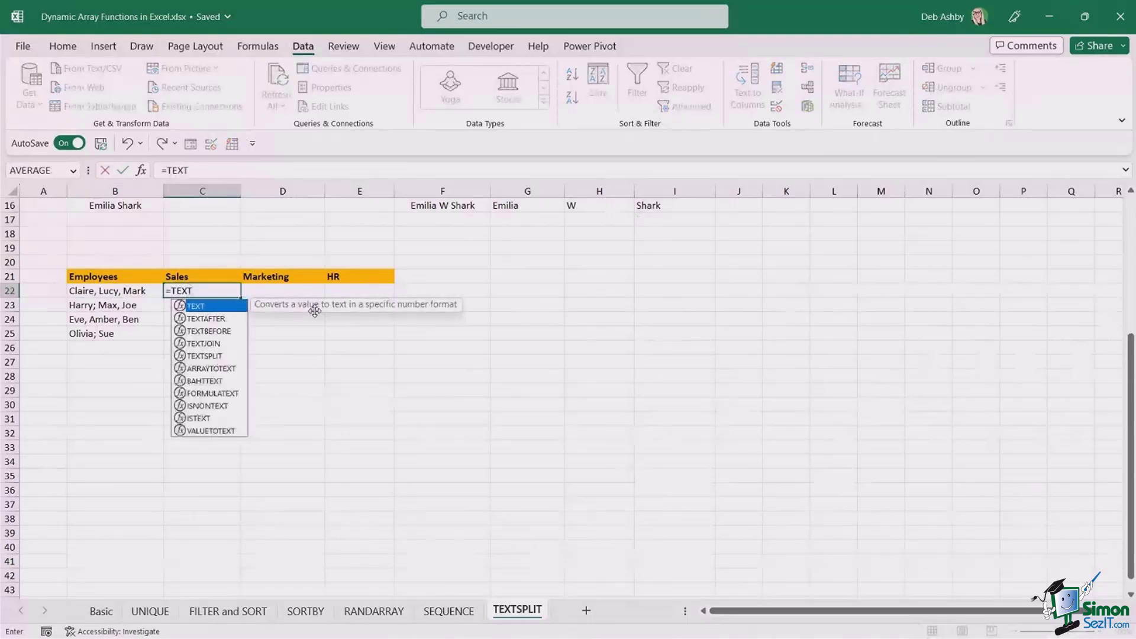
{"action": "key", "text": "Down"}
{"action": "key", "text": "Down"}
{"action": "key", "text": "Down"}
{"action": "key", "text": "Down"}
{"action": "key", "text": "Tab"}
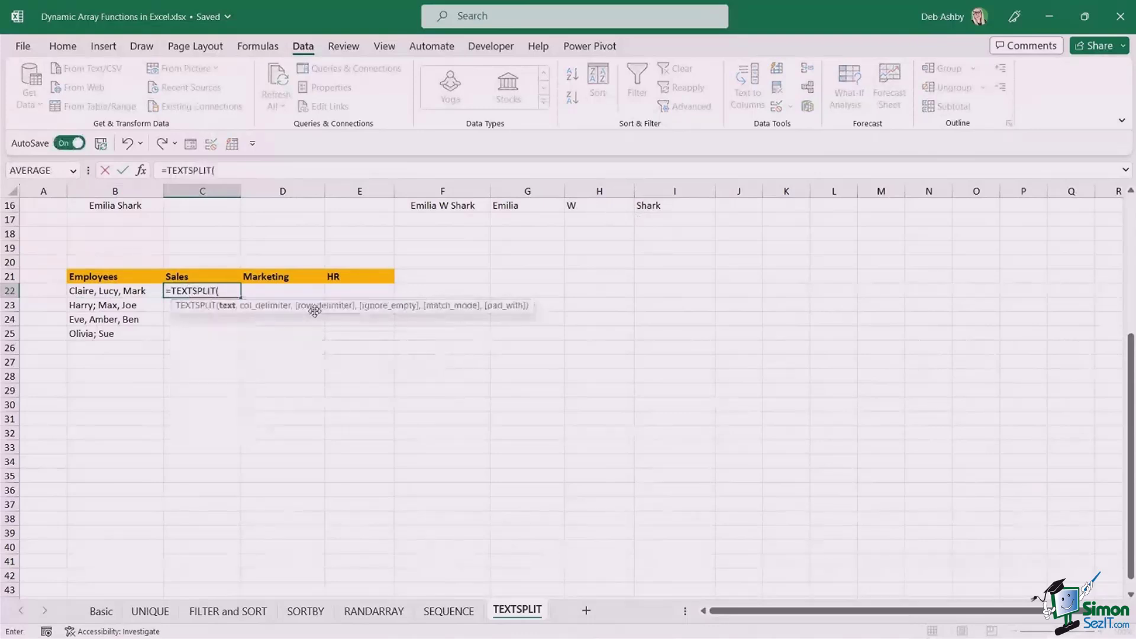
{"action": "left_click", "coordinate": [117, 293]}
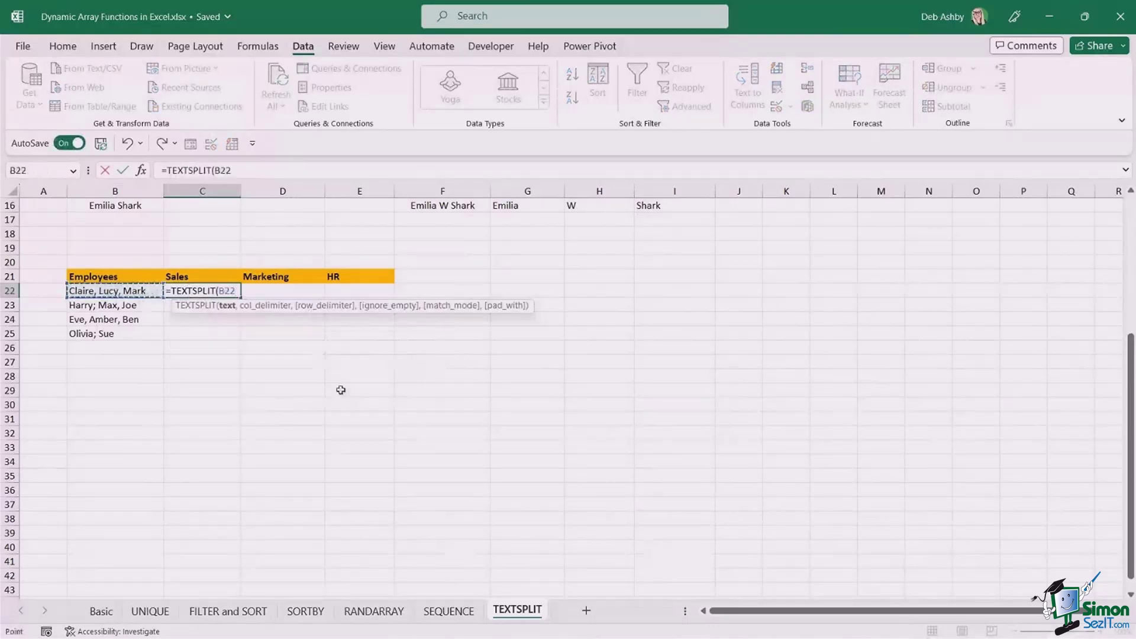
{"action": "type", "text": ","}
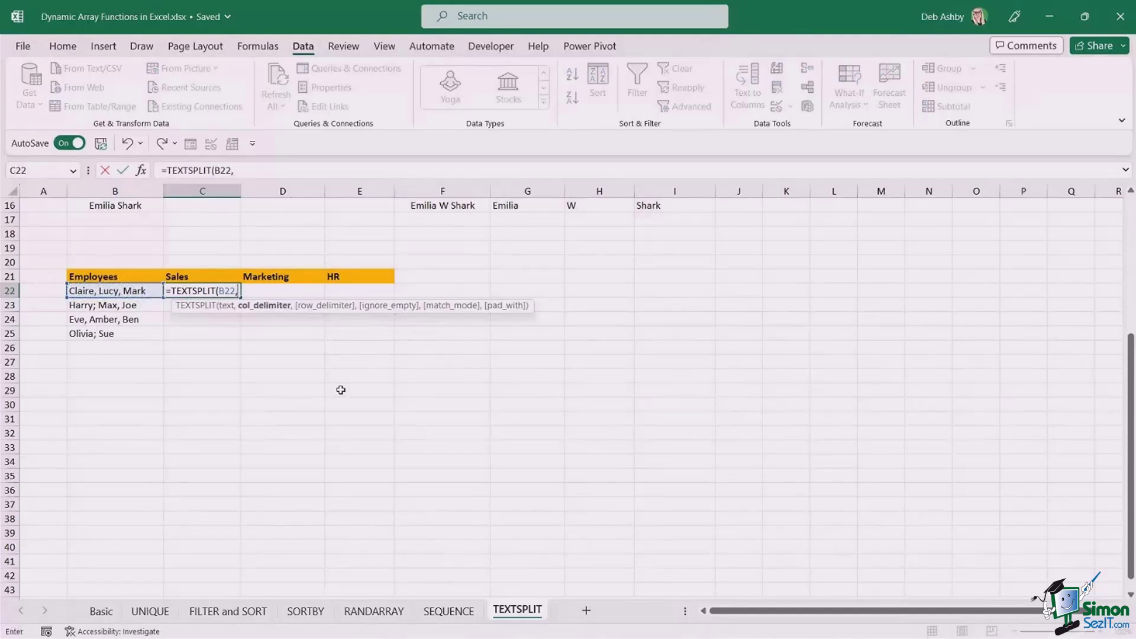
{"action": "type", "text": "\", \")"}
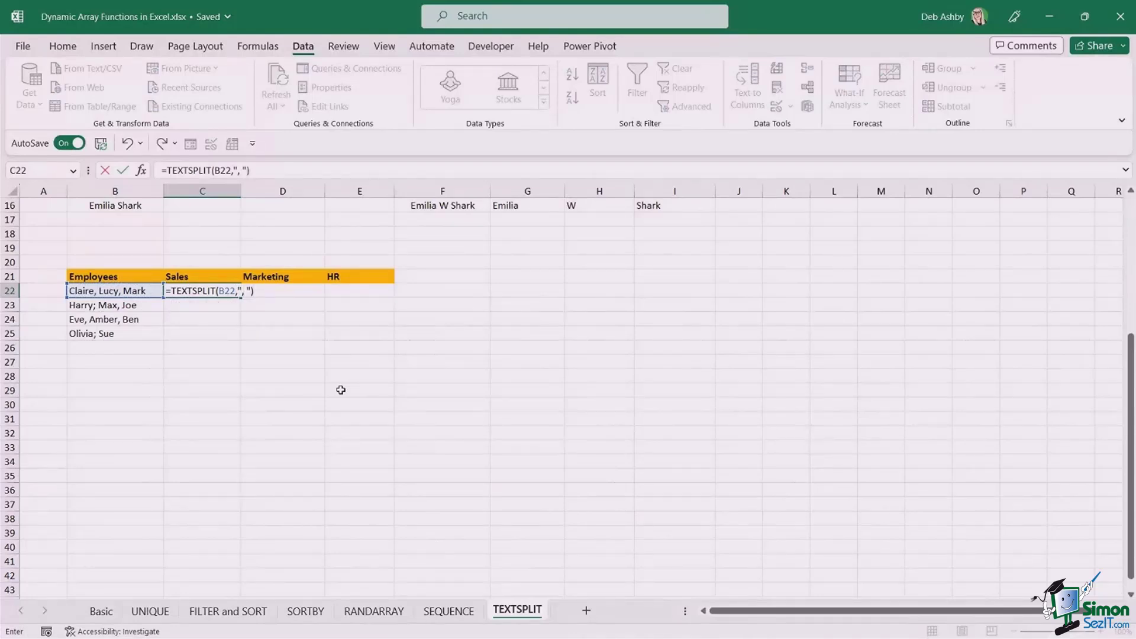
{"action": "key", "text": "Return"}
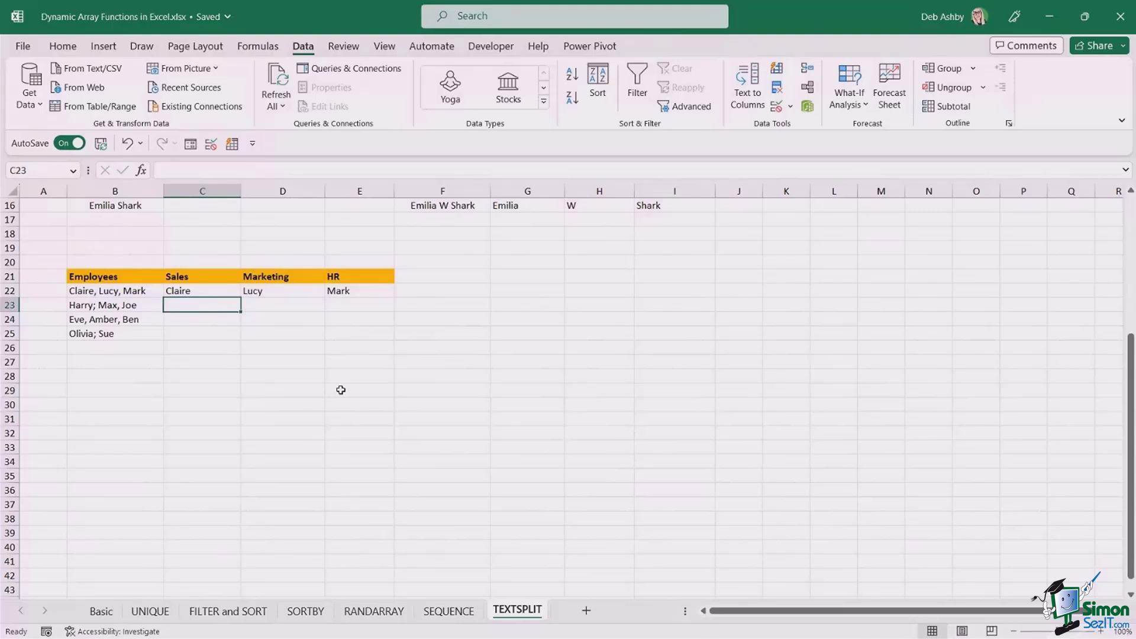
Fill the TEXTSPLIT formula from C22 down to C25 and compare the row 23 split with its source text in B23.
{"action": "left_click", "coordinate": [230, 289]}
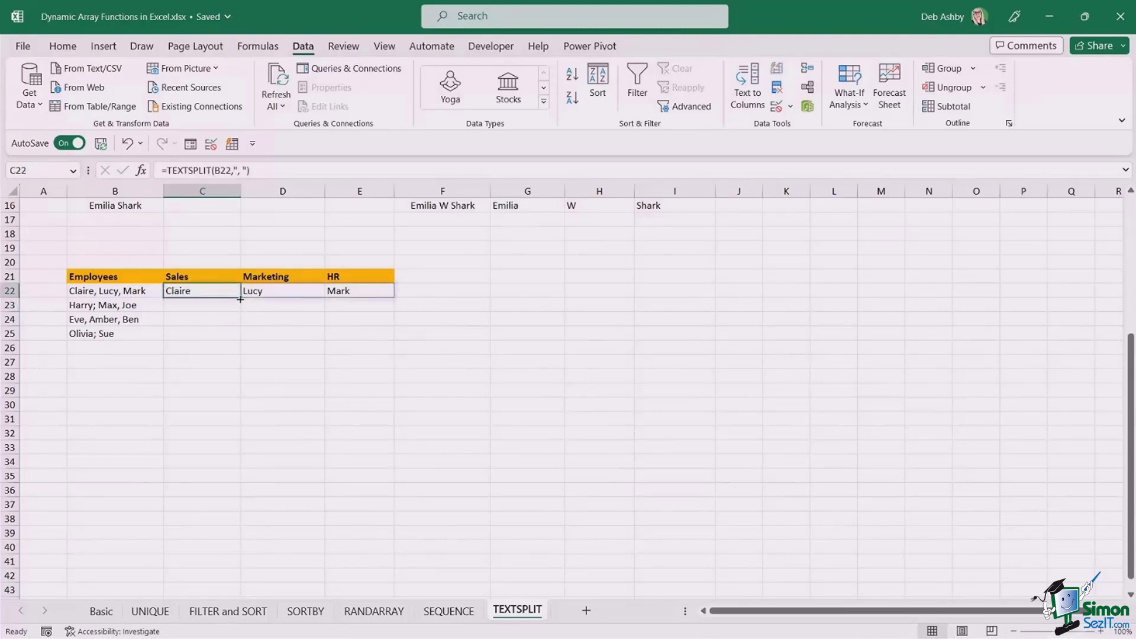
{"action": "left_click_drag", "start_coordinate": [240, 297], "coordinate": [239, 340]}
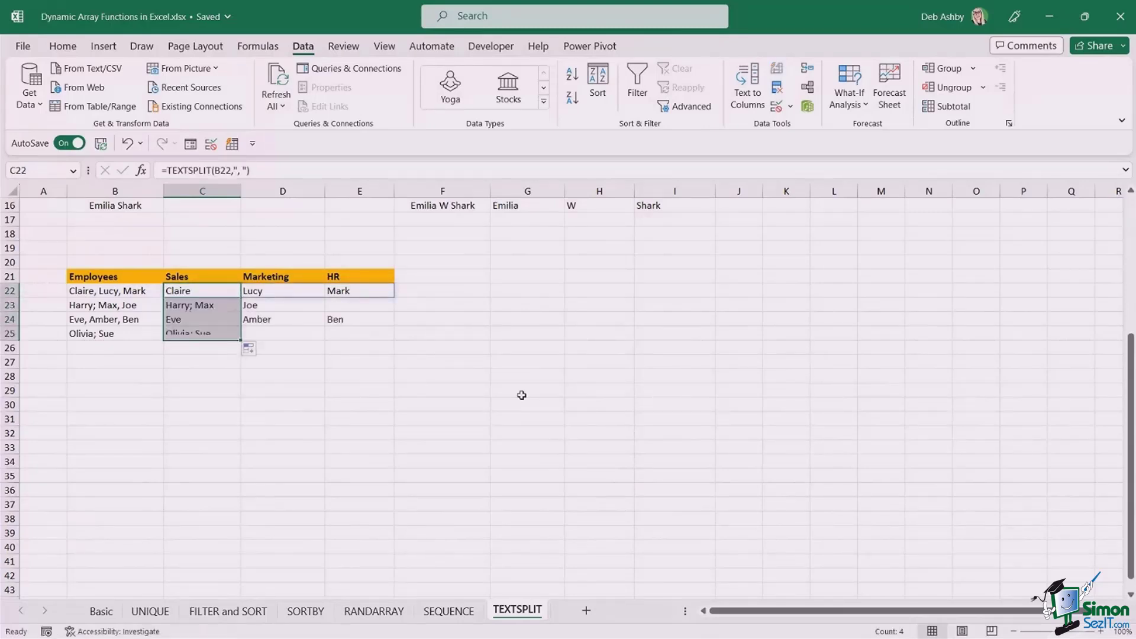
{"action": "left_click", "coordinate": [438, 404]}
{"action": "left_click", "coordinate": [177, 306]}
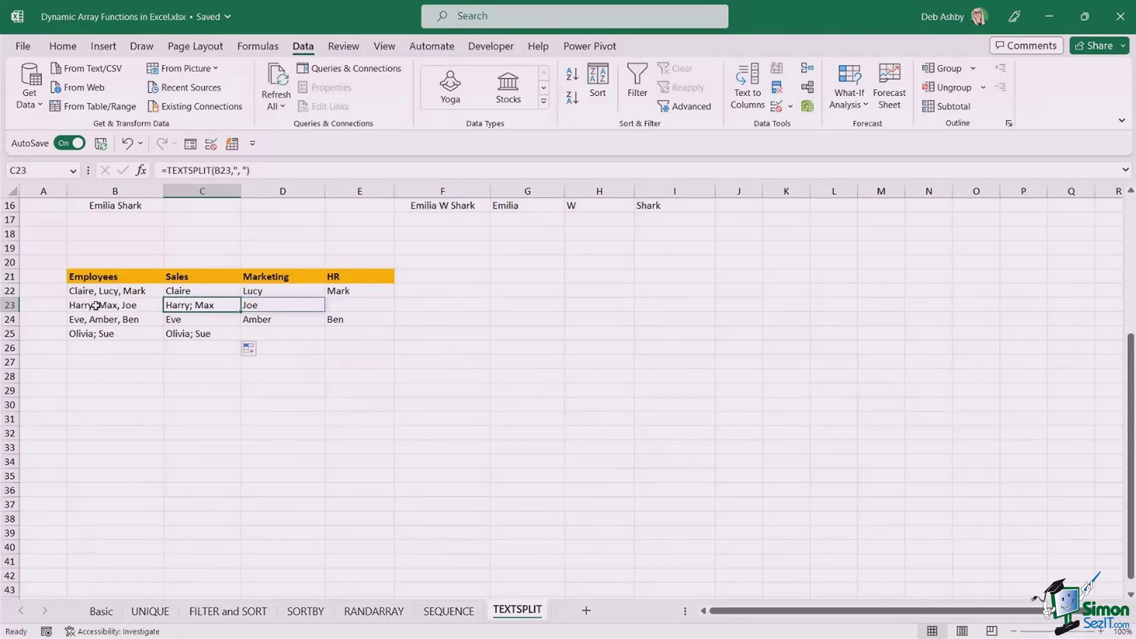
{"action": "left_click", "coordinate": [99, 305]}
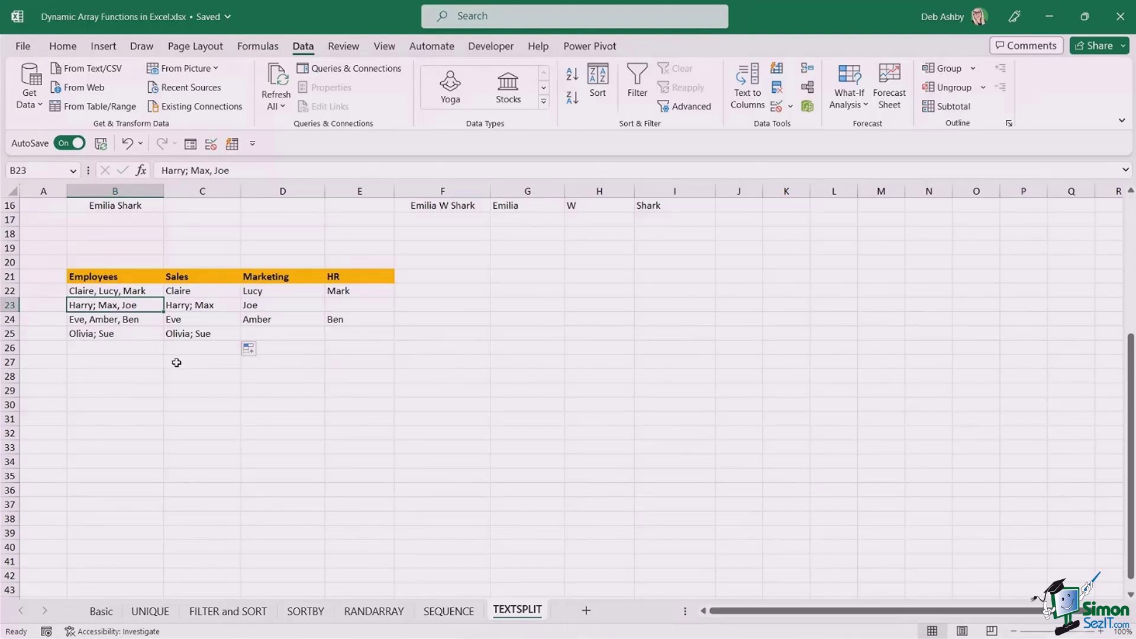
Clear the TEXTSPLIT formulas and results from C22:E25.
{"action": "left_click", "coordinate": [187, 291]}
{"action": "key", "text": "Delete"}
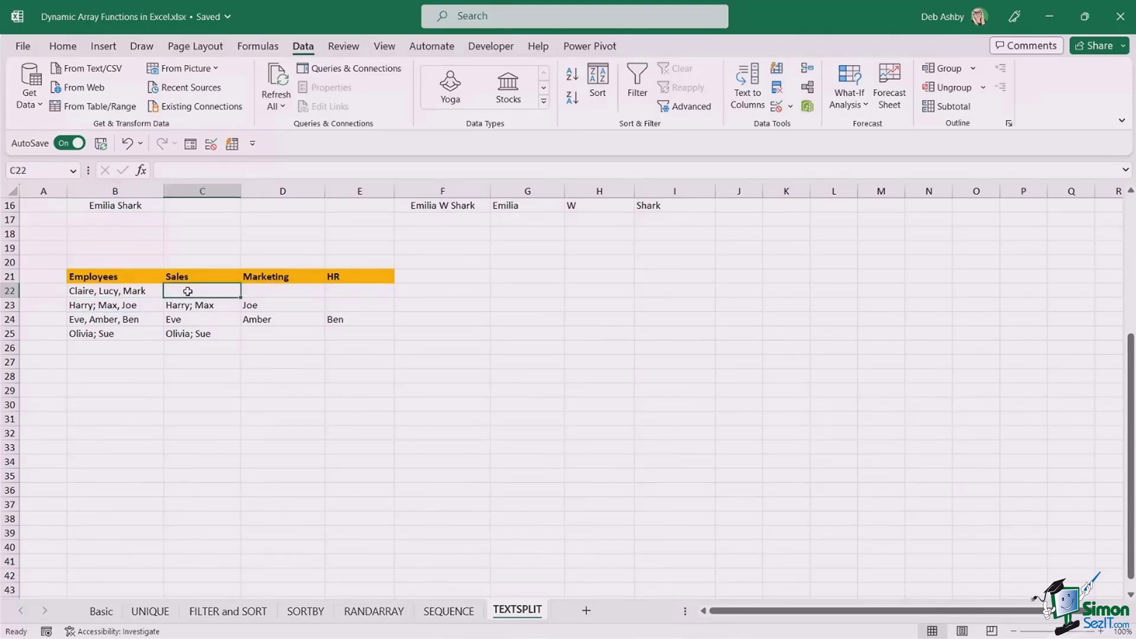
{"action": "left_click", "coordinate": [252, 422]}
{"action": "left_click_drag", "start_coordinate": [186, 296], "coordinate": [350, 346]}
{"action": "key", "text": "Delete"}
{"action": "left_click", "coordinate": [327, 459]}
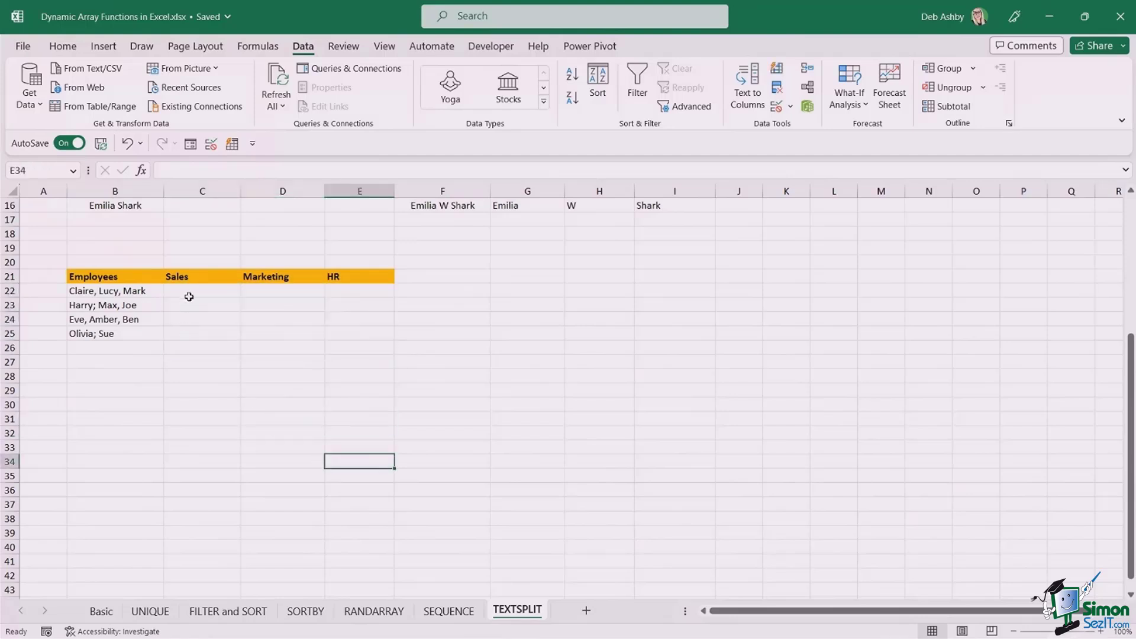
Enter =TEXTSPLIT(B22,{", ","; "}) in C22 to split the employees at both comma and semicolon delimiters.
{"action": "left_click", "coordinate": [185, 293]}
{"action": "type", "text": "=TEX"}
{"action": "key", "text": "Down"}
{"action": "key", "text": "Down"}
{"action": "key", "text": "Down"}
{"action": "key", "text": "Down"}
{"action": "key", "text": "Tab"}
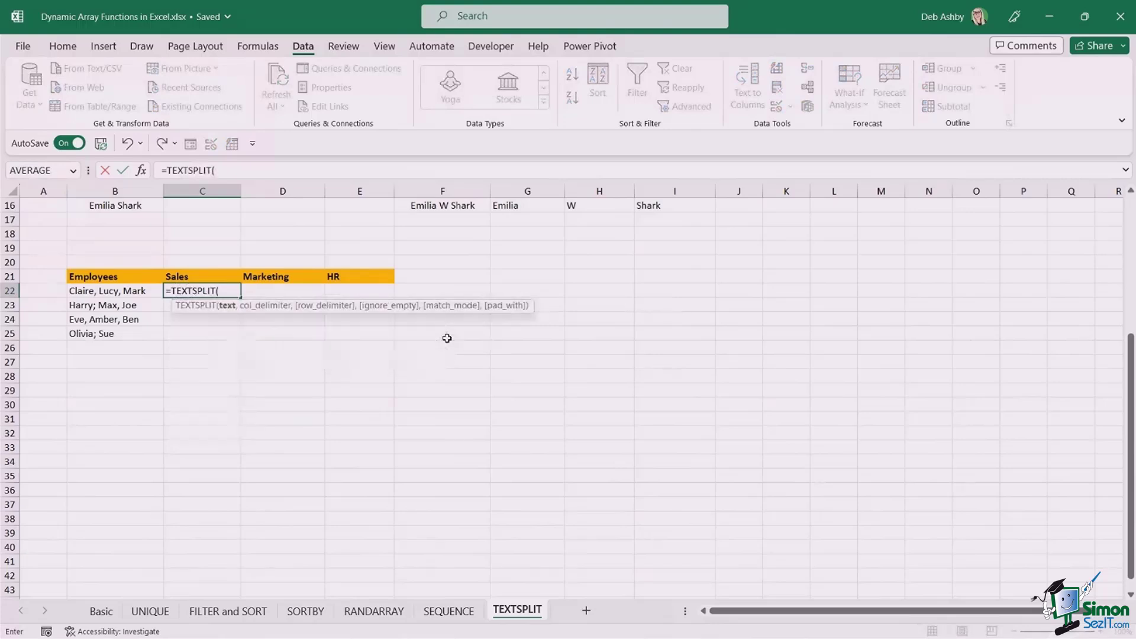
{"action": "left_click", "coordinate": [119, 291]}
{"action": "type", "text": ","}
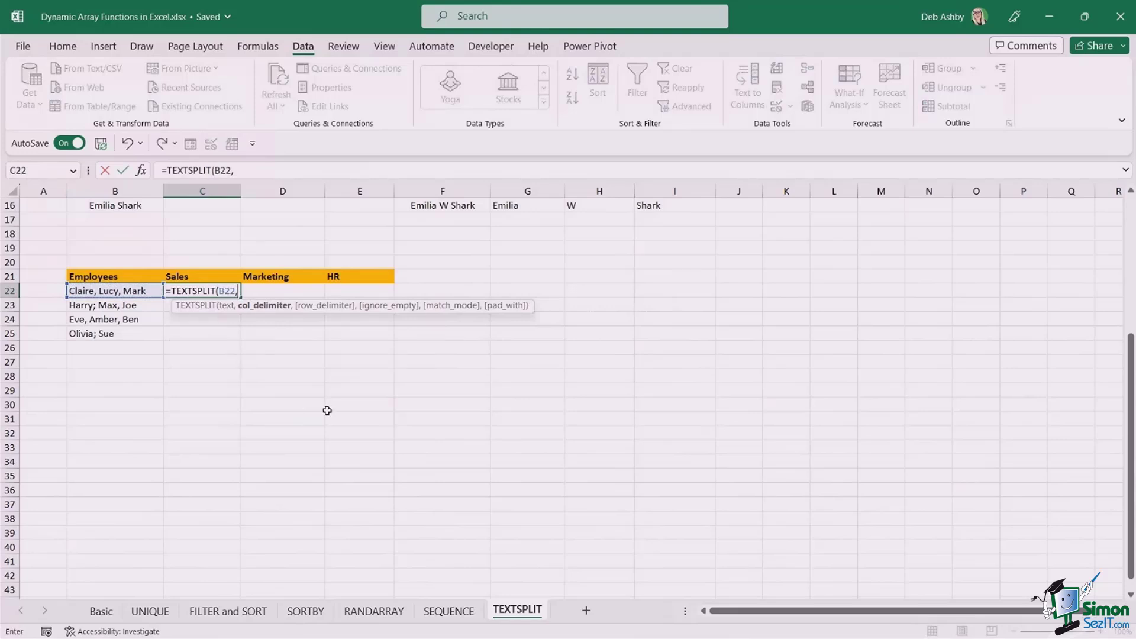
{"action": "type", "text": "{"}
{"action": "type", "text": "\", \",\"; \"})"}
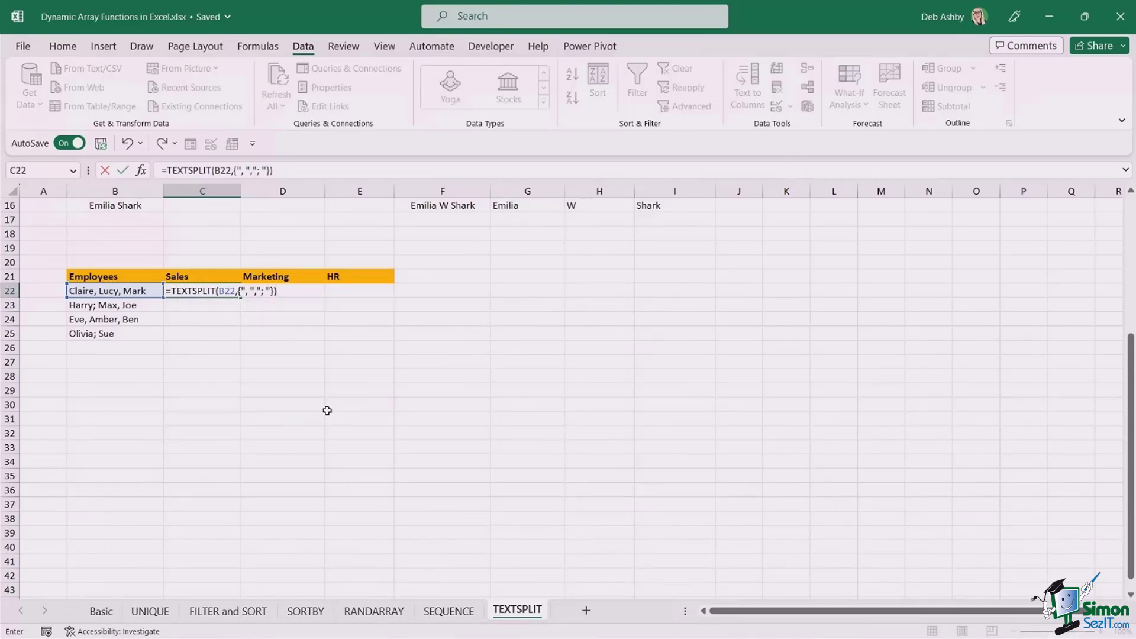
{"action": "key", "text": "Return"}
Fill the two-delimiter TEXTSPLIT formula from C22 down the Sales column to C25.
{"action": "left_click", "coordinate": [234, 292]}
{"action": "left_click_drag", "start_coordinate": [235, 293], "coordinate": [240, 338]}
{"action": "left_click", "coordinate": [359, 419]}
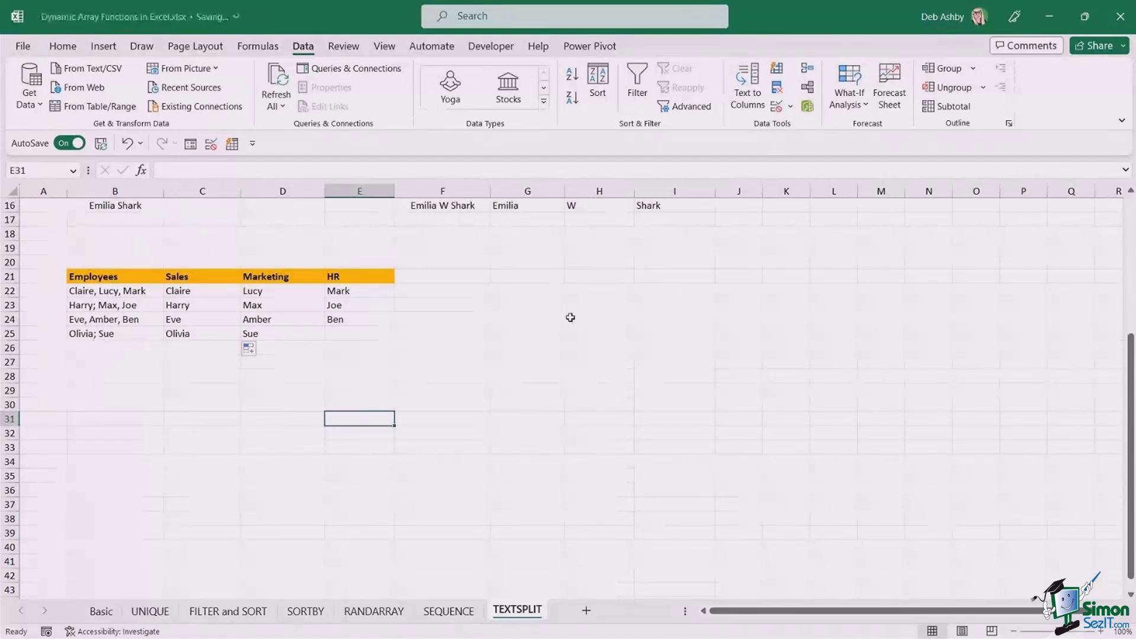
{"action": "left_click", "coordinate": [588, 303]}
{"action": "left_click", "coordinate": [590, 275]}
{"action": "left_click", "coordinate": [597, 290]}
{"action": "scroll", "coordinate": [605, 347], "scroll_direction": "up", "scroll_amount": 5}
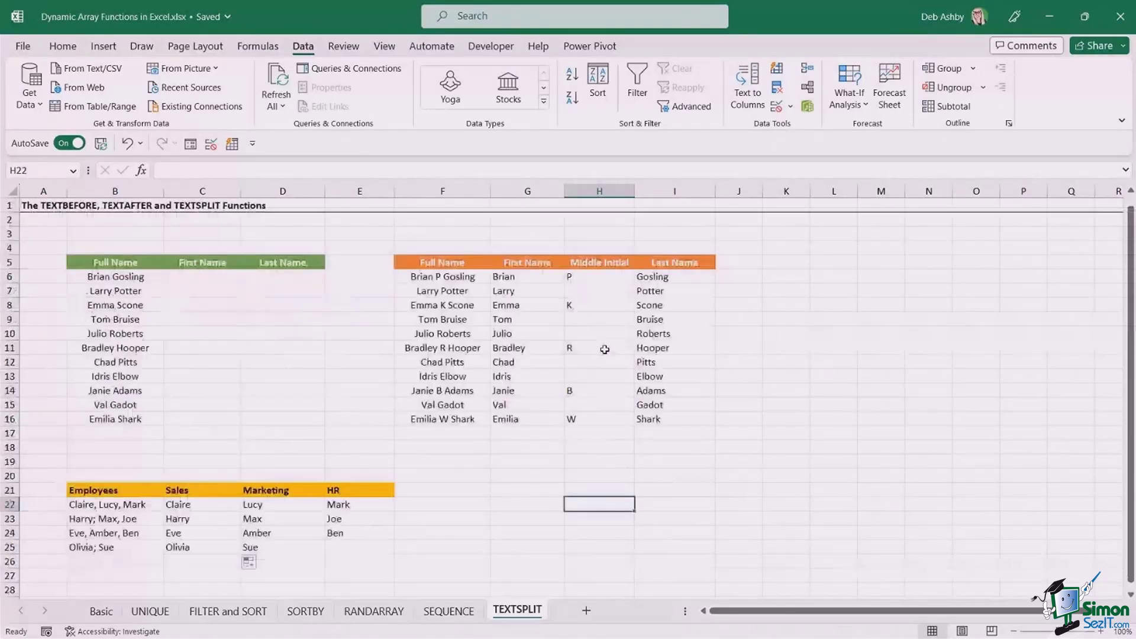